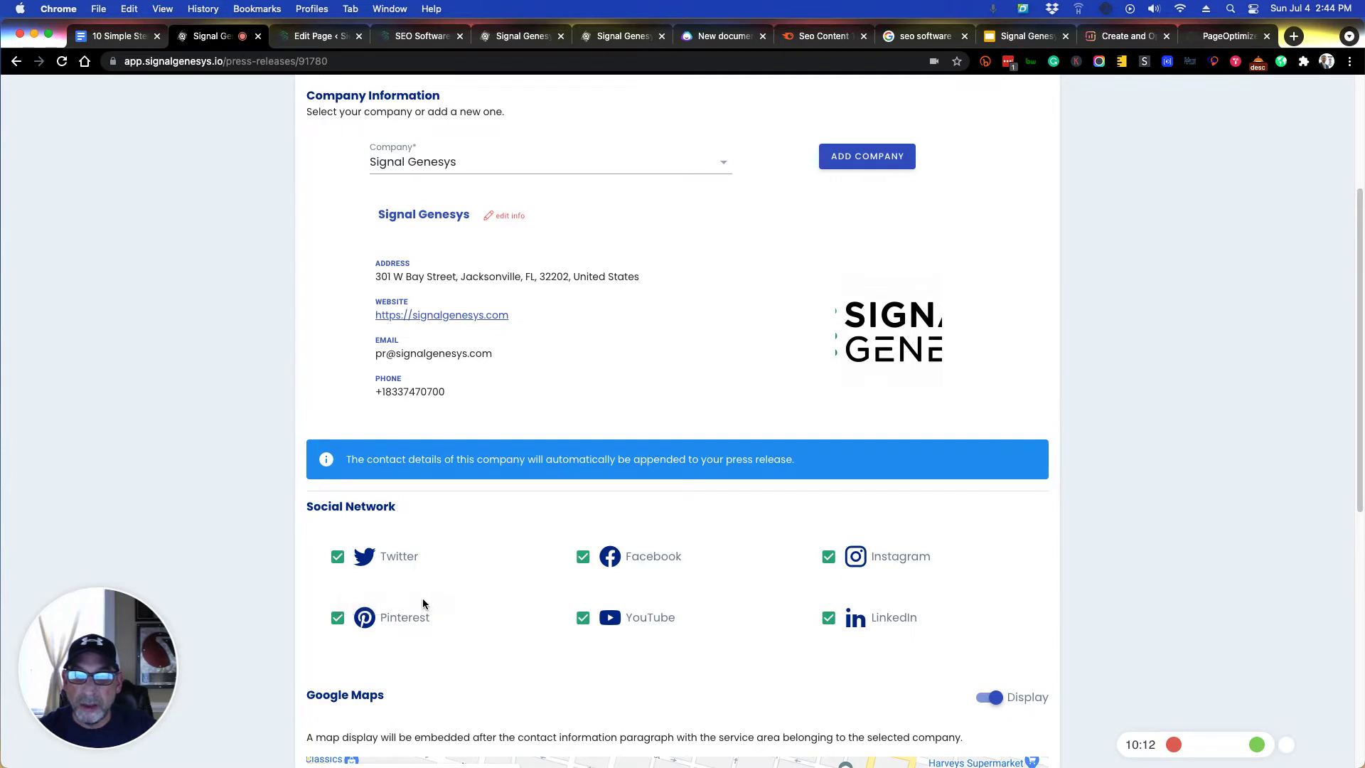
# - Check the Home page's Rank Math focus keyword and SEO checks in the WordPress page editor
pyautogui.scroll(3, 425, 590)
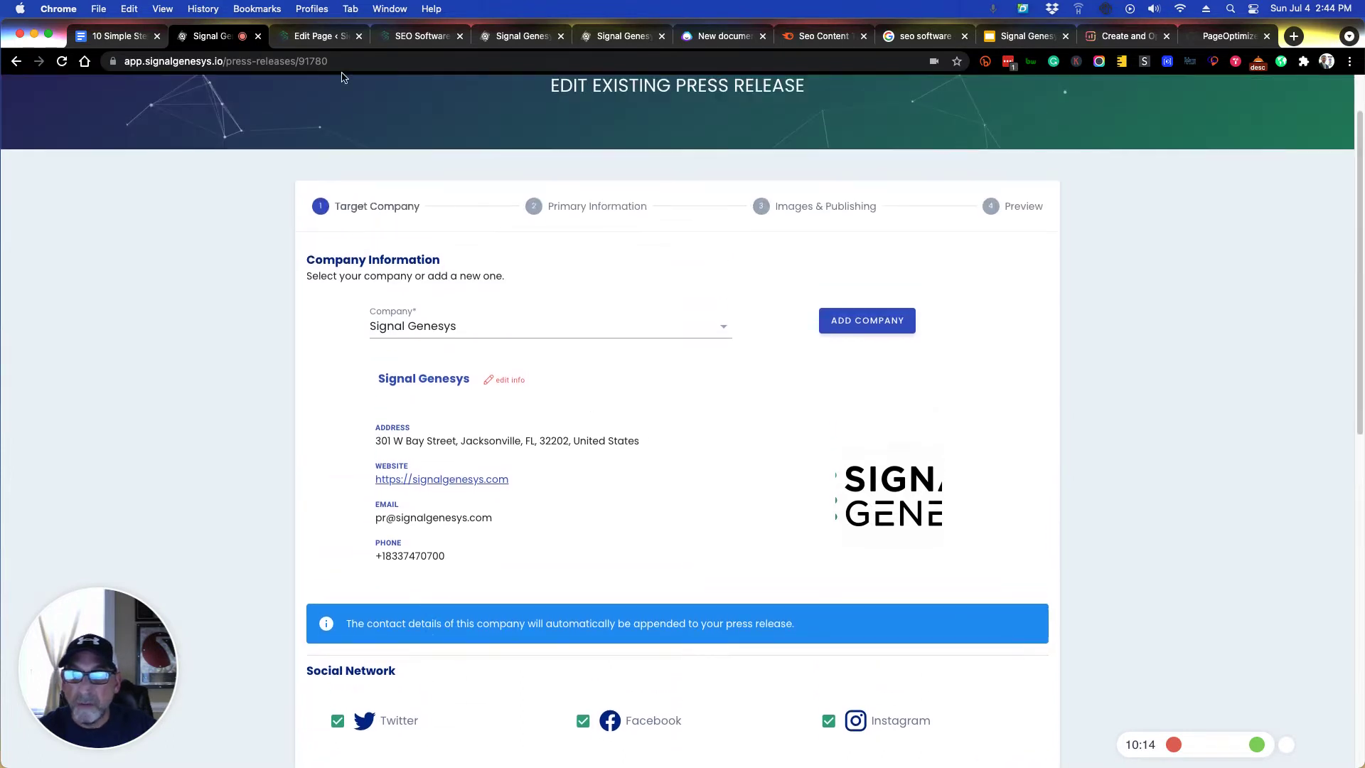
pyautogui.click(312, 40)
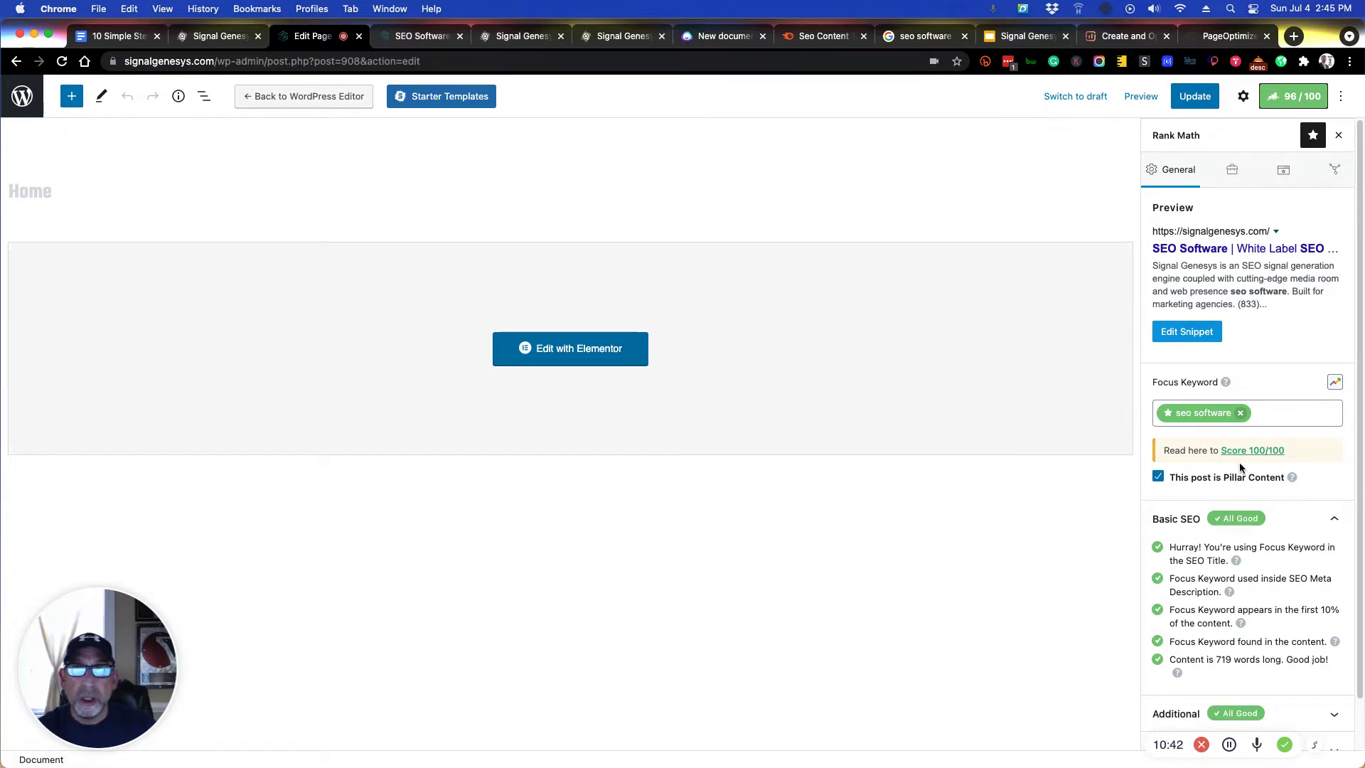
# - Examine the live signalgenesys.com home page for its use of the phrase "SEO Software" in the headline and body content
pyautogui.click(405, 42)
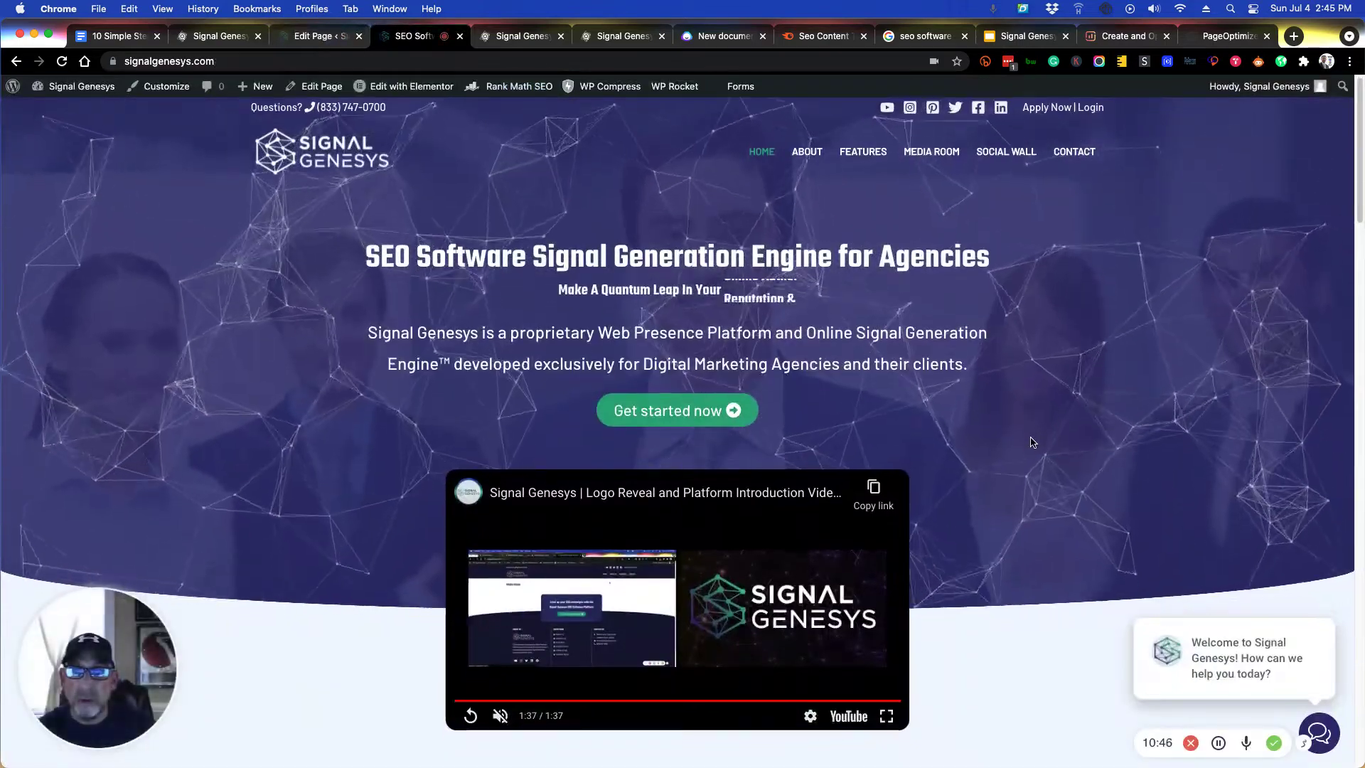
pyautogui.scroll(-5, 1023, 427)
pyautogui.scroll(5, 1018, 424)
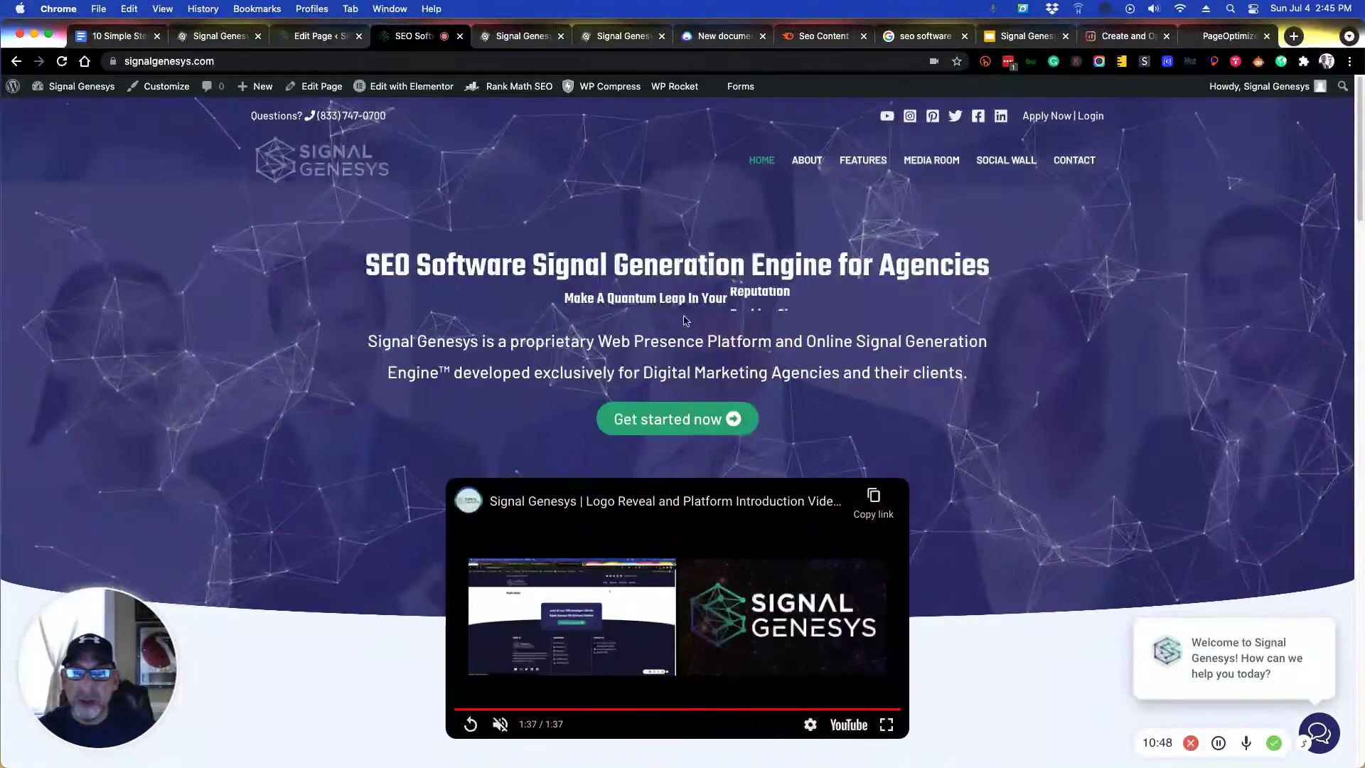
pyautogui.moveTo(365, 264); pyautogui.dragTo(526, 265)
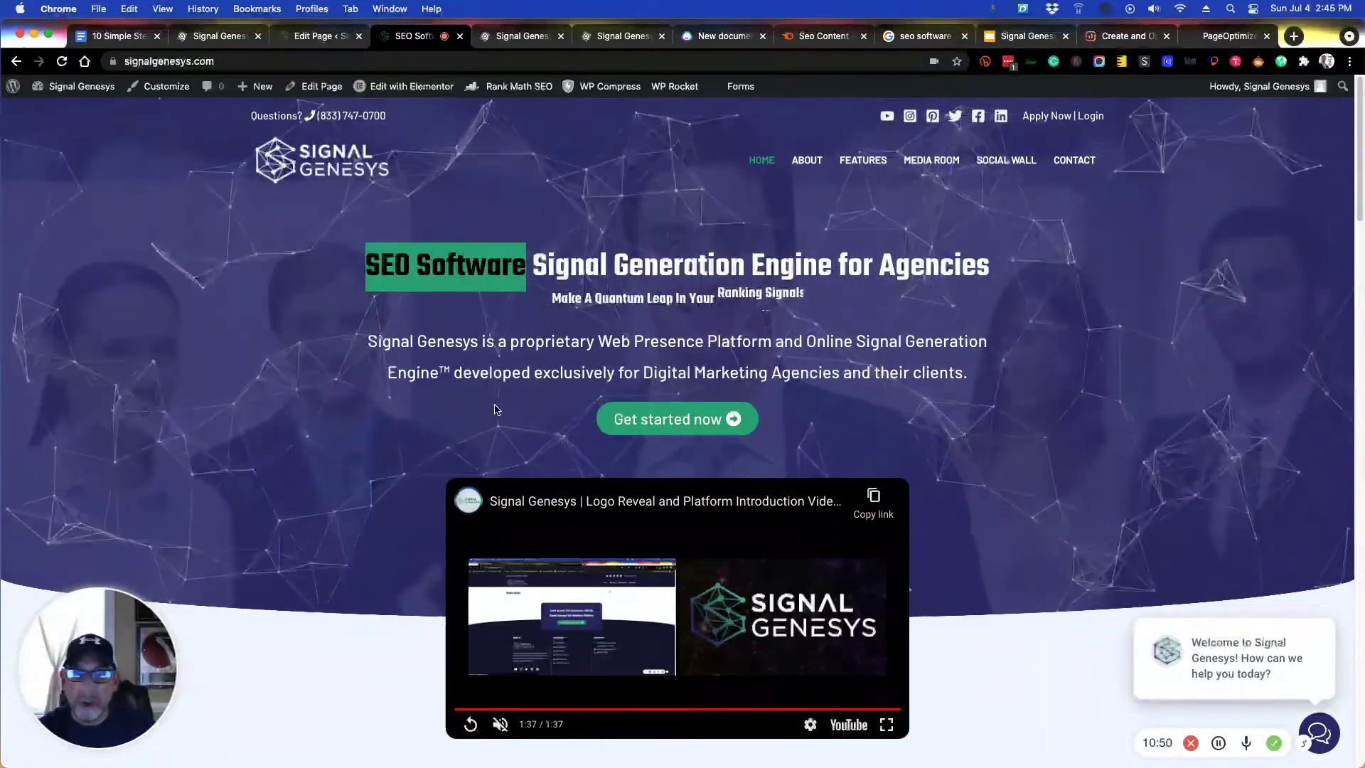
pyautogui.scroll(-7, 377, 472)
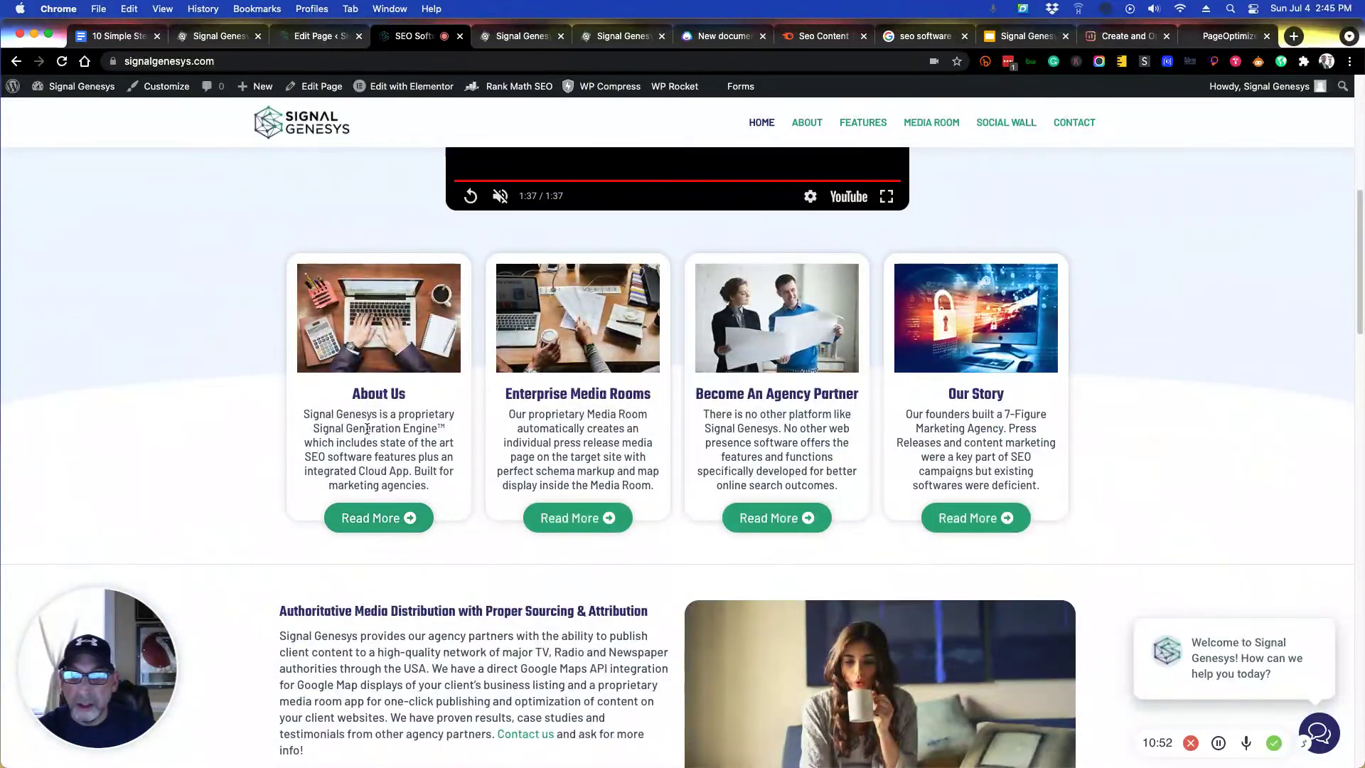
pyautogui.scroll(-6, 367, 429)
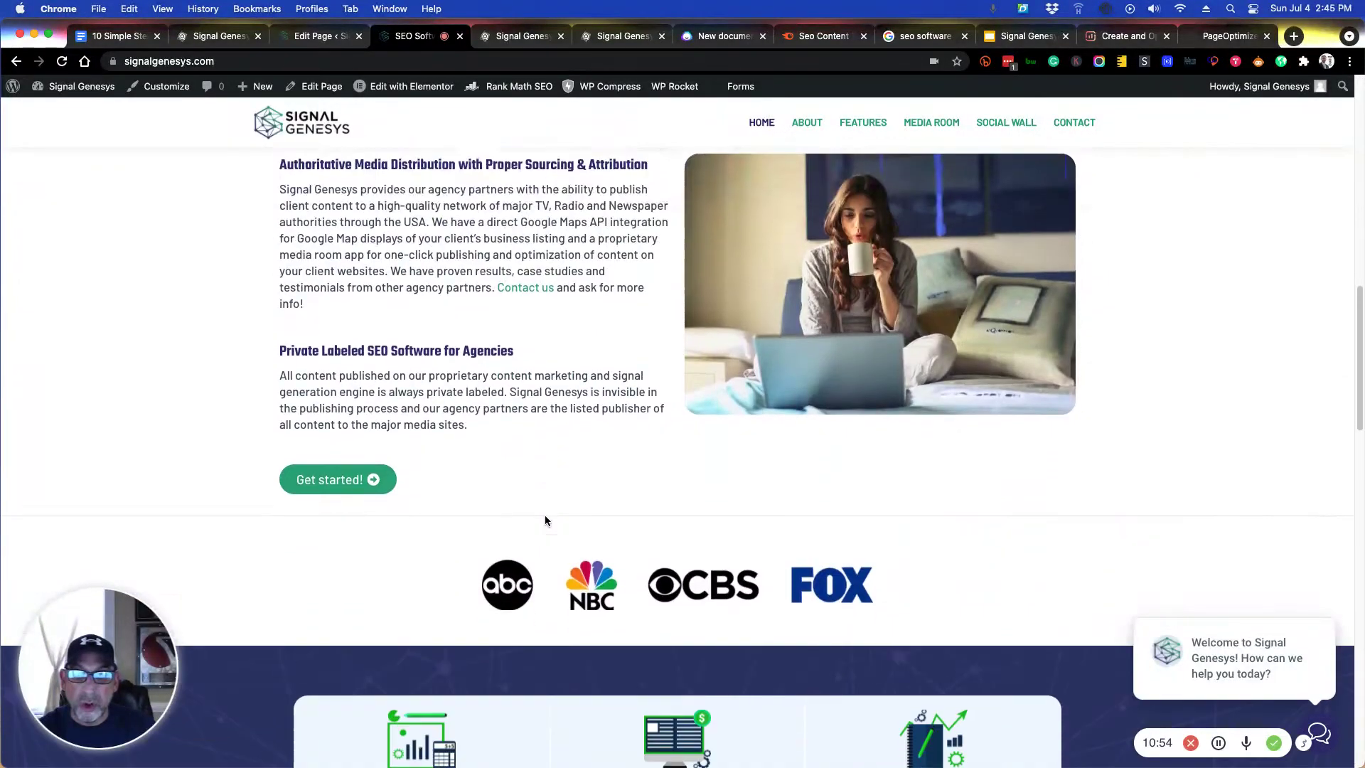
pyautogui.scroll(-10, 545, 515)
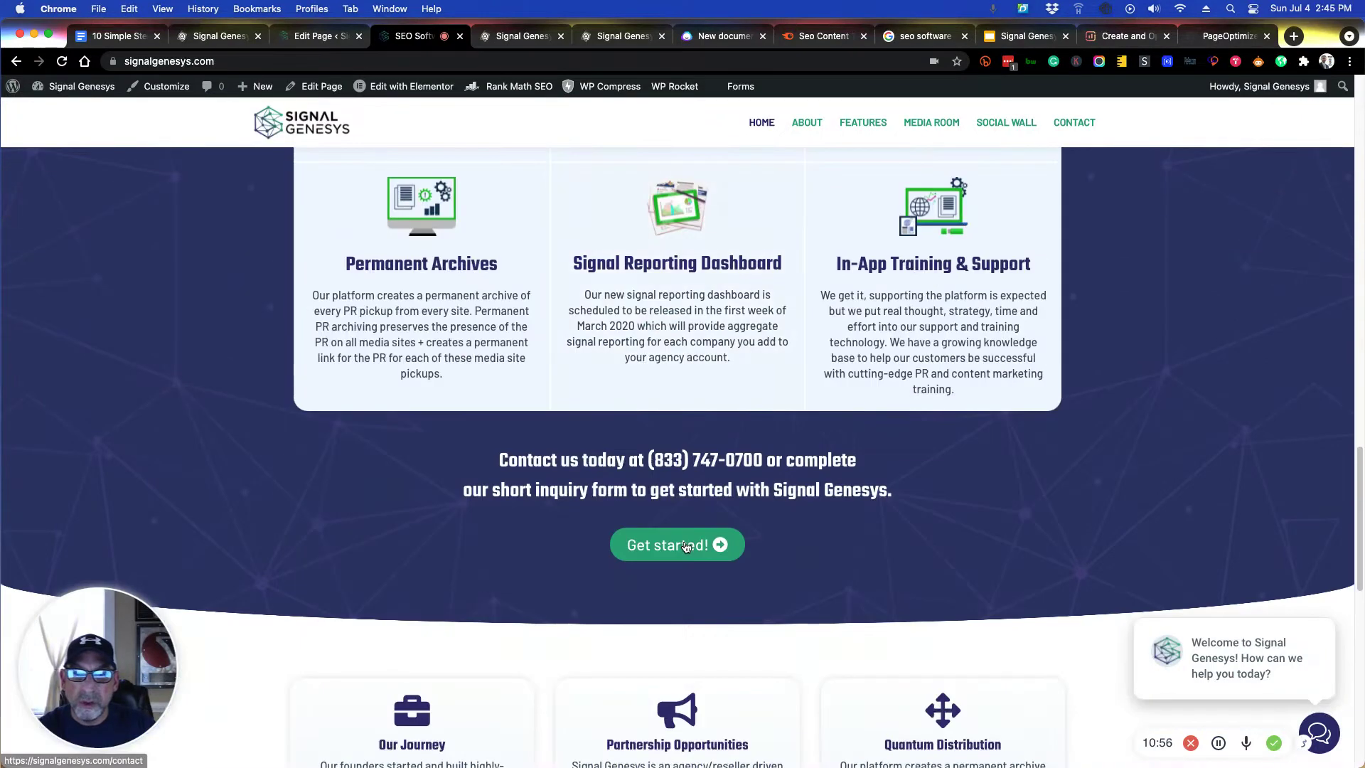
pyautogui.scroll(-4, 687, 546)
pyautogui.scroll(20, 719, 418)
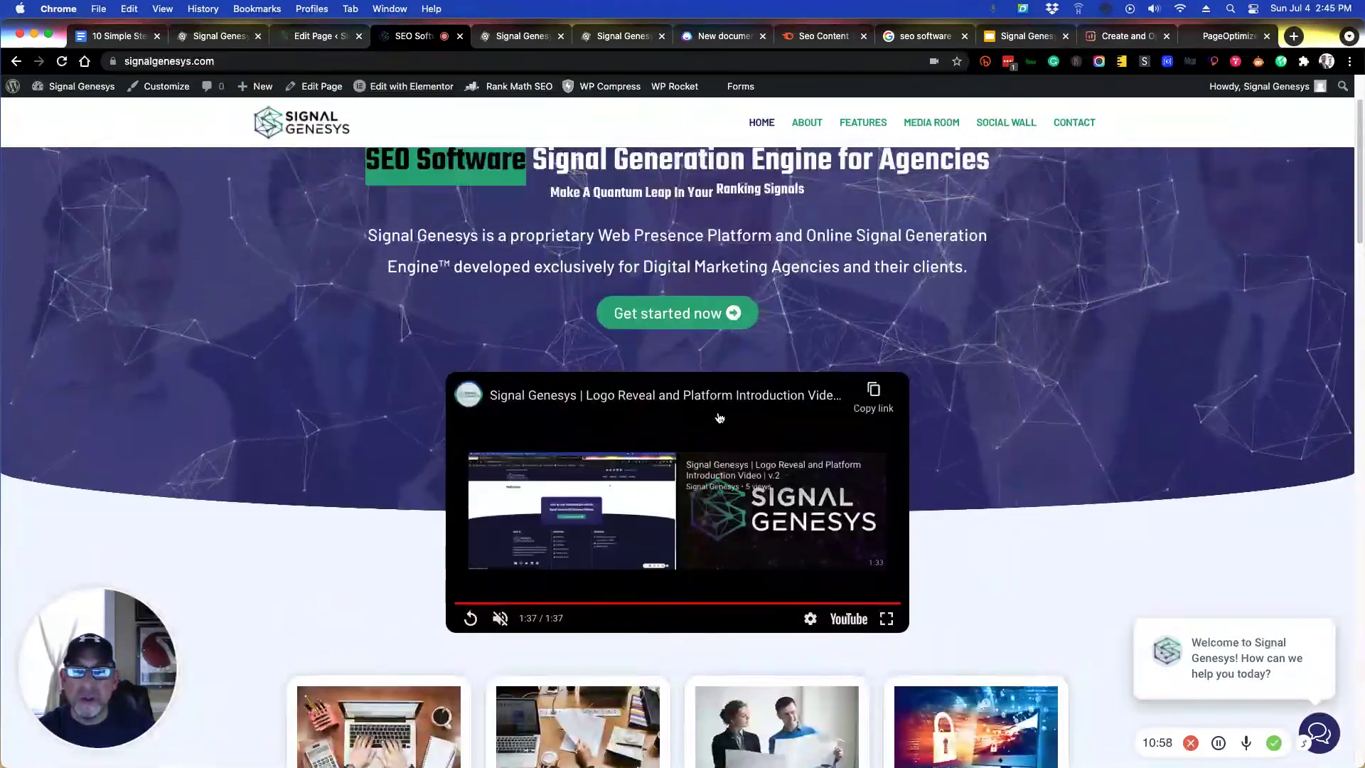
pyautogui.scroll(2, 719, 418)
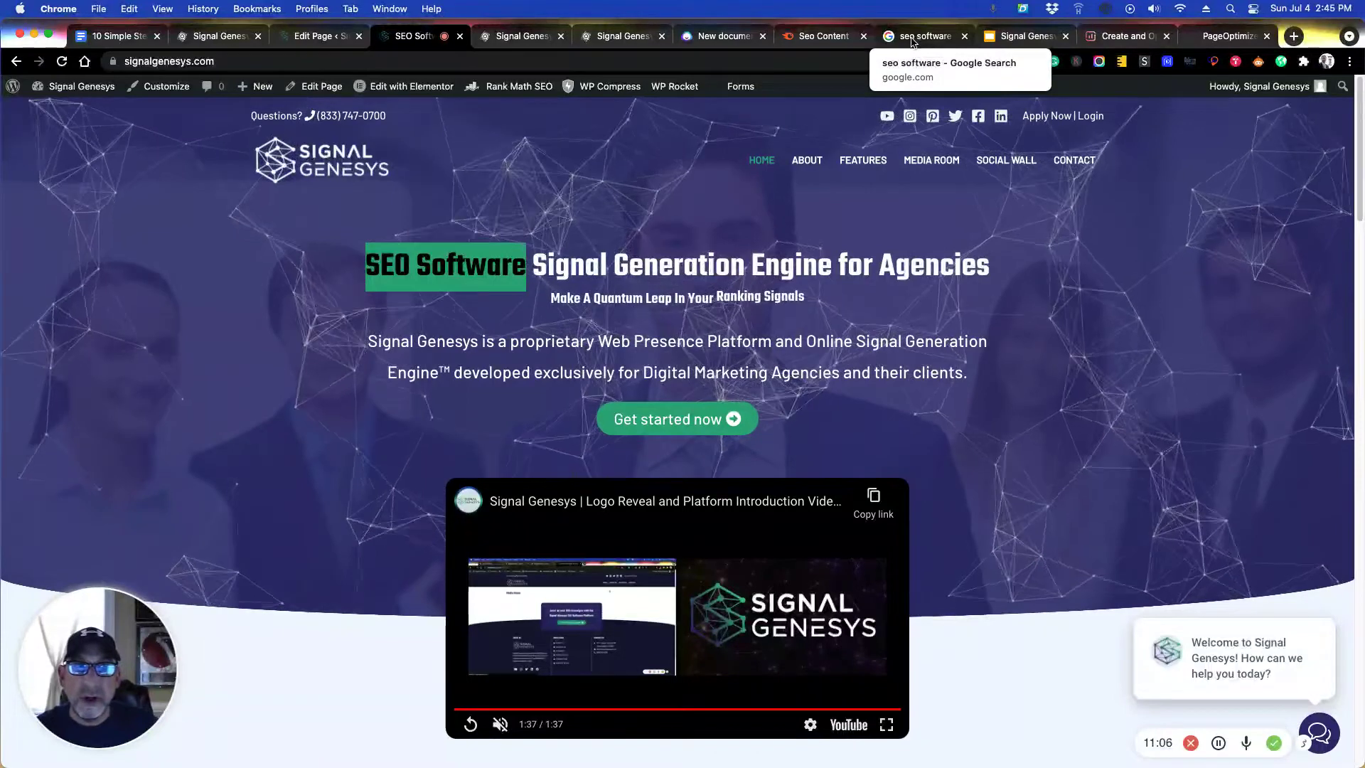
# - Create an SEO content template in Semrush for the target keyword "white label seo software"
pyautogui.click(819, 37)
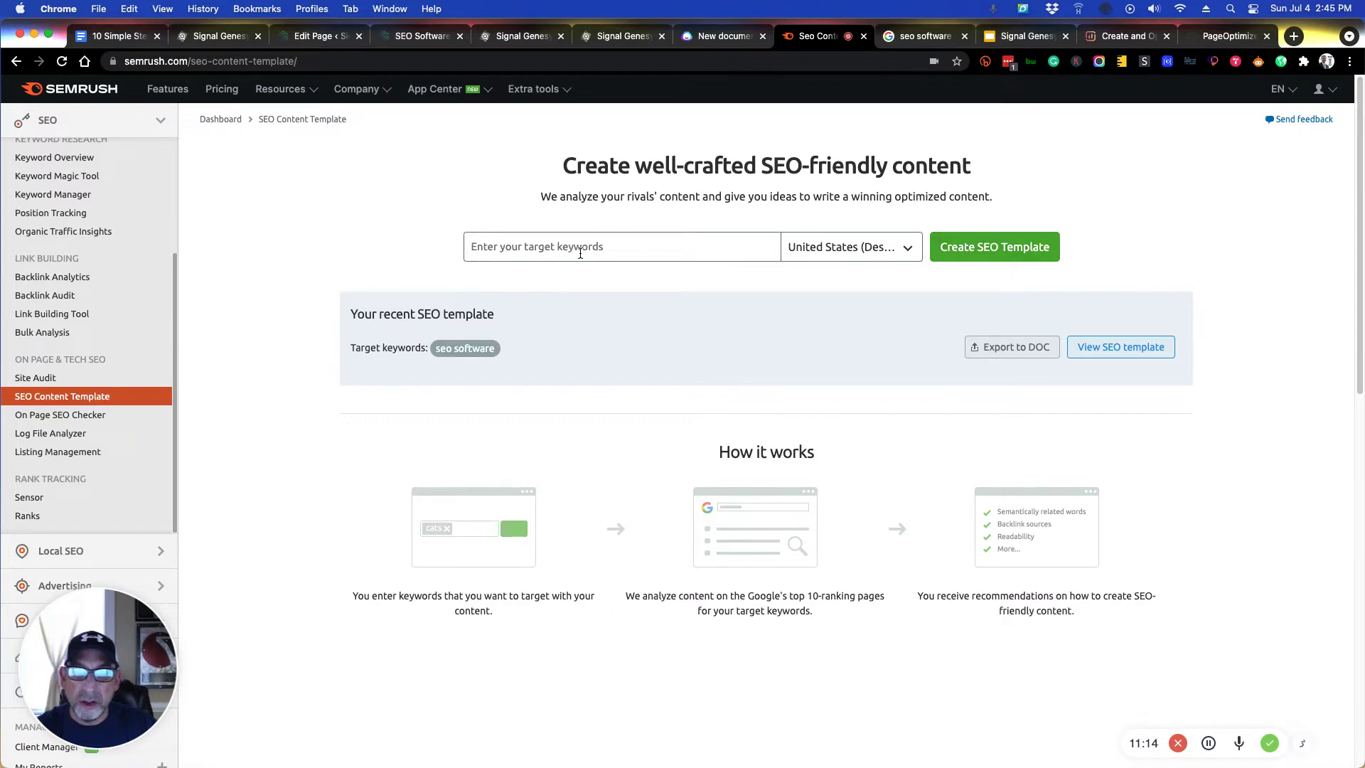
pyautogui.write('seo')
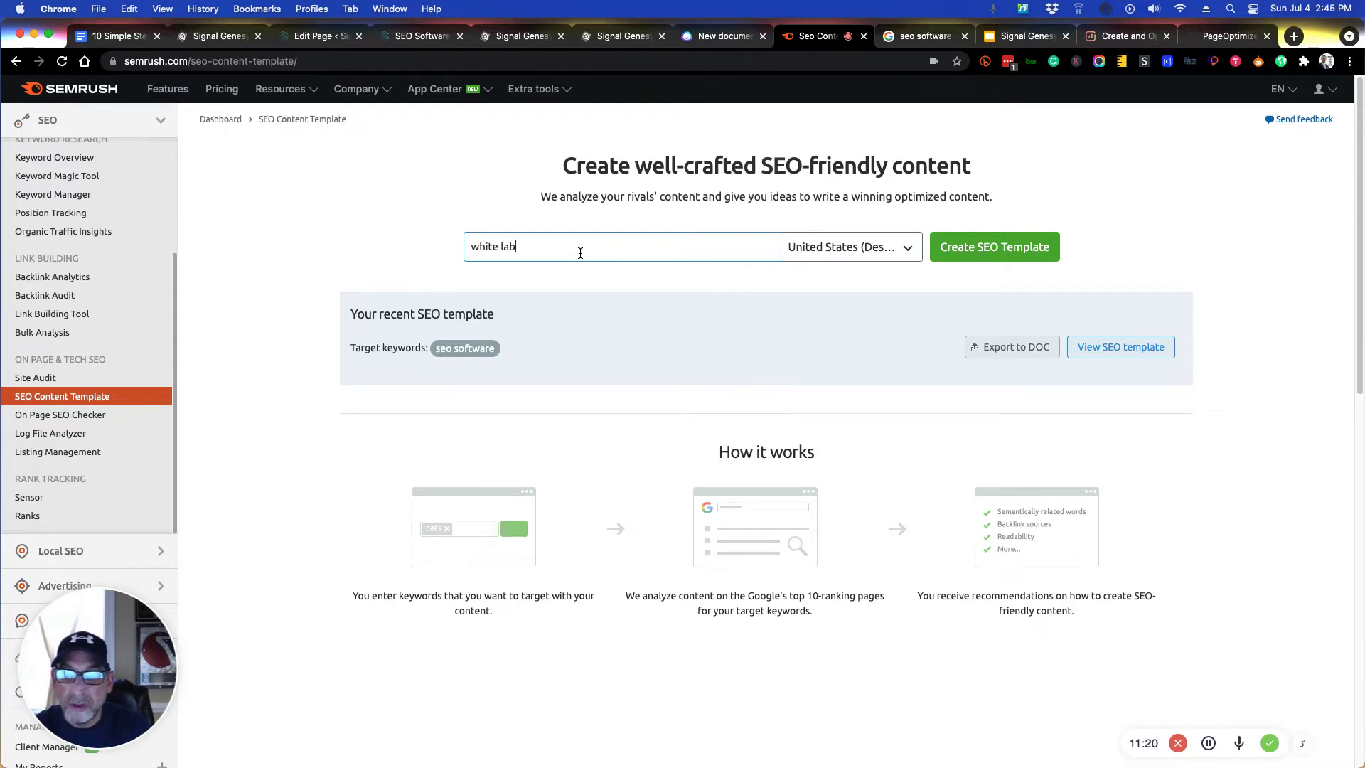
pyautogui.write('s')
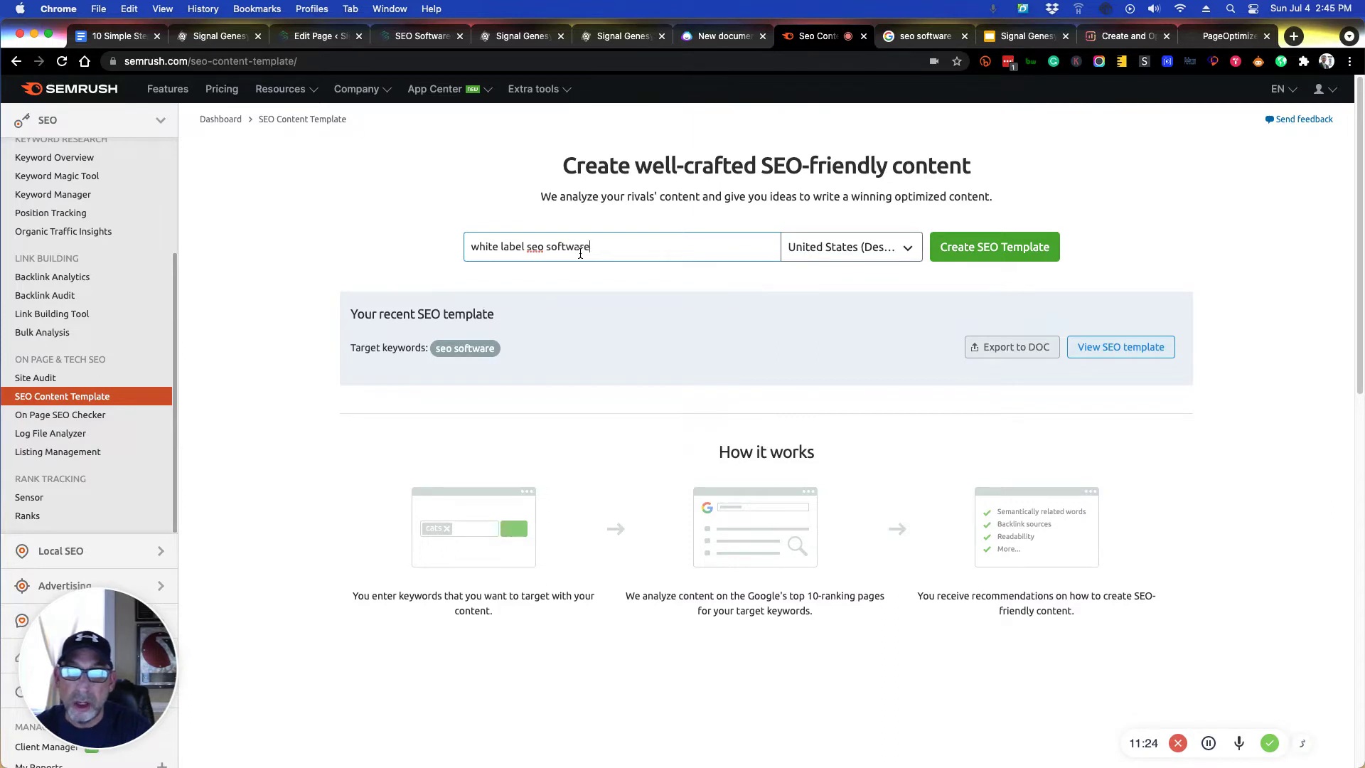
pyautogui.click(954, 248)
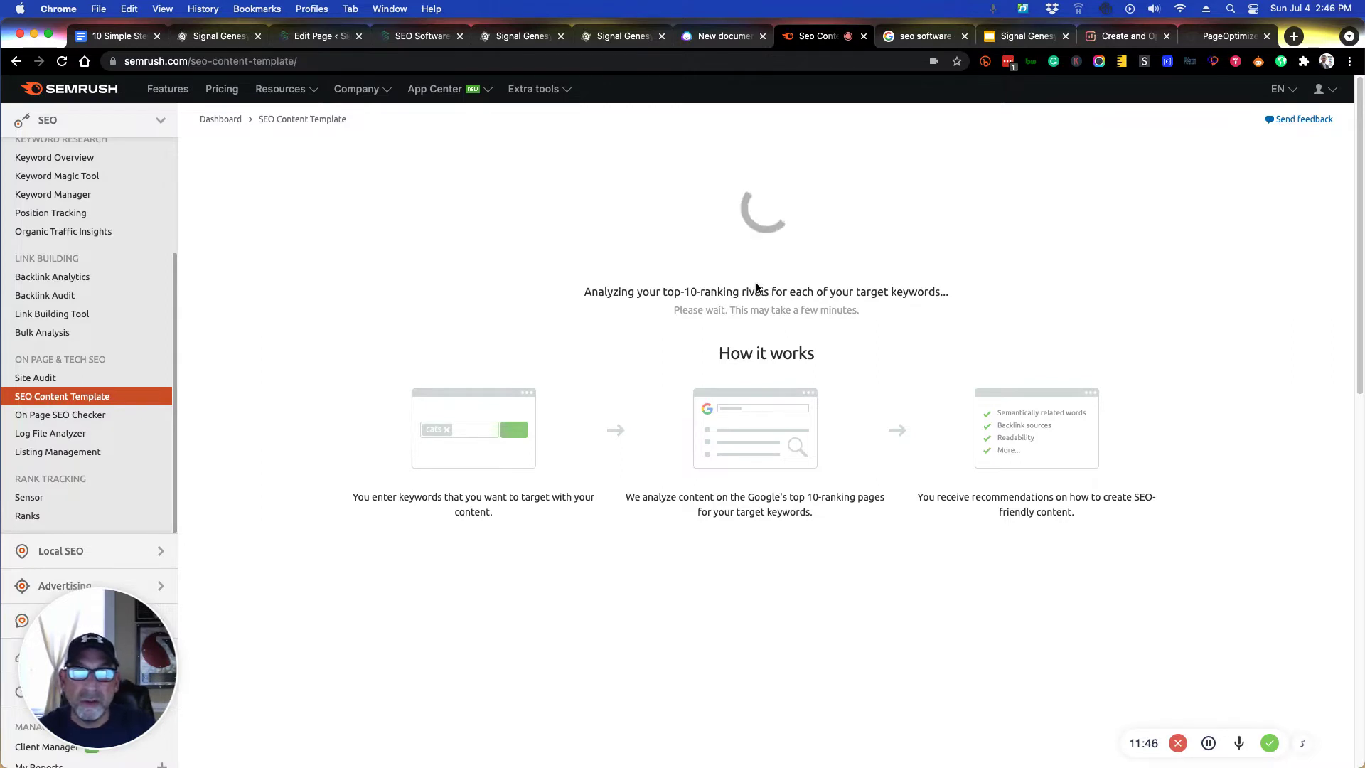
# - Start a new Conversion.ai document from scratch and title it "SEO Software Company Launches"
pyautogui.press('super+alt+Left')
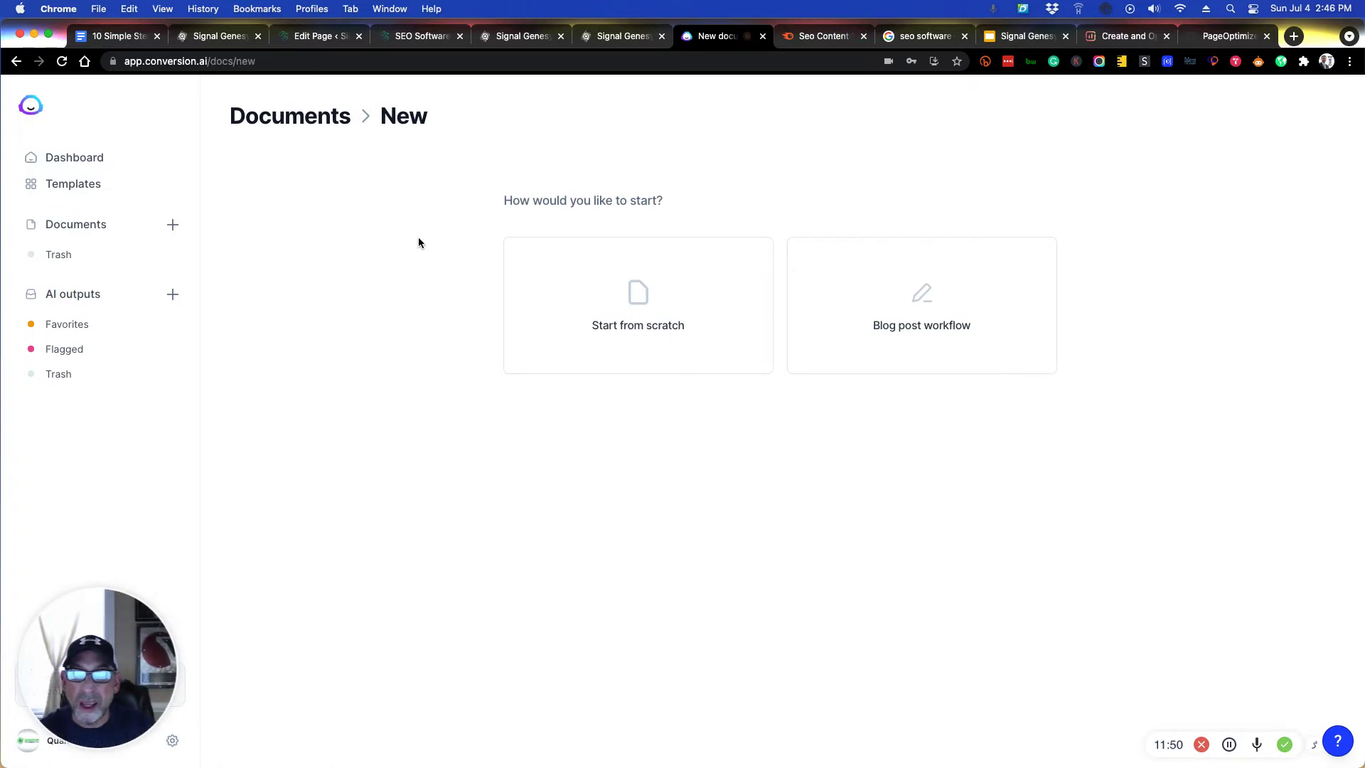
pyautogui.click(631, 280)
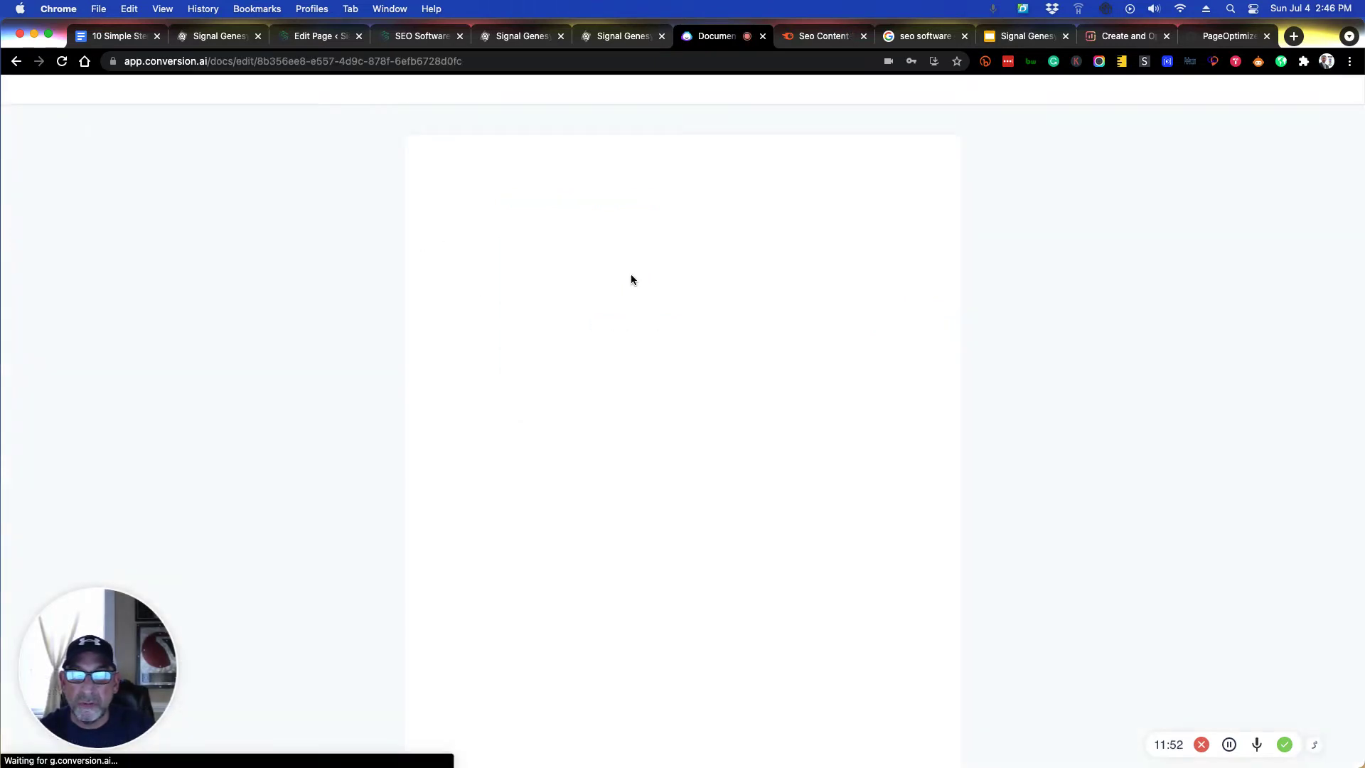
pyautogui.click(59, 155)
pyautogui.write('SEO Software')
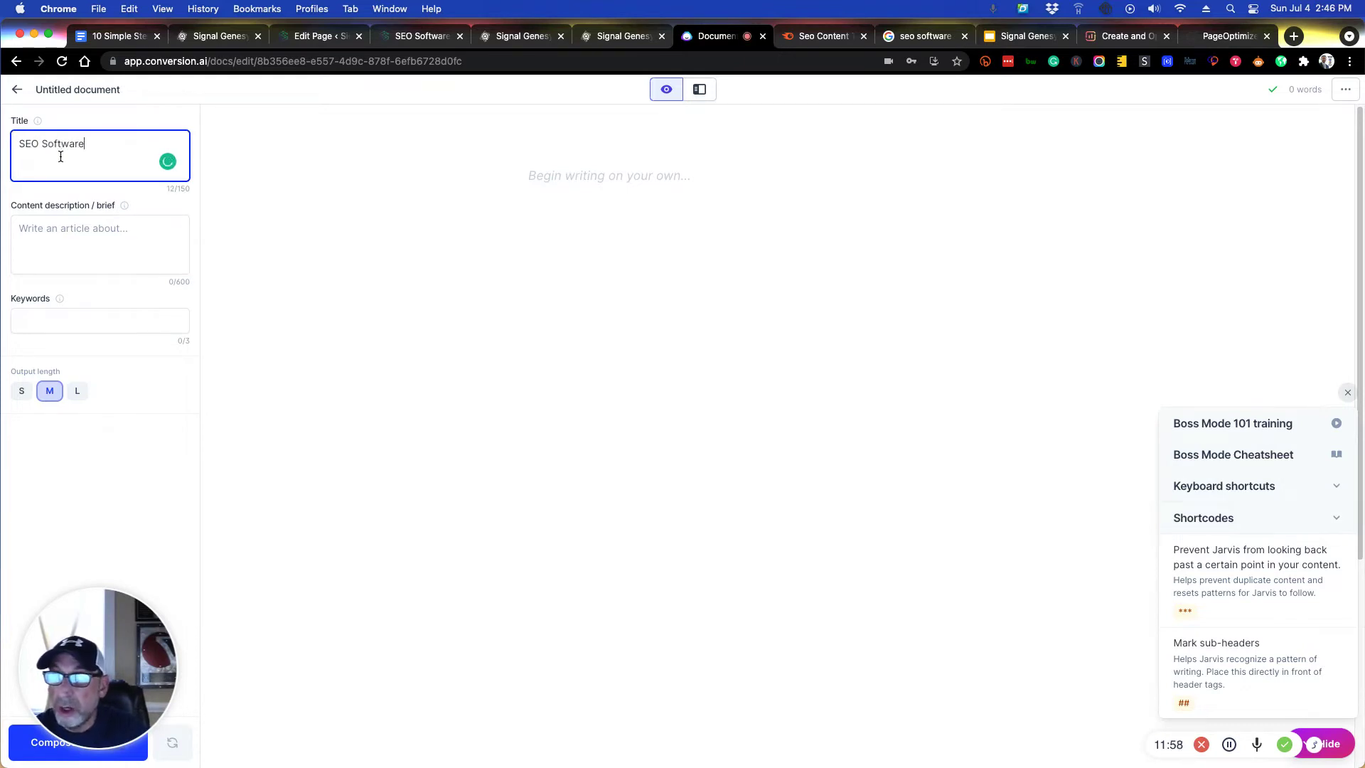
pyautogui.write(' Company Launches')
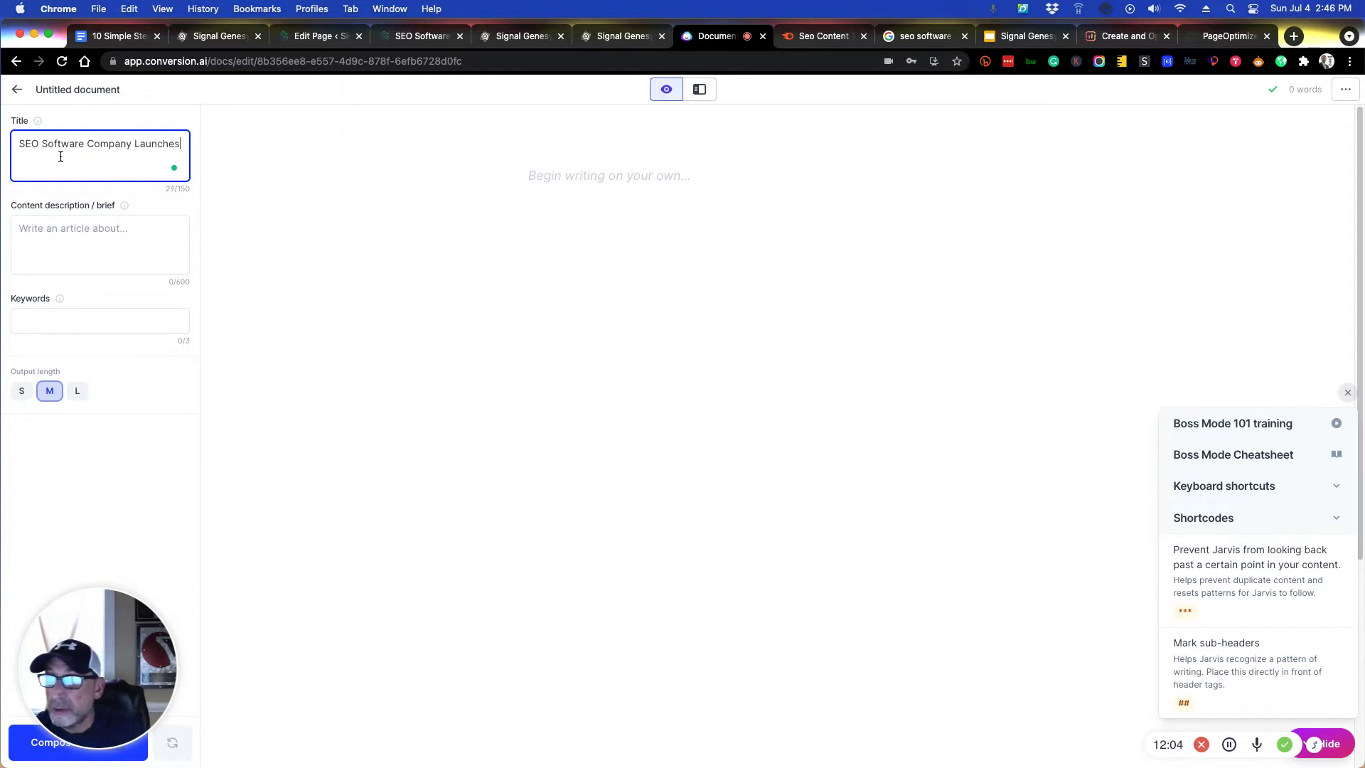
# - Enter the content description "This article is about SEO software and the Signal Genesys SEO software platform"
pyautogui.click(49, 262)
pyautogui.write('This articl')
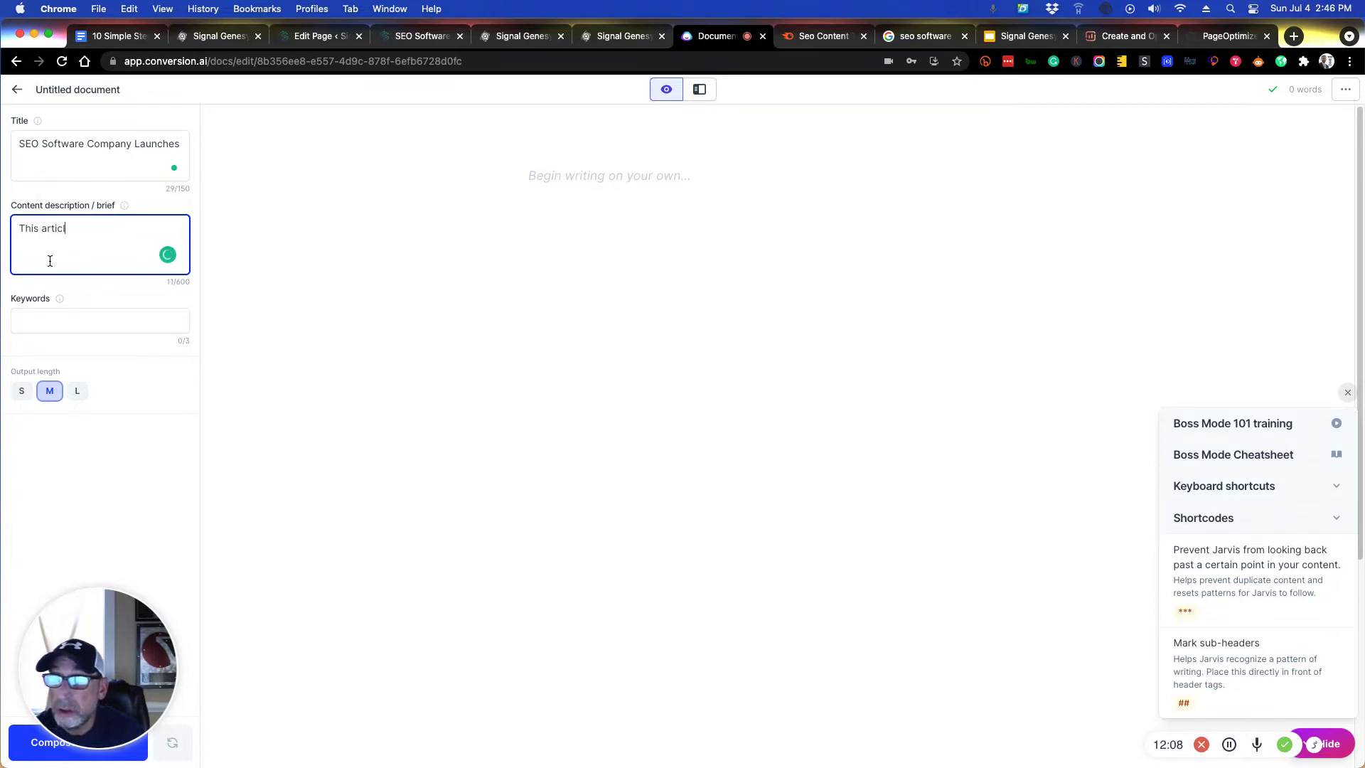
pyautogui.write('e is about SEO software and the Signal Gen')
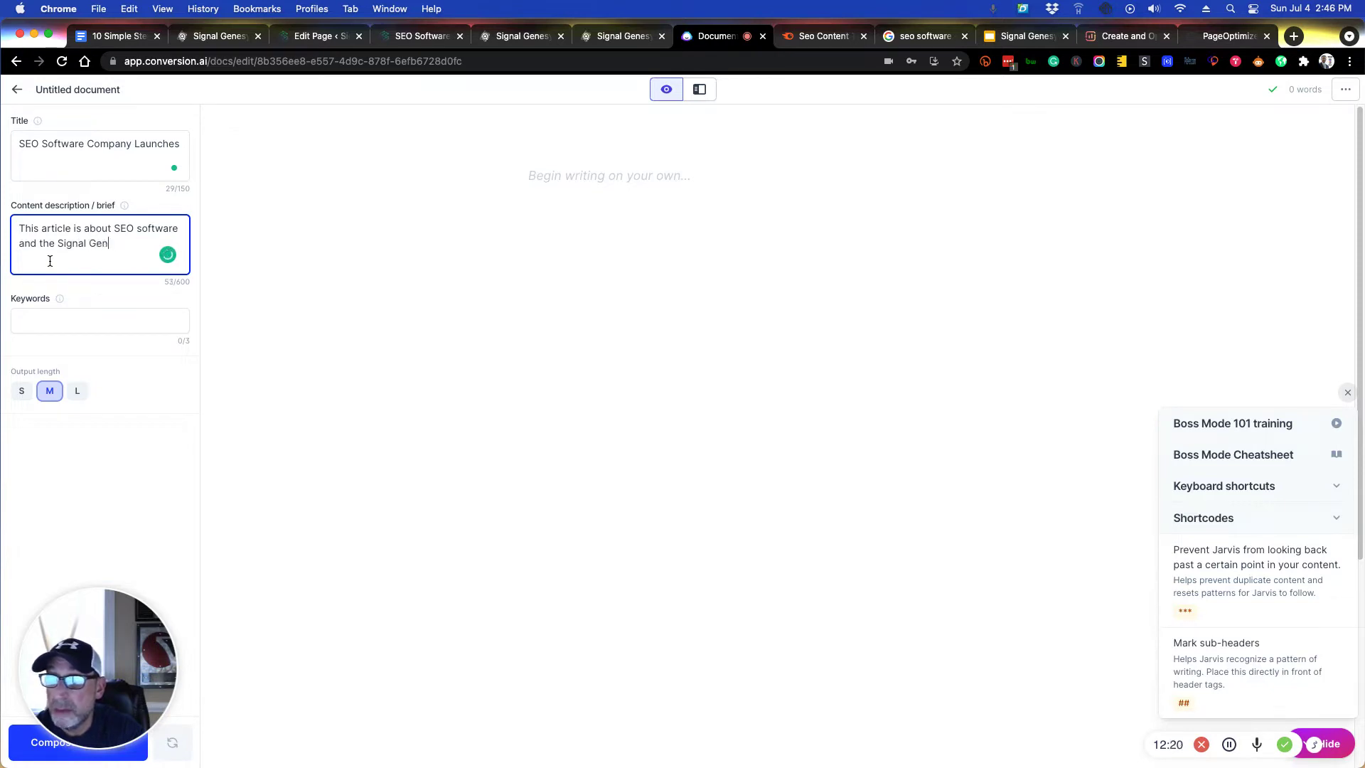
pyautogui.write('esys SEO software platform')
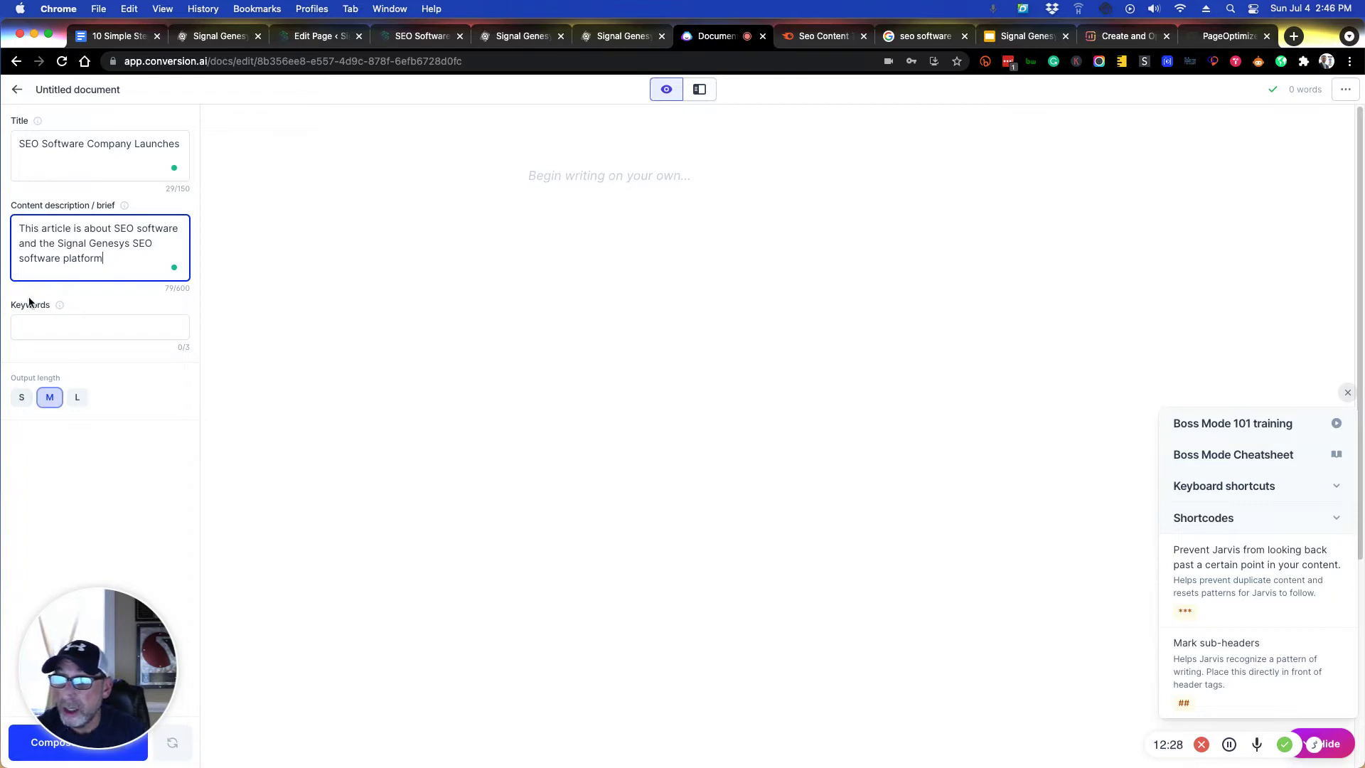
# - Add the keywords "seo software" and "white label seo software" to the document
pyautogui.click(38, 322)
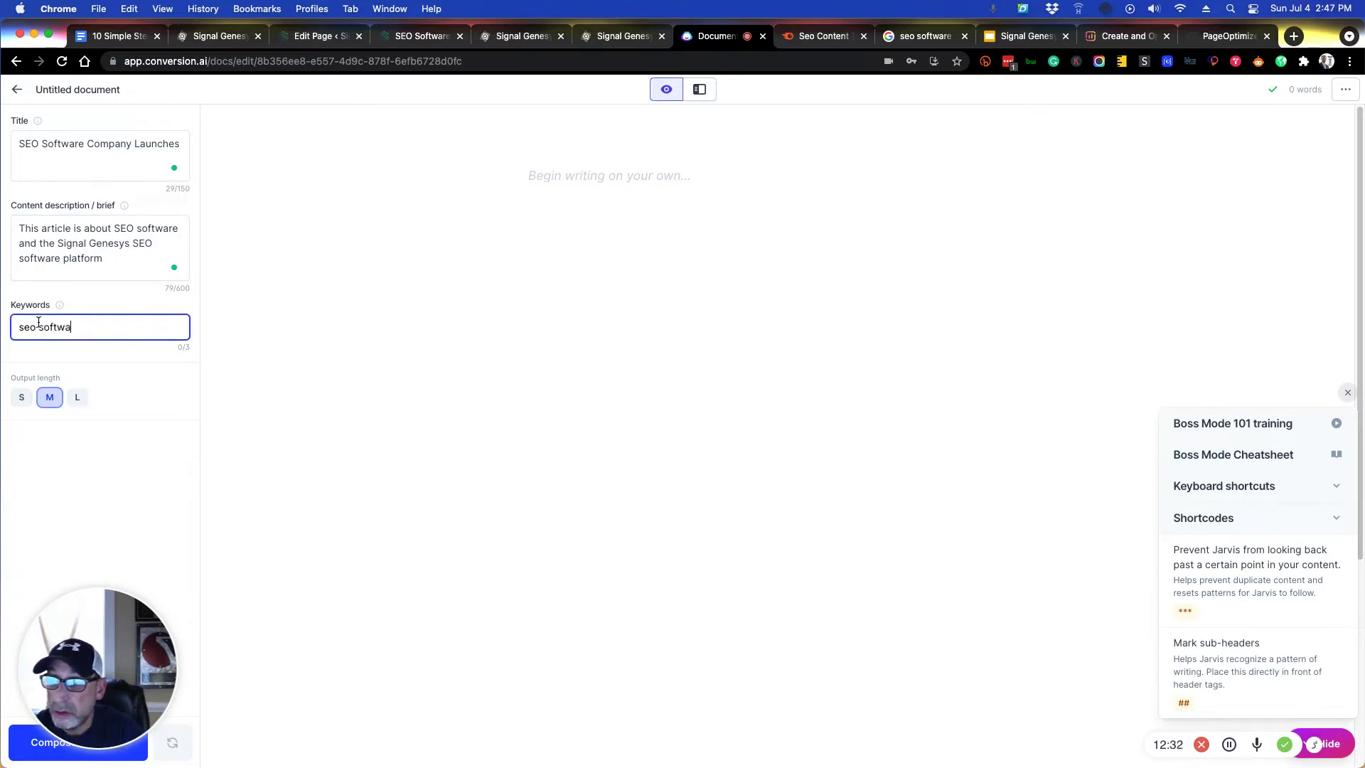
pyautogui.press('Return')
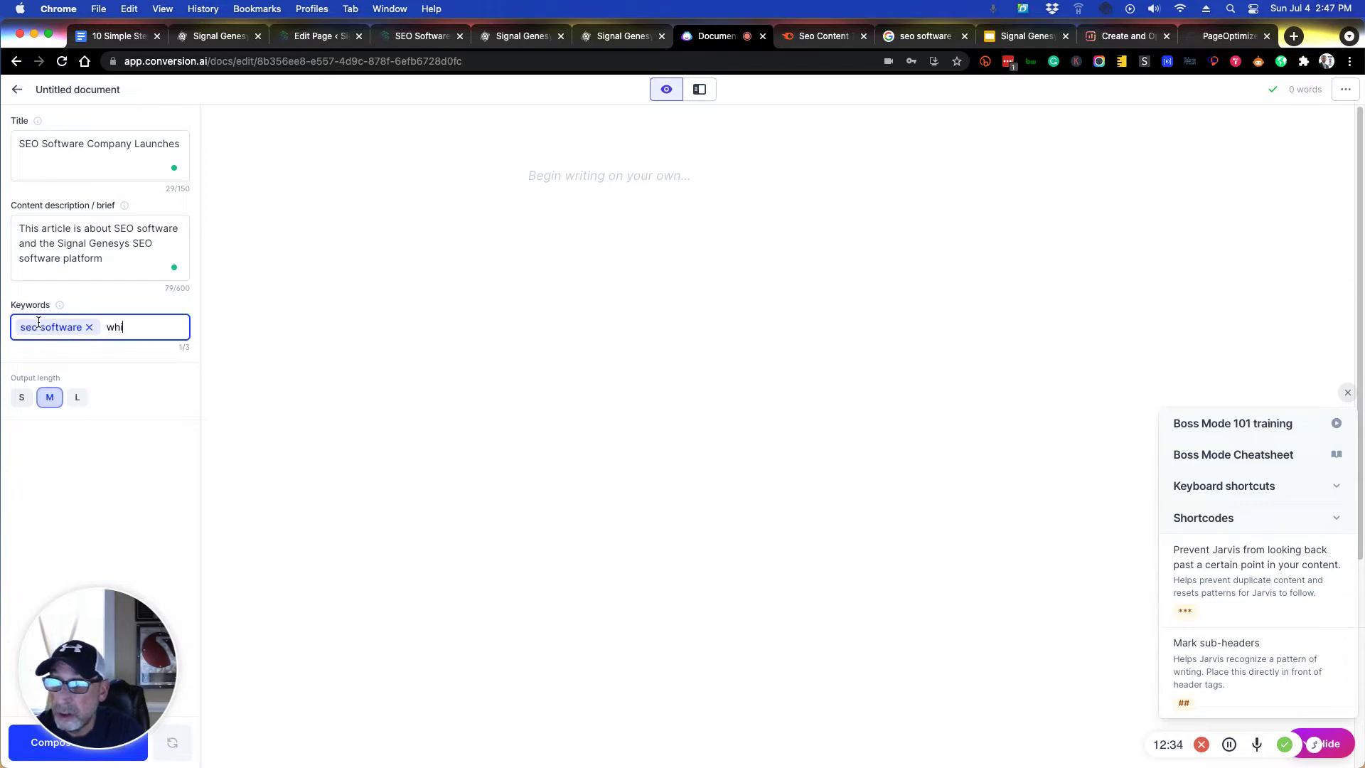
pyautogui.write('white label seo software')
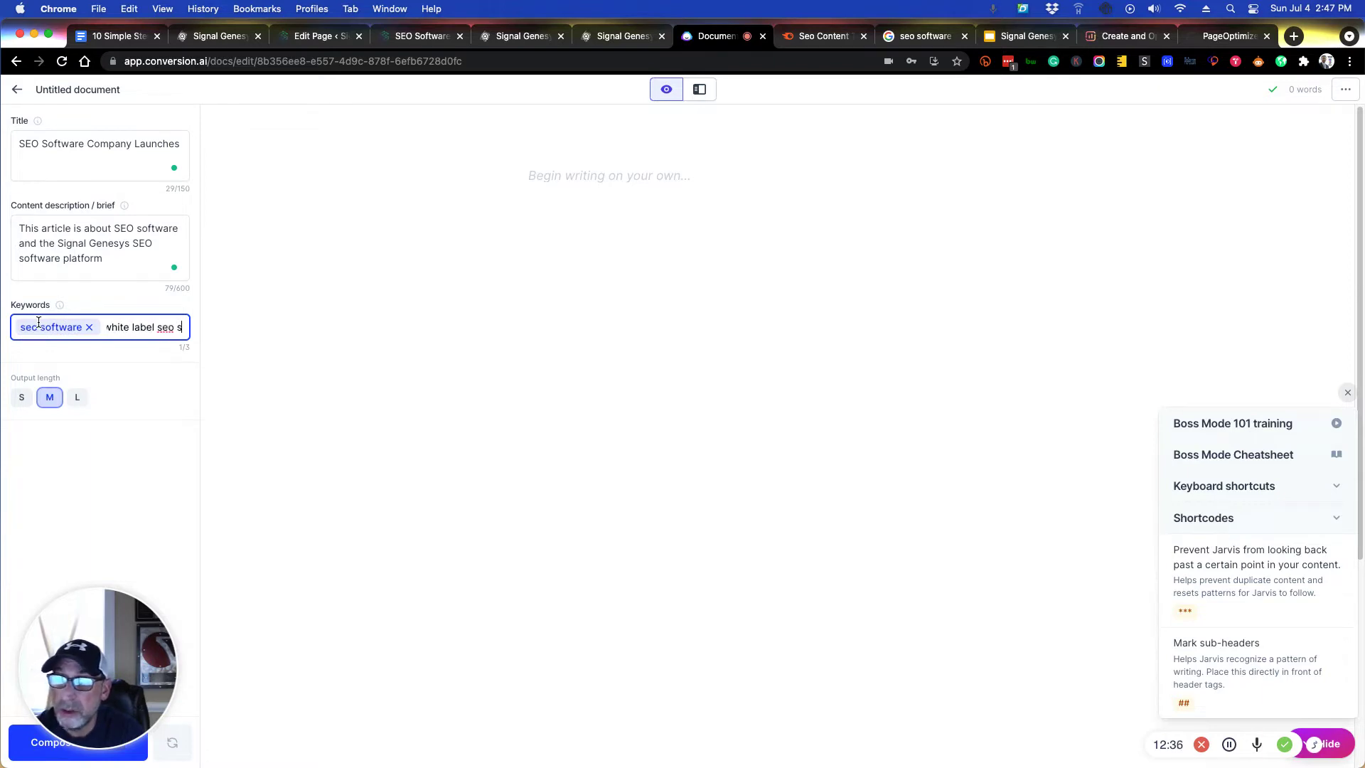
pyautogui.press('Return')
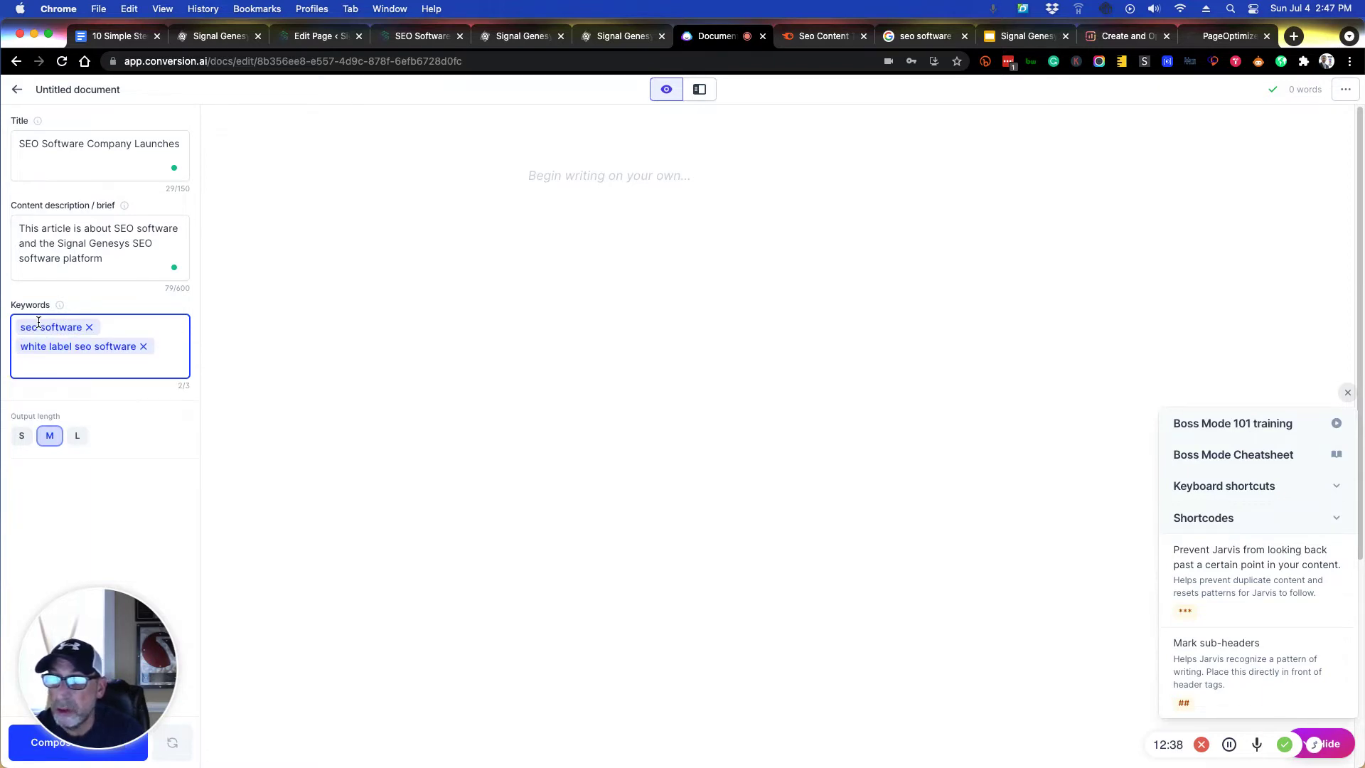
# - Have the AI compose the article's opening text from the title, description and keywords
pyautogui.click(28, 732)
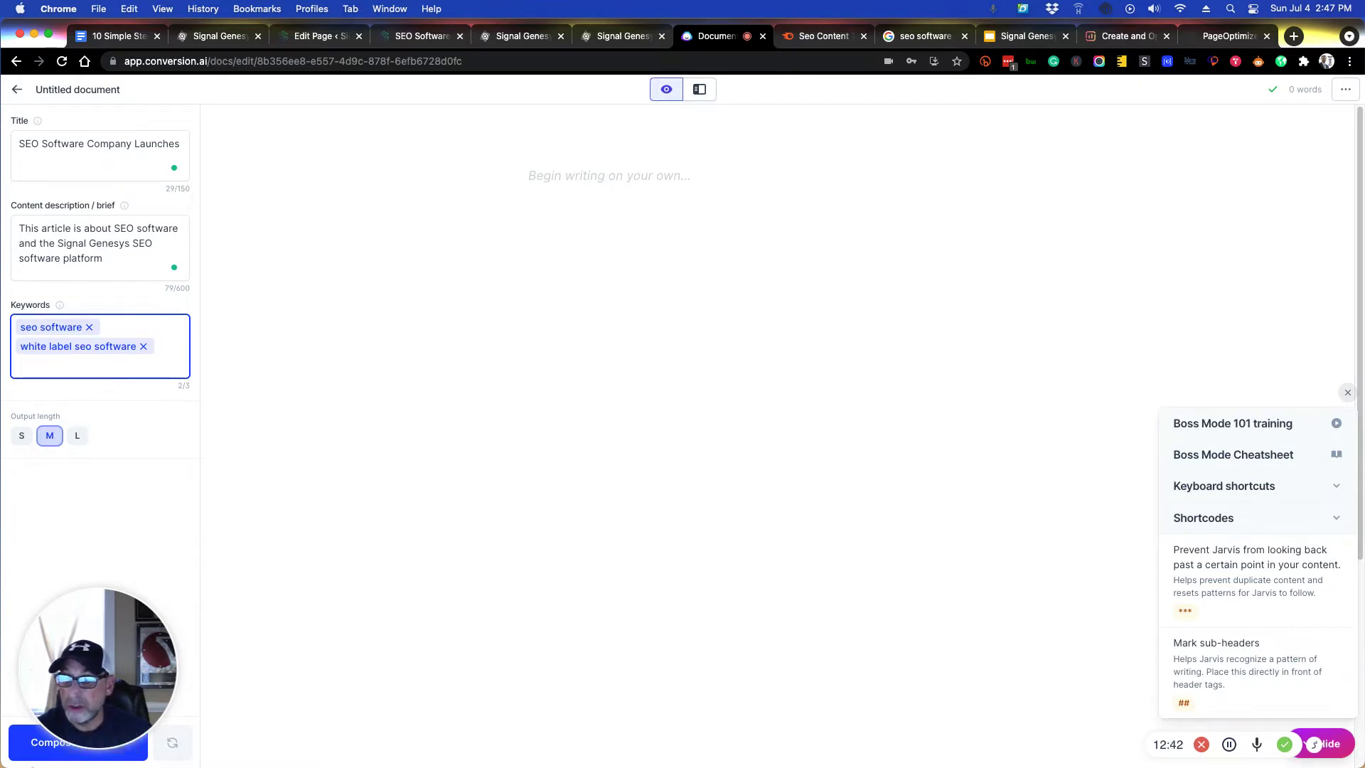
pyautogui.moveTo(106, 591); pyautogui.dragTo(1350, 130)
pyautogui.click(57, 740)
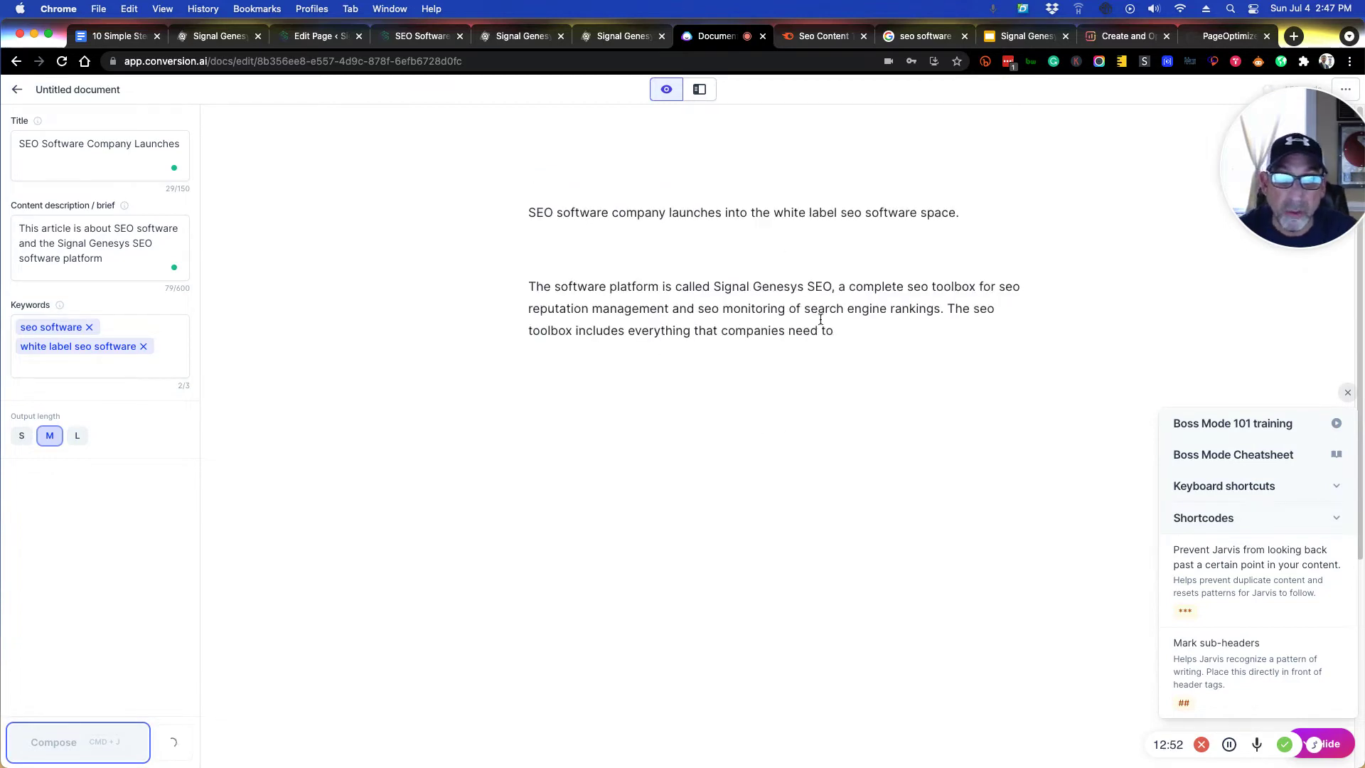
# - Review the Semrush recommendations for "white label seo software" and export that SEO template to DOC
pyautogui.click(821, 41)
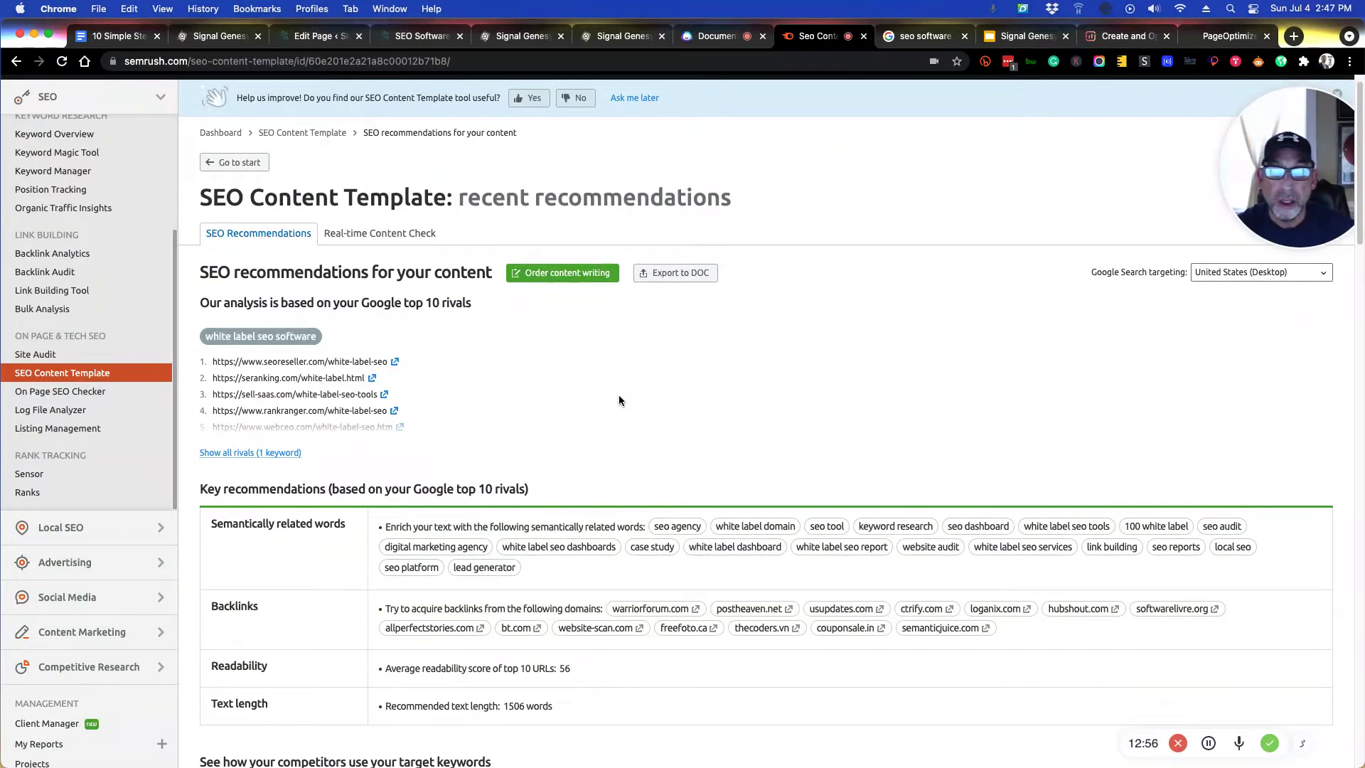
pyautogui.scroll(-1, 619, 394)
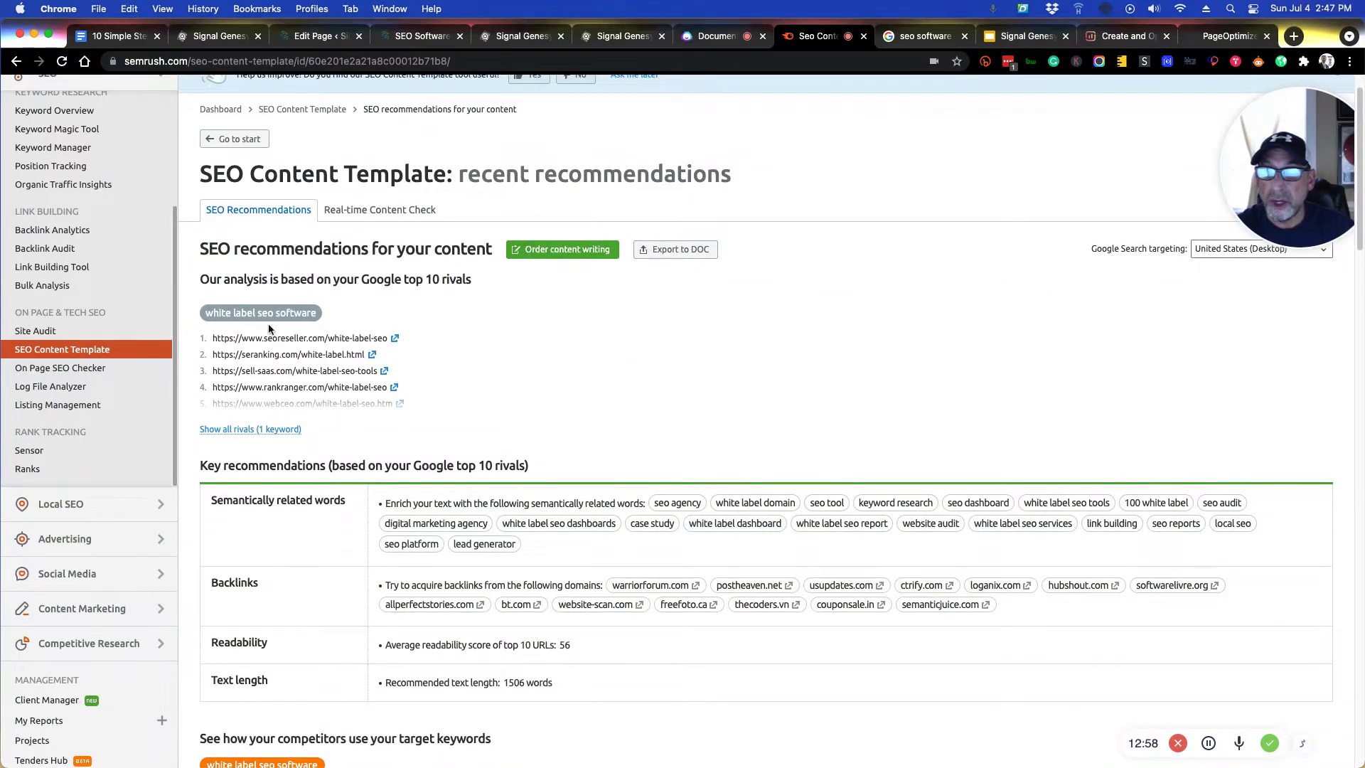
pyautogui.scroll(1, 304, 243)
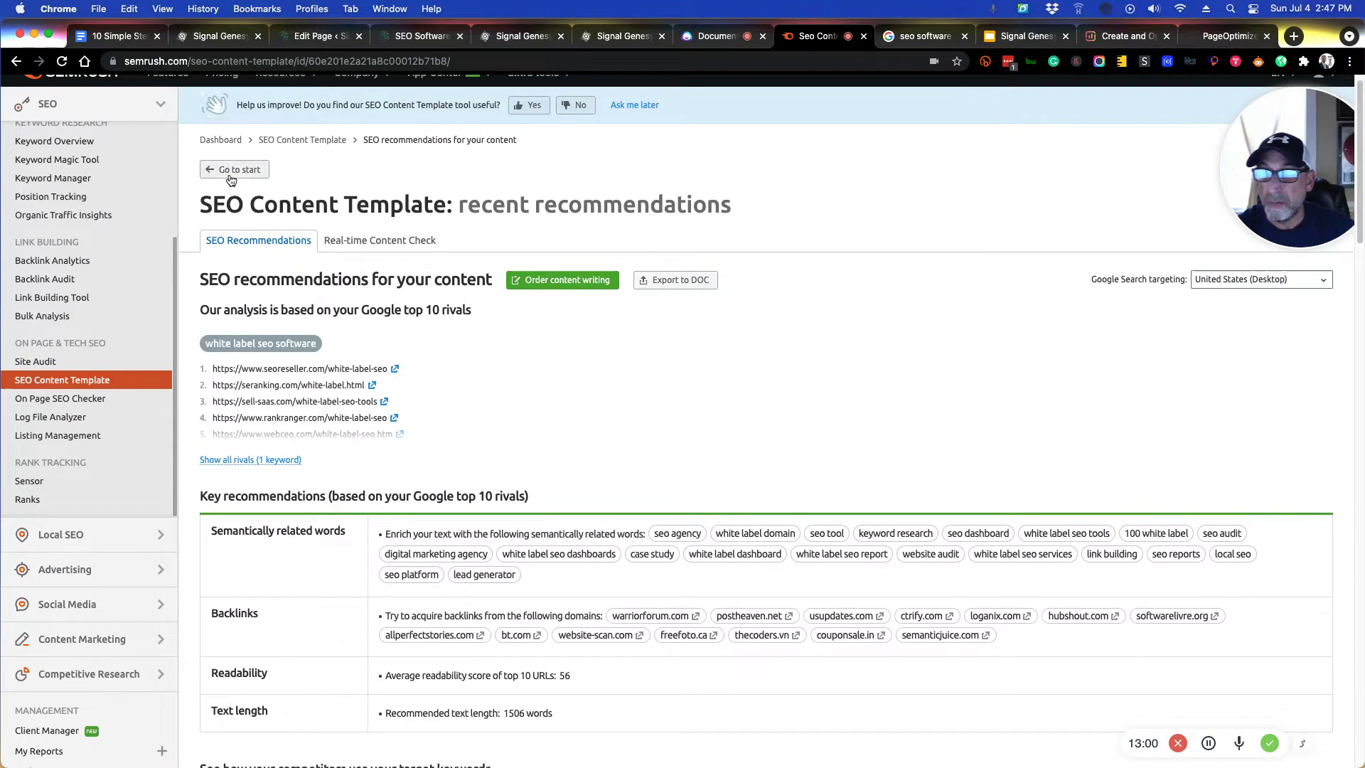
pyautogui.click(63, 382)
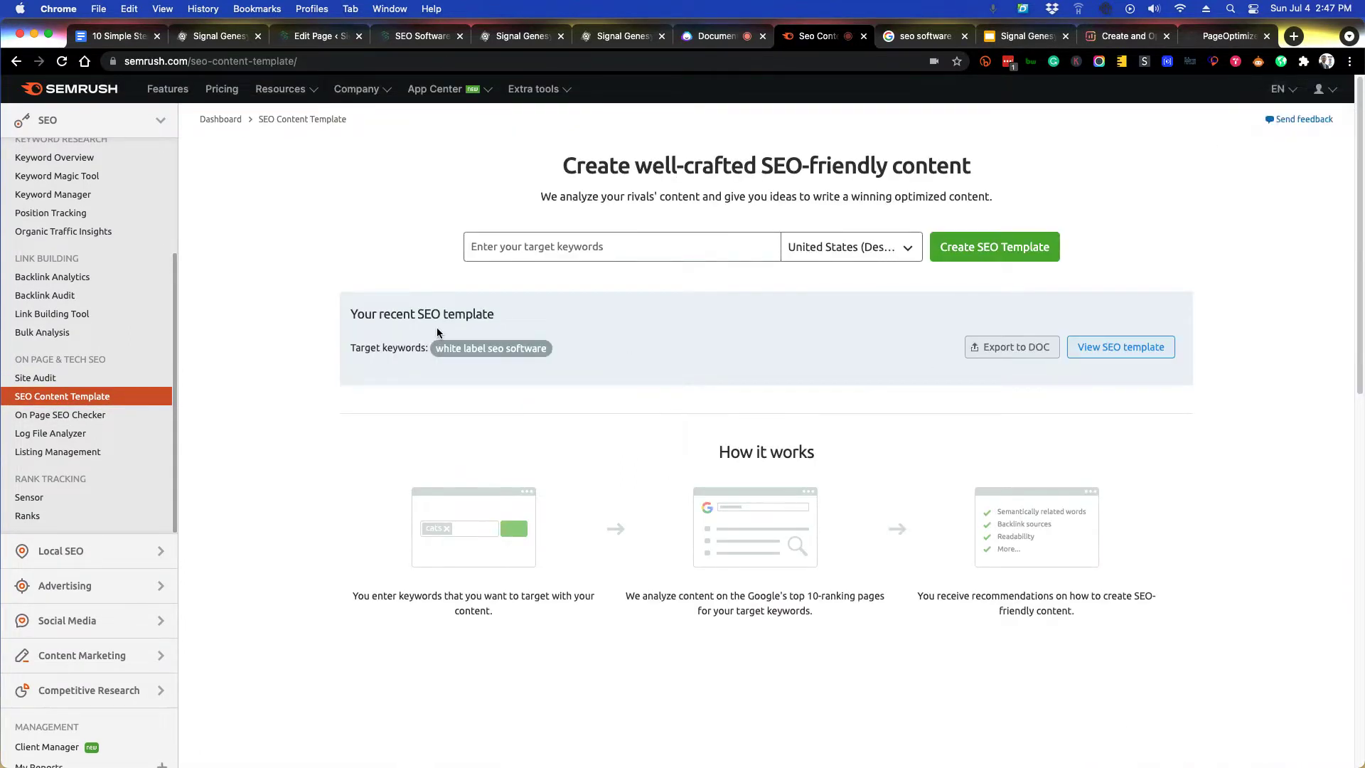
pyautogui.click(1006, 348)
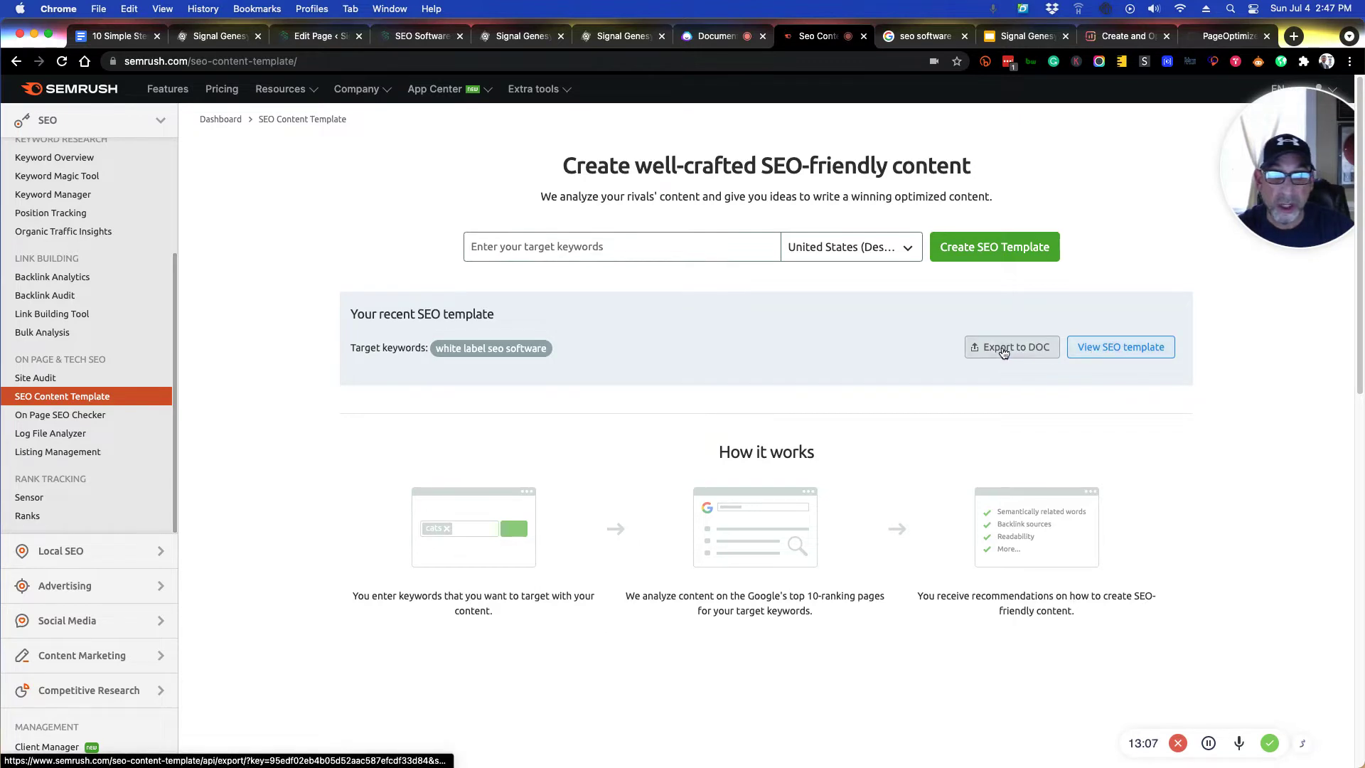
# - Create another Semrush SEO content template for the target keyword "seo software"
pyautogui.click(567, 249)
pyautogui.write('seo sof')
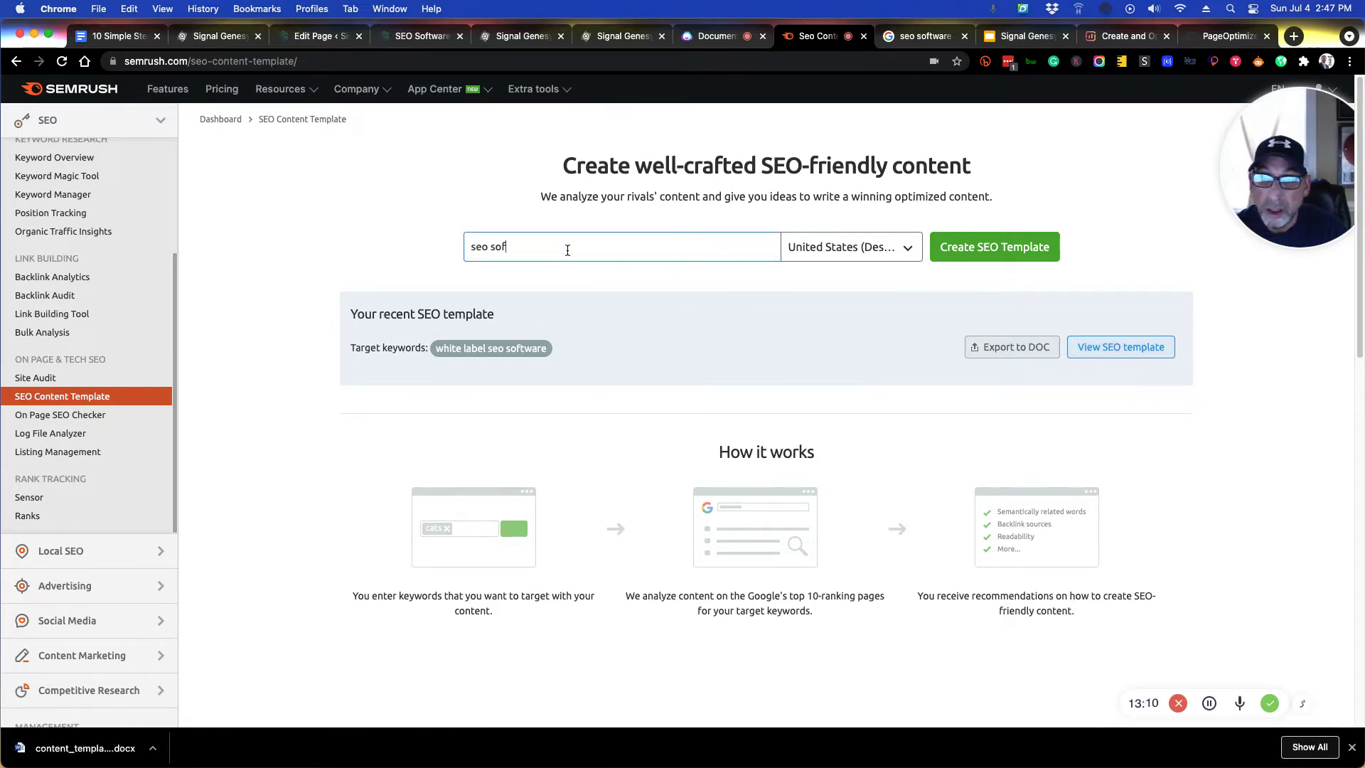
pyautogui.write('tware')
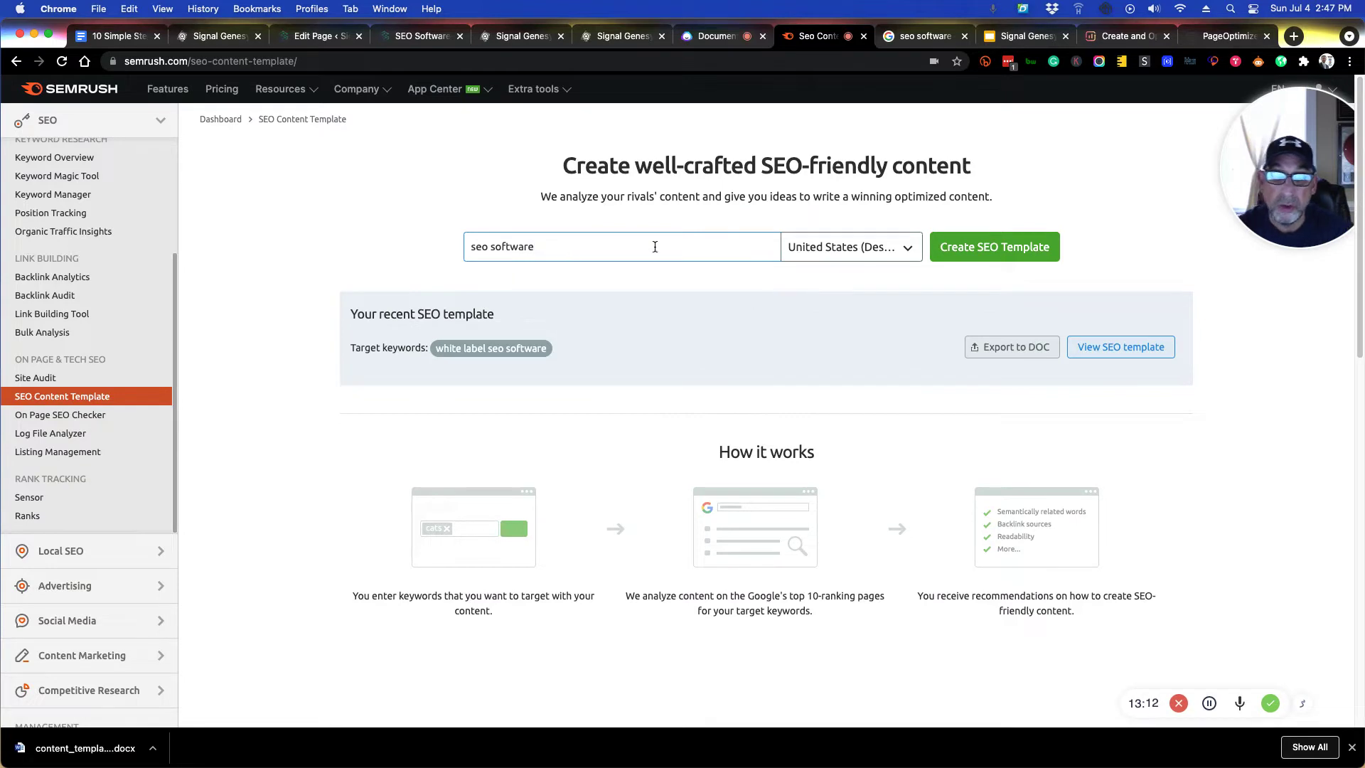
pyautogui.click(962, 242)
# - In Conversion.ai, replace "keyword research tools," with "the ability to generate many types of Google ranking signals using the Signal Genesys platform." and request more AI text
pyautogui.click(722, 36)
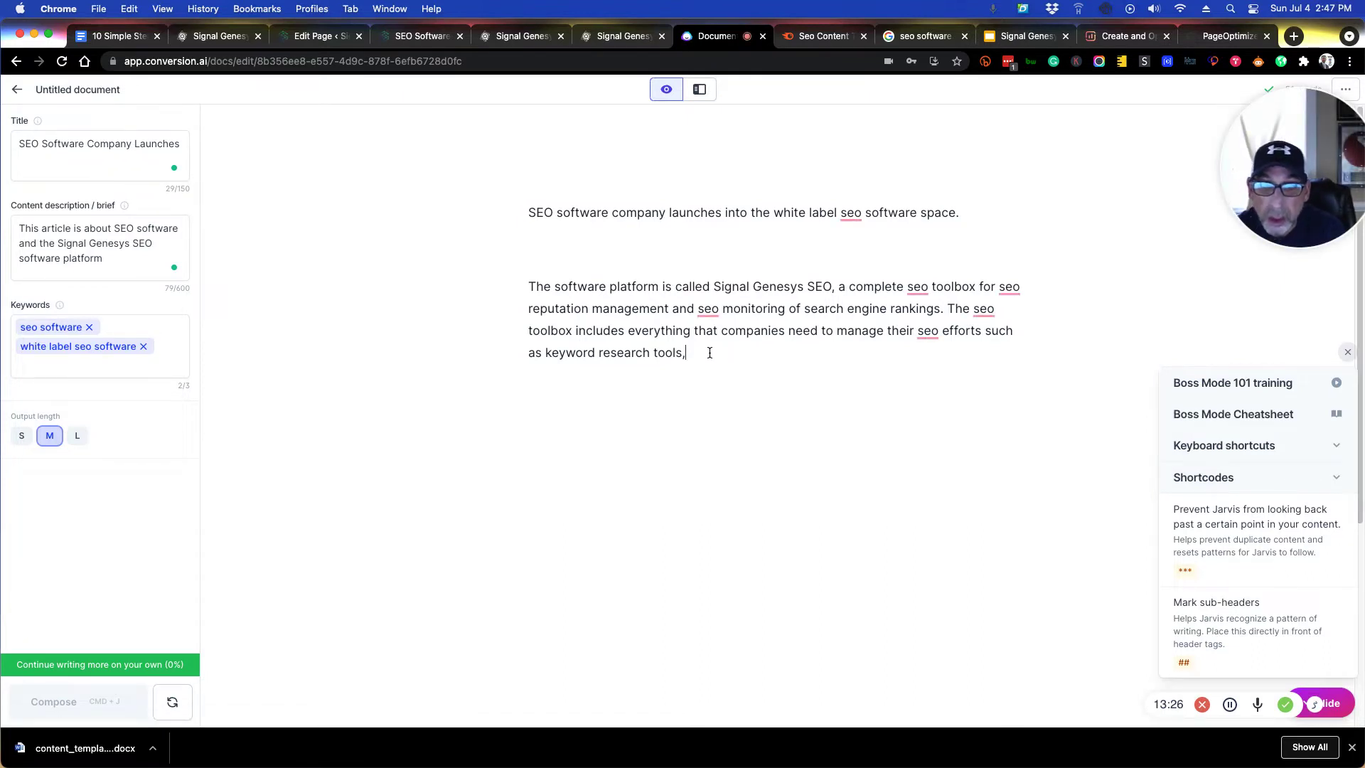
pyautogui.moveTo(685, 353); pyautogui.dragTo(545, 352)
pyautogui.press('BackSpace')
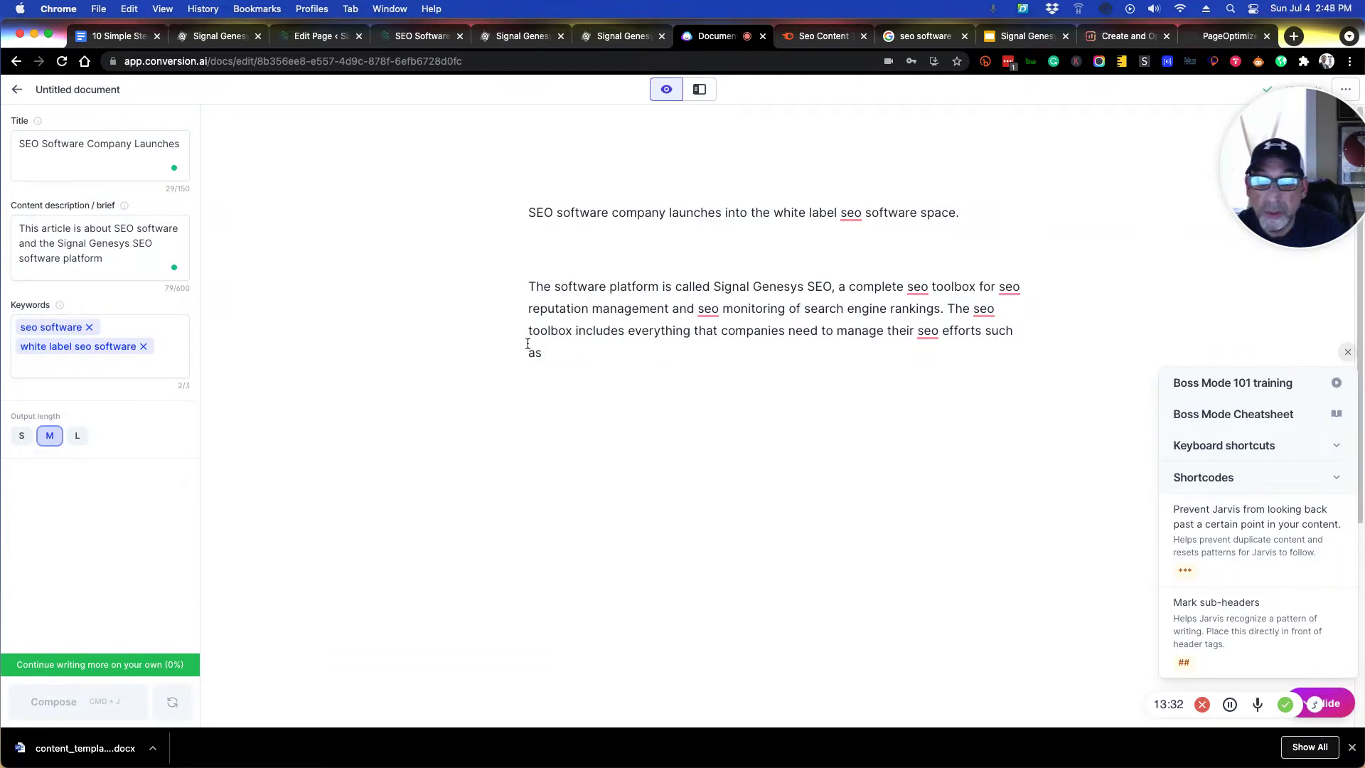
pyautogui.write('the ')
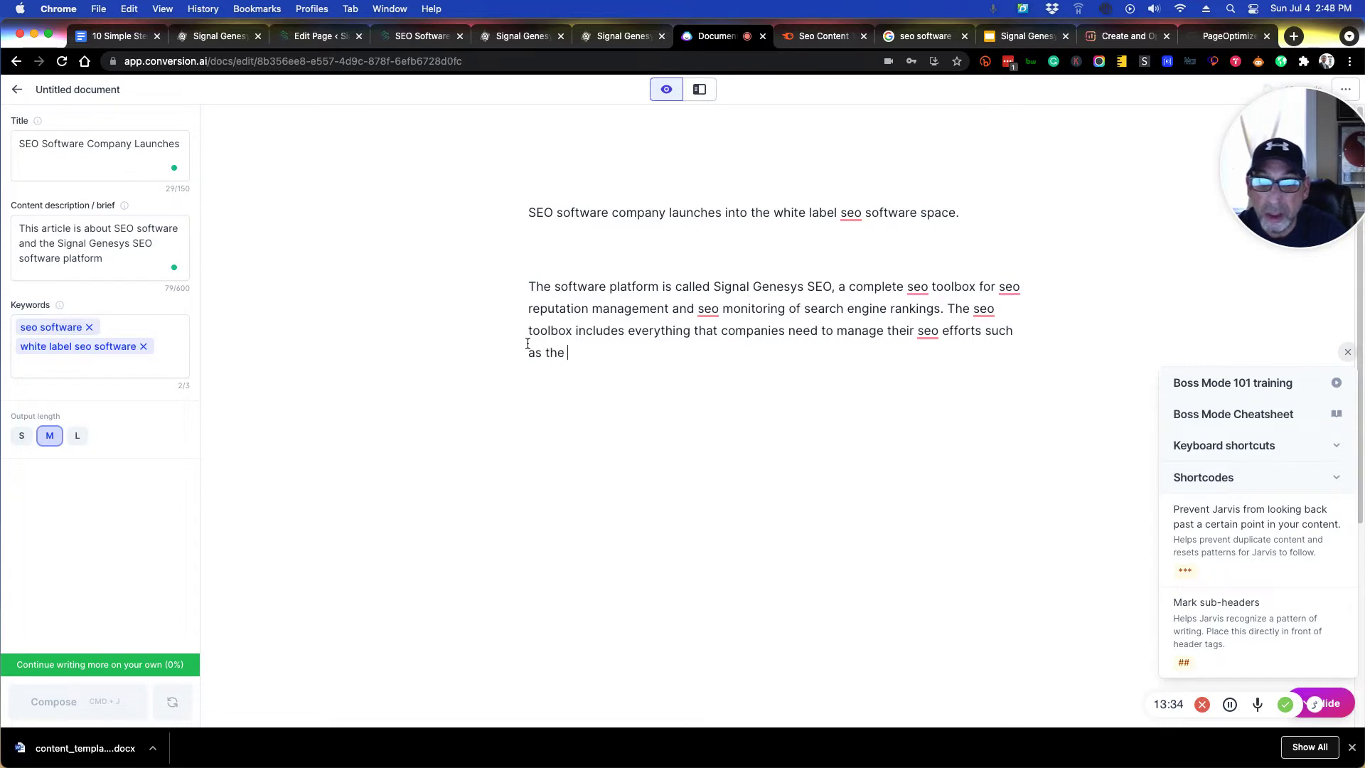
pyautogui.write('ability to ge')
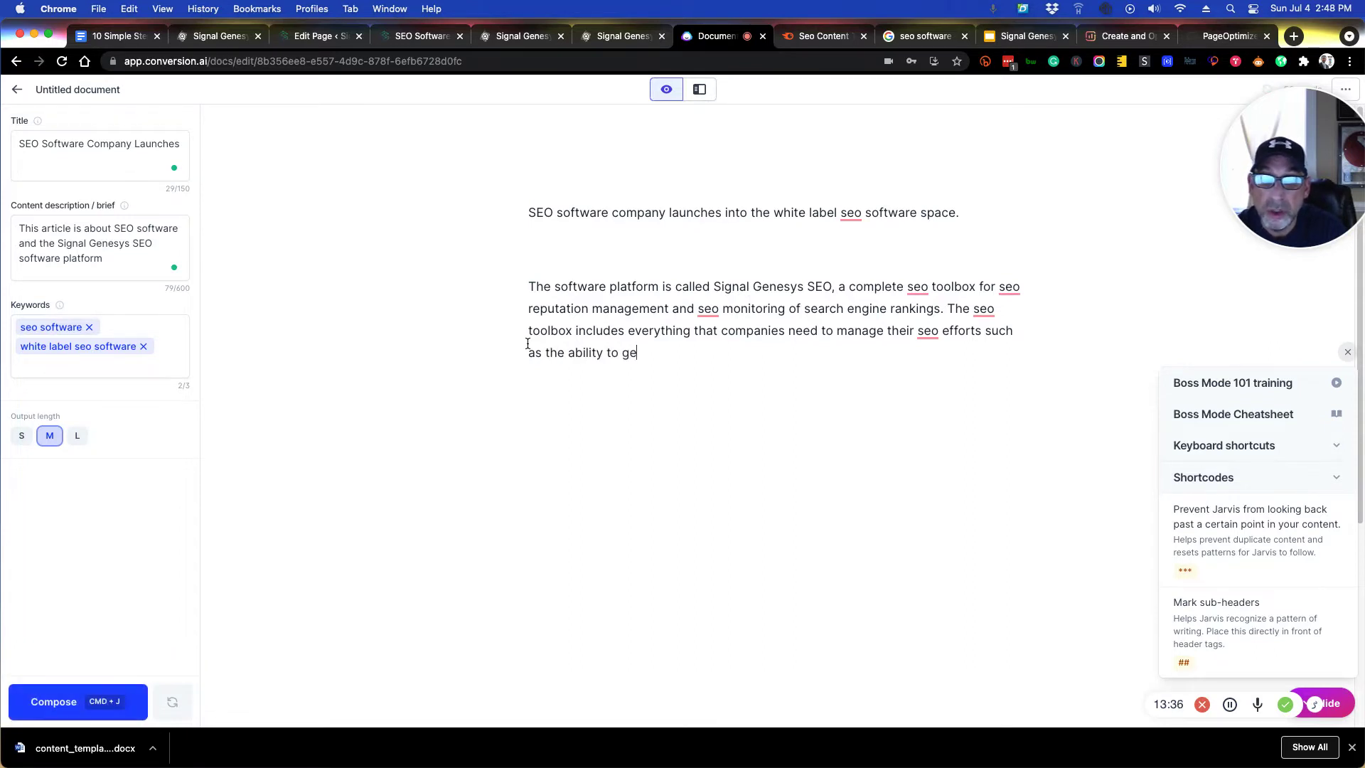
pyautogui.write('nerate all types f')
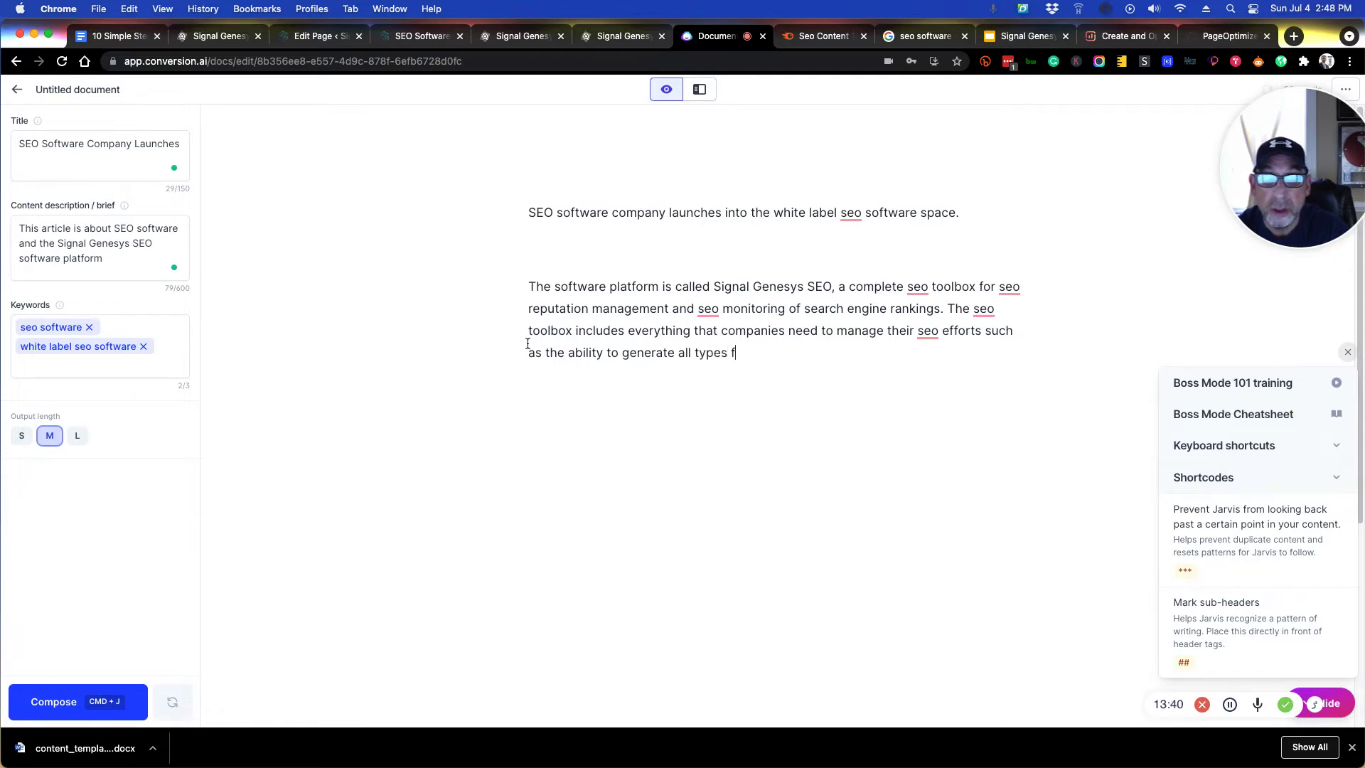
pyautogui.press('BackSpace')
pyautogui.press('BackSpace')
pyautogui.press('BackSpace')
pyautogui.press('BackSpace')
pyautogui.press('BackSpace')
pyautogui.press('BackSpace')
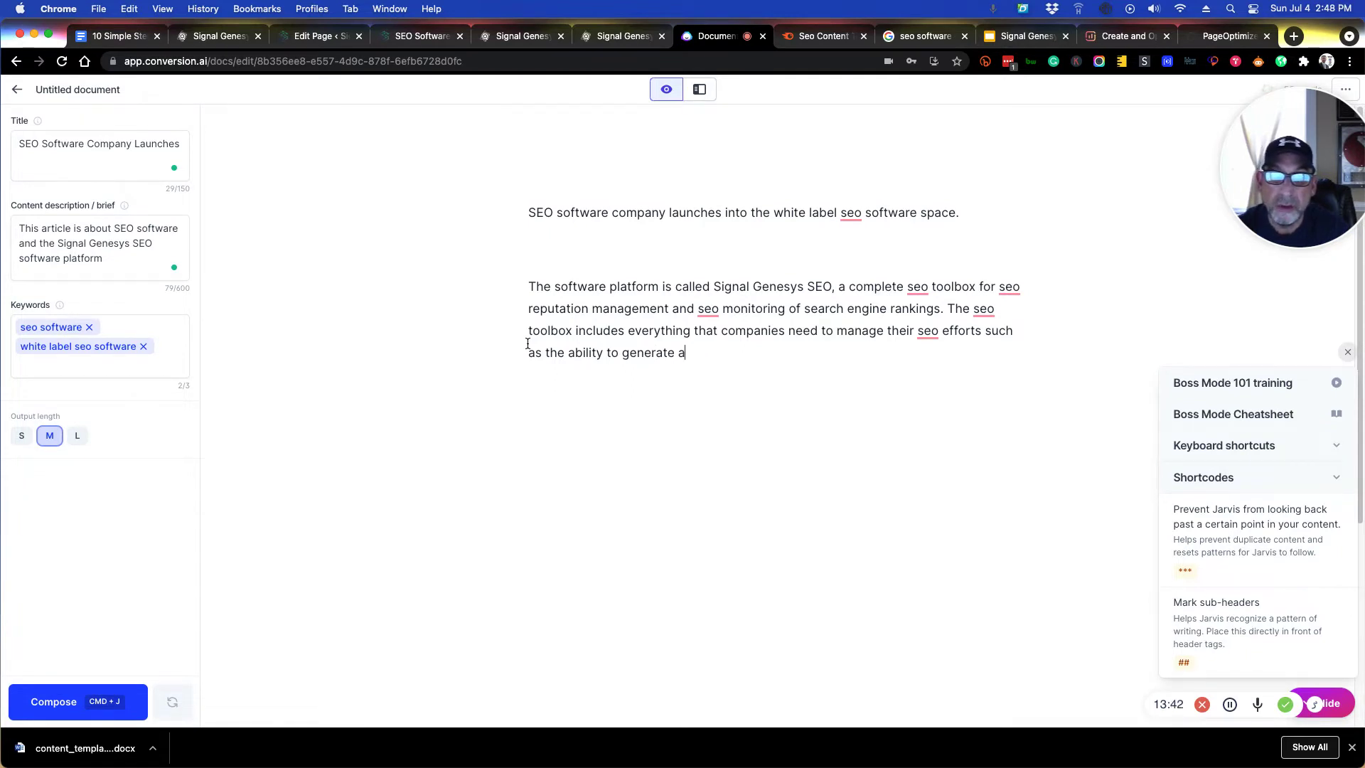
pyautogui.press('BackSpace')
pyautogui.write('many type')
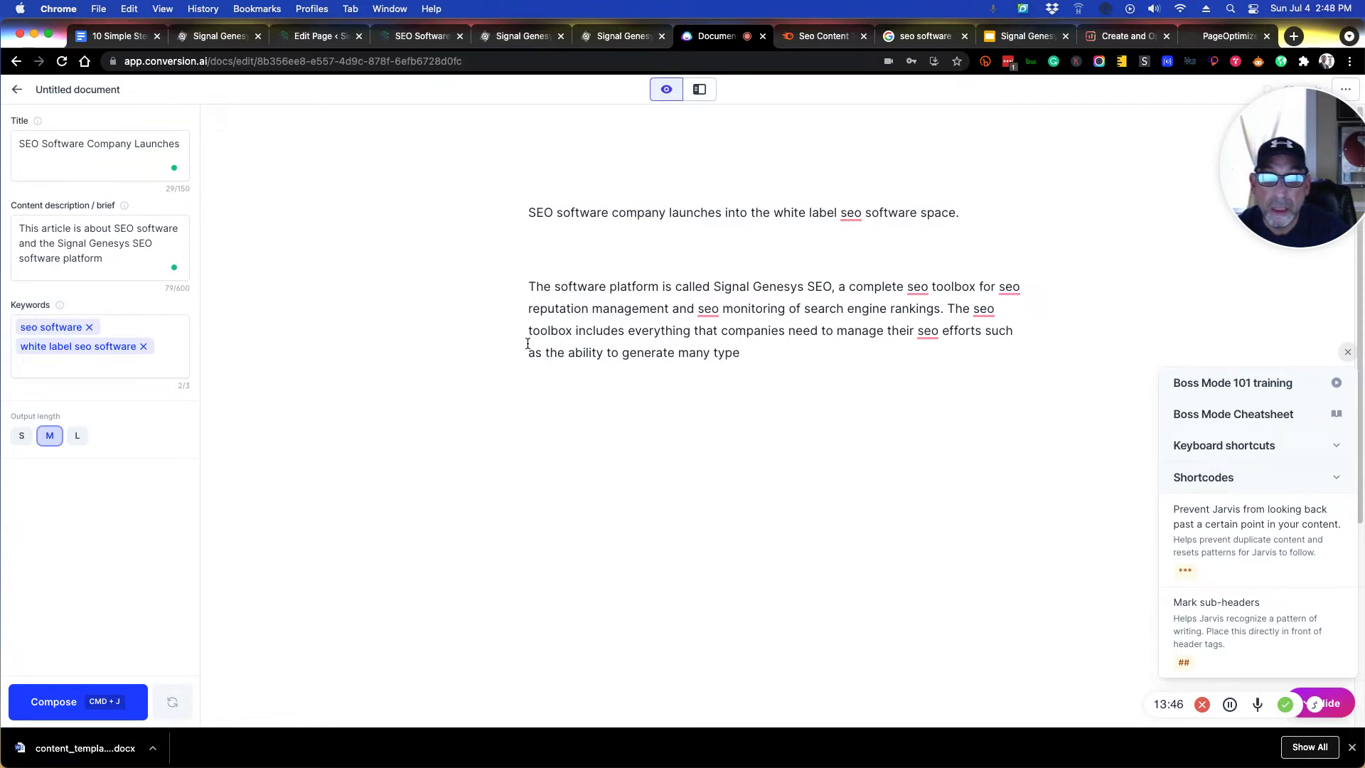
pyautogui.write('s o')
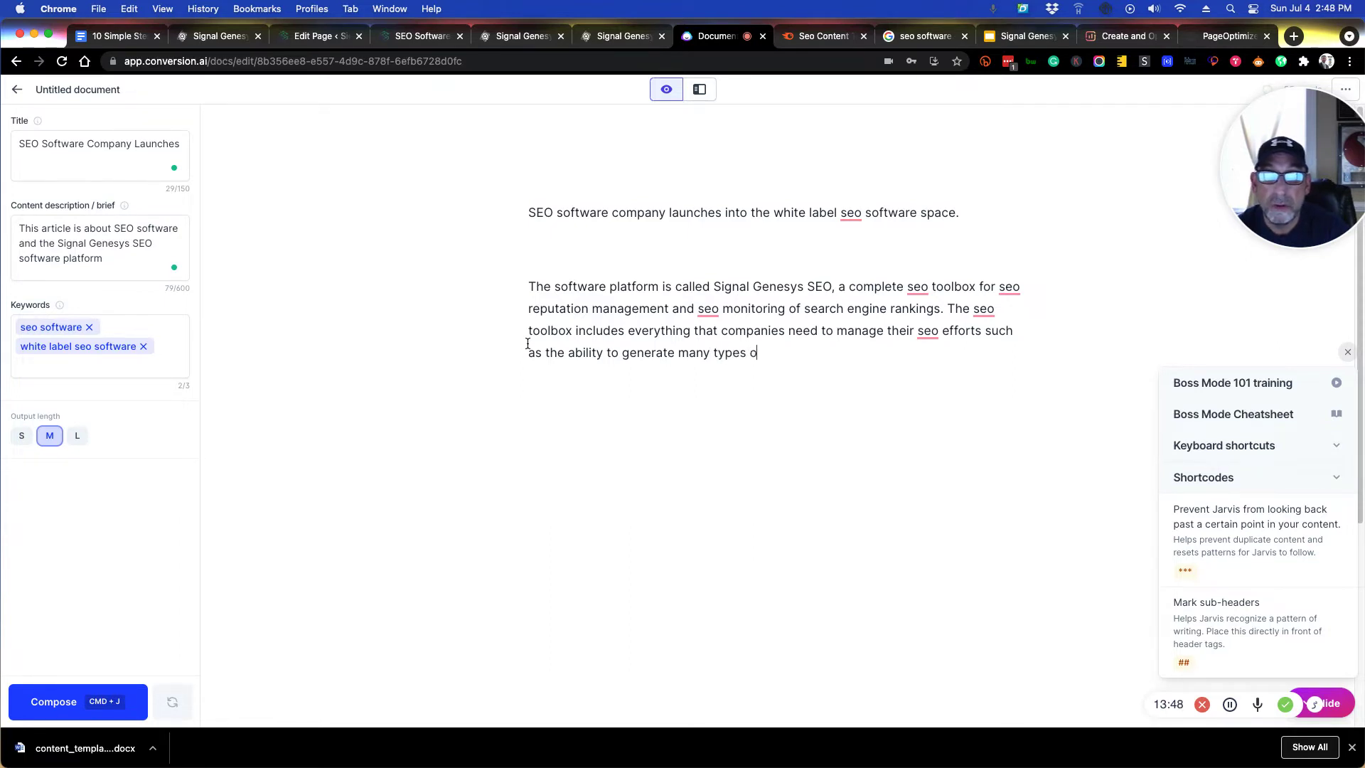
pyautogui.write('f Google ranking s')
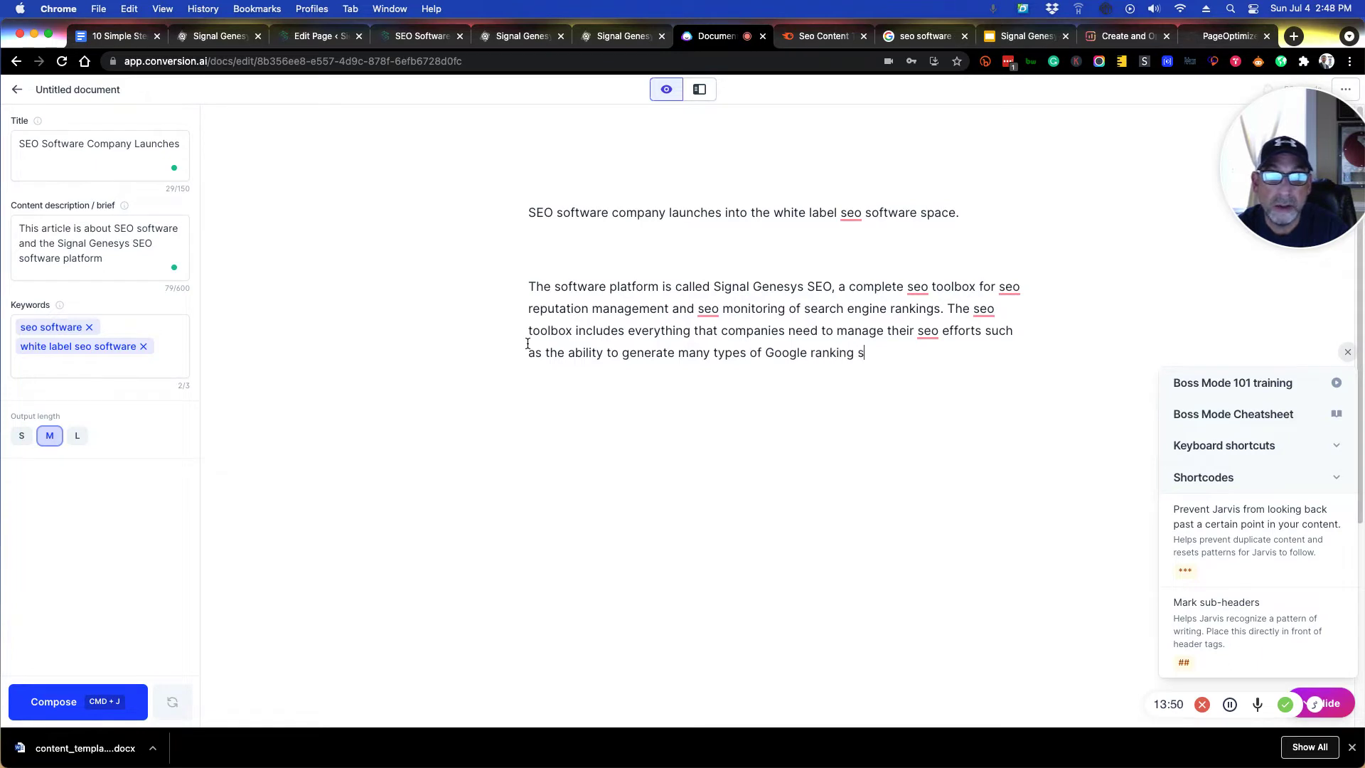
pyautogui.write('ignals us')
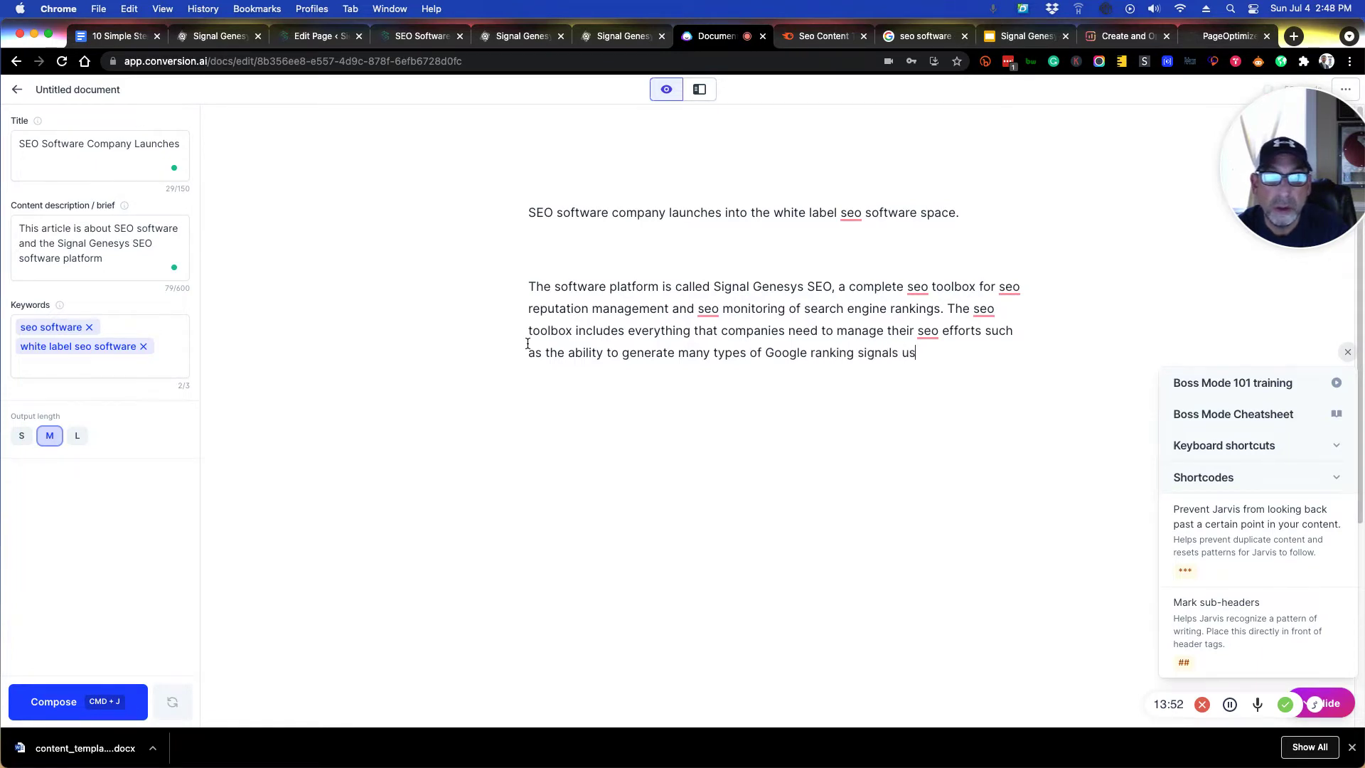
pyautogui.write('ing the Signal ')
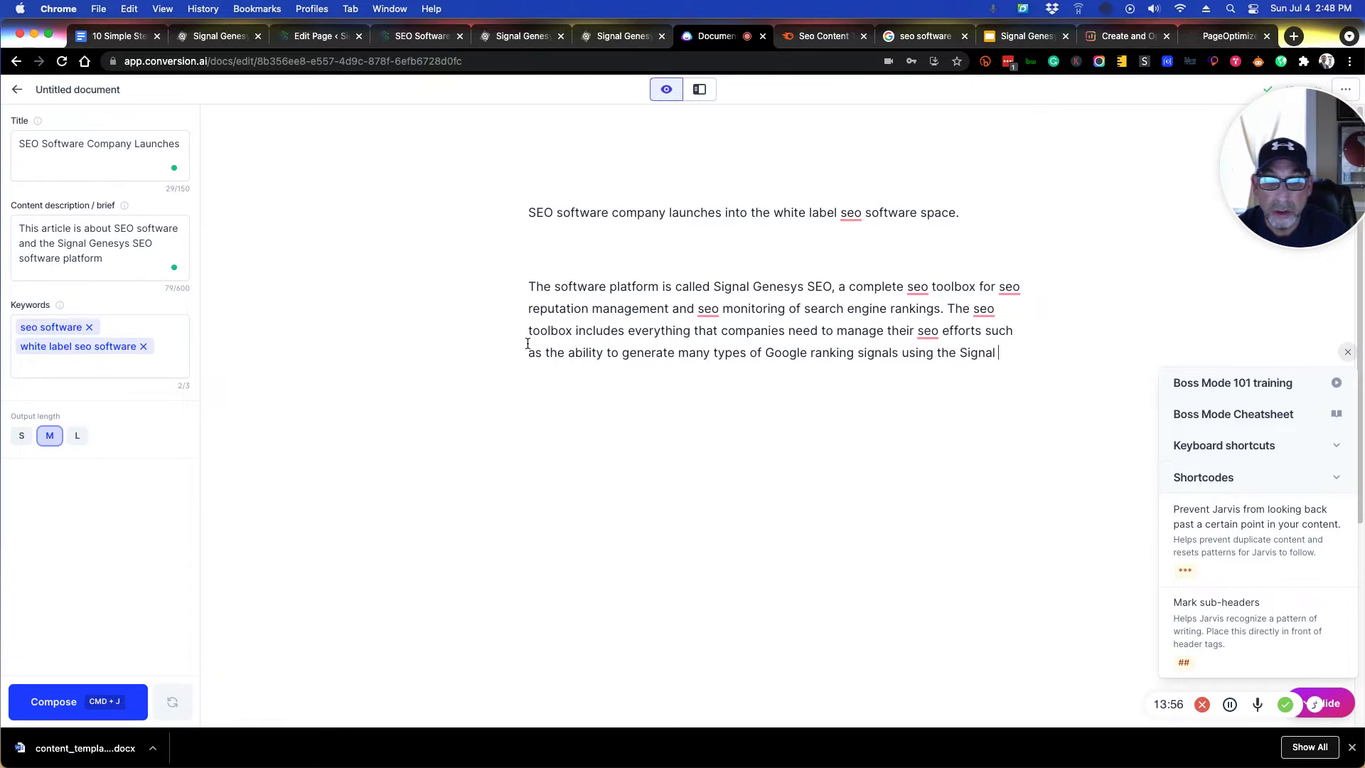
pyautogui.write('Genesys platform.')
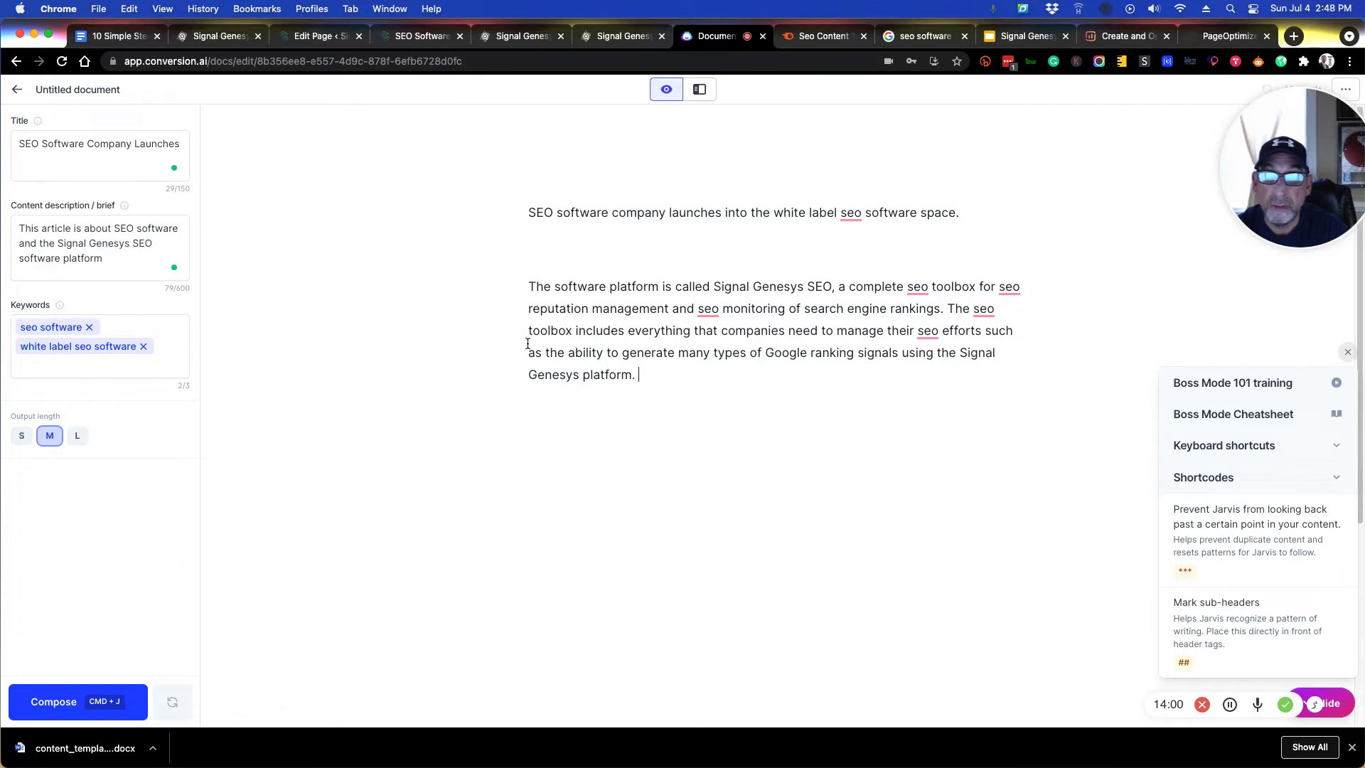
pyautogui.click(52, 701)
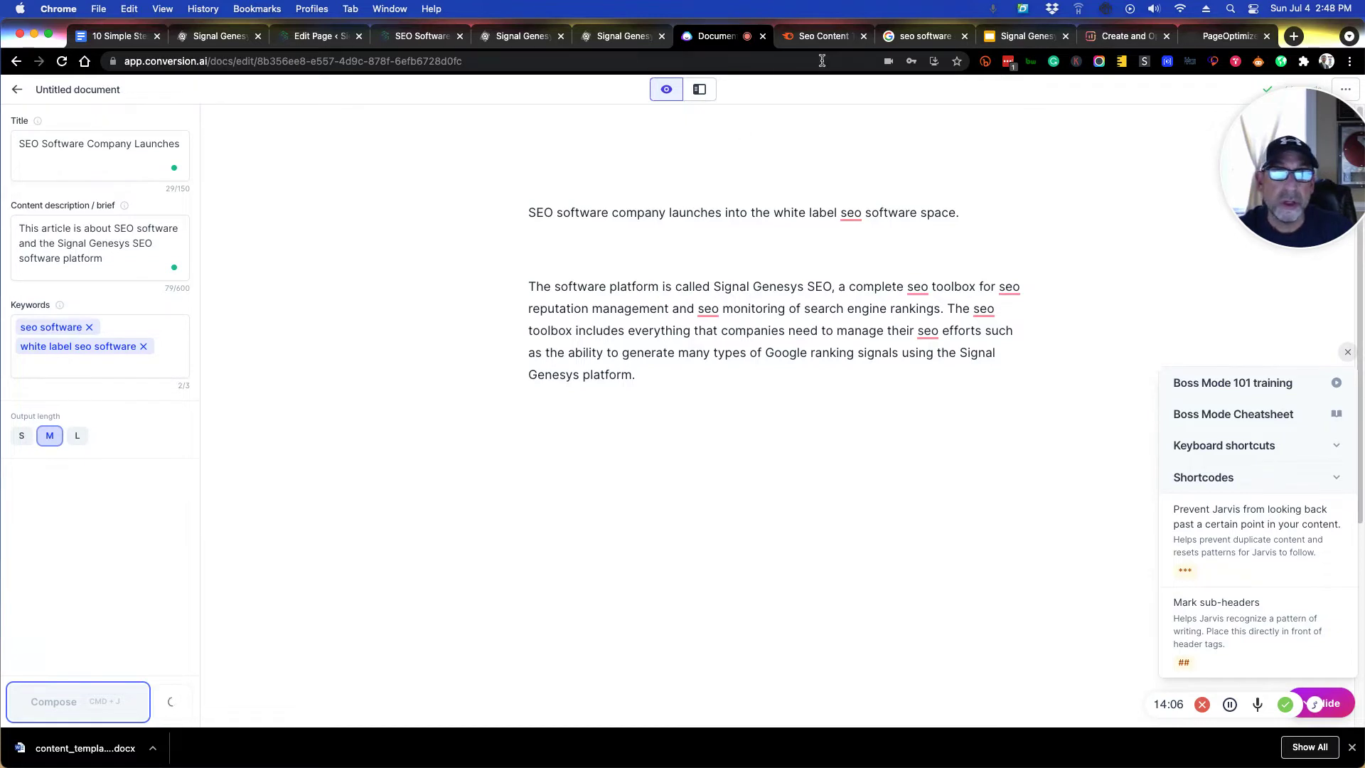
# - Copy the Oberlo excerpt starting "Mastering SEO optimization can be hard" from Semrush's "seo software" rival results and paste it below the document's paragraph
pyautogui.click(818, 37)
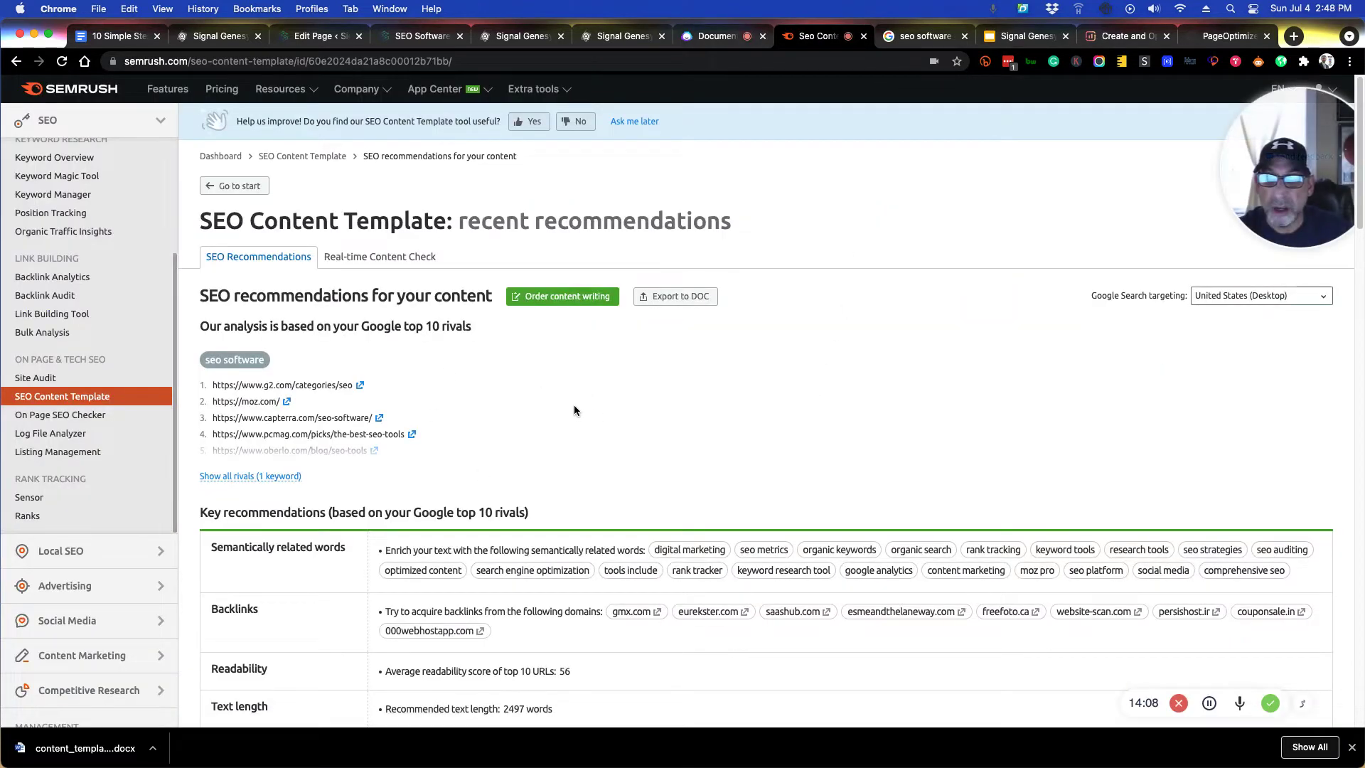
pyautogui.scroll(-10, 574, 410)
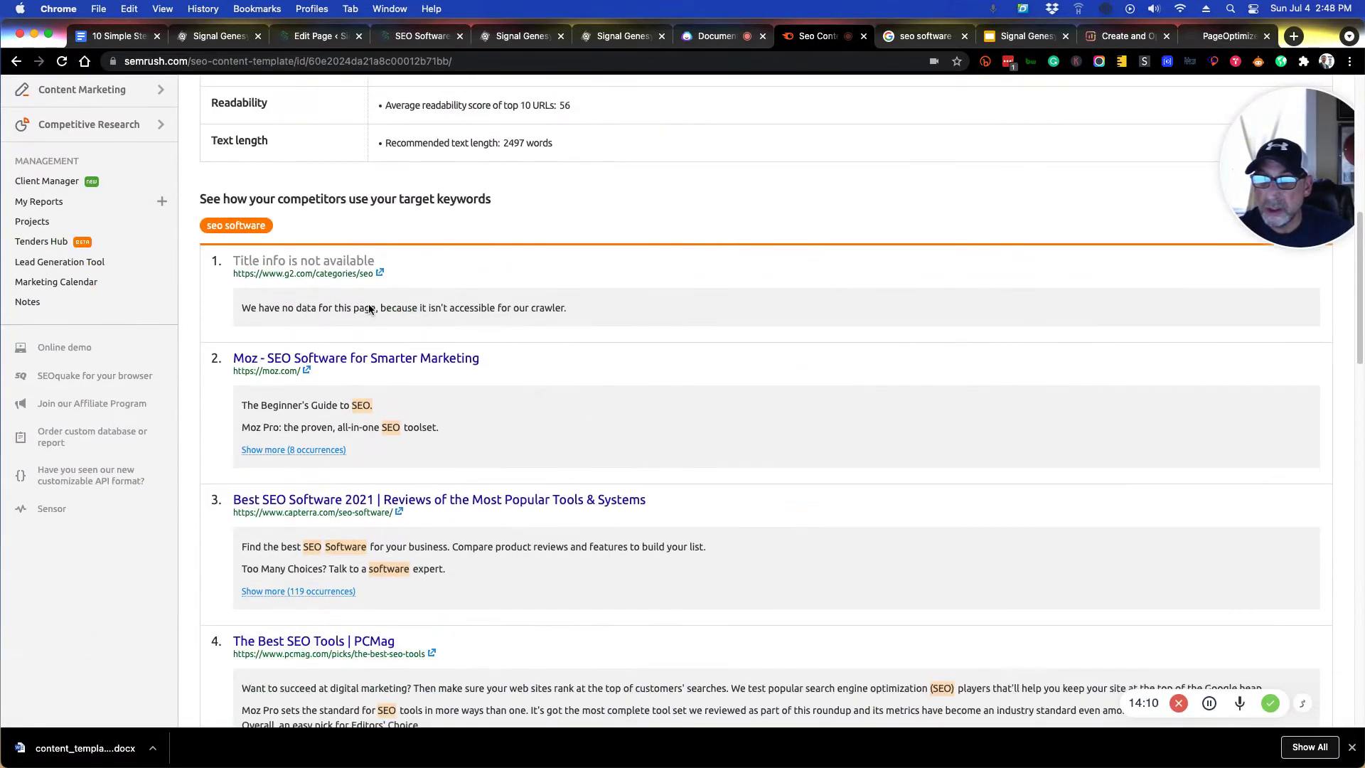
pyautogui.scroll(-5, 368, 308)
pyautogui.scroll(-1, 443, 398)
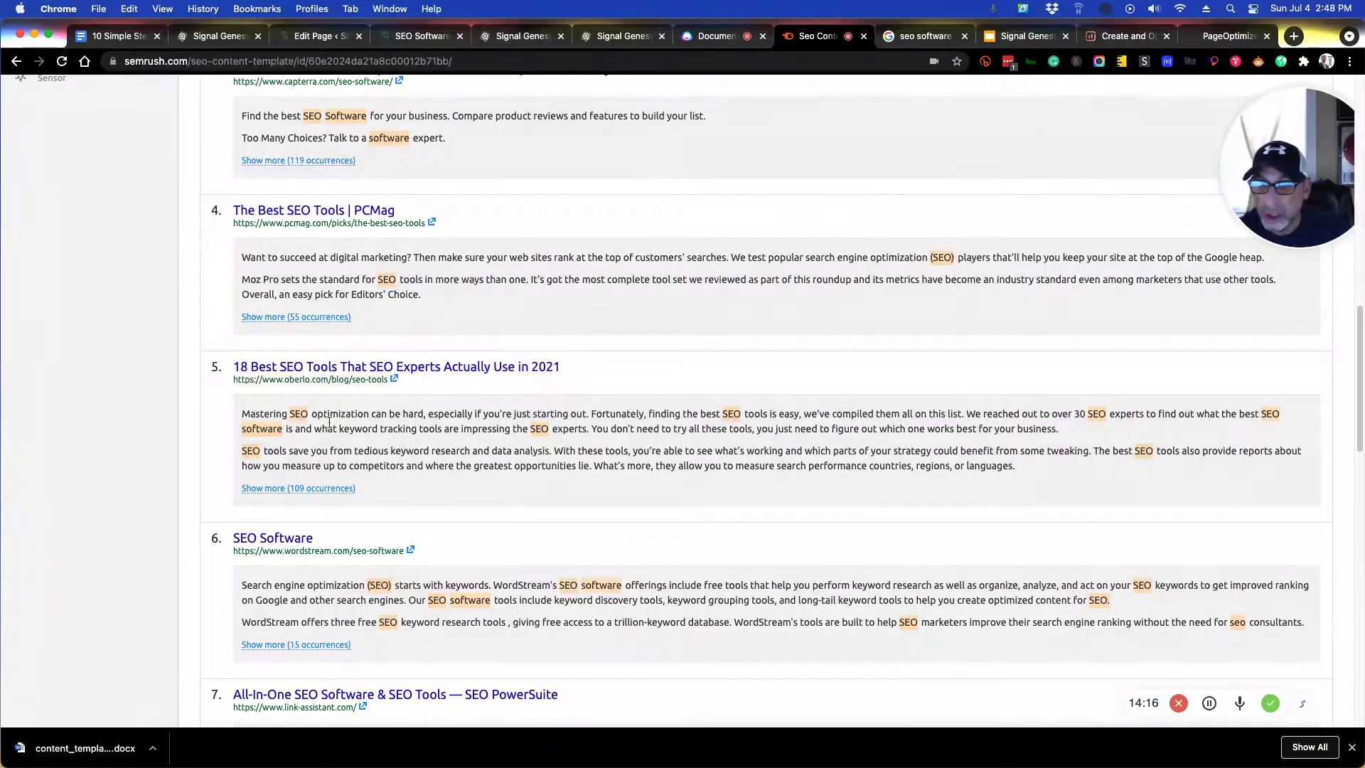
pyautogui.moveTo(241, 412); pyautogui.dragTo(1063, 434)
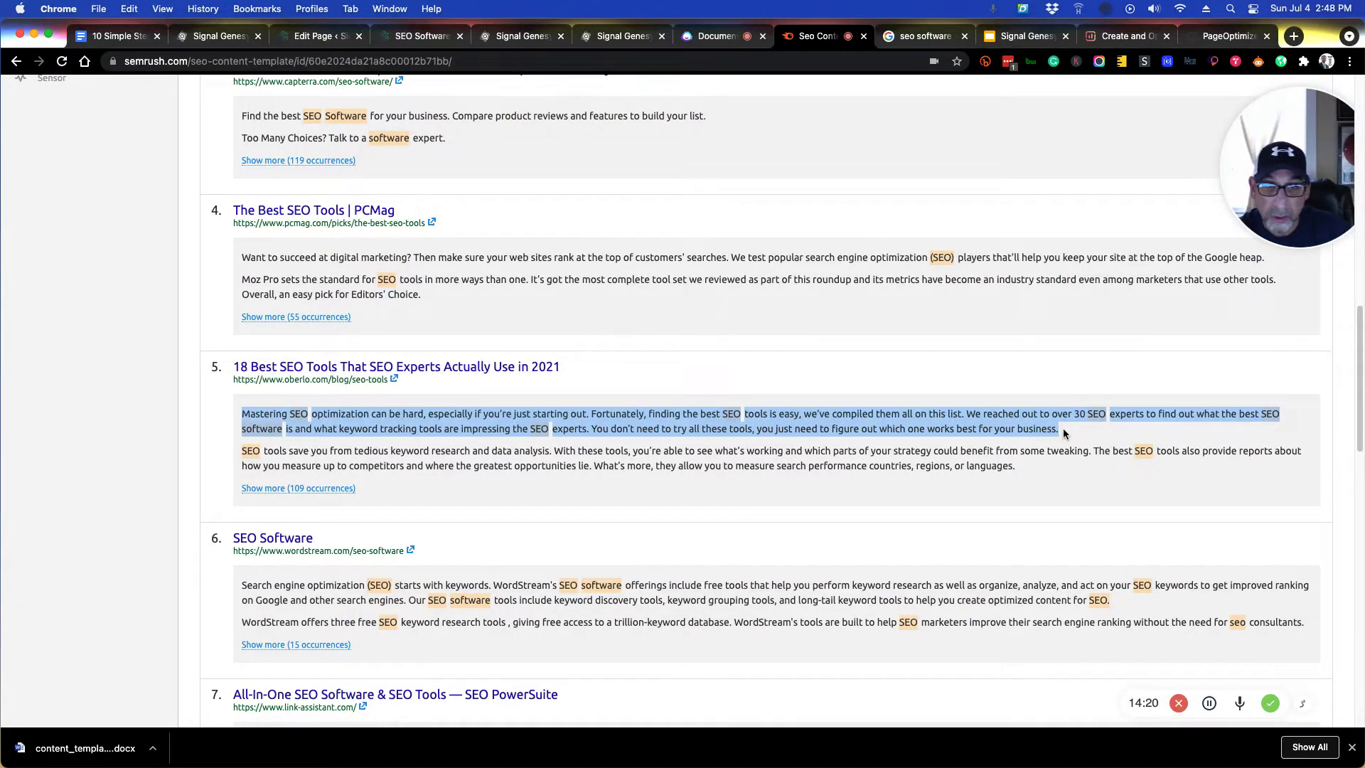
pyautogui.rightClick(777, 422)
pyautogui.click(792, 442)
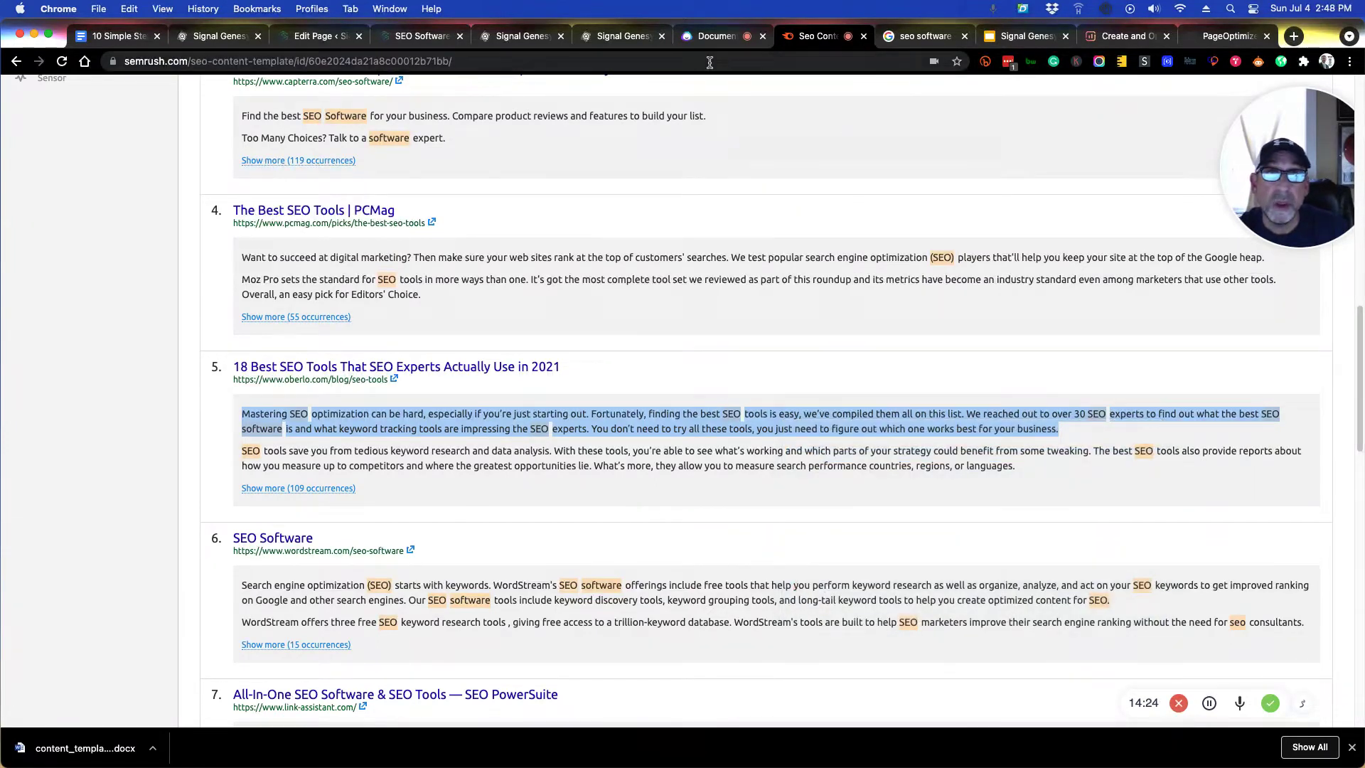
pyautogui.click(713, 35)
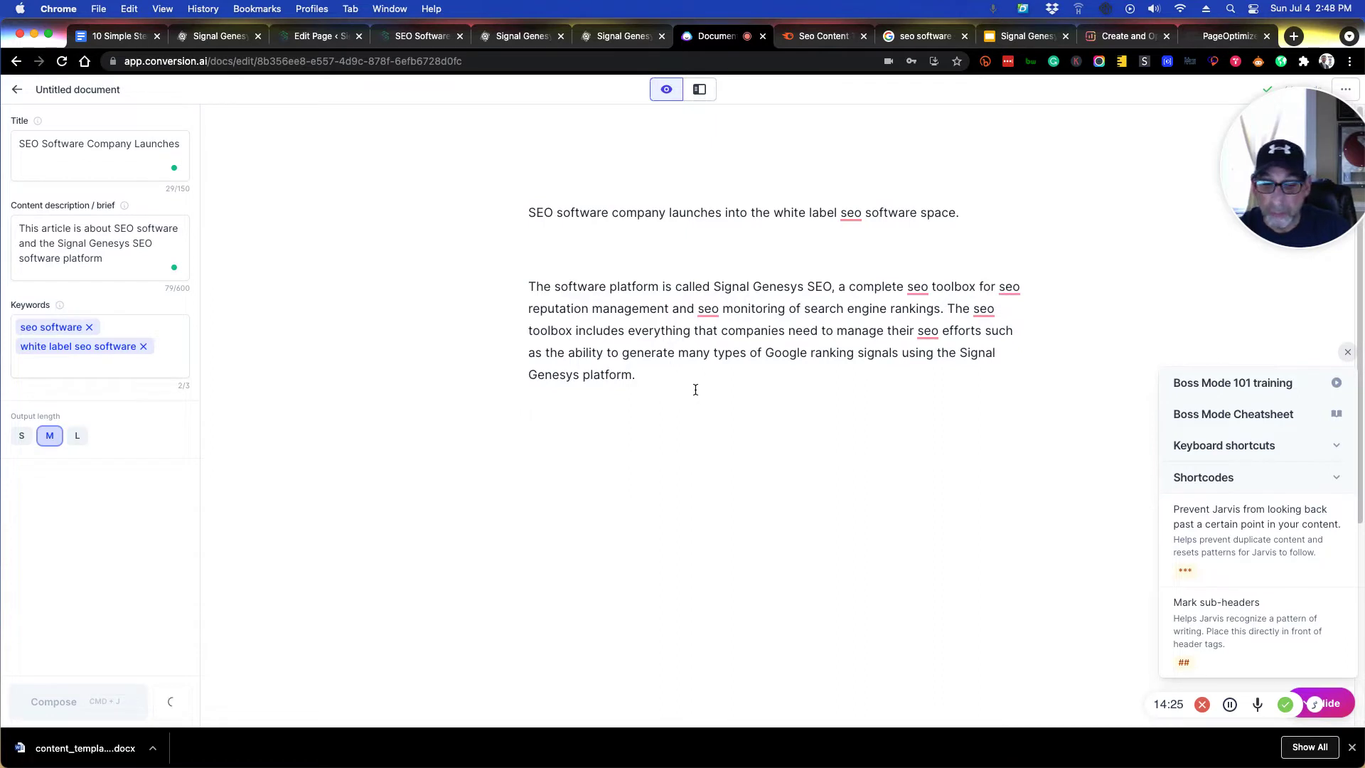
pyautogui.press('super+v')
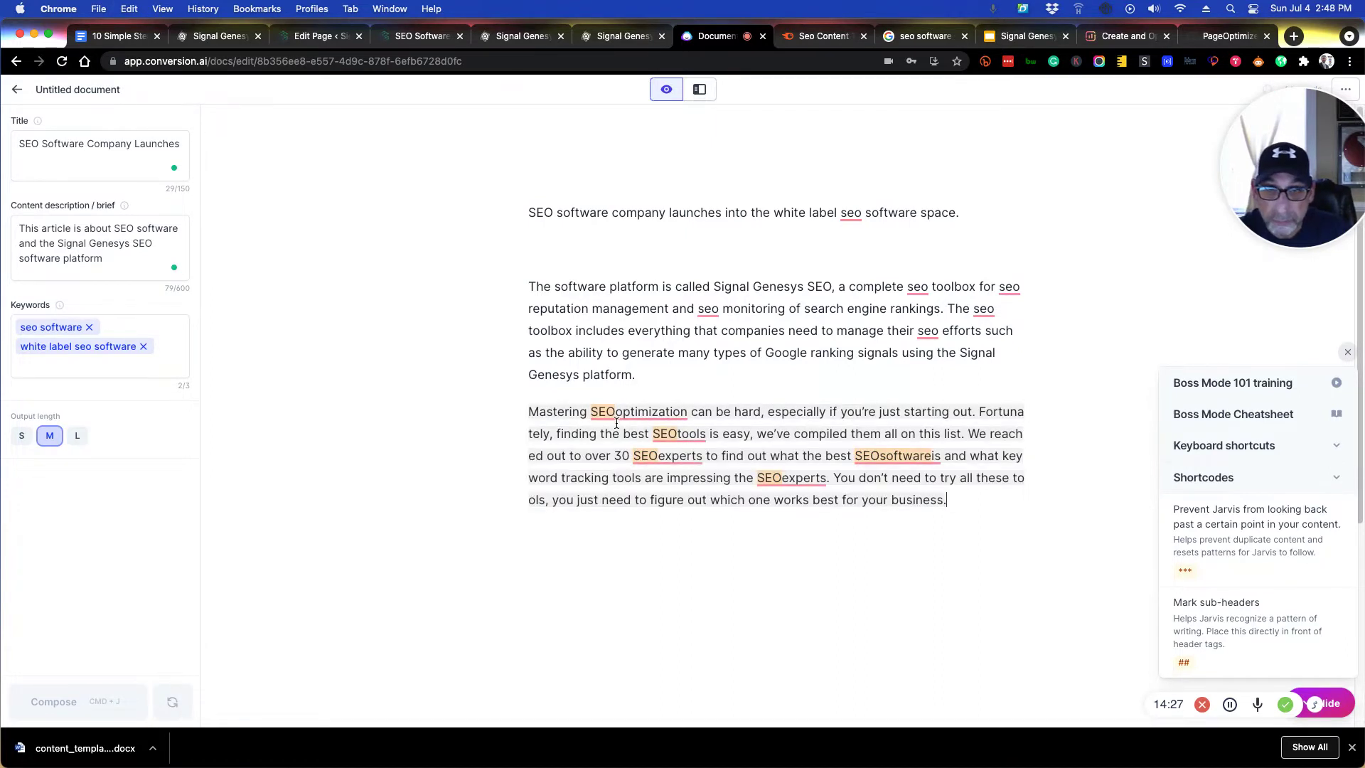
# - Insert "and search enginge" after "Mastering SEO" in the pasted paragraph
pyautogui.rightClick(613, 410)
pyautogui.click(616, 413)
pyautogui.hotkey('shift', 'Return')
pyautogui.write('and search engige')
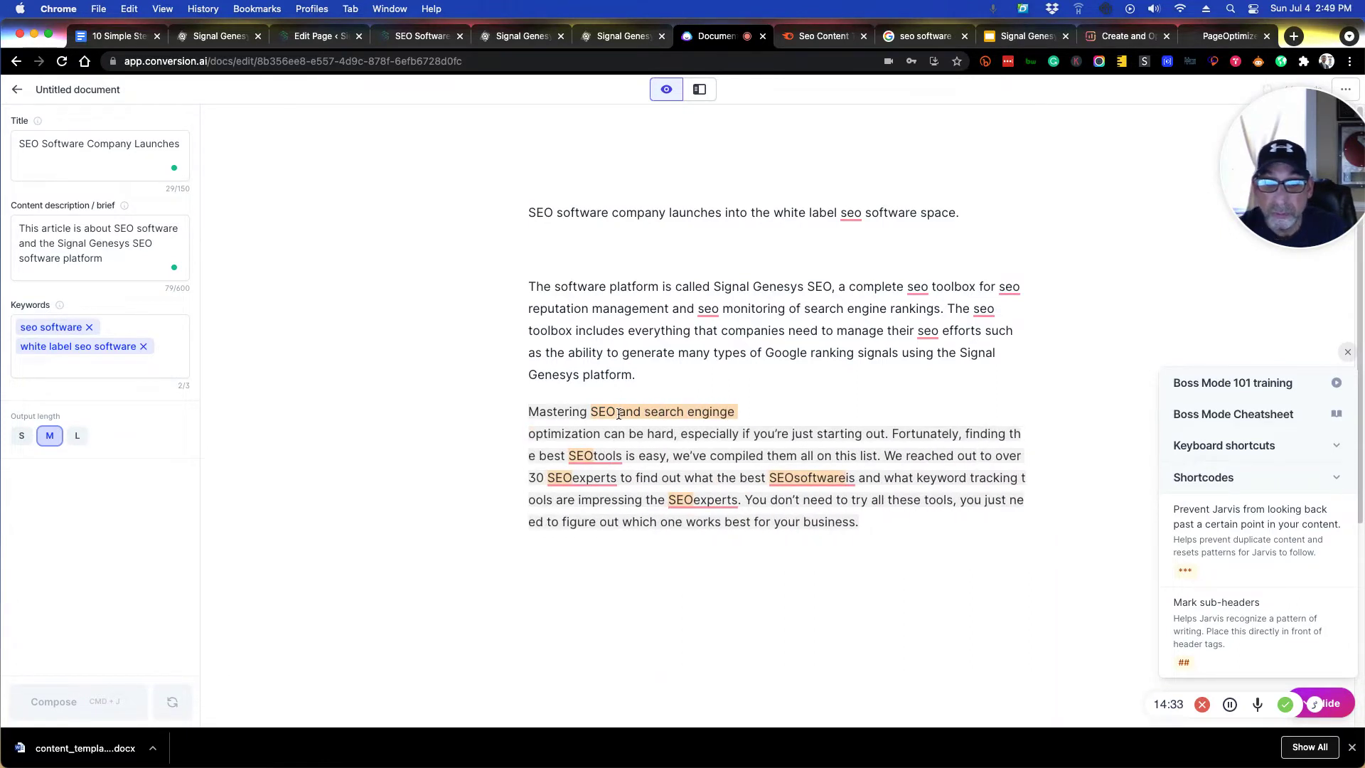
# - Cut the pasted paragraph, strip its formatting through a new browser tab's address bar, and paste it back into the Conversion.ai document as plain text
pyautogui.moveTo(874, 536); pyautogui.dragTo(924, 519)
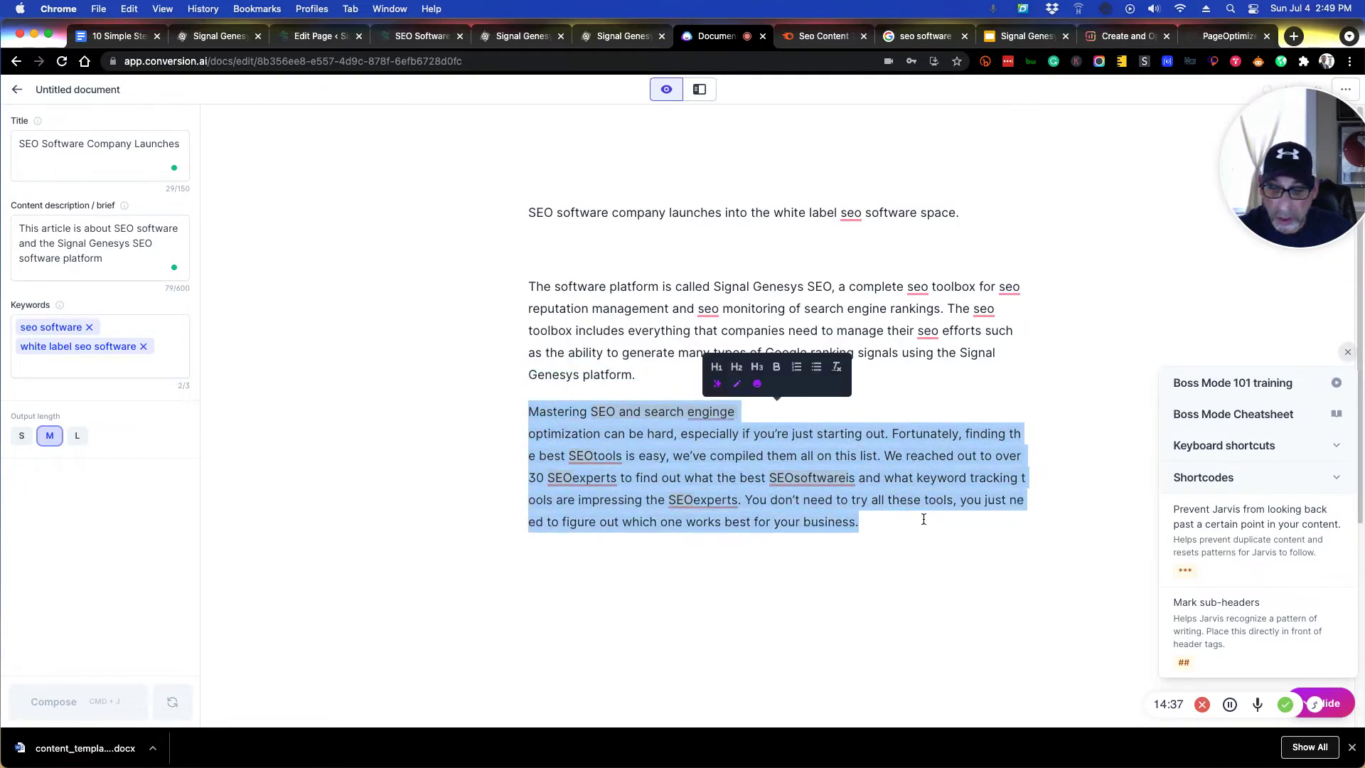
pyautogui.press('BackSpace')
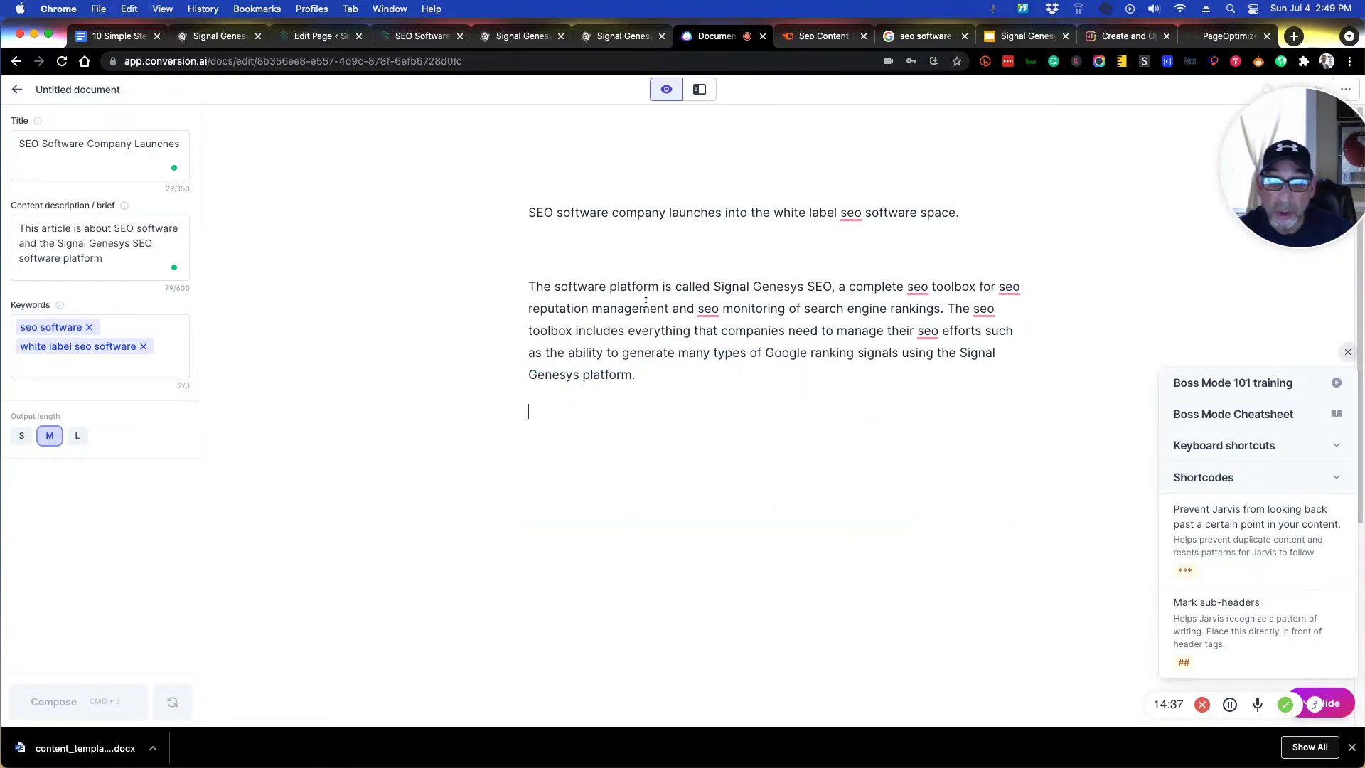
pyautogui.click(1293, 37)
pyautogui.press('super+v')
pyautogui.press('super+a')
pyautogui.press('BackSpace')
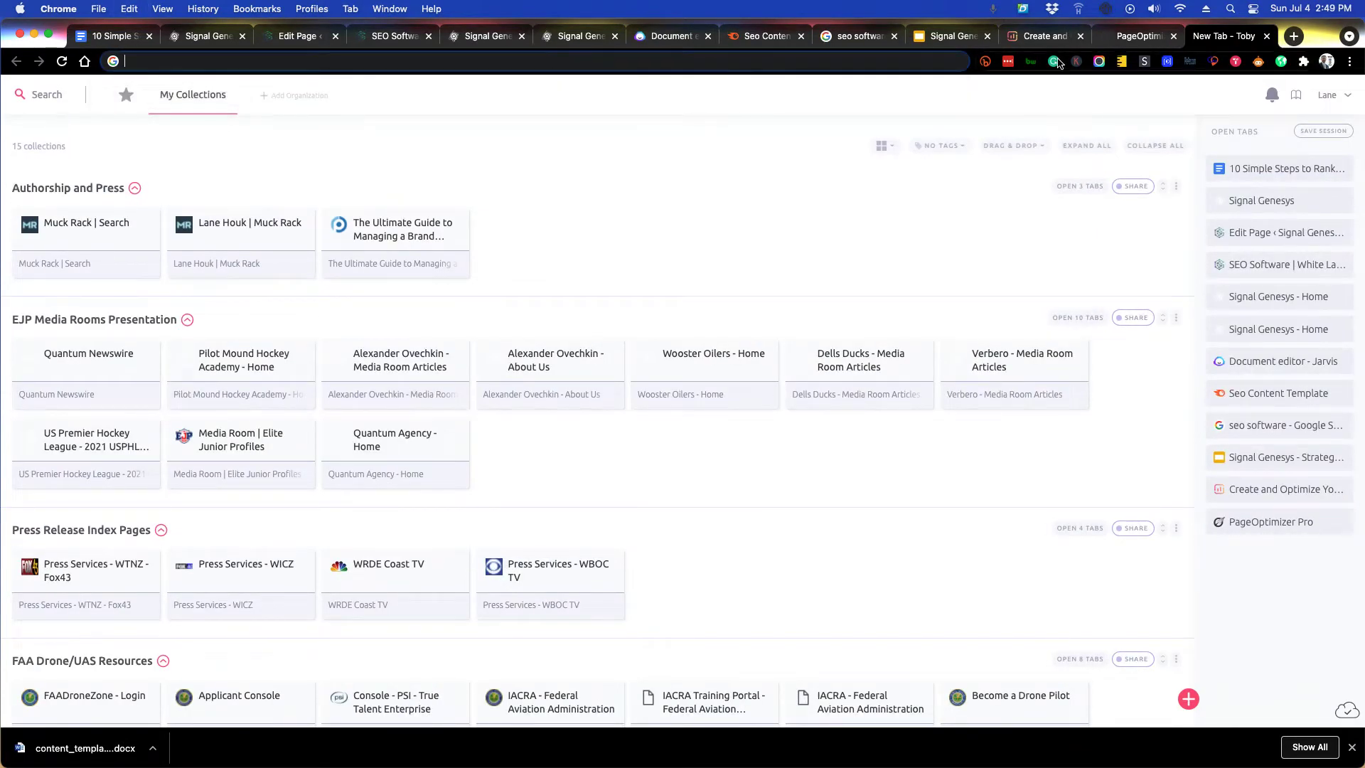
pyautogui.click(1123, 37)
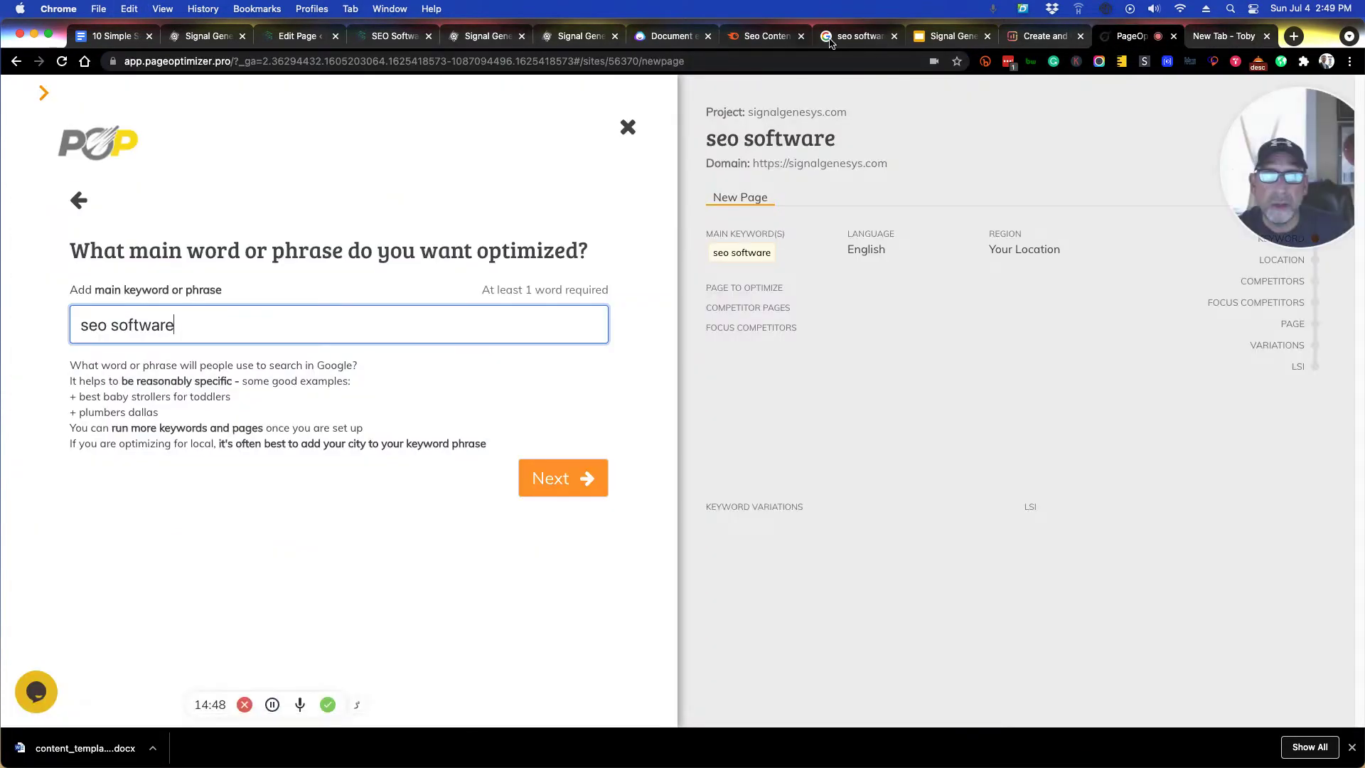
pyautogui.click(668, 36)
pyautogui.press('super+v')
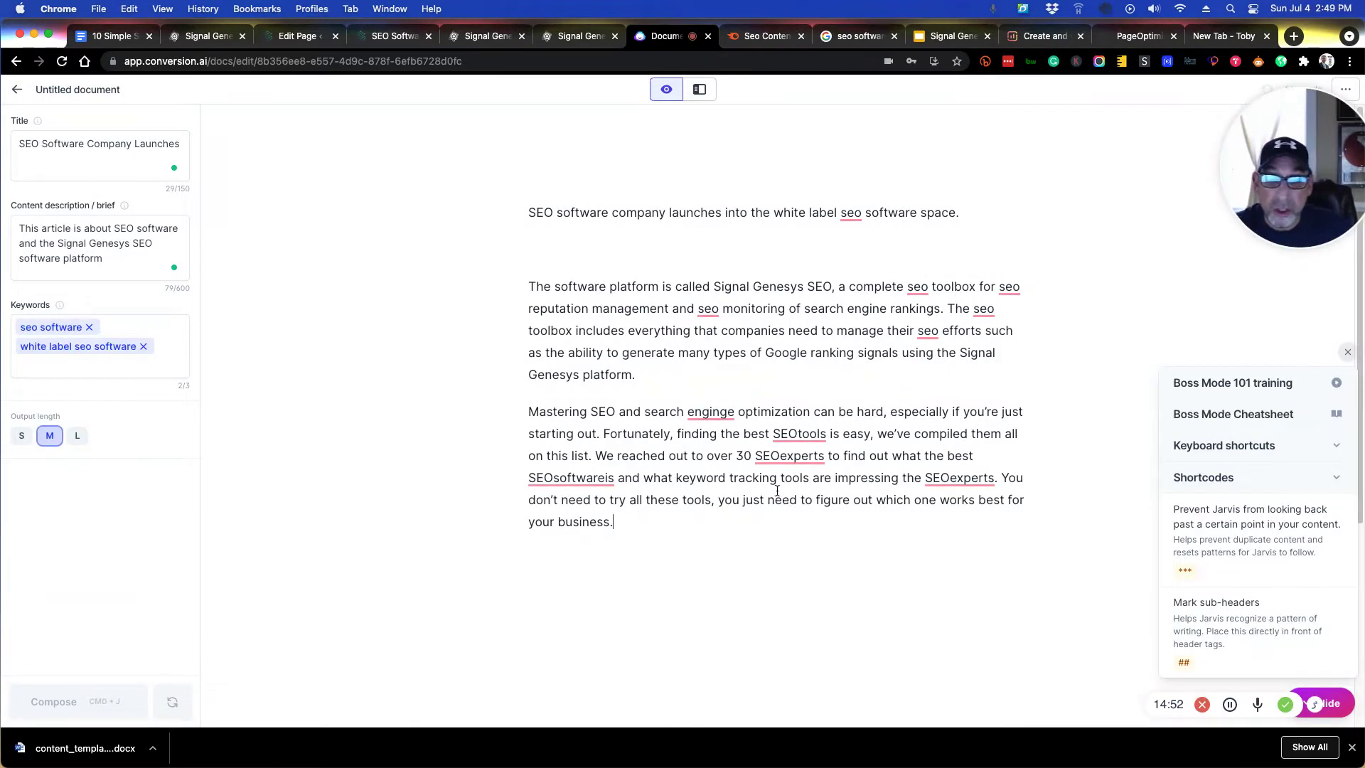
# - Correct "enginge" to "engine" and put a space before "is" in "SEOsoftwareis" in the second paragraph
pyautogui.click(730, 413)
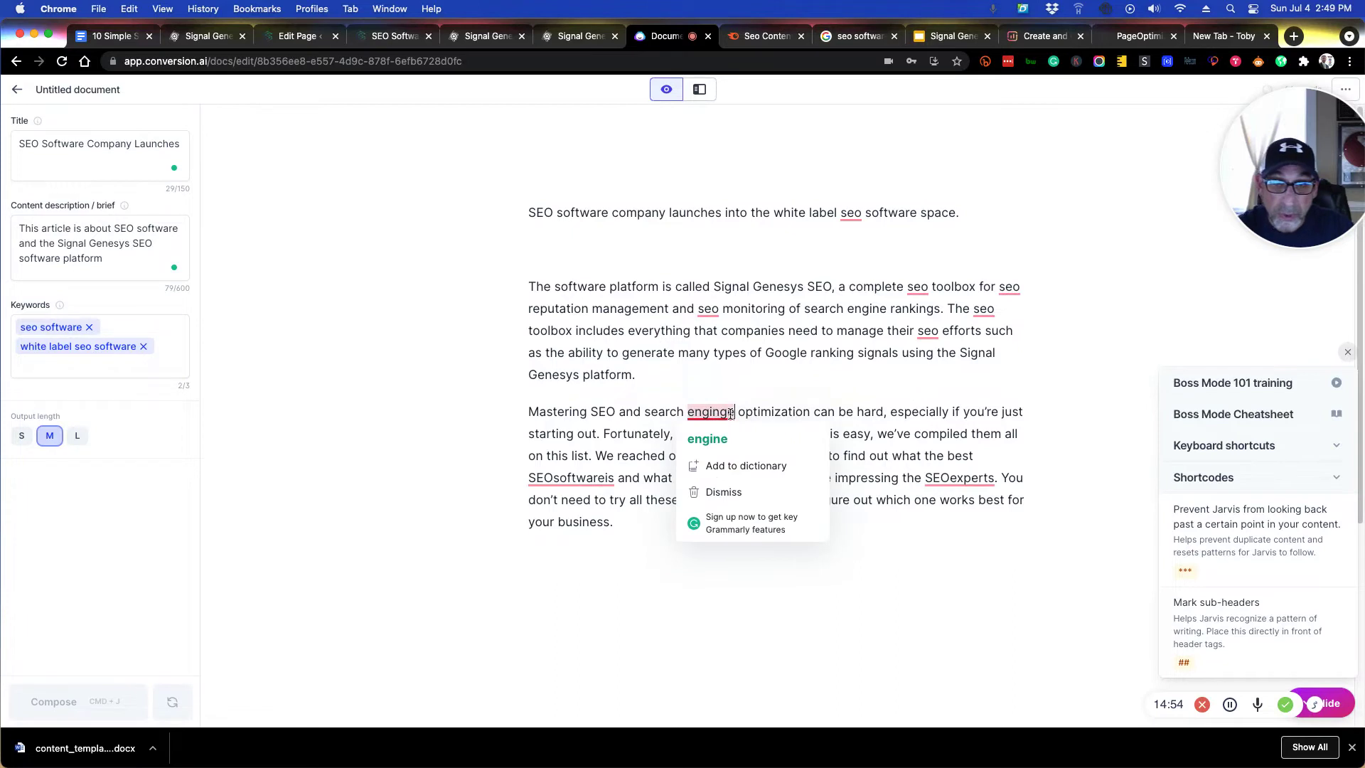
pyautogui.click(708, 439)
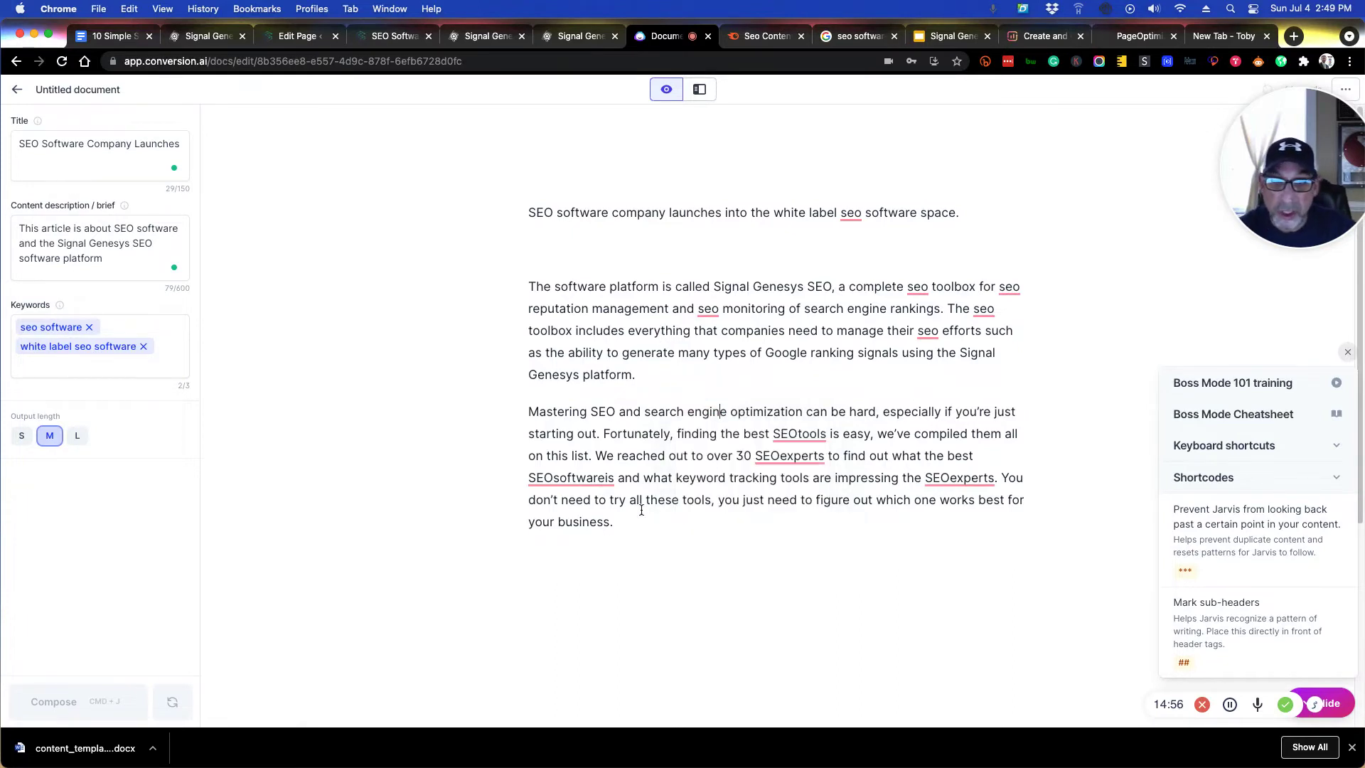
pyautogui.click(605, 478)
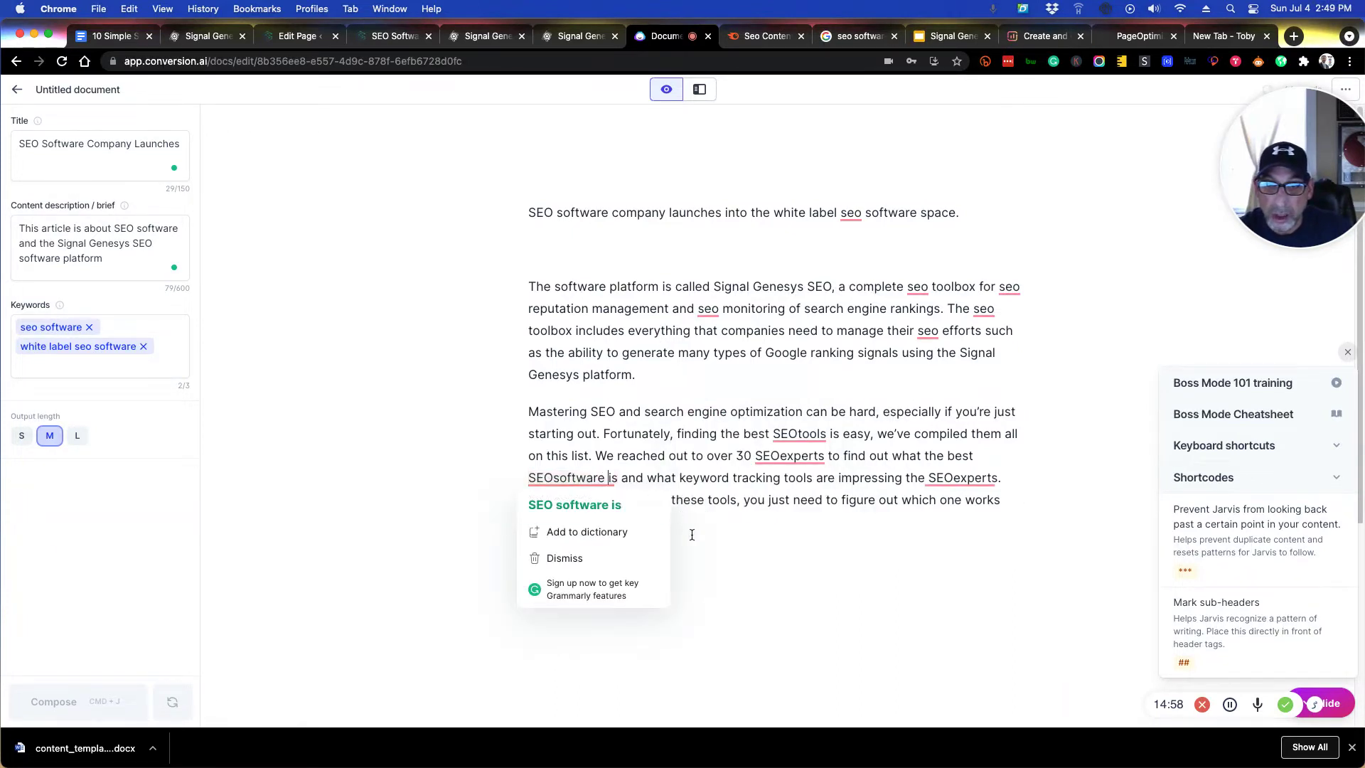
pyautogui.scroll(-3, 707, 540)
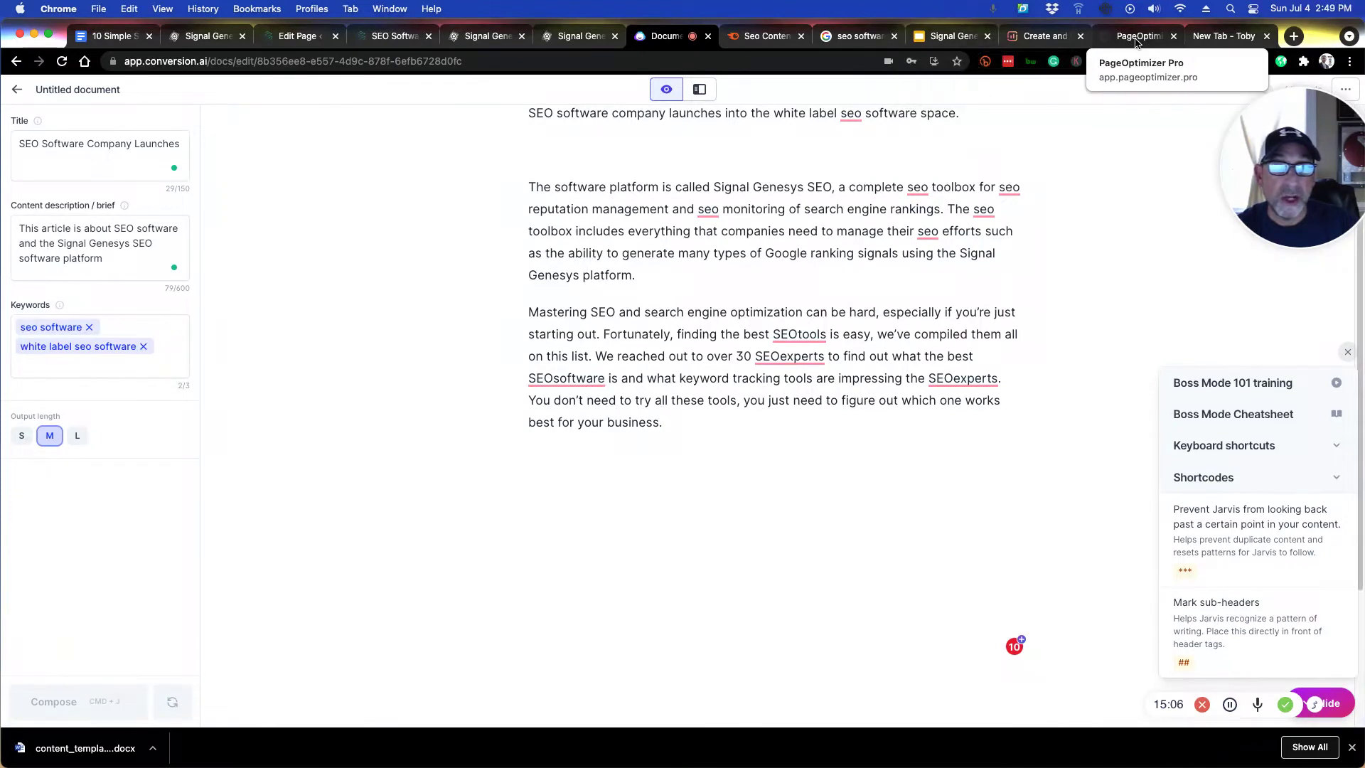
pyautogui.scroll(2, 796, 449)
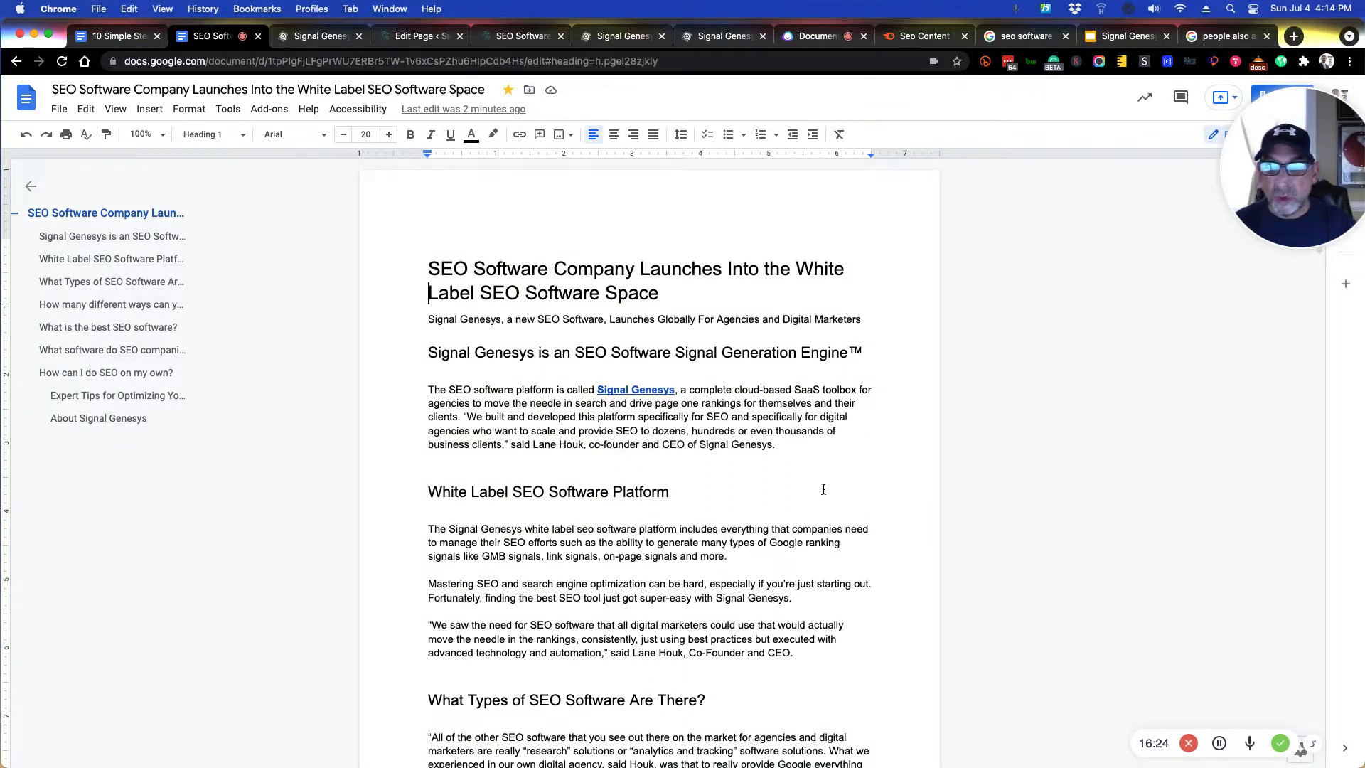
# - Review the headline and opening sections of the press release in Google Docs, and switch back to Semrush's "seo software" recommendations
pyautogui.scroll(-5, 823, 489)
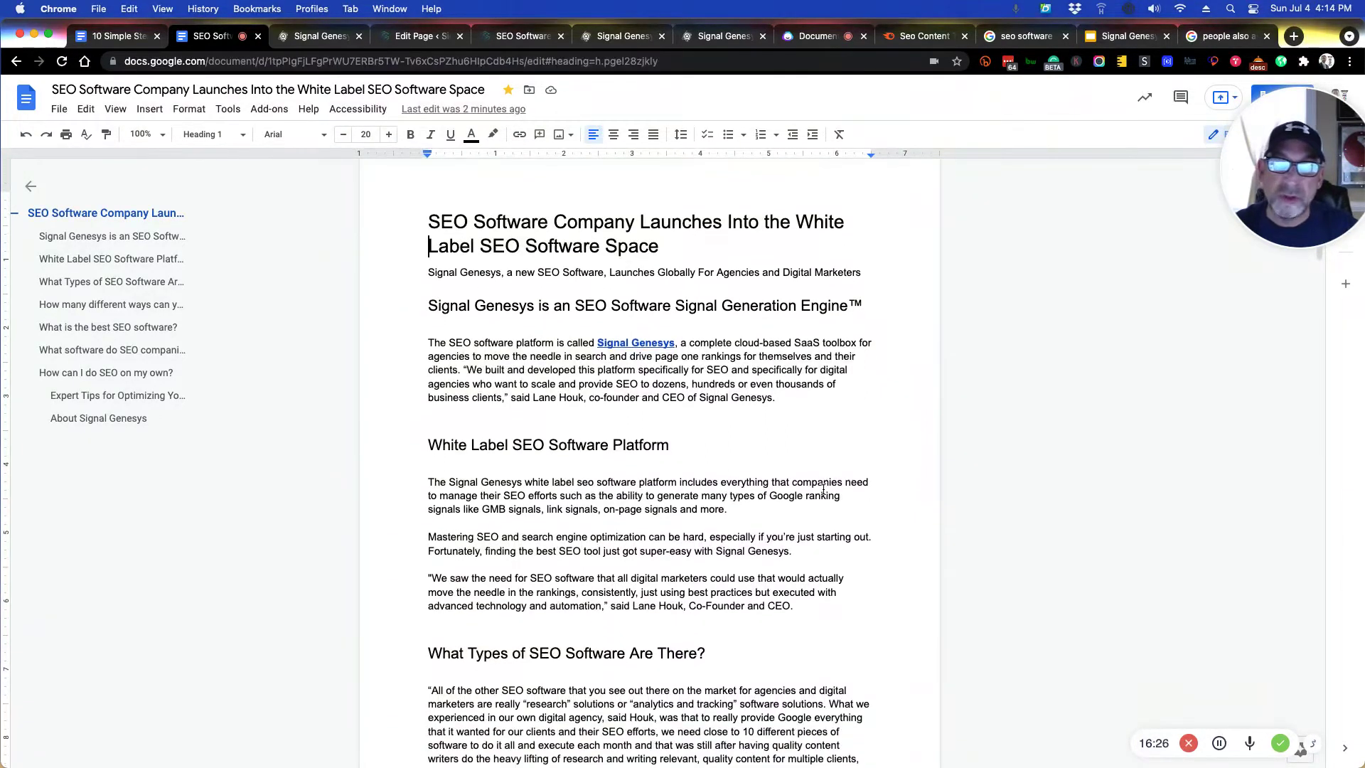
pyautogui.scroll(5, 823, 489)
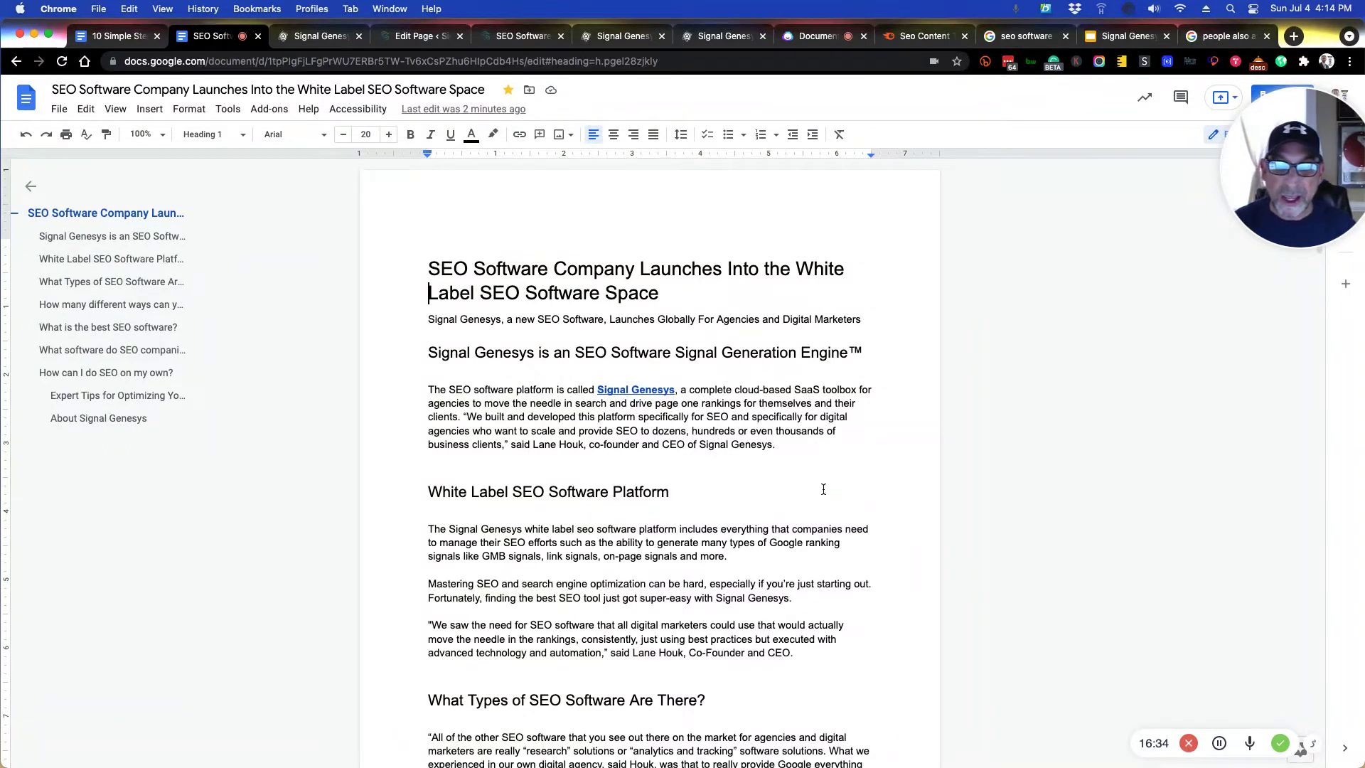
pyautogui.scroll(-1, 618, 384)
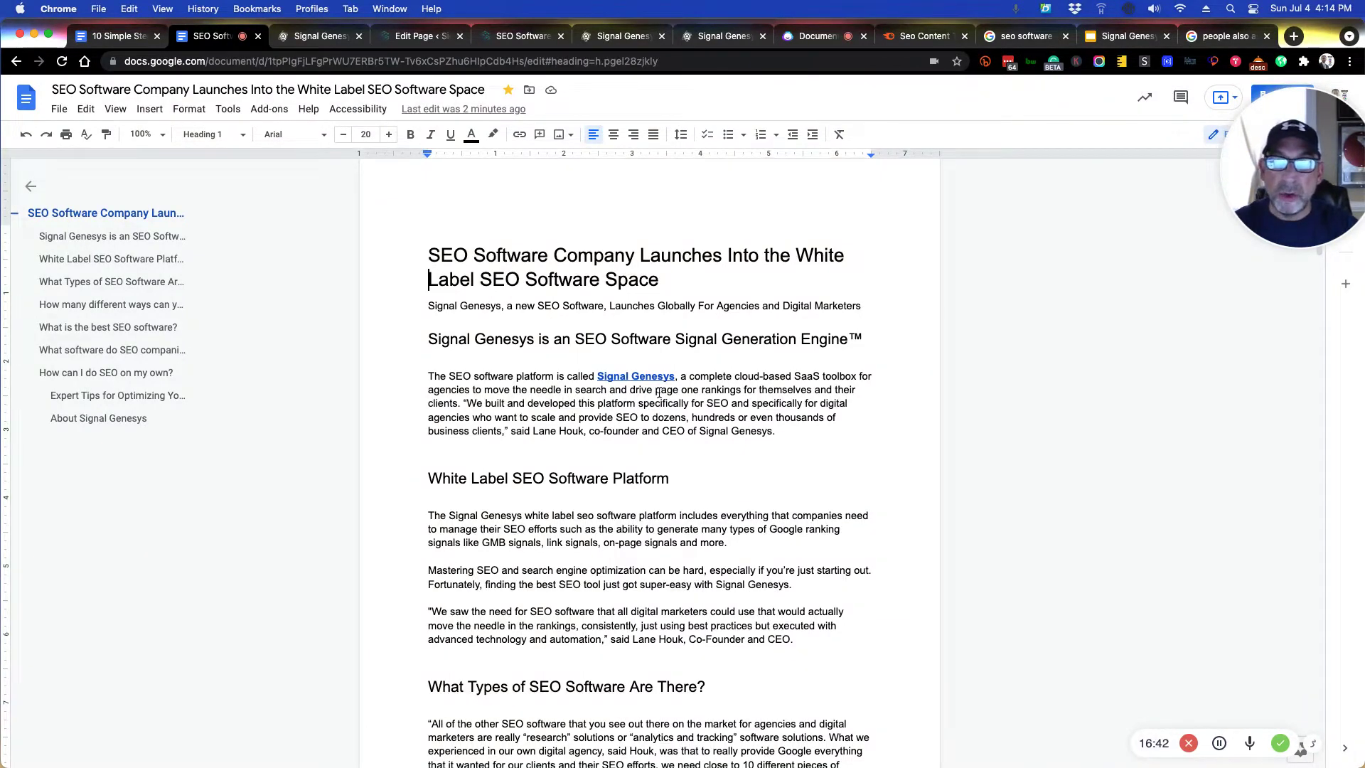
pyautogui.click(924, 36)
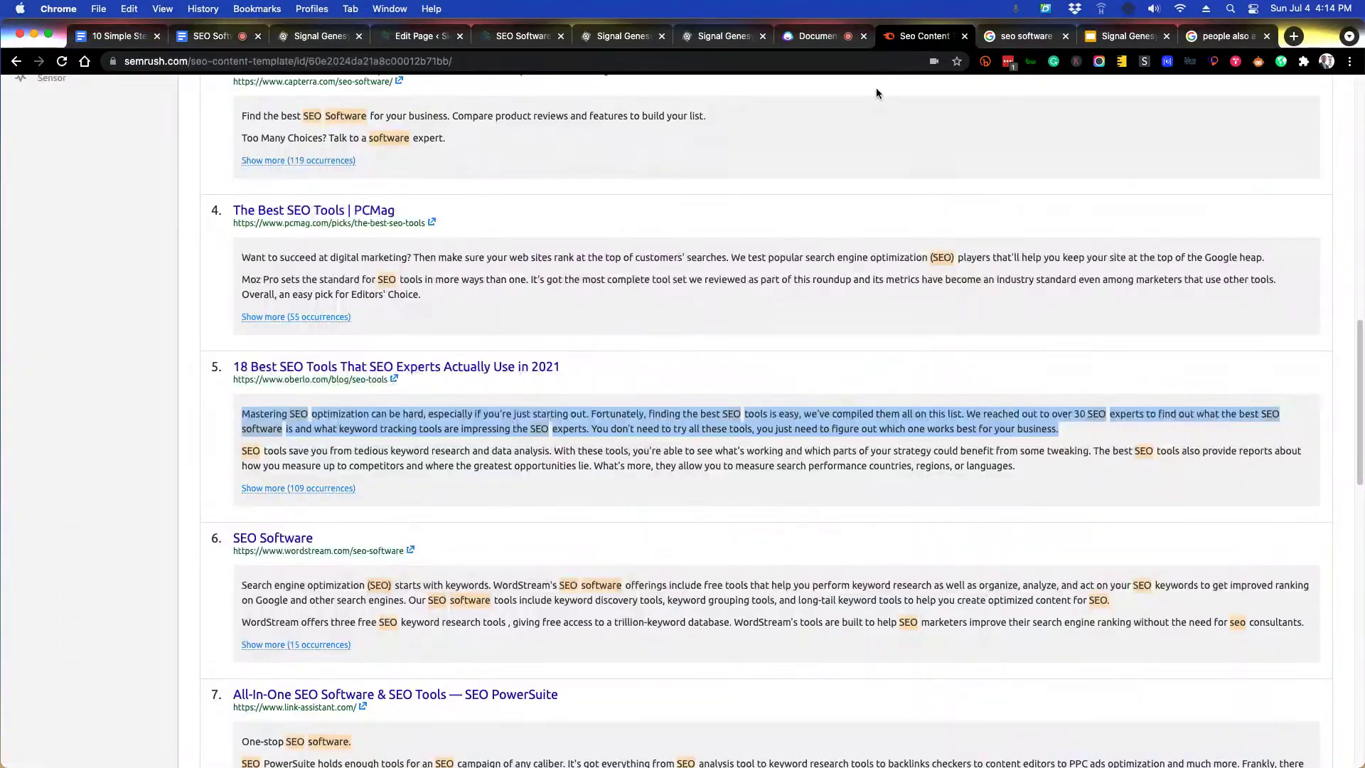
# - Examine how the remaining top-ranking rivals use the "seo software" keyword, and return to the key recommendations
pyautogui.scroll(-2, 526, 490)
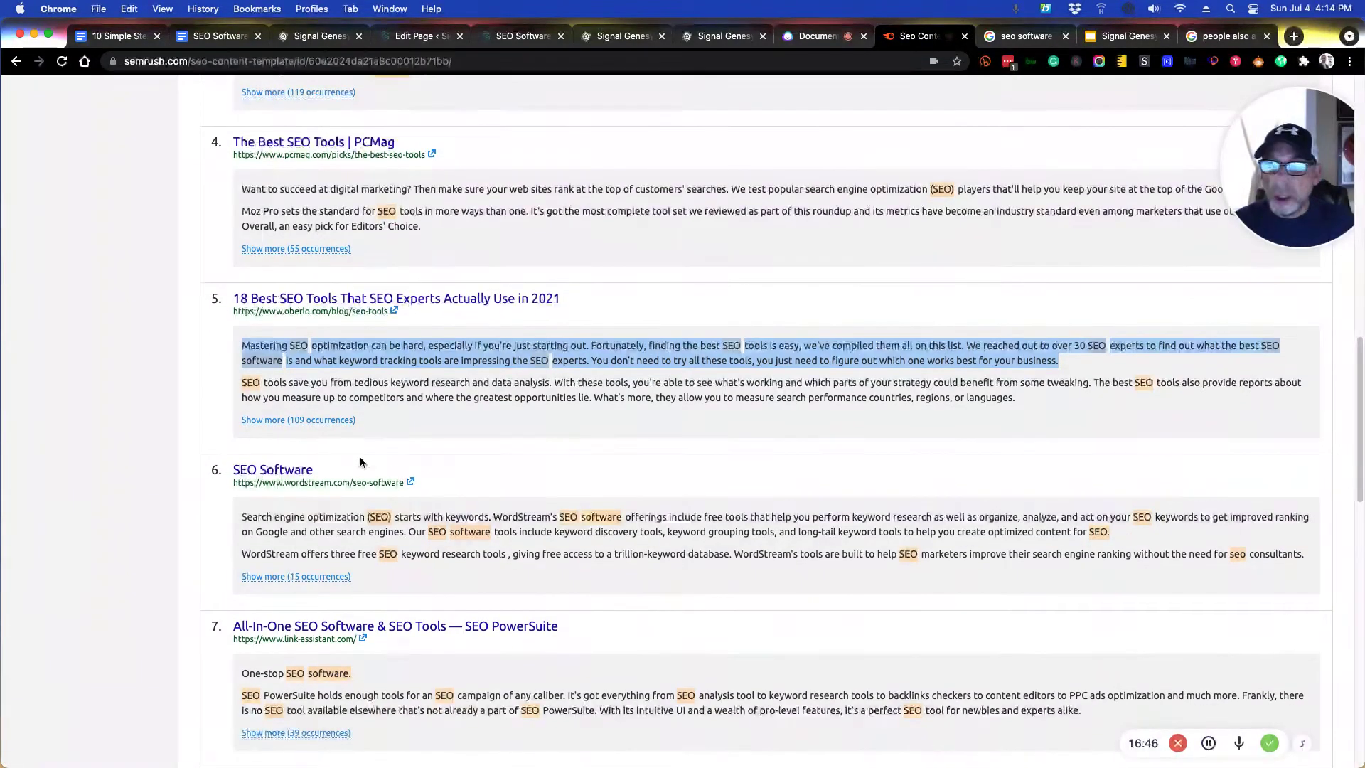
pyautogui.scroll(-2, 360, 458)
pyautogui.scroll(-2, 736, 591)
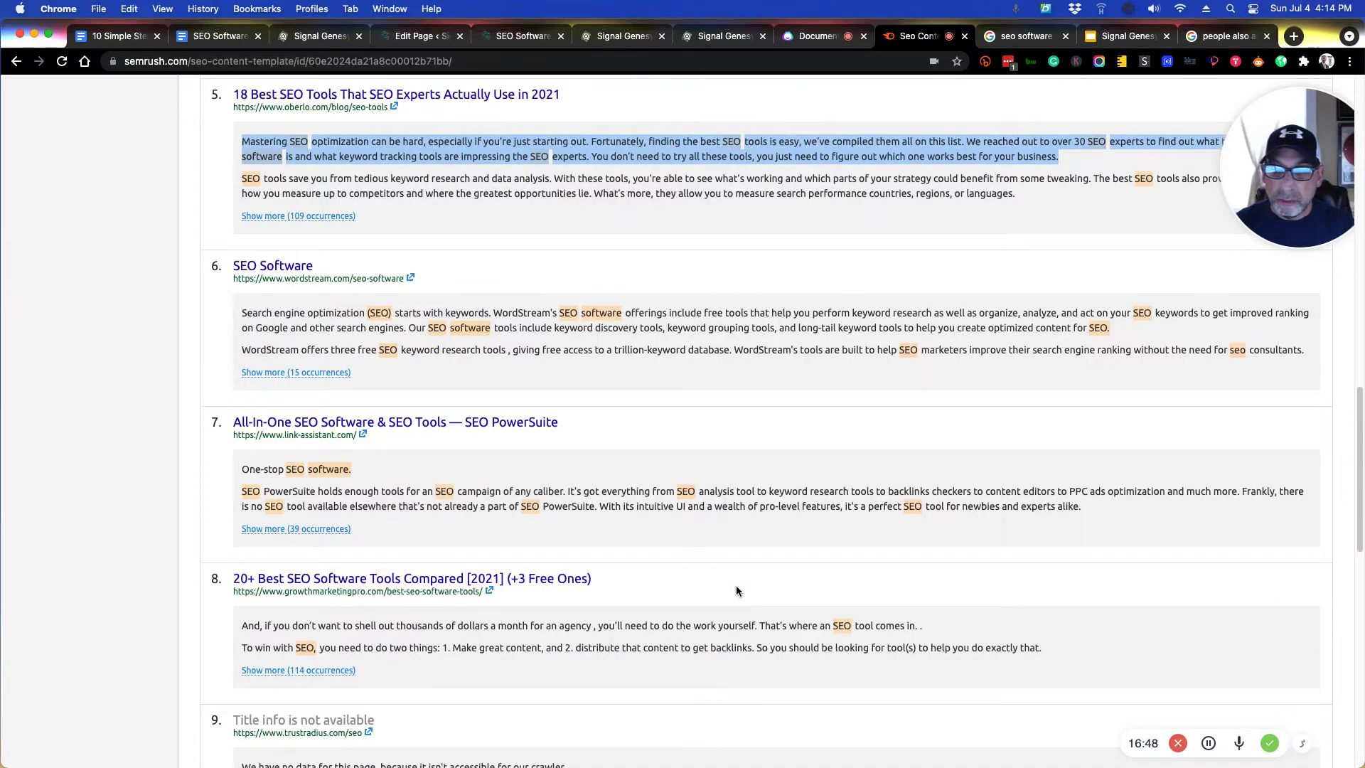
pyautogui.scroll(10, 736, 586)
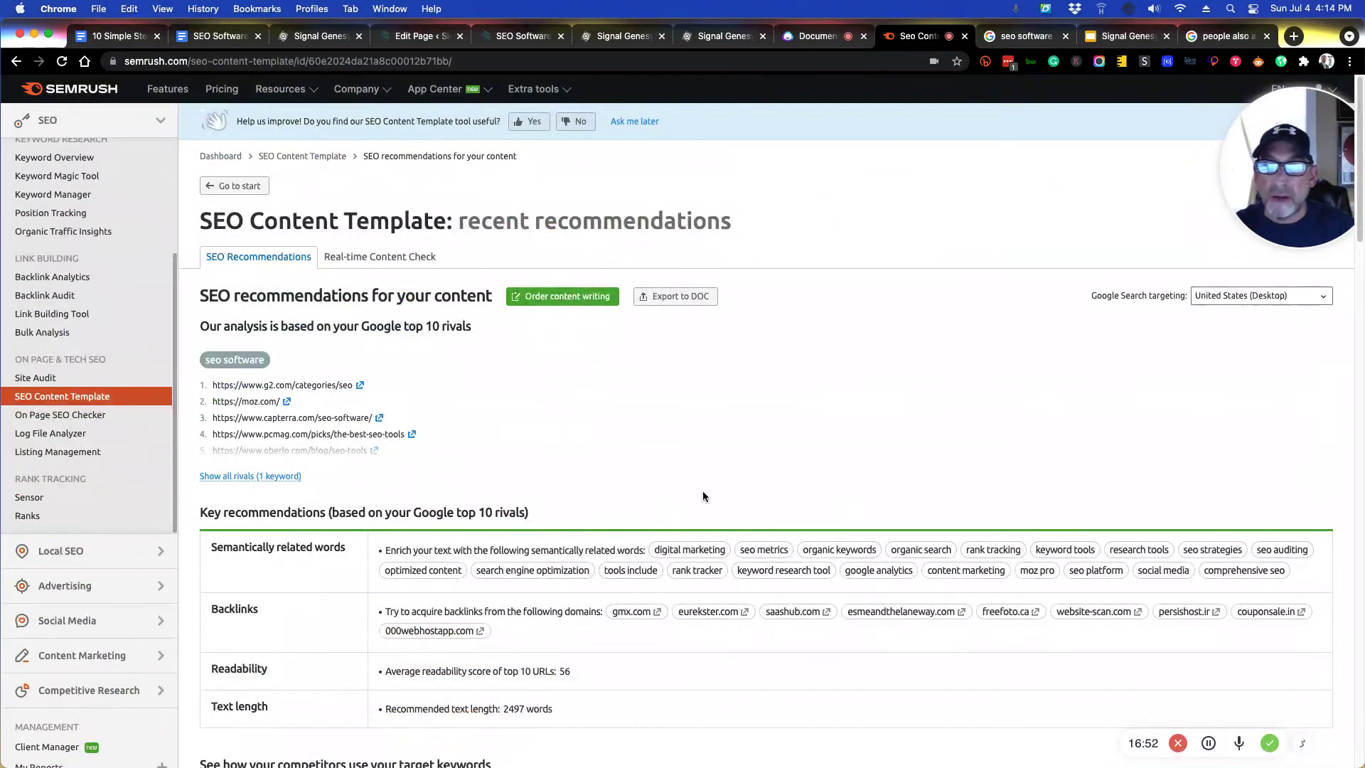
# - Close the Semrush content template and the Conversion.ai document, leaving the Google results for "seo software" open
pyautogui.click(964, 35)
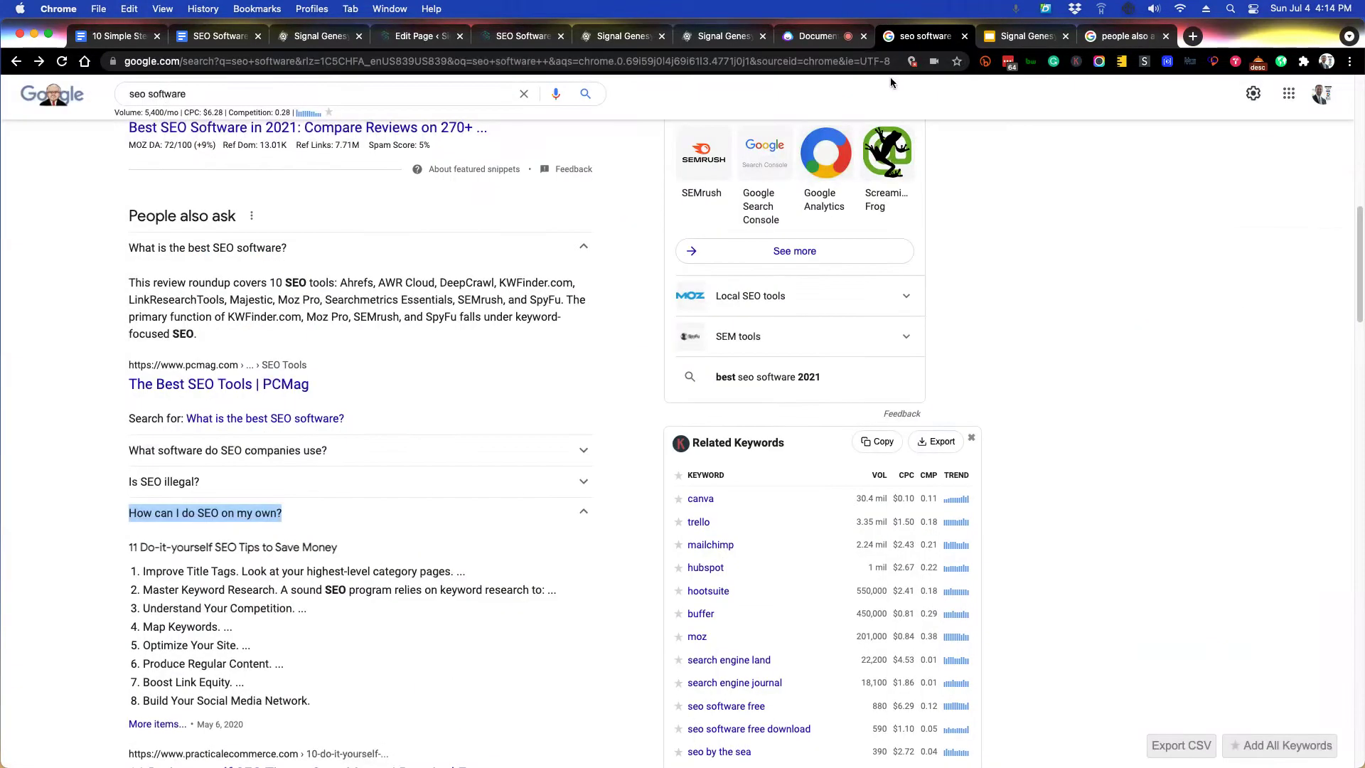
pyautogui.click(814, 39)
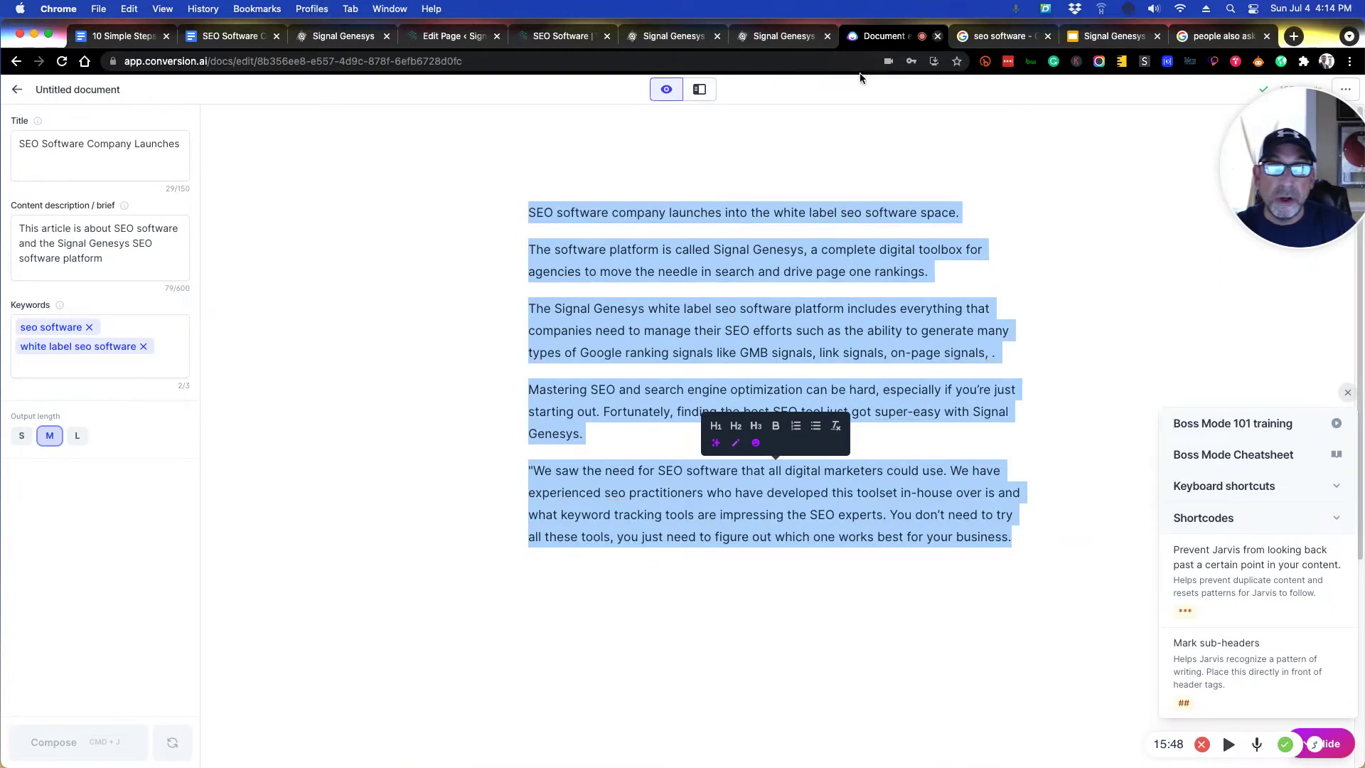
pyautogui.click(939, 37)
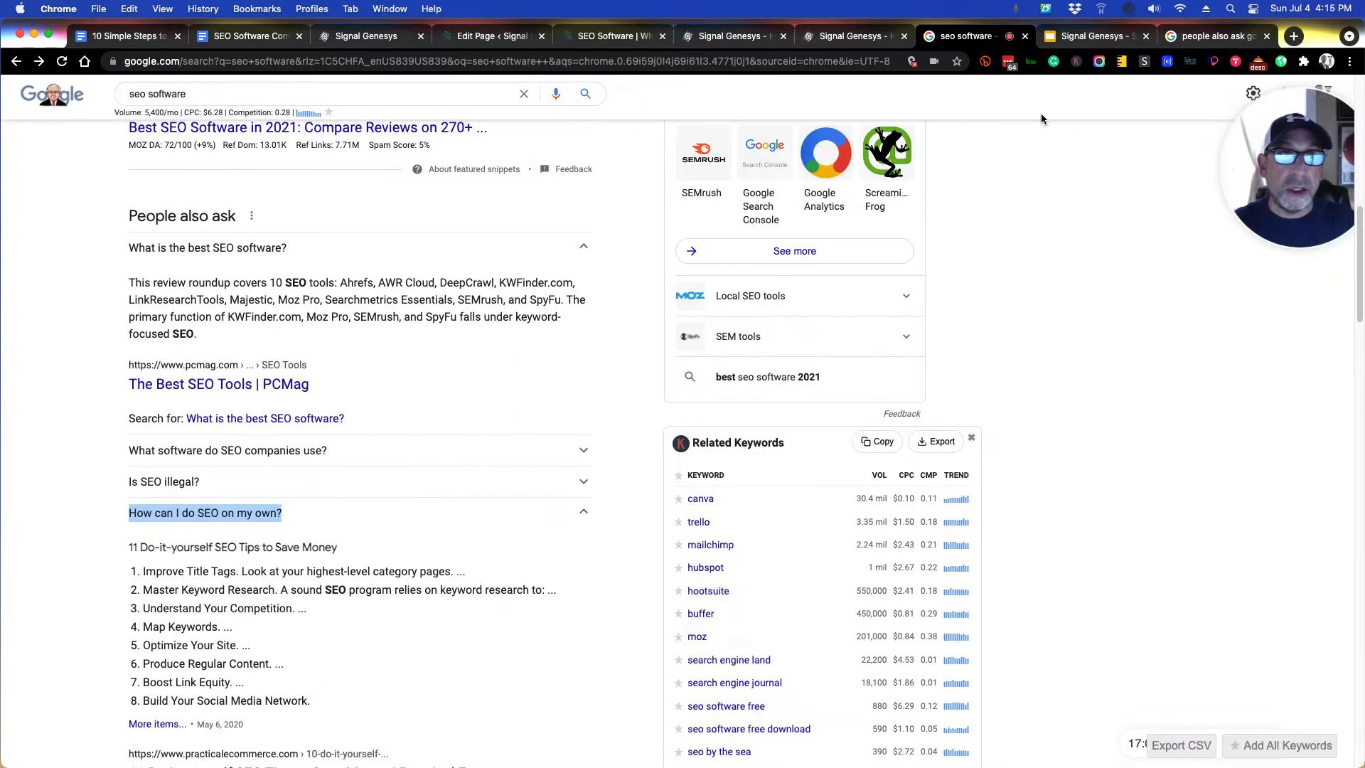
# - Examine the Google results for "seo software" and their People also ask questions
pyautogui.scroll(15, 429, 529)
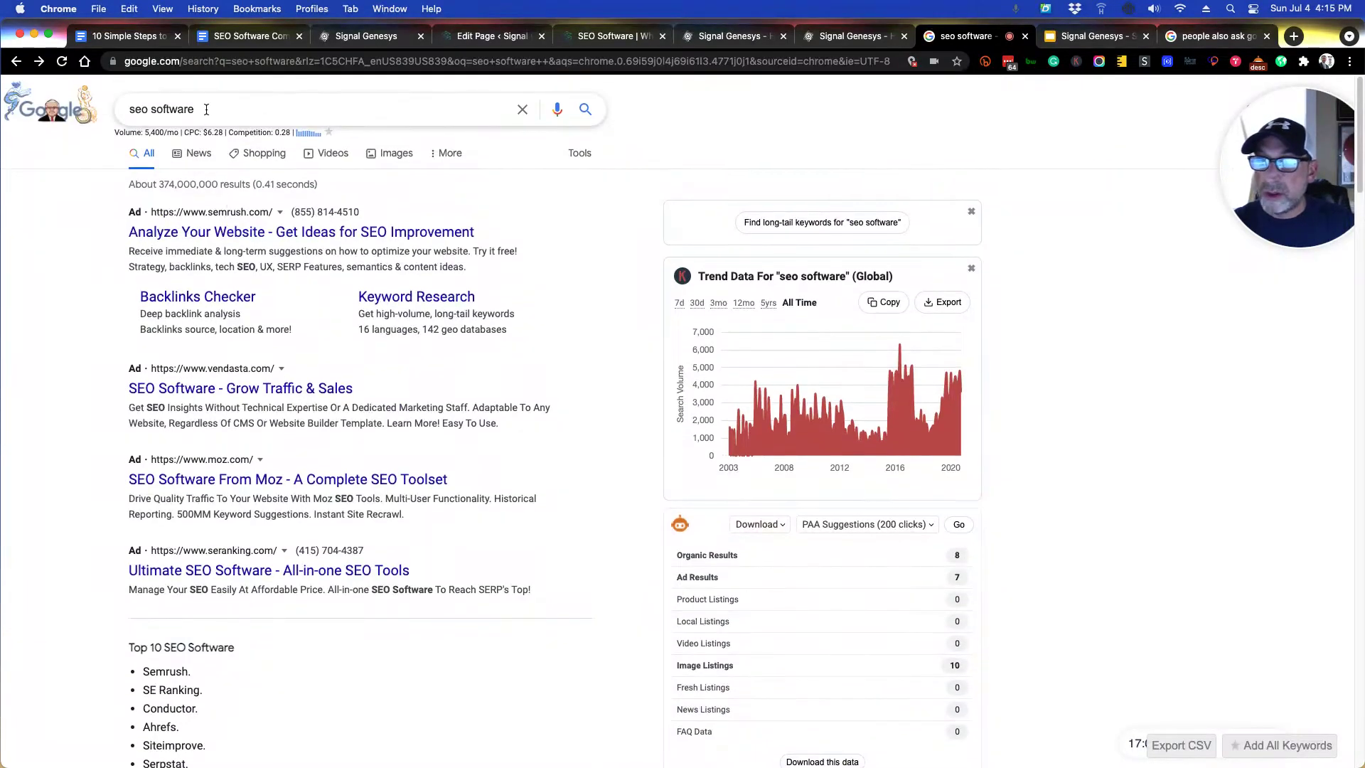
pyautogui.scroll(-7, 259, 518)
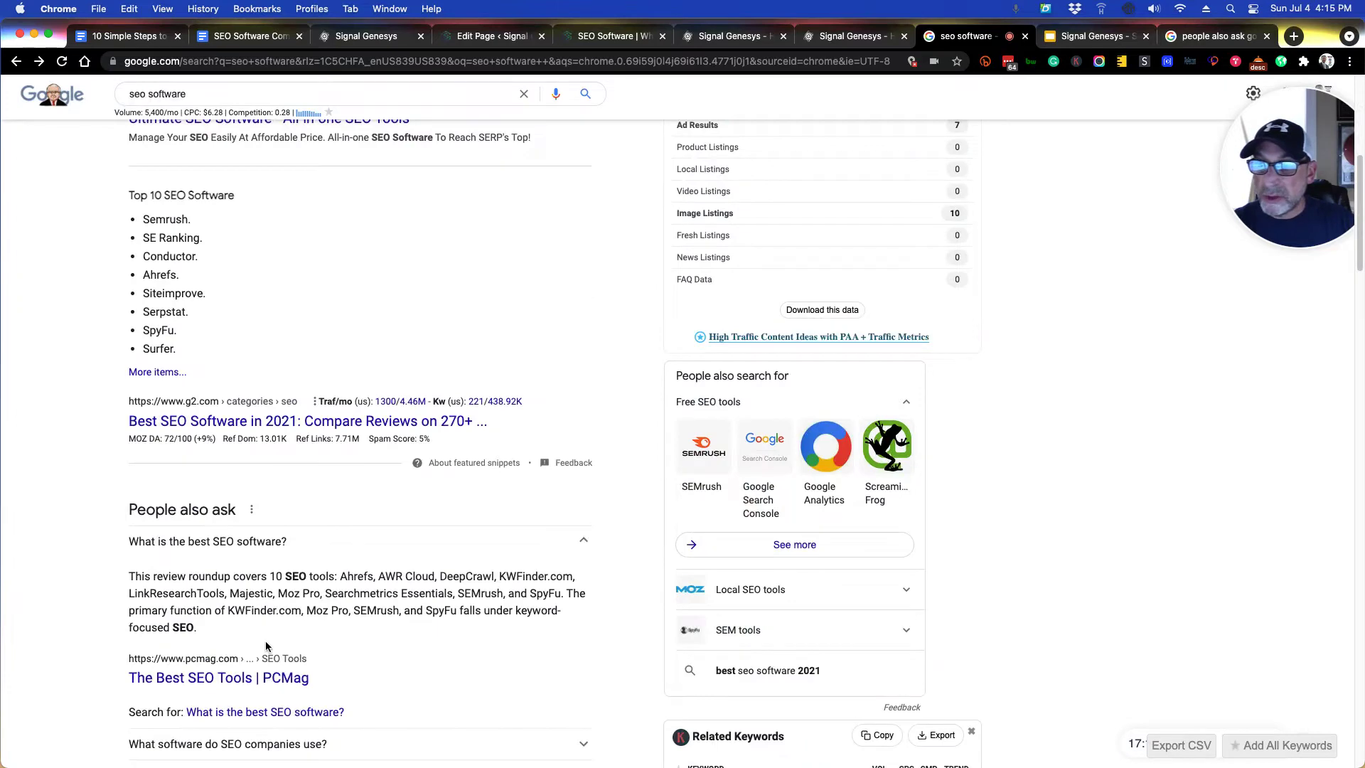
pyautogui.scroll(3, 266, 640)
# - Open the press release in Google Docs and review its "Signal Generation Engine™" and "White Label SEO Software Platform" headings
pyautogui.click(238, 37)
pyautogui.scroll(-3, 467, 368)
pyautogui.moveTo(427, 246); pyautogui.dragTo(867, 273)
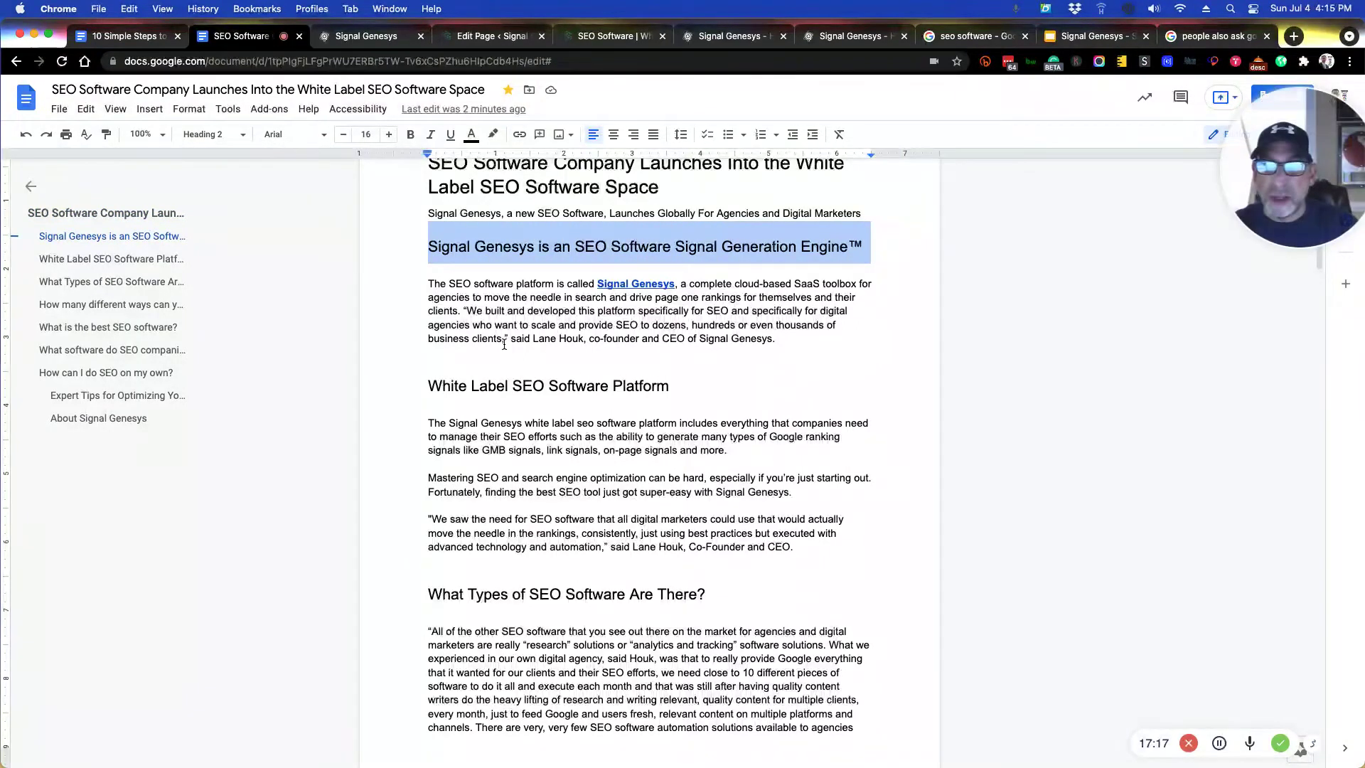
pyautogui.moveTo(681, 383); pyautogui.dragTo(355, 400)
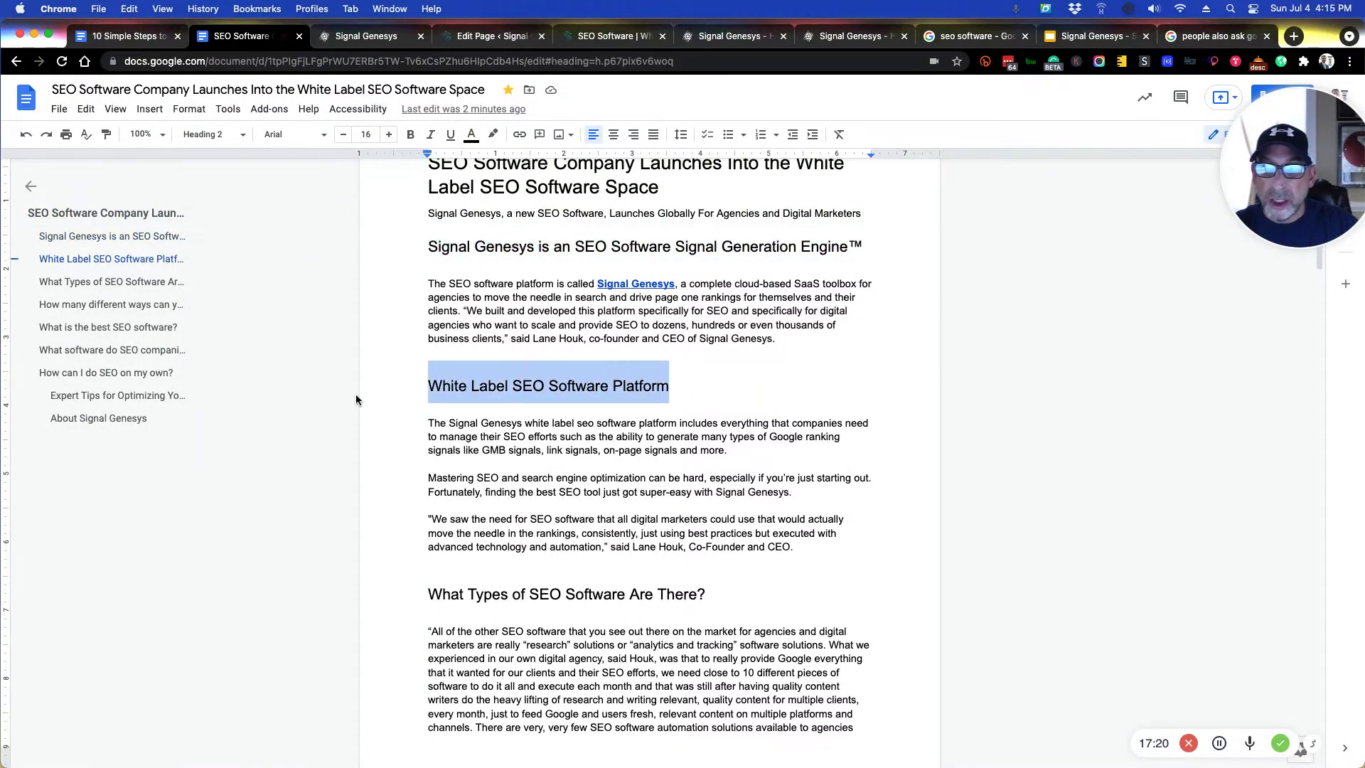
pyautogui.moveTo(609, 388); pyautogui.dragTo(385, 392)
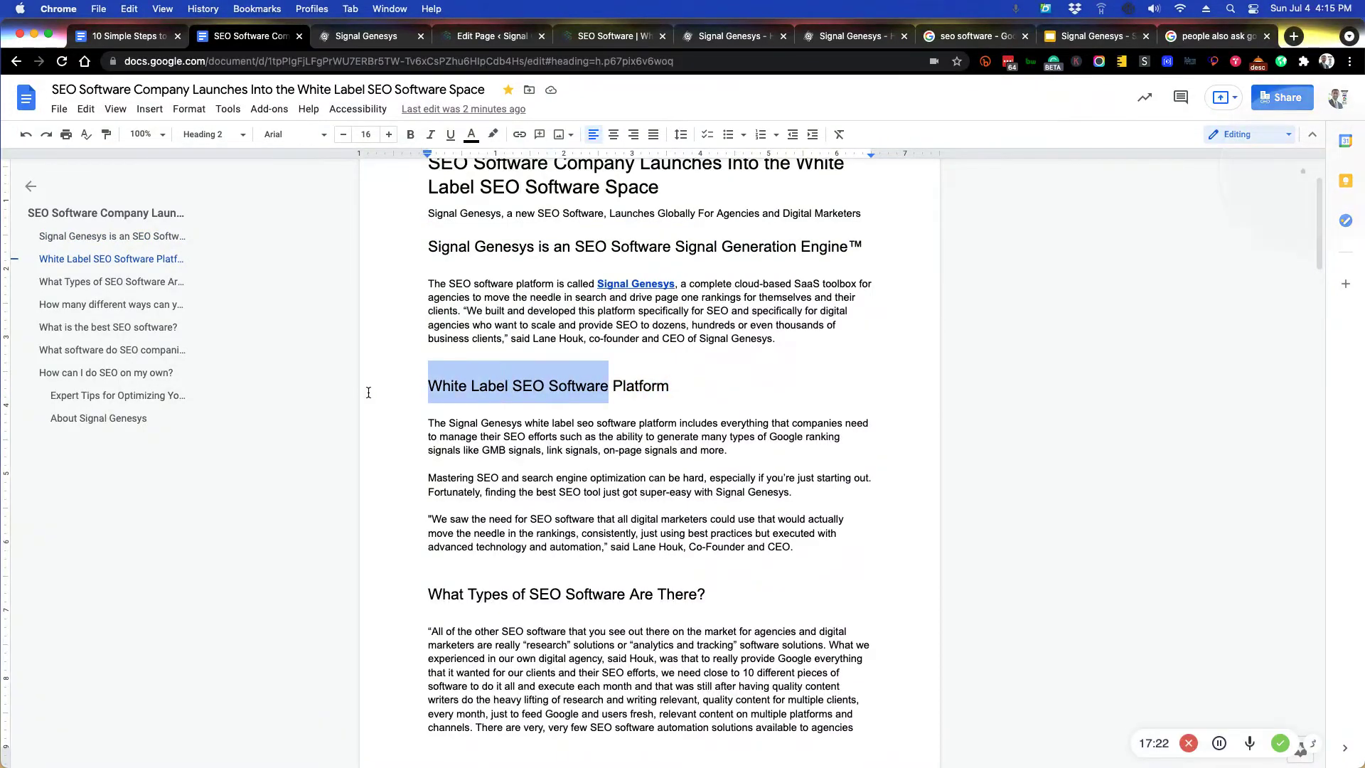
pyautogui.click(695, 384)
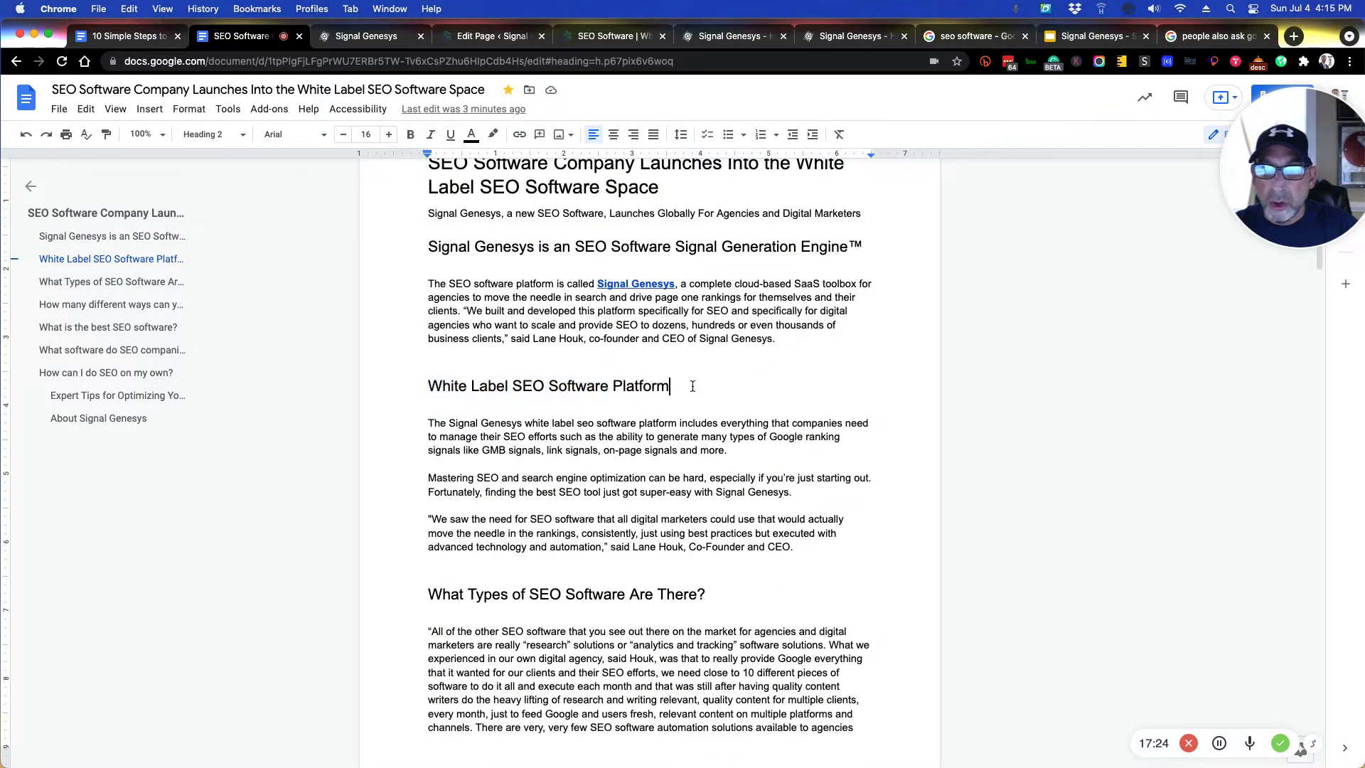
# - Read the "What Types of SEO Software Are There?" section through to the section on ways to give Googlebot a signal
pyautogui.scroll(-2, 693, 391)
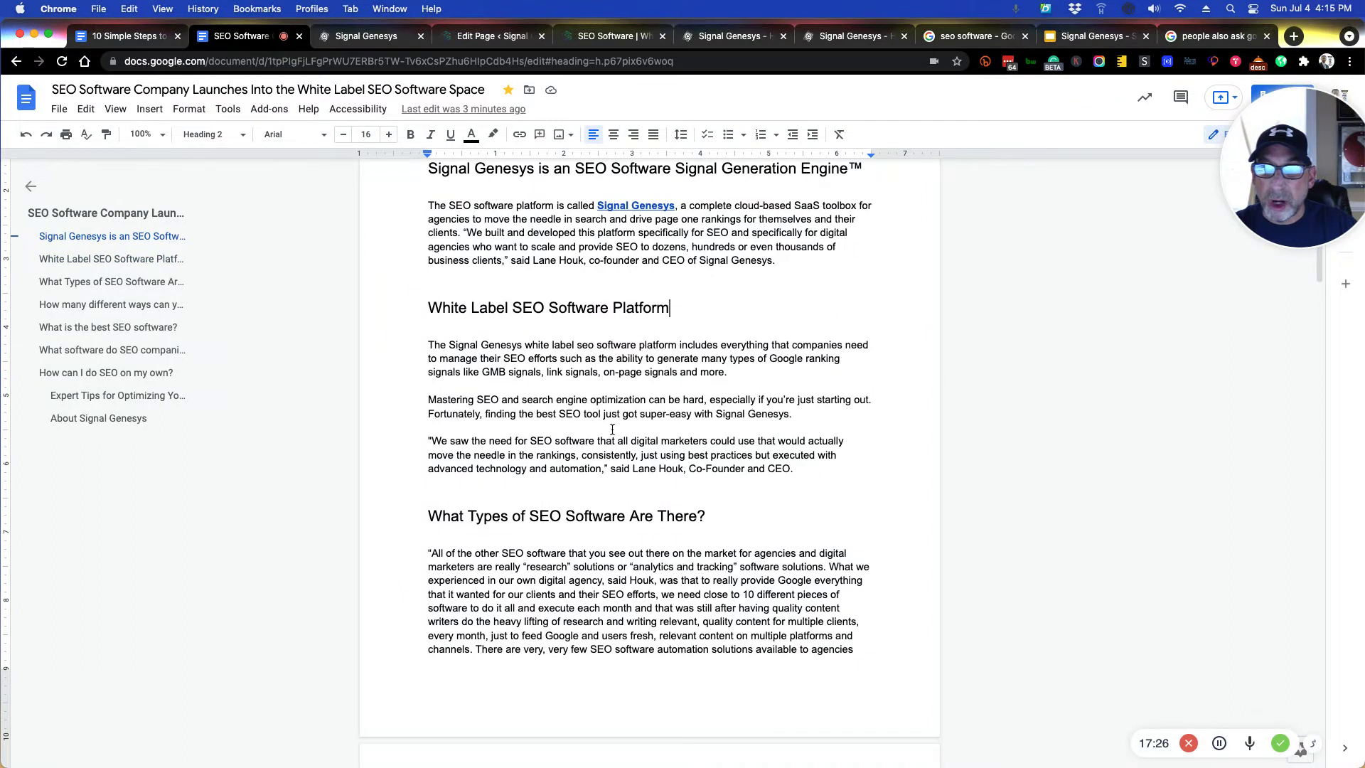
pyautogui.scroll(-3, 588, 396)
pyautogui.moveTo(426, 435); pyautogui.dragTo(714, 441)
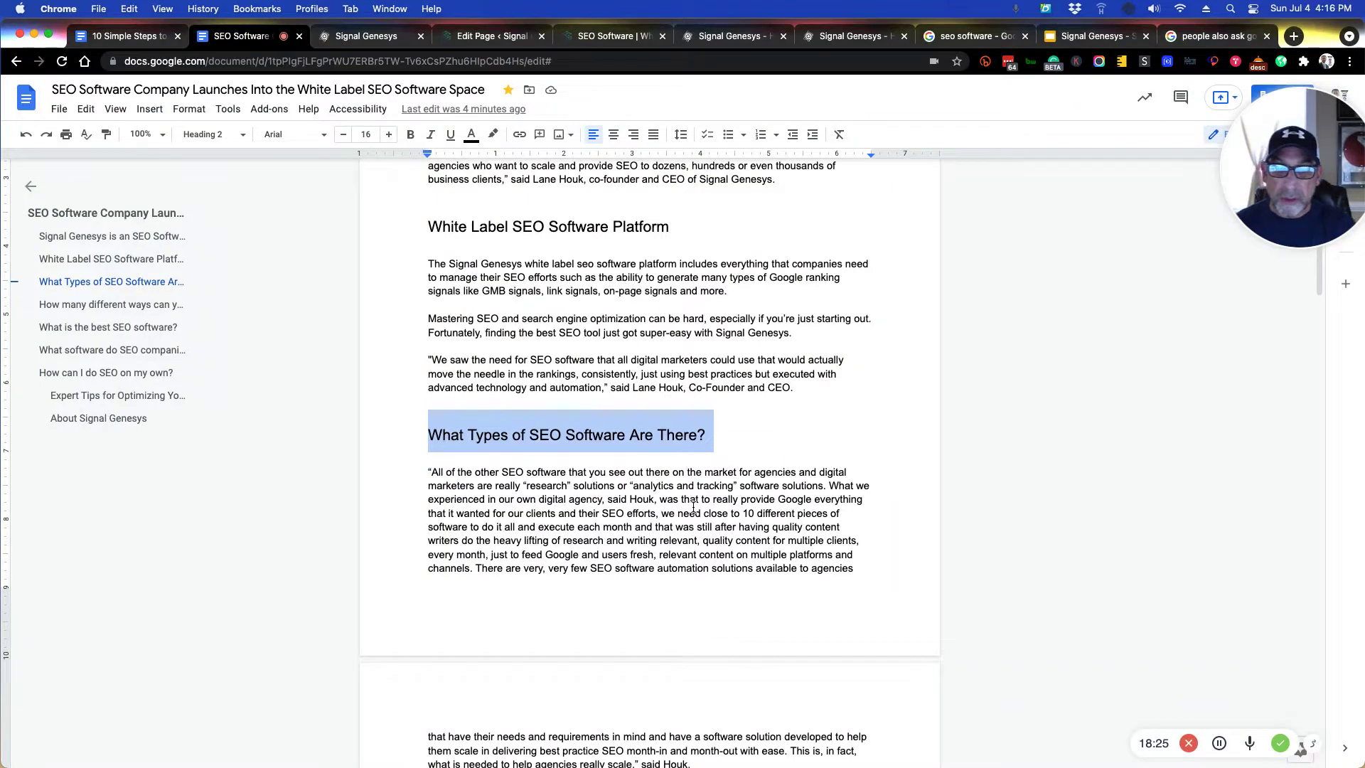
pyautogui.scroll(-4, 723, 549)
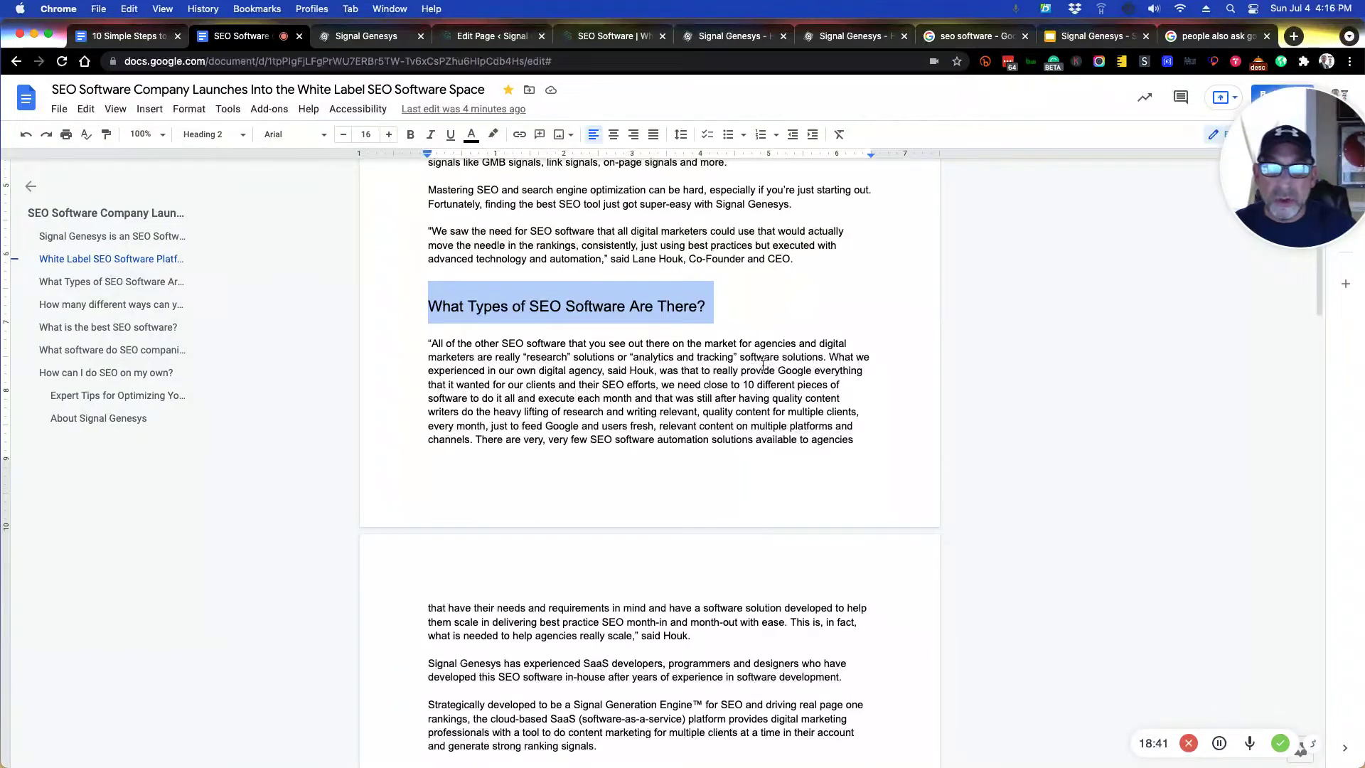
pyautogui.moveTo(829, 356); pyautogui.dragTo(548, 371)
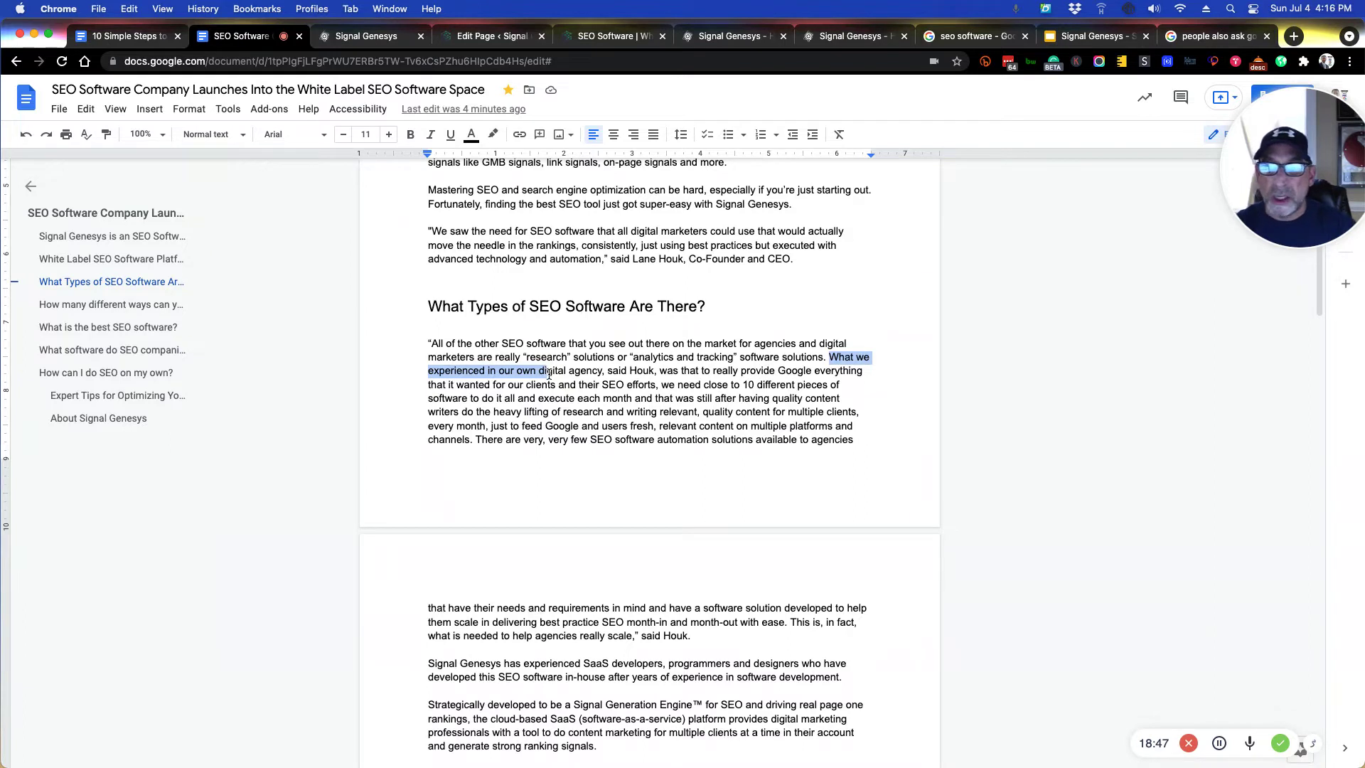
pyautogui.scroll(-5, 549, 375)
pyautogui.scroll(-3, 599, 435)
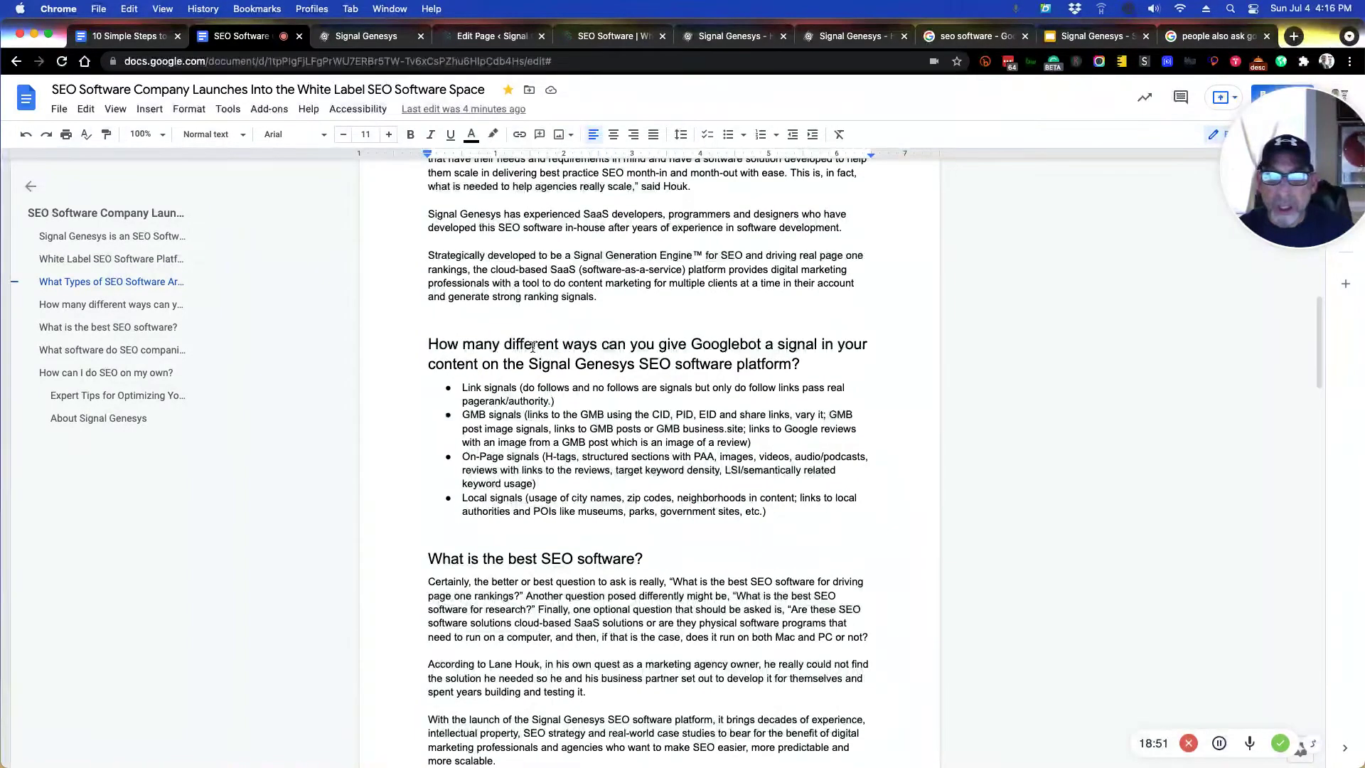
# - Switch to the "10 Simple Steps to Ranking Anything with Signal Genesys" document and review its steps and article optimization tips
pyautogui.click(124, 36)
pyautogui.scroll(10, 661, 551)
pyautogui.scroll(15, 663, 549)
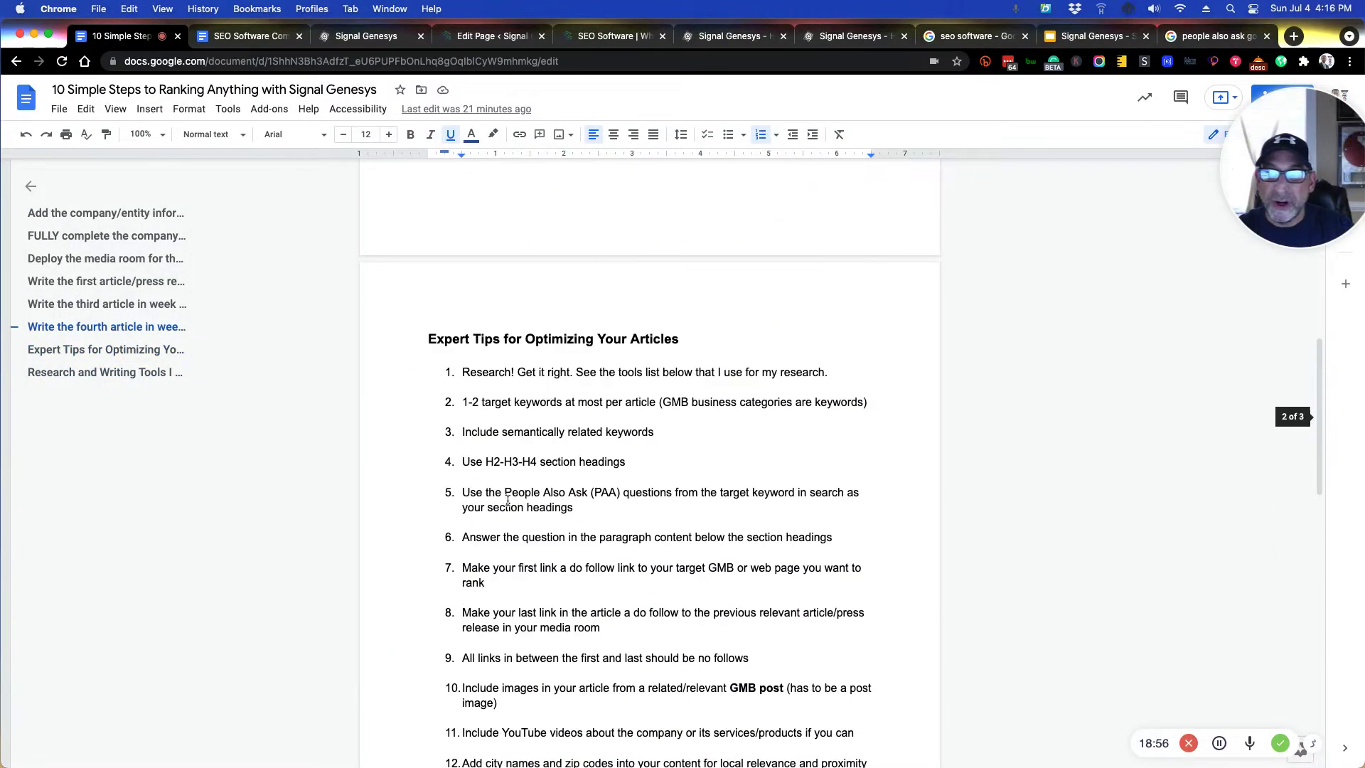
pyautogui.scroll(-3, 532, 535)
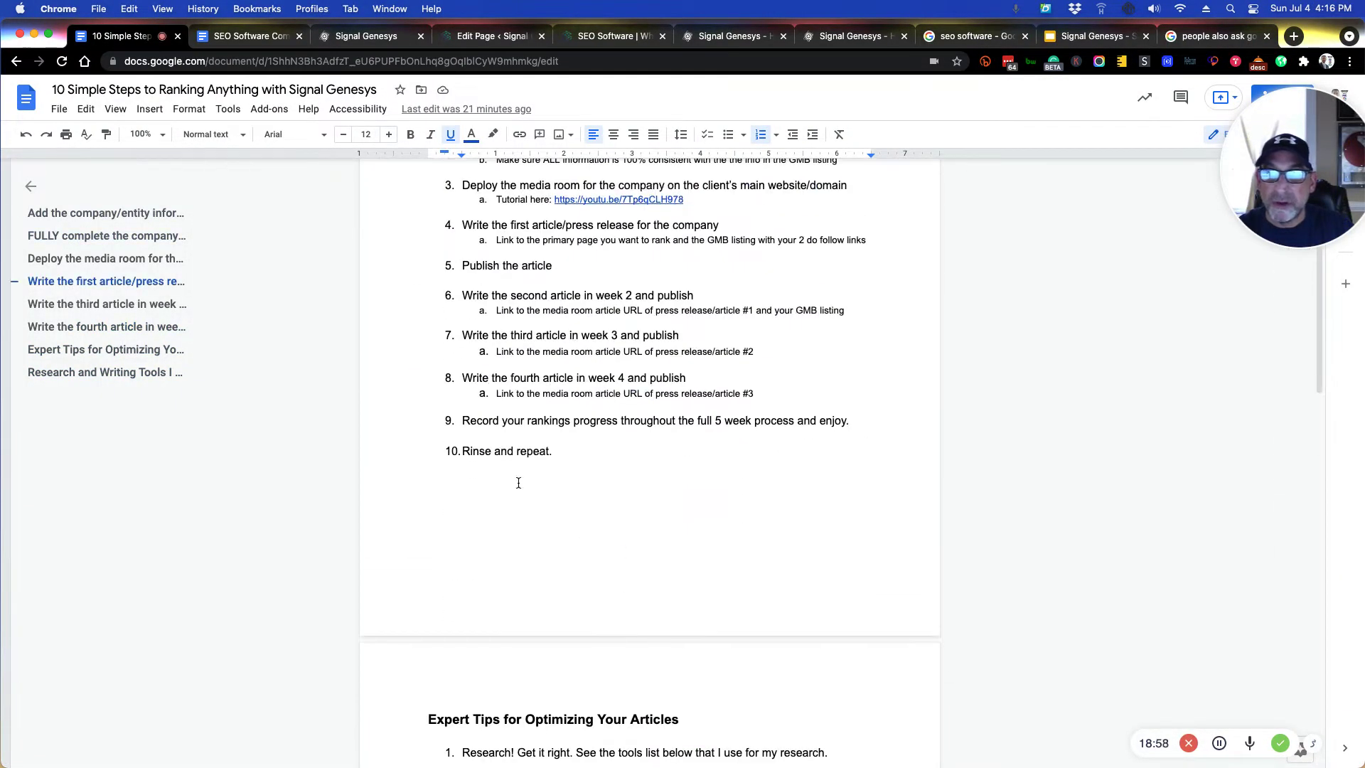
pyautogui.scroll(-5, 595, 449)
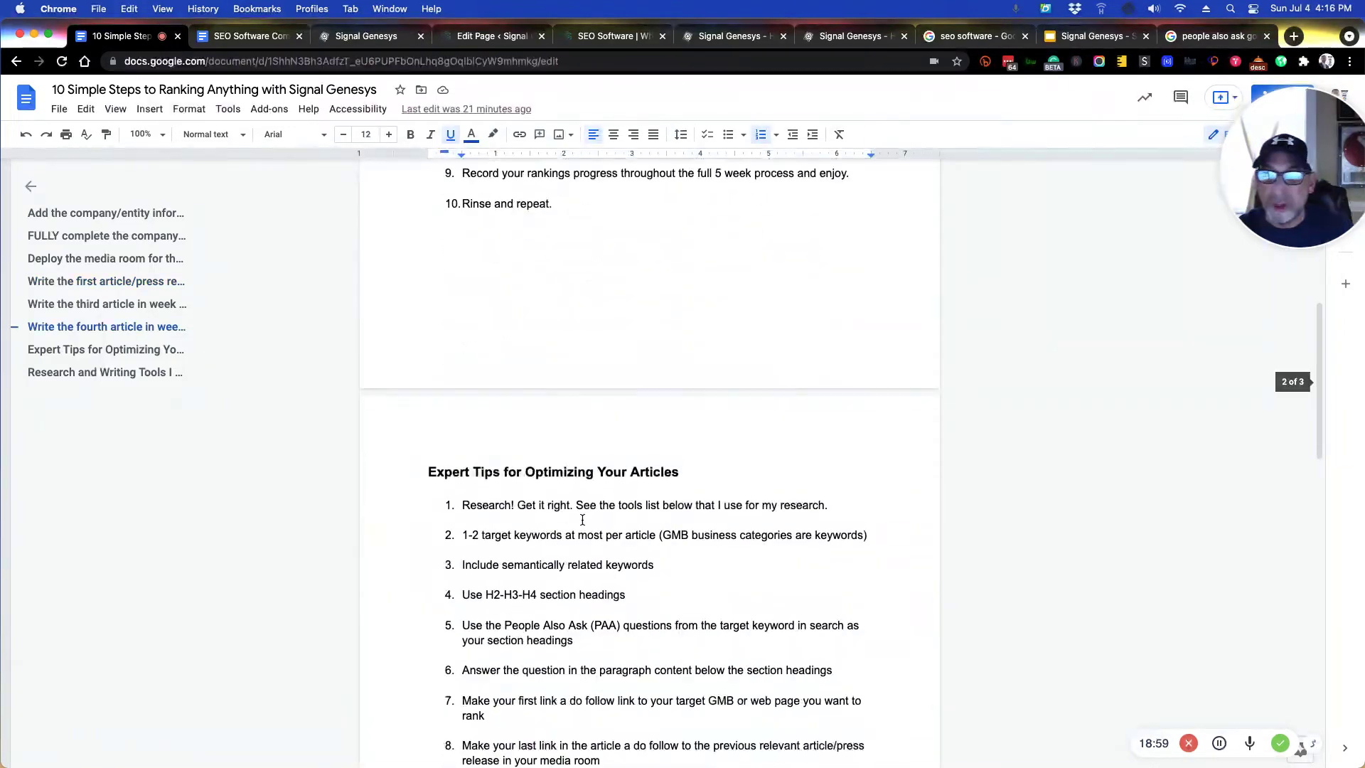
# - Return to the press release and review the "What is the best SEO software?" section, including its heading style
pyautogui.click(222, 37)
pyautogui.scroll(-3, 602, 530)
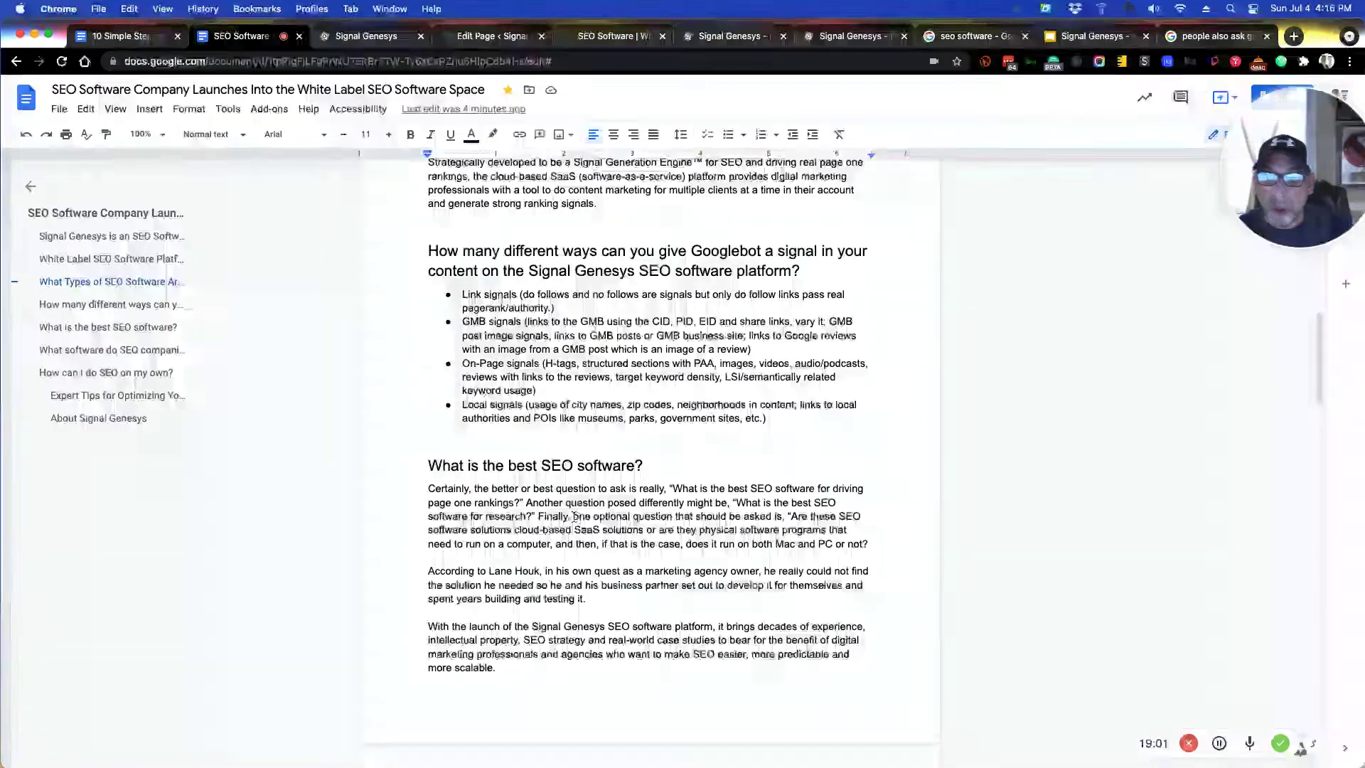
pyautogui.scroll(-3, 601, 529)
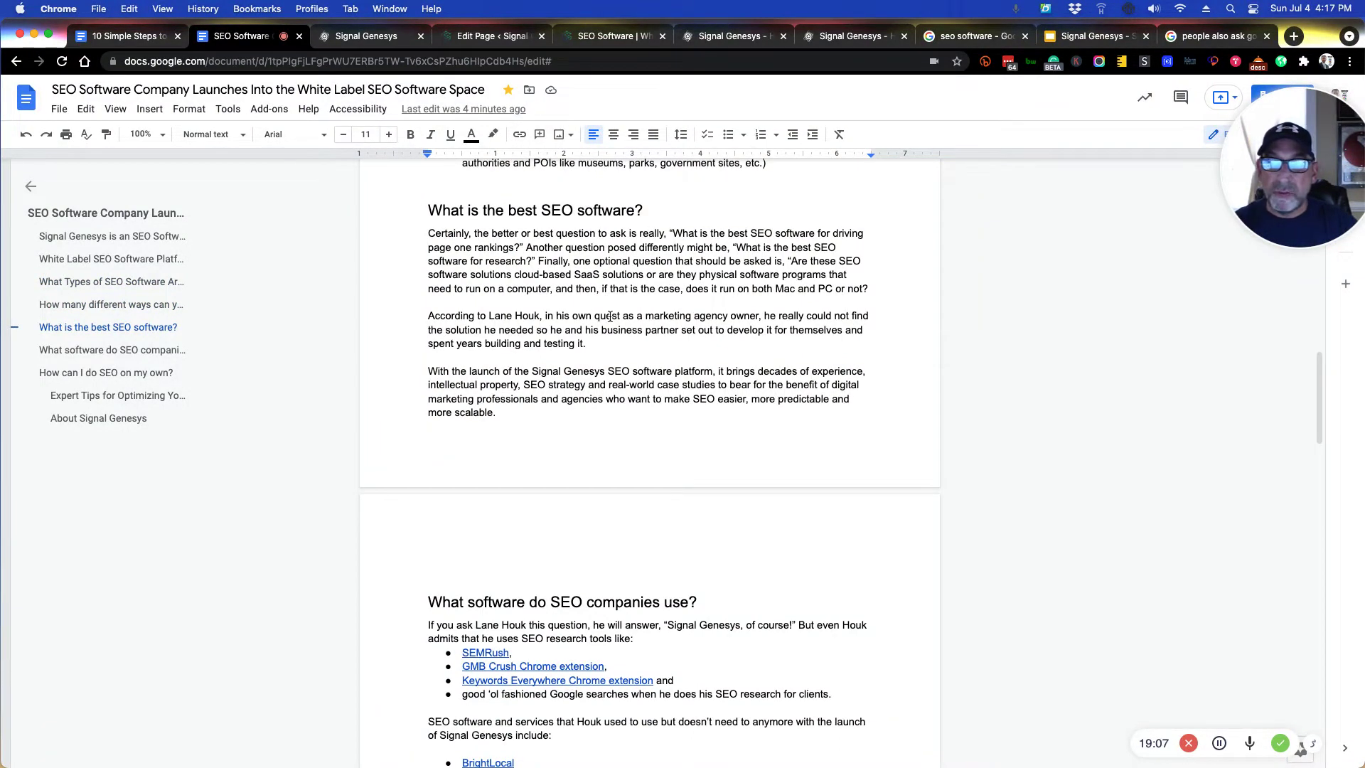
pyautogui.scroll(-1, 612, 318)
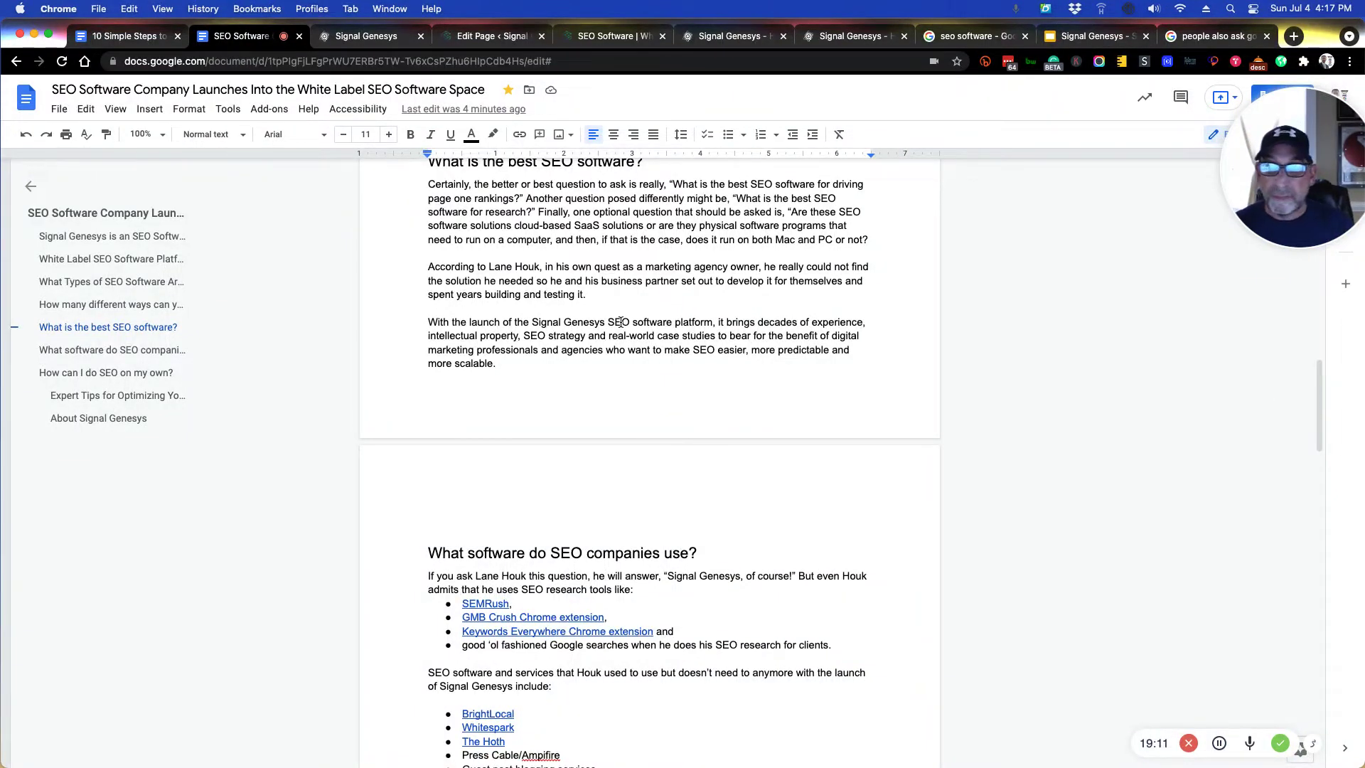
pyautogui.scroll(-2, 621, 322)
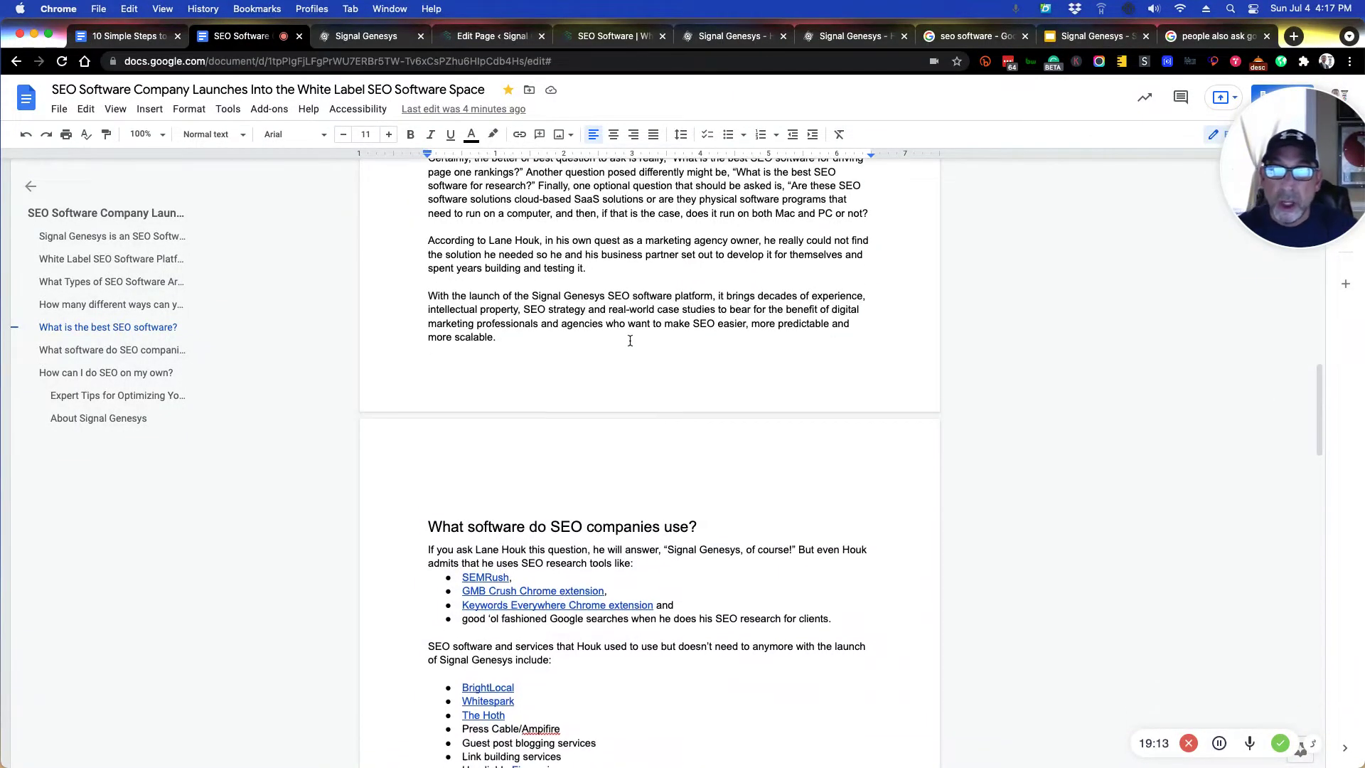
pyautogui.scroll(2, 513, 287)
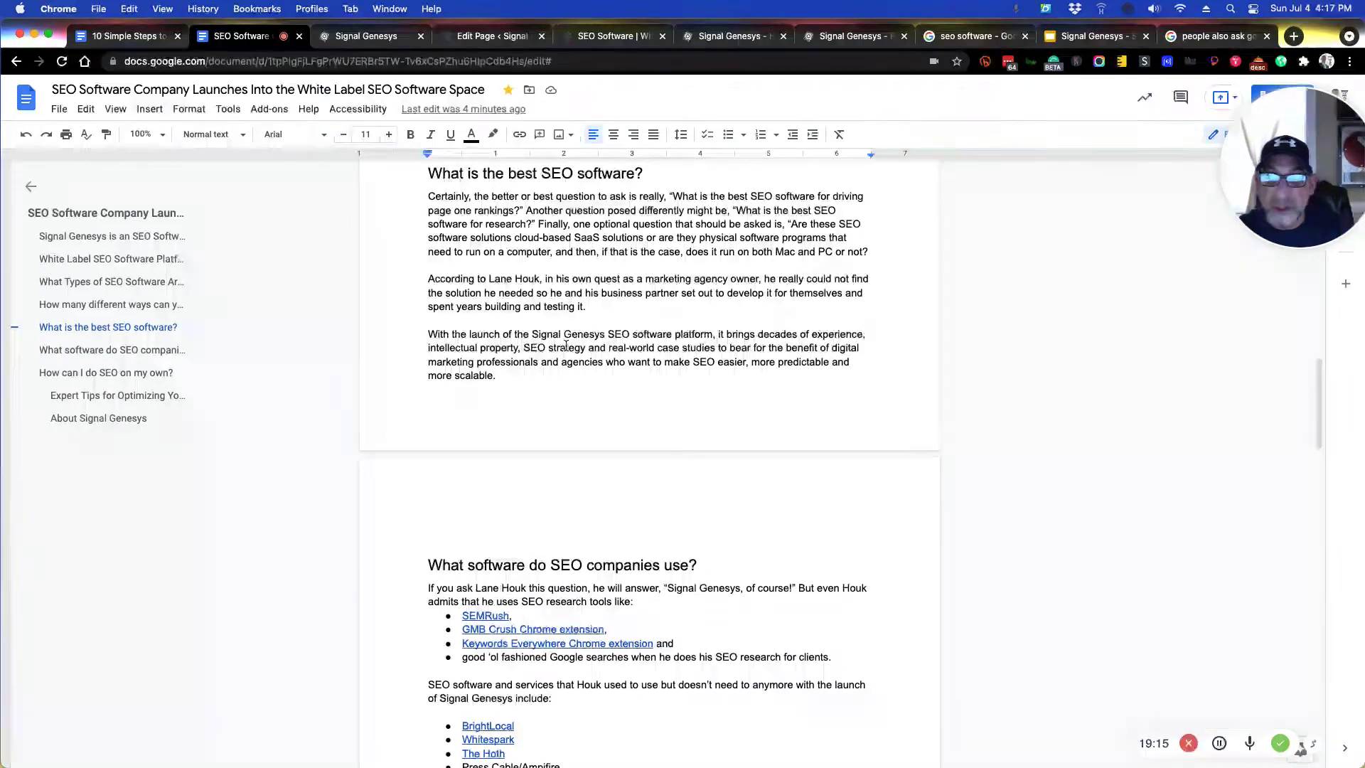
pyautogui.scroll(-3, 574, 355)
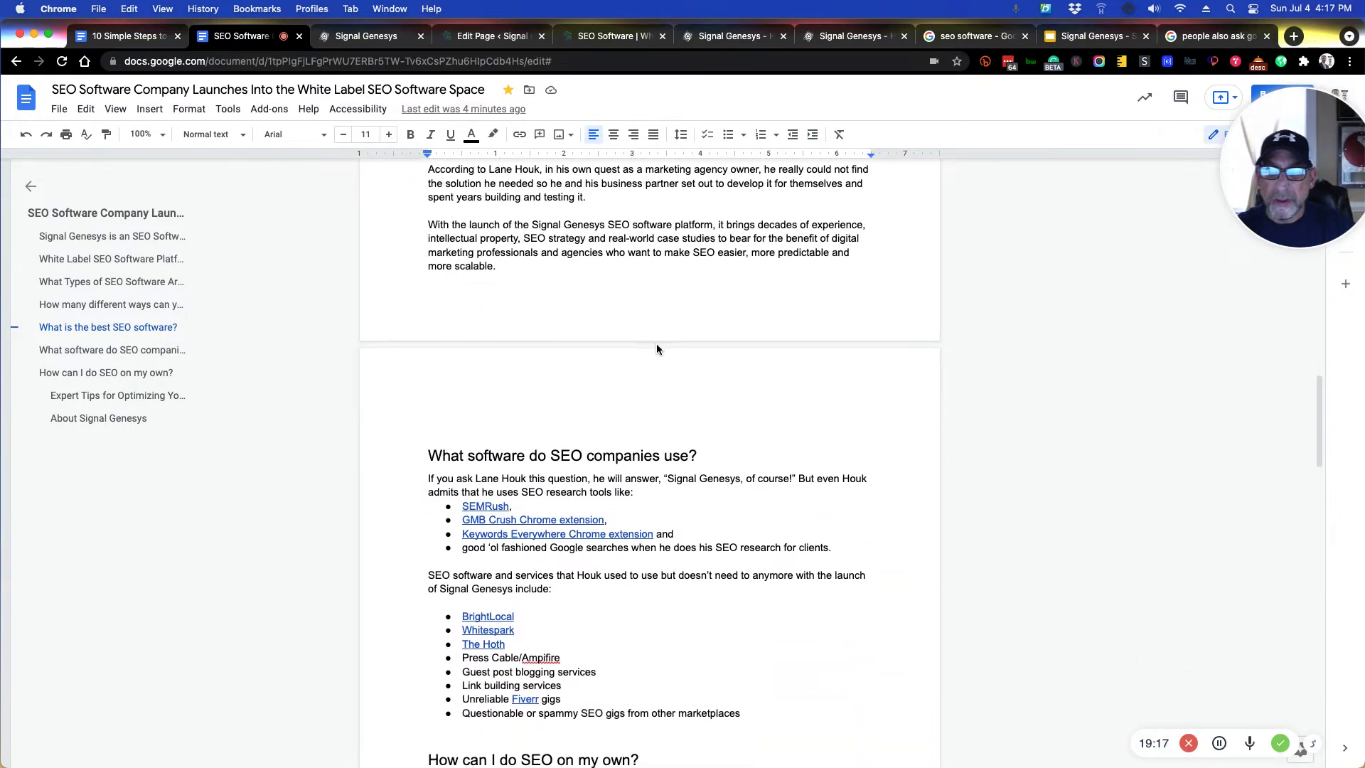
pyautogui.scroll(5, 655, 343)
pyautogui.moveTo(424, 235); pyautogui.dragTo(643, 235)
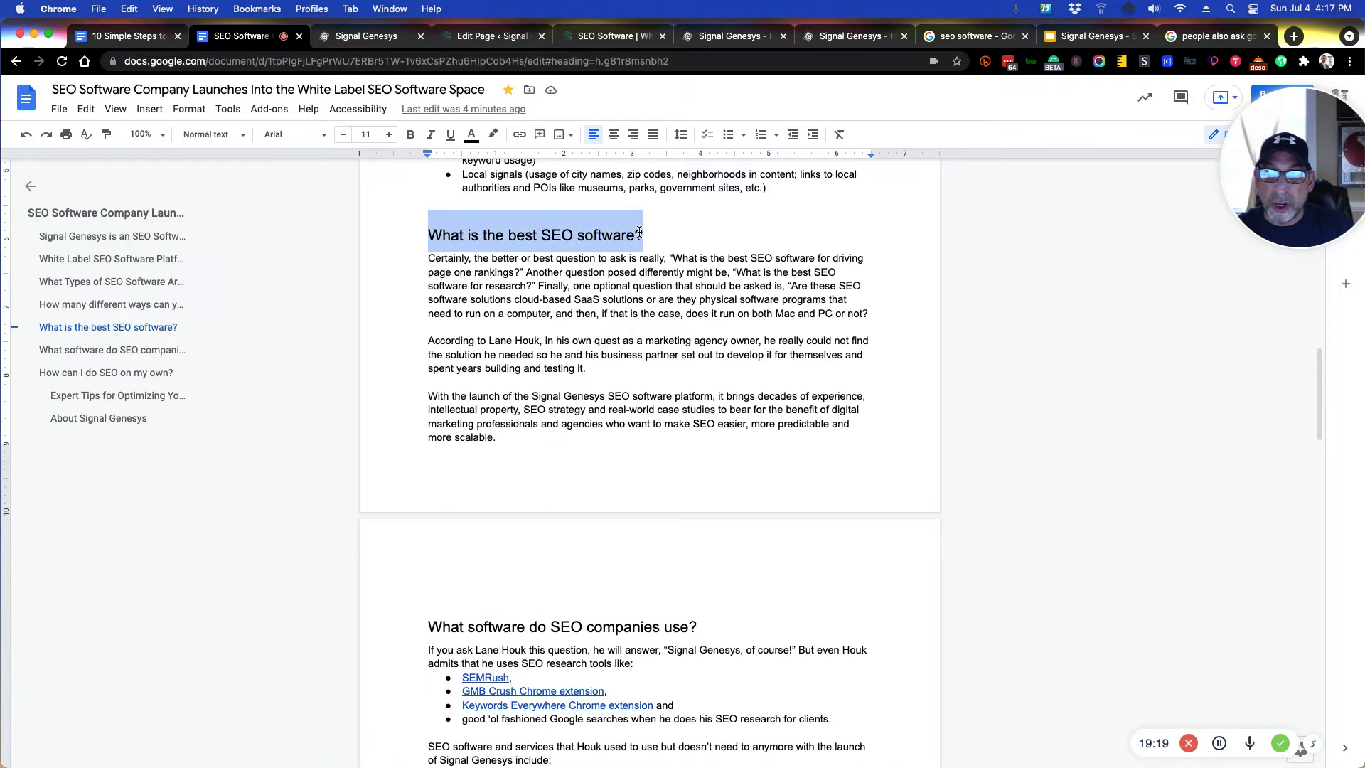
pyautogui.scroll(5, 639, 285)
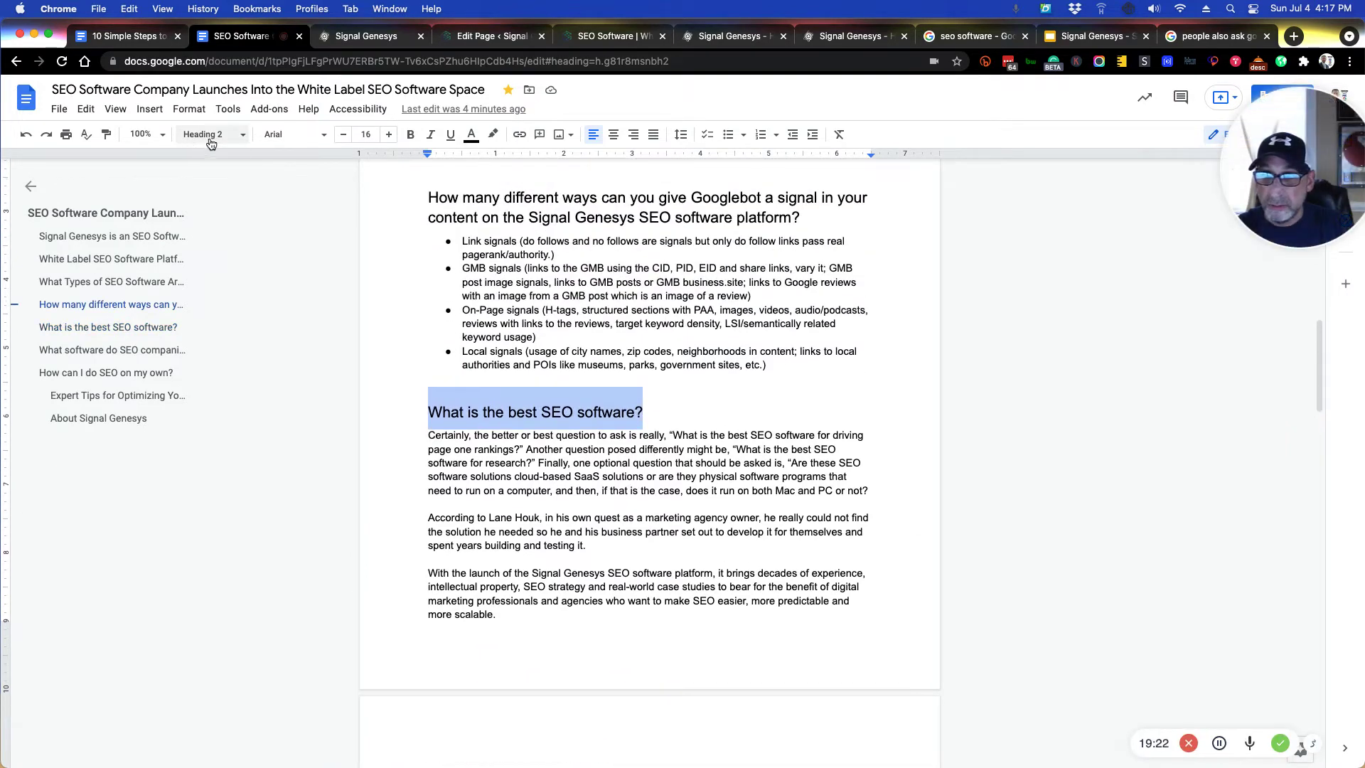
pyautogui.scroll(-1, 643, 413)
pyautogui.scroll(-7, 644, 412)
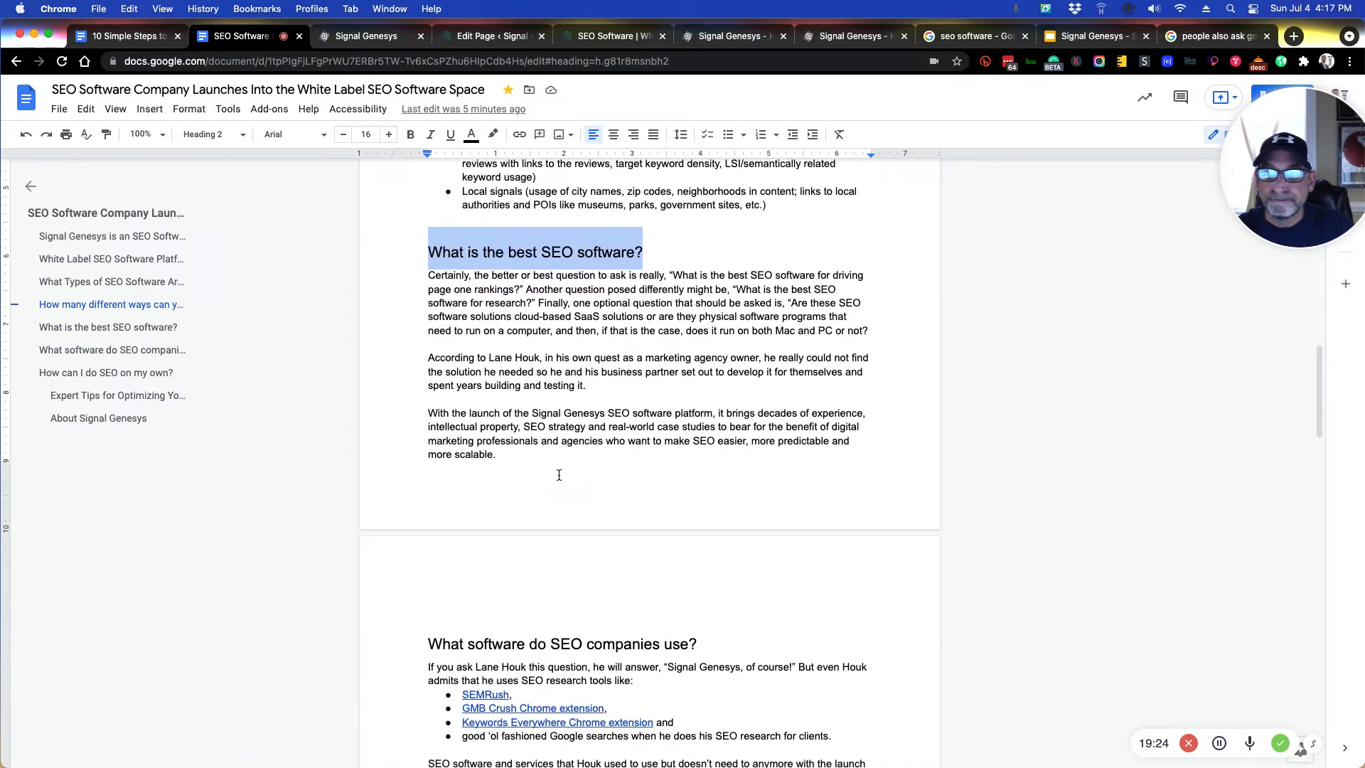
# - Review the "What software do SEO companies use?" section with its lists of research tools and formerly used services
pyautogui.moveTo(425, 492); pyautogui.dragTo(703, 494)
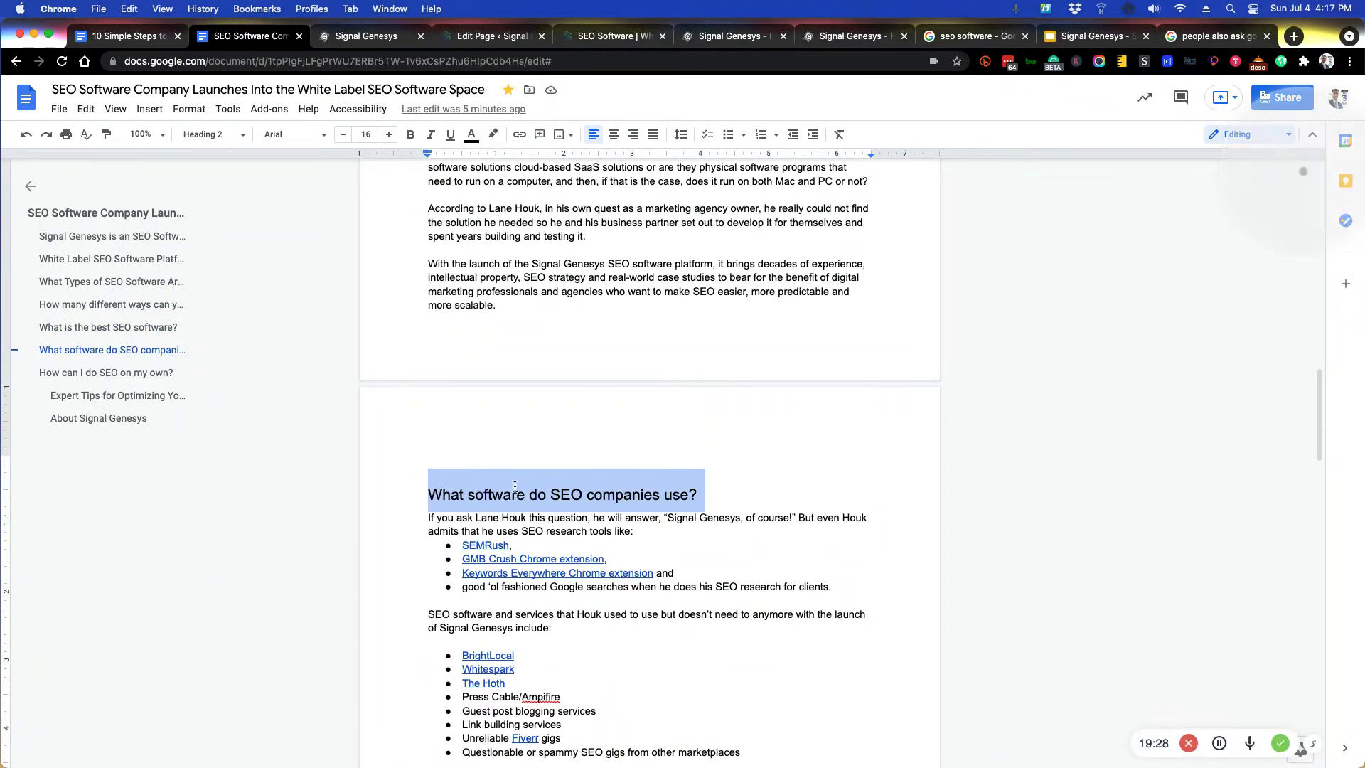
pyautogui.click(709, 495)
pyautogui.scroll(-2, 561, 490)
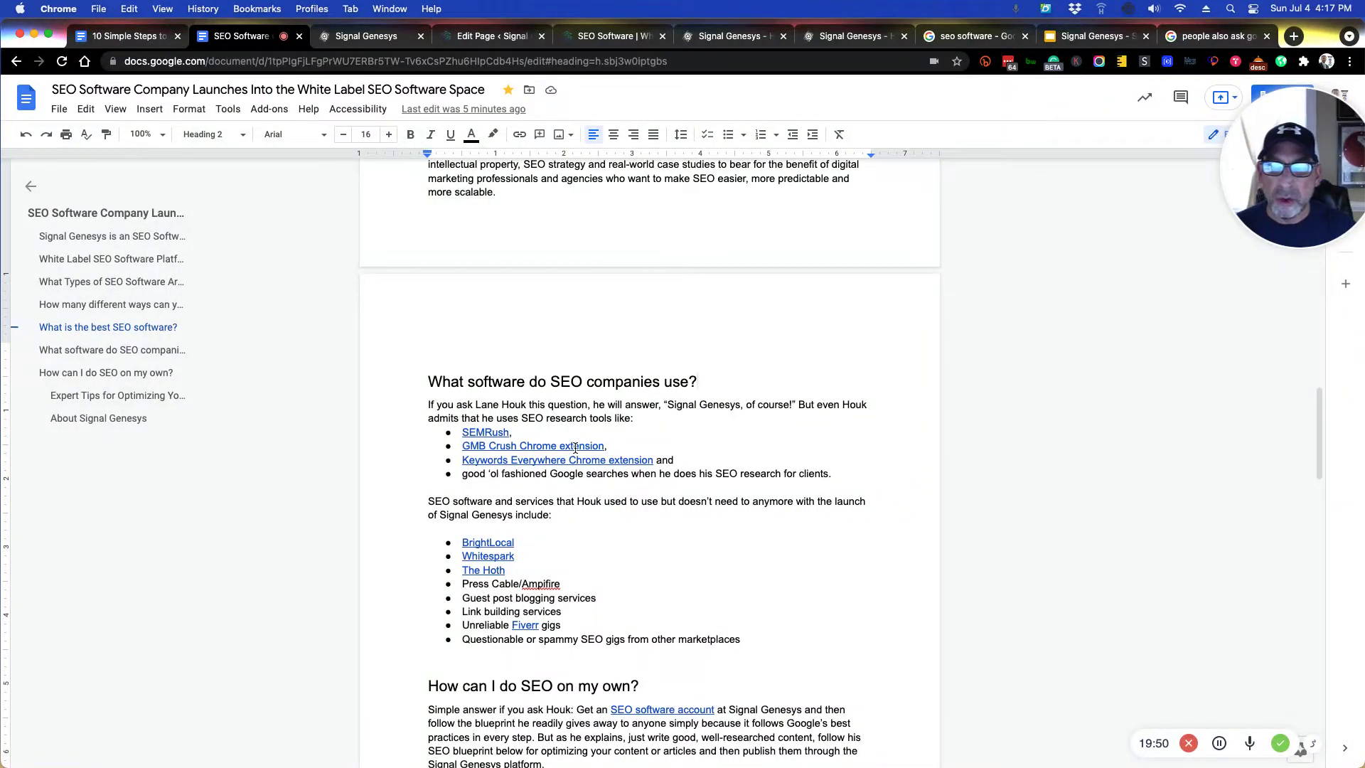
pyautogui.scroll(-3, 573, 462)
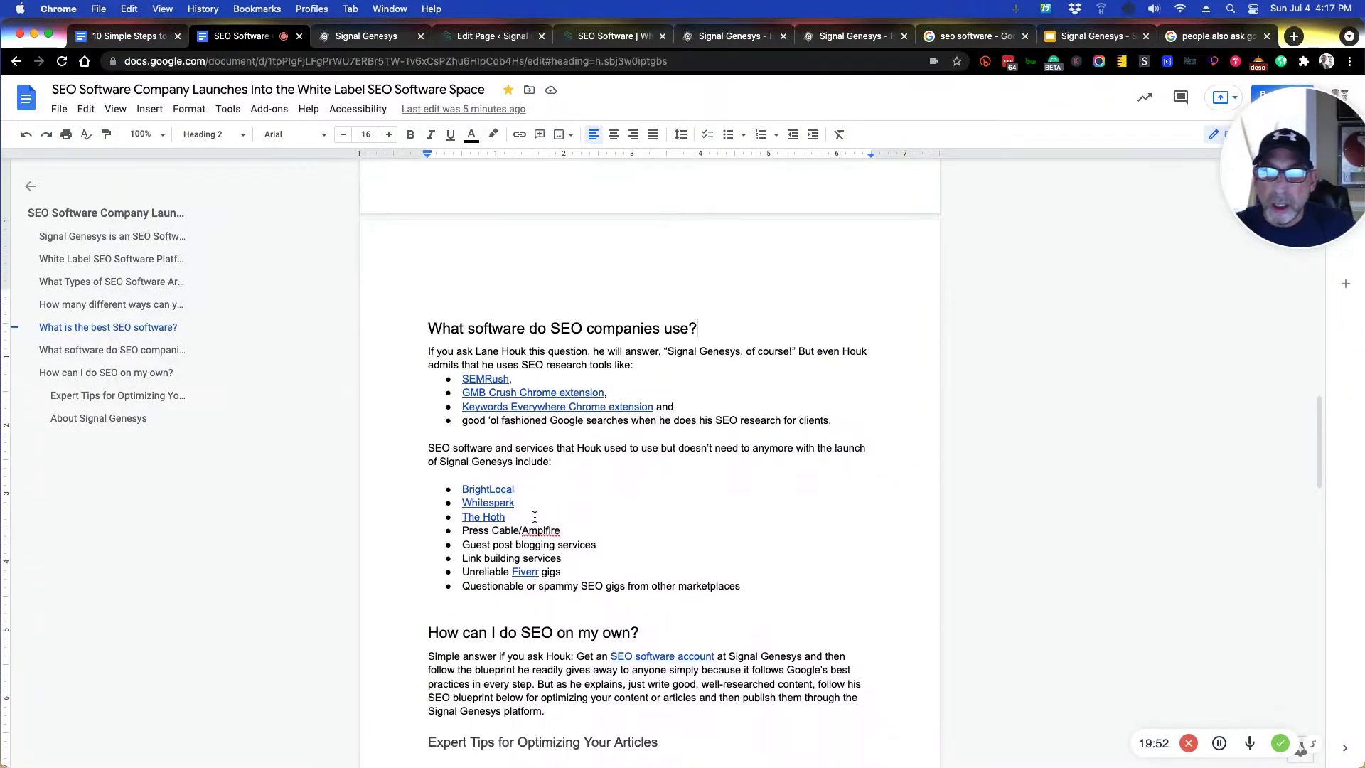
pyautogui.moveTo(428, 407); pyautogui.dragTo(641, 407)
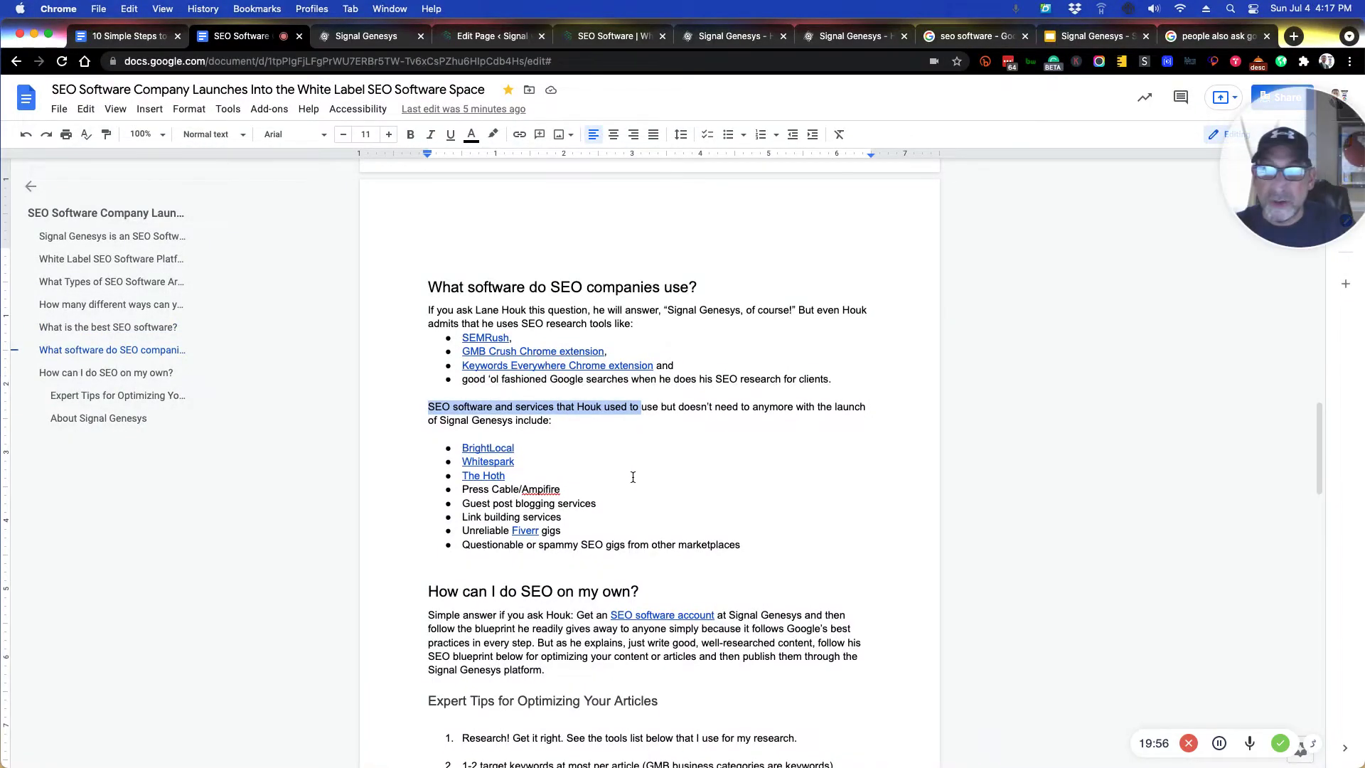
pyautogui.scroll(-2, 632, 477)
pyautogui.scroll(-1, 598, 440)
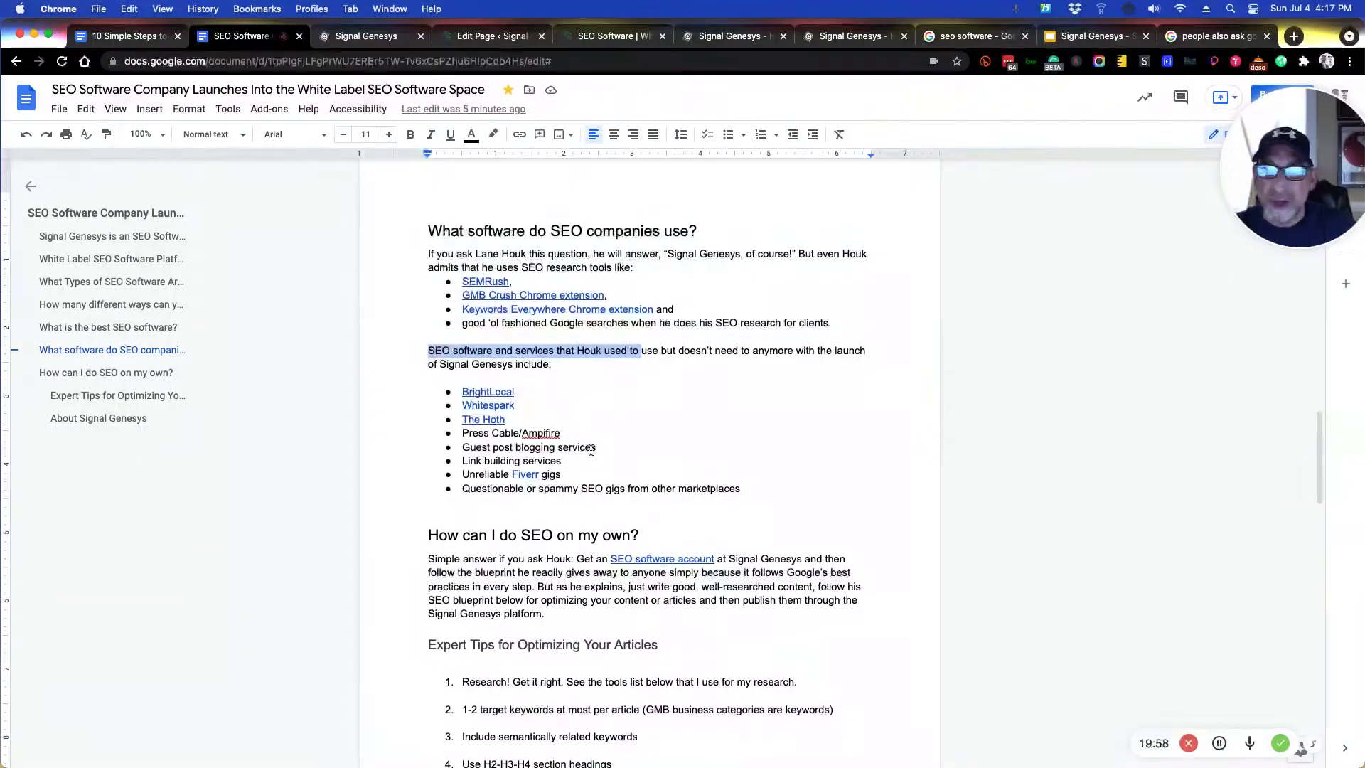
pyautogui.click(560, 429)
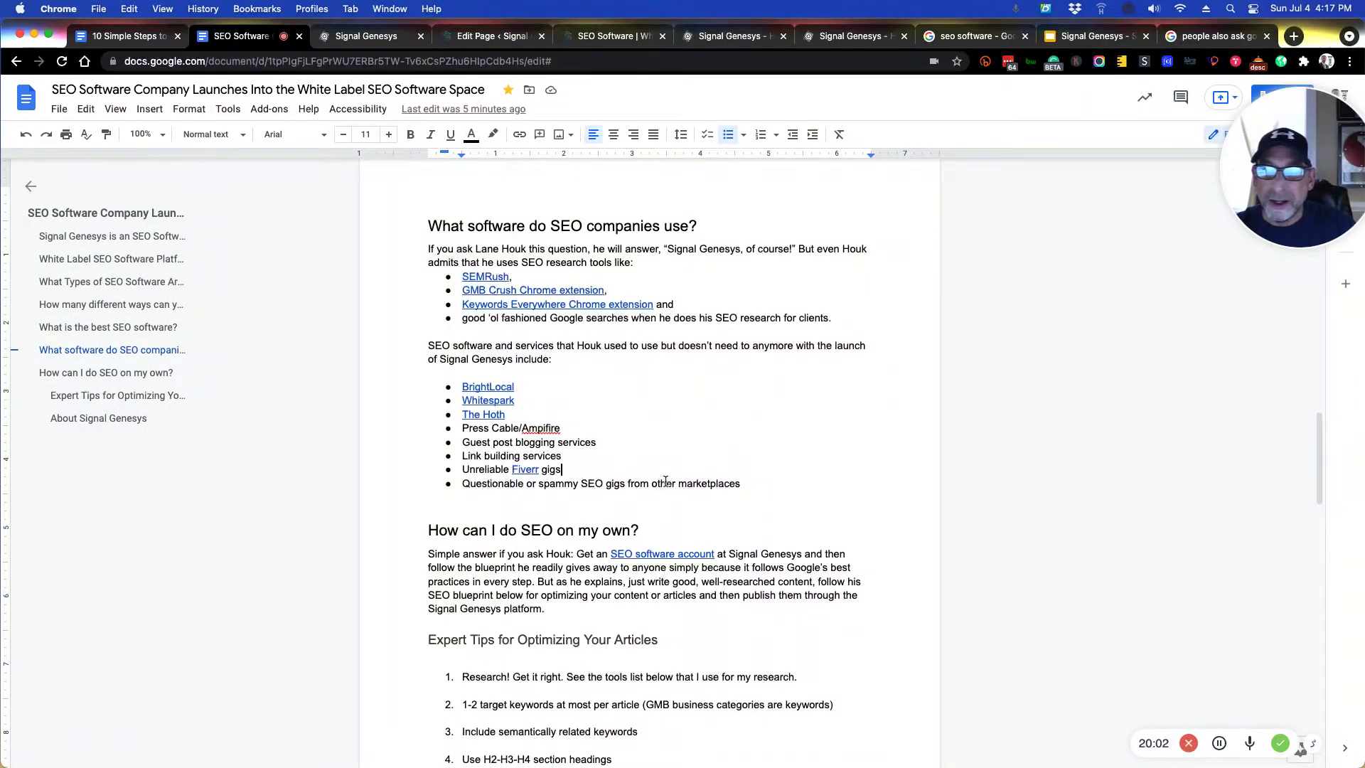
# - Review the "How can I do SEO on my own?" section, covering its heading and answer paragraph
pyautogui.scroll(-1, 661, 480)
pyautogui.scroll(-5, 663, 485)
pyautogui.moveTo(467, 382); pyautogui.dragTo(631, 382)
pyautogui.scroll(-3, 491, 320)
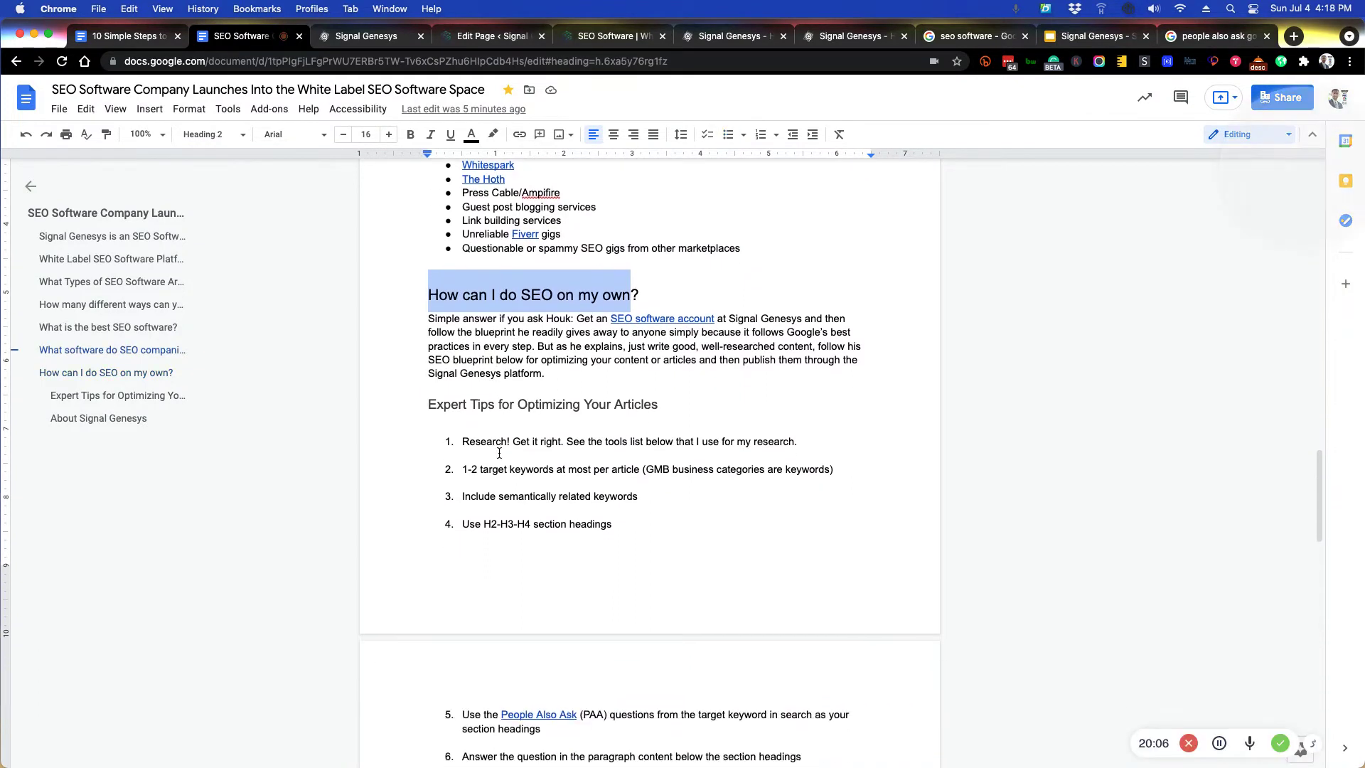
pyautogui.scroll(-1, 562, 345)
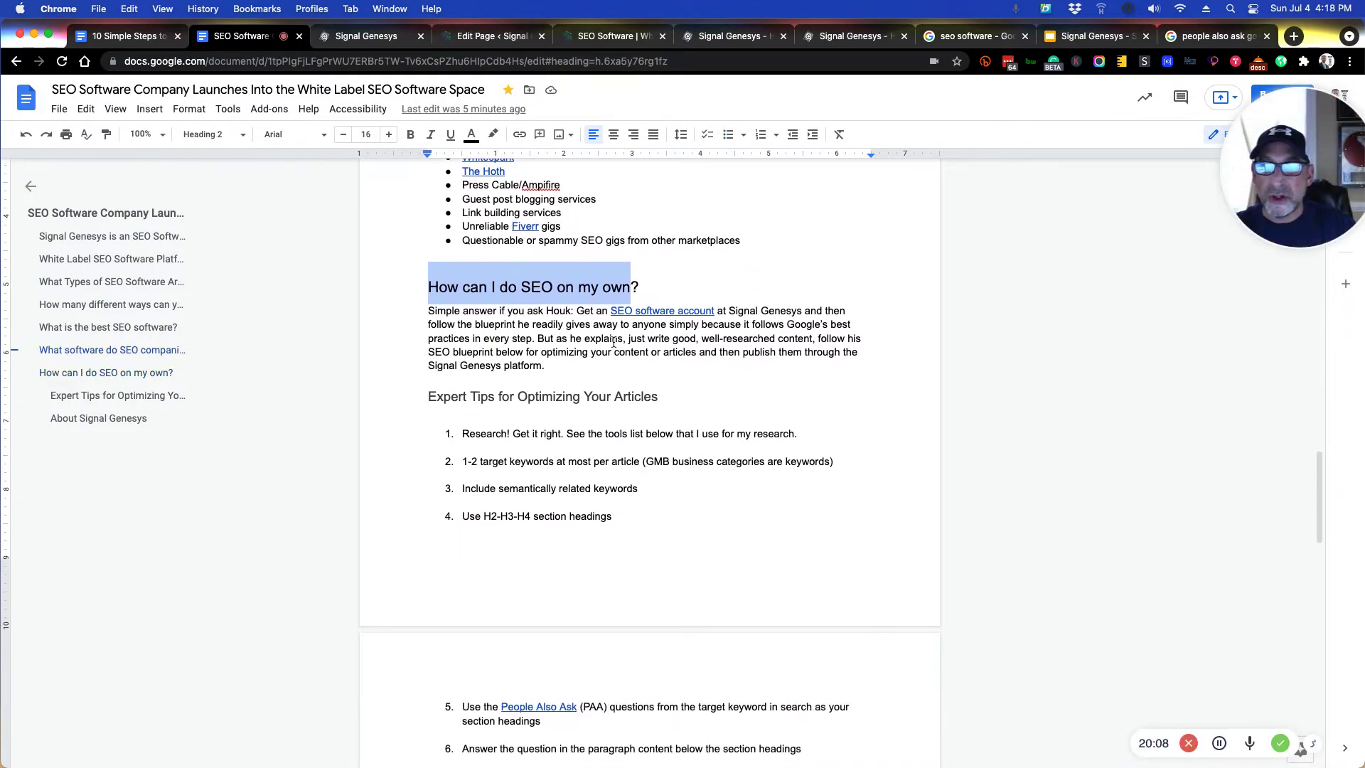
pyautogui.click(569, 349)
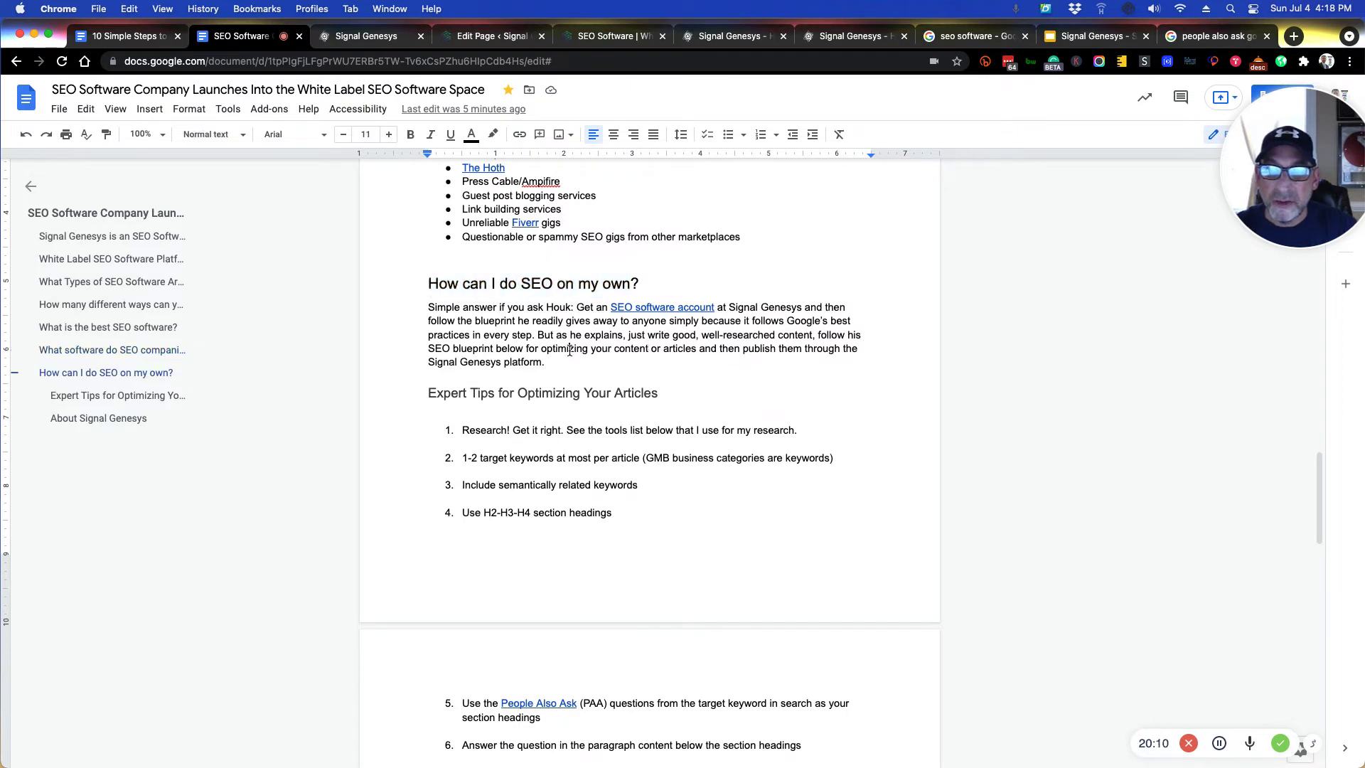
# - Read the "Expert Tips for Optimizing Your Articles" list, checking its People Also Ask and YouTube links, through to "About Signal Genesys"
pyautogui.scroll(-2, 611, 363)
pyautogui.scroll(-1, 582, 280)
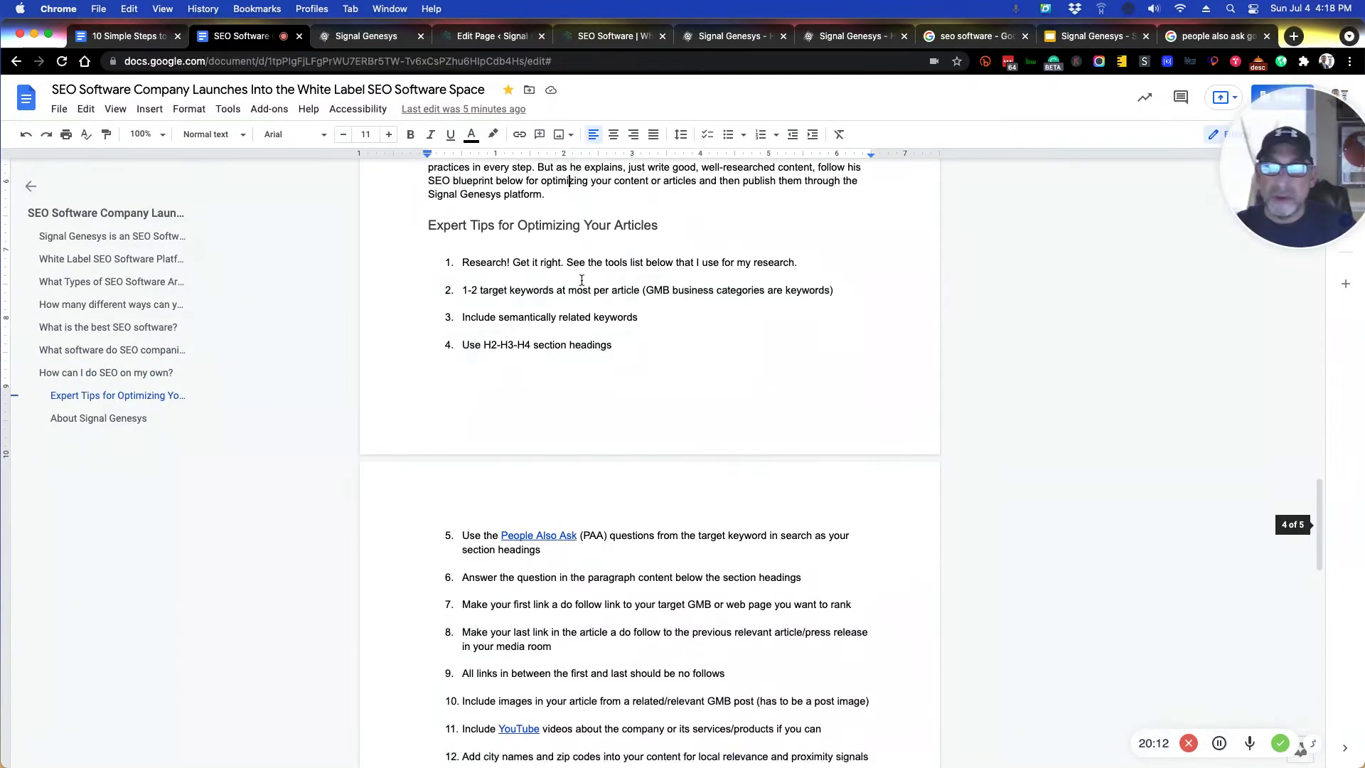
pyautogui.scroll(-2, 588, 284)
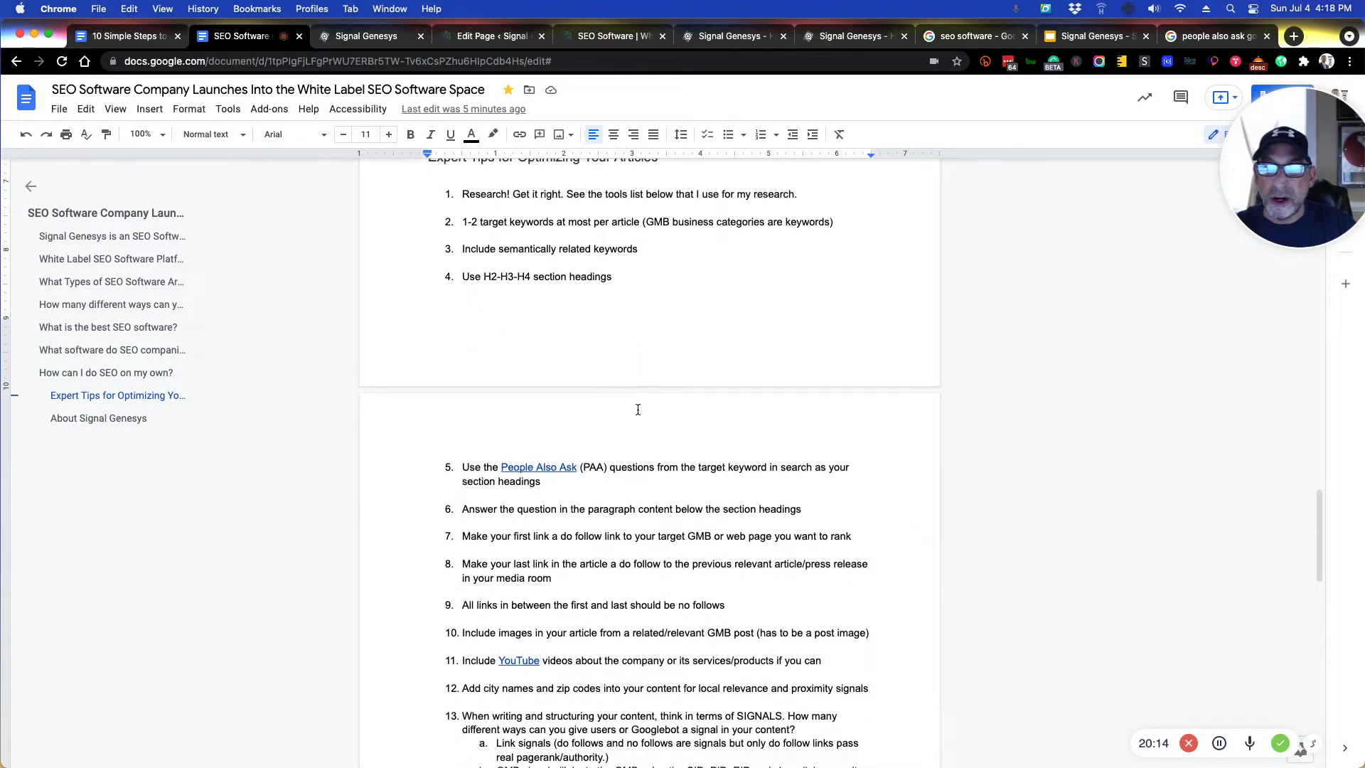
pyautogui.scroll(1, 599, 424)
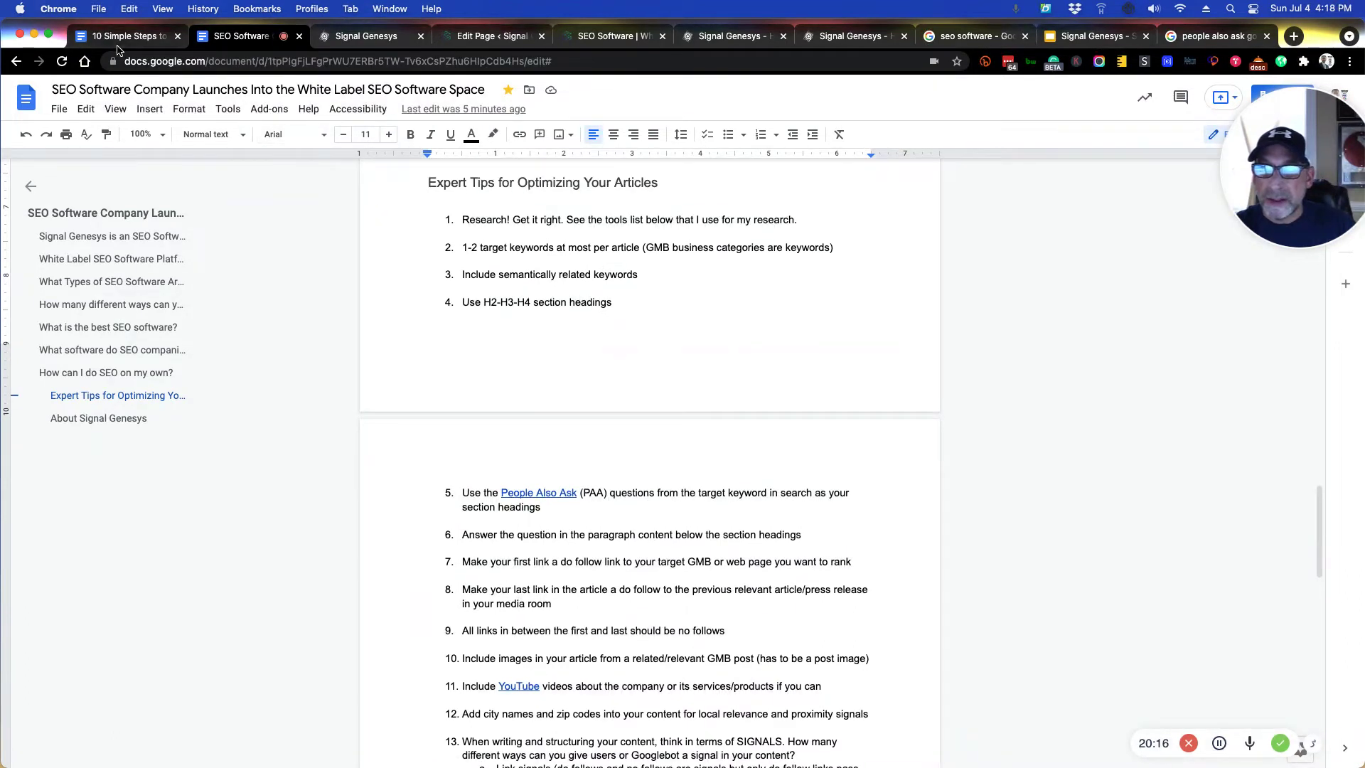
pyautogui.scroll(-1, 639, 392)
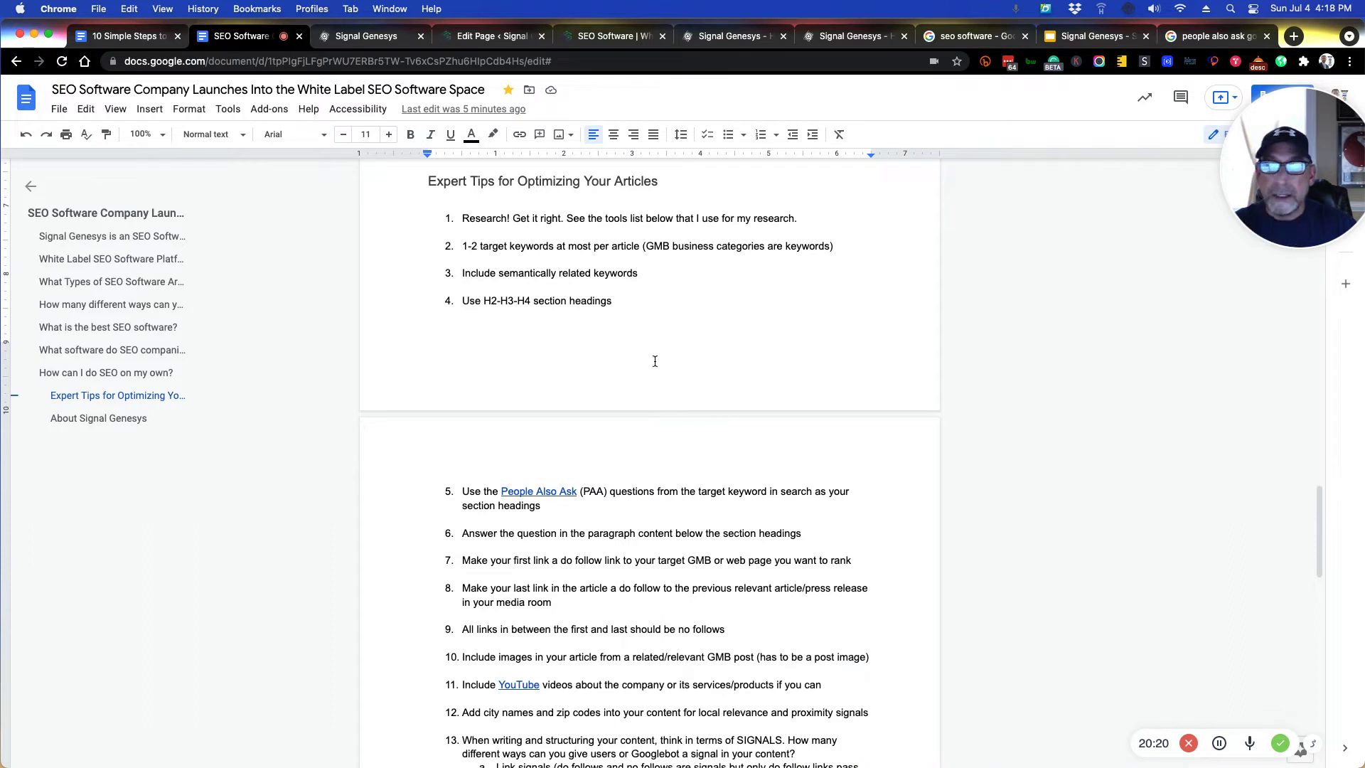
pyautogui.scroll(-2, 655, 361)
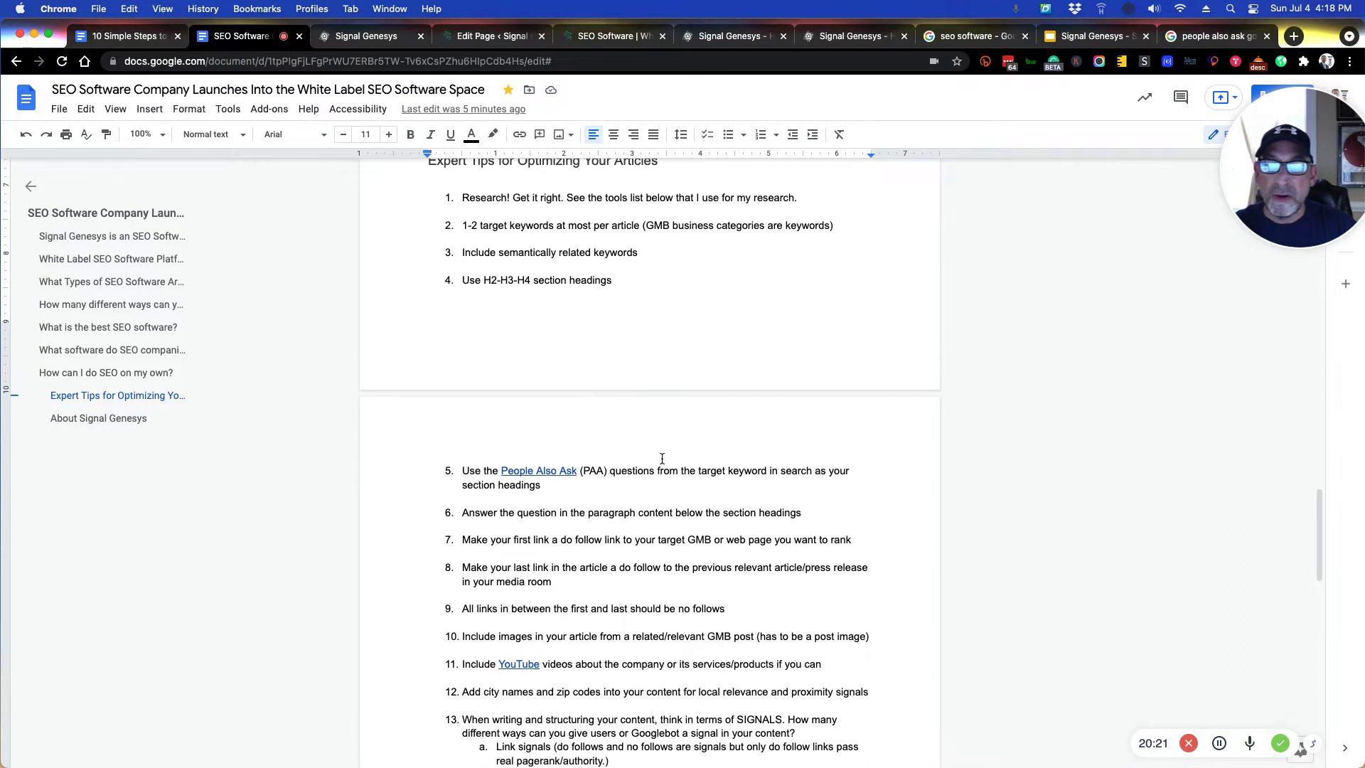
pyautogui.click(536, 450)
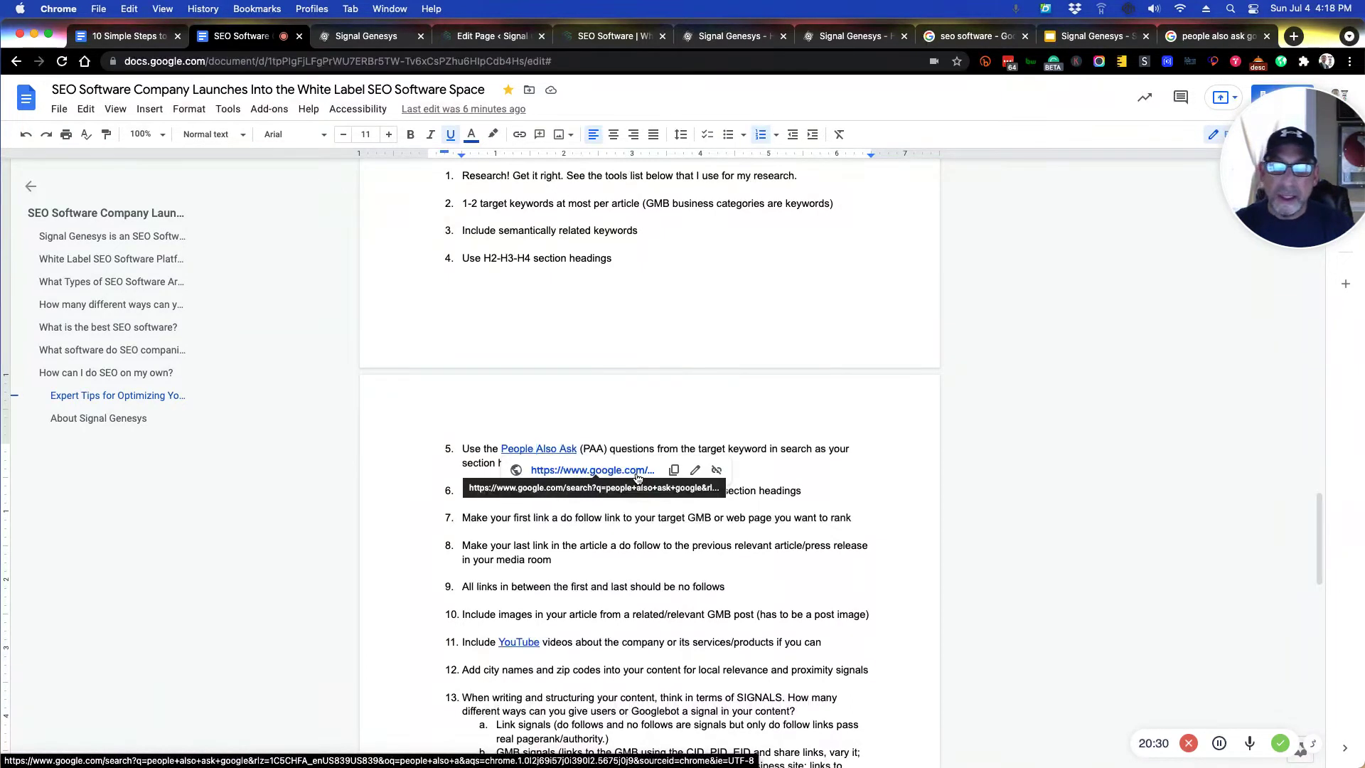
pyautogui.scroll(-4, 596, 479)
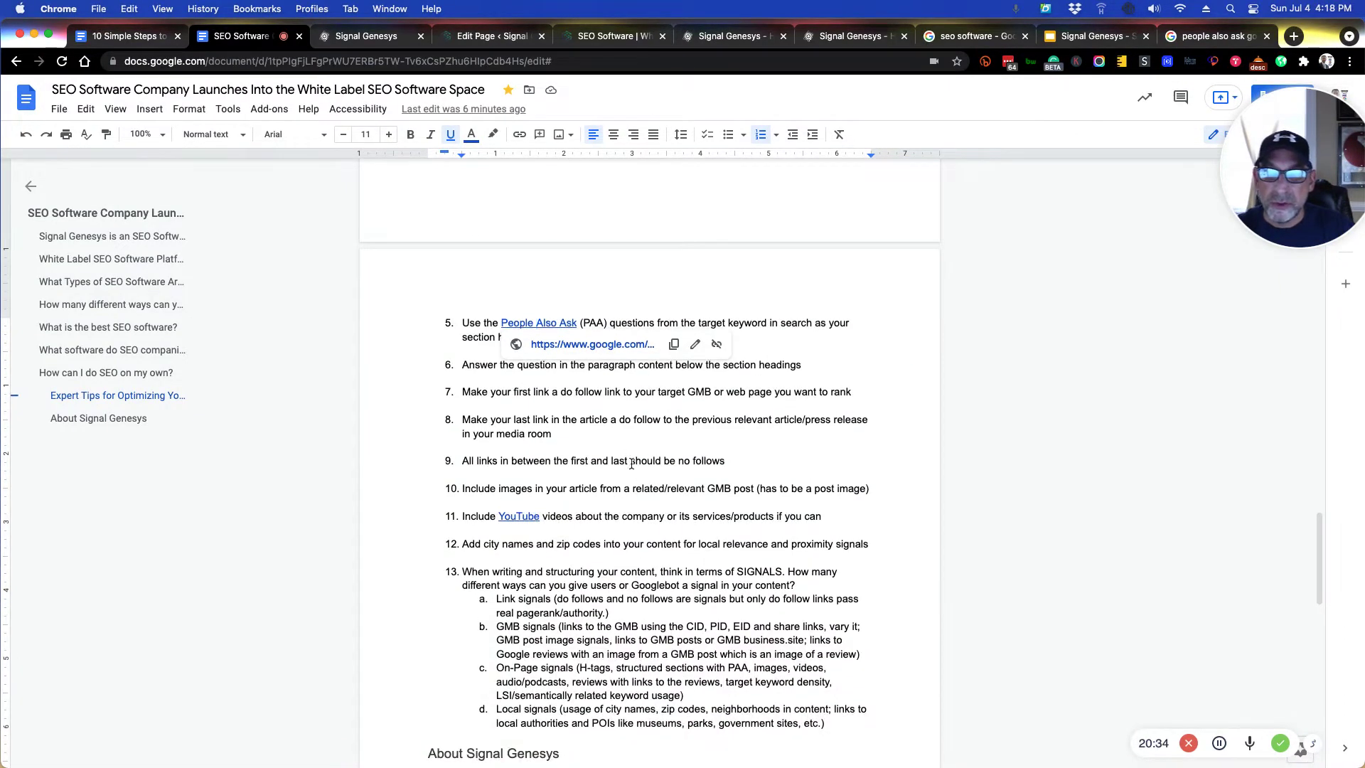
pyautogui.scroll(-1, 630, 462)
pyautogui.click(506, 477)
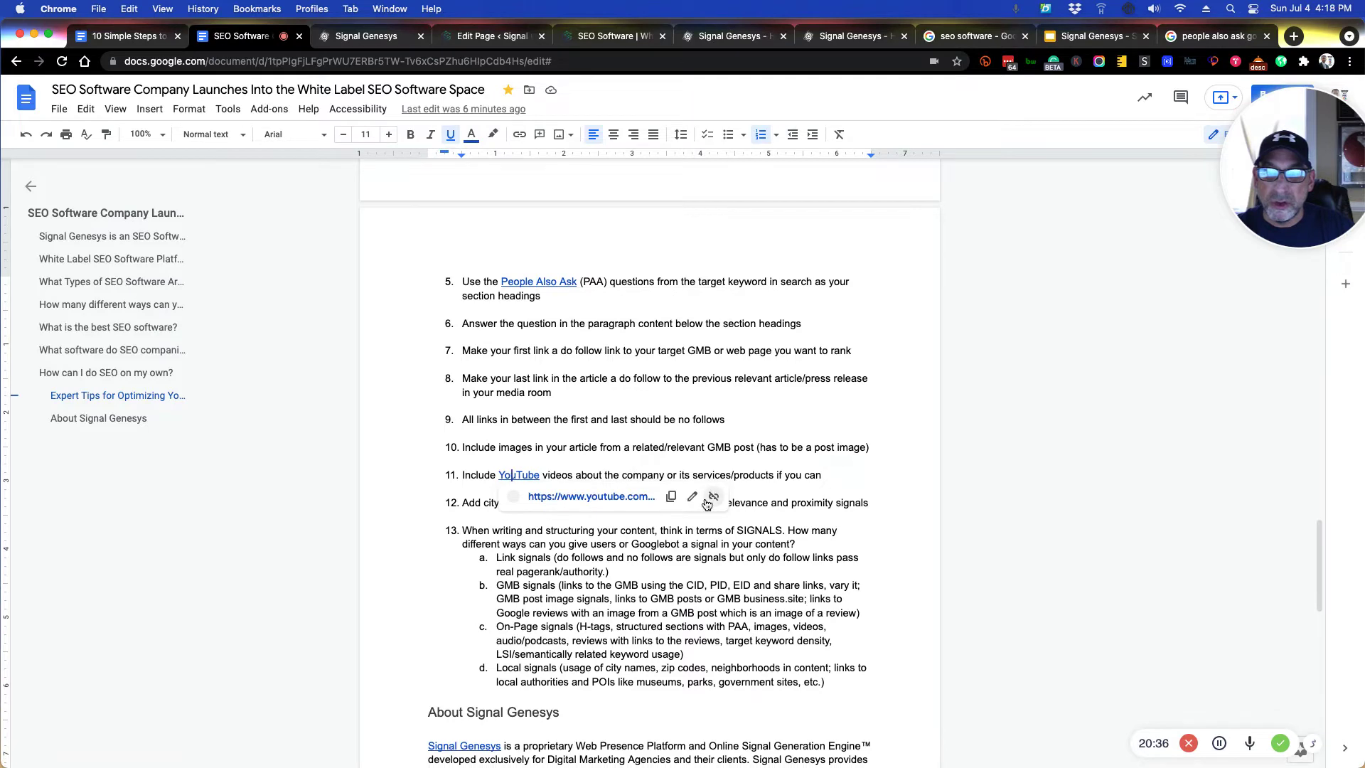
pyautogui.click(591, 626)
pyautogui.scroll(-5, 595, 616)
pyautogui.scroll(-2, 611, 597)
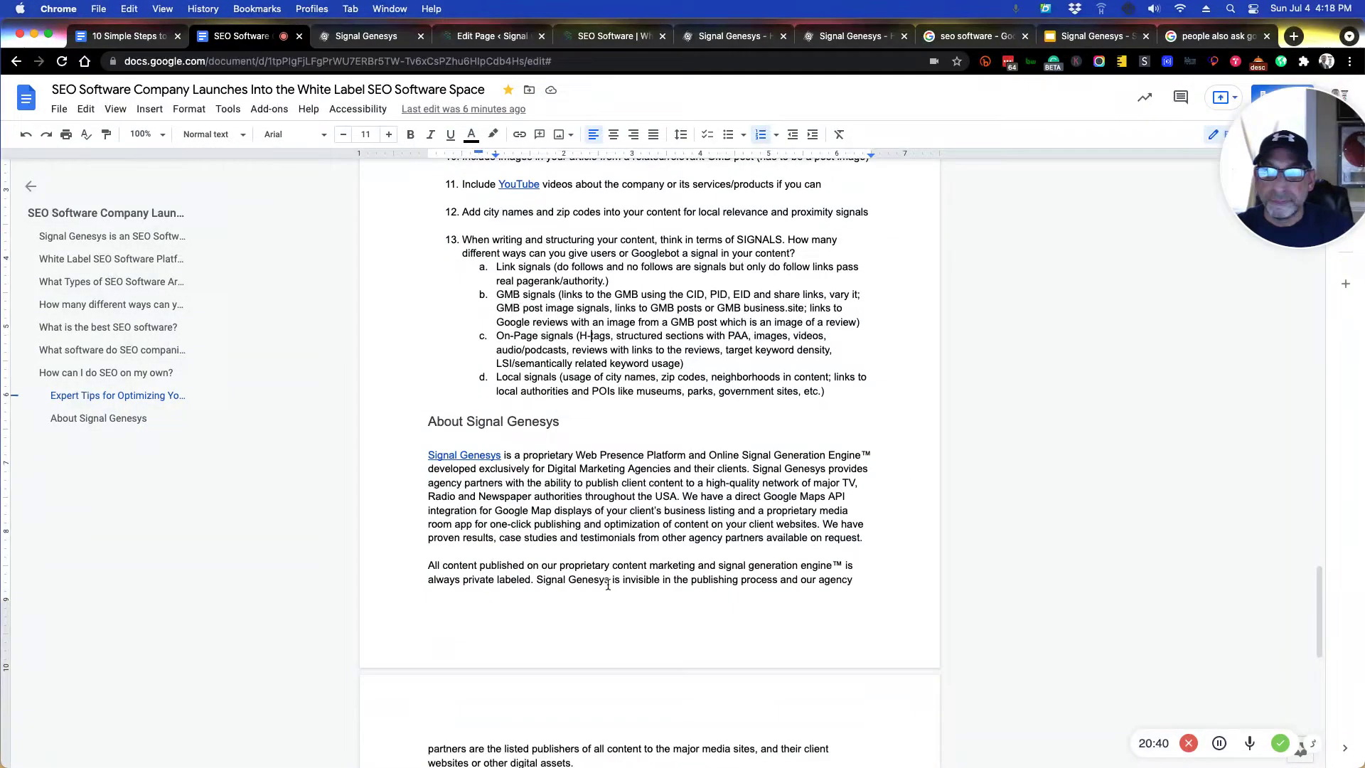
# - Return to the start of the press release and review its headline, subheadline and opening body sections
pyautogui.scroll(15, 624, 495)
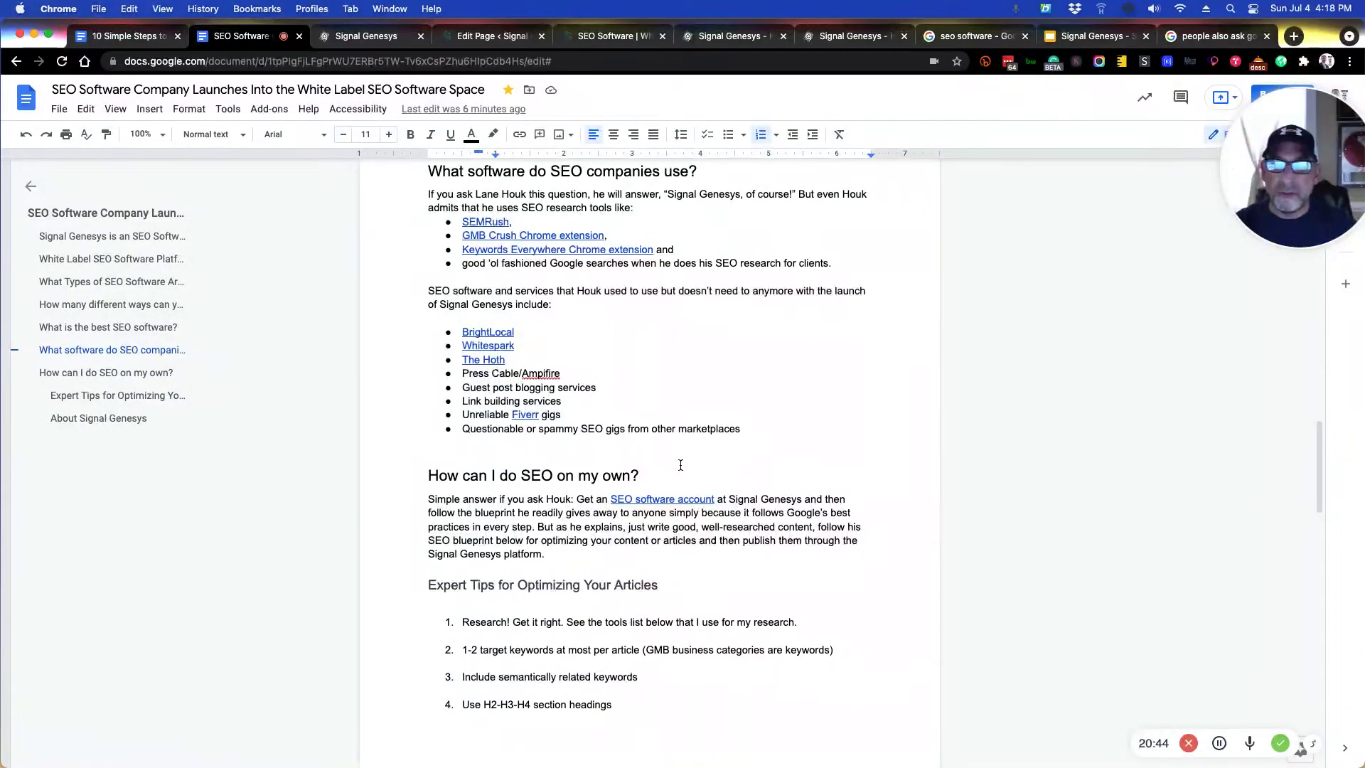
pyautogui.scroll(20, 680, 465)
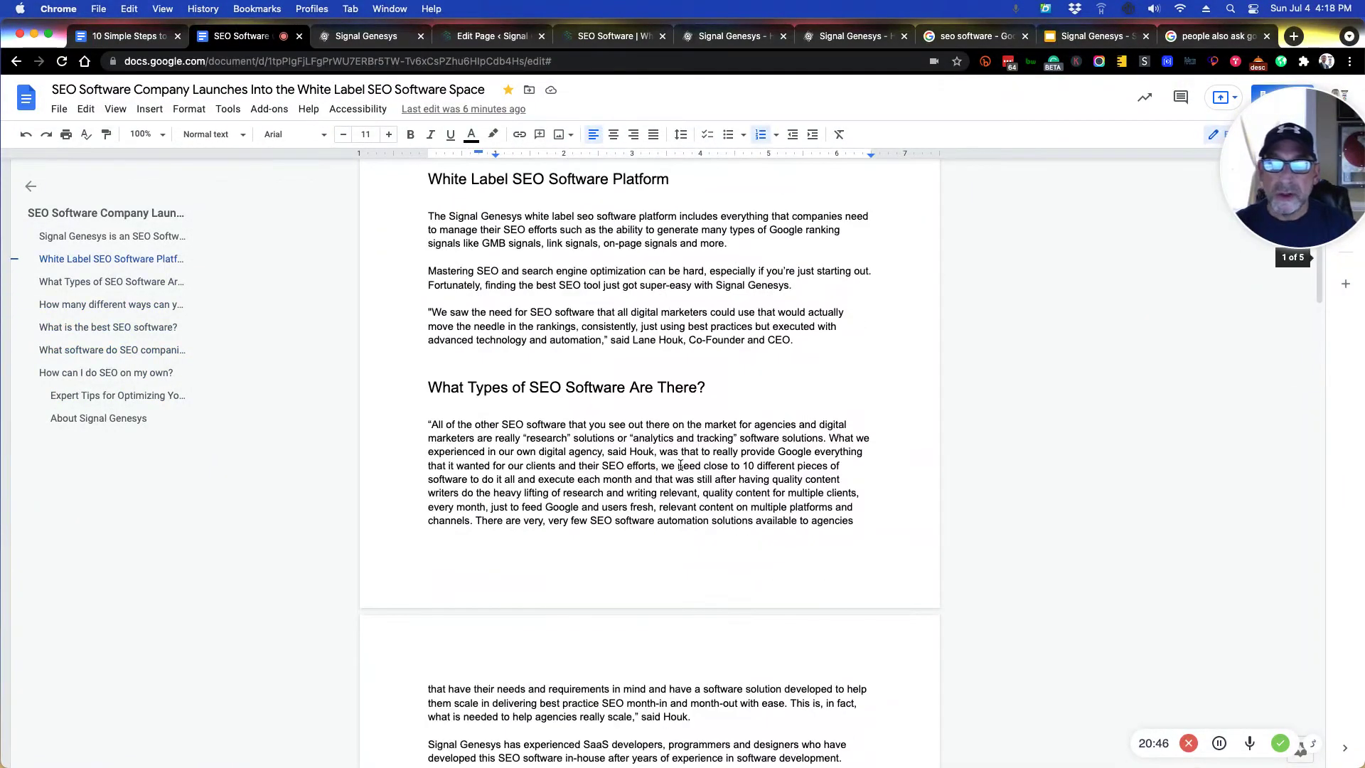
pyautogui.scroll(8, 680, 465)
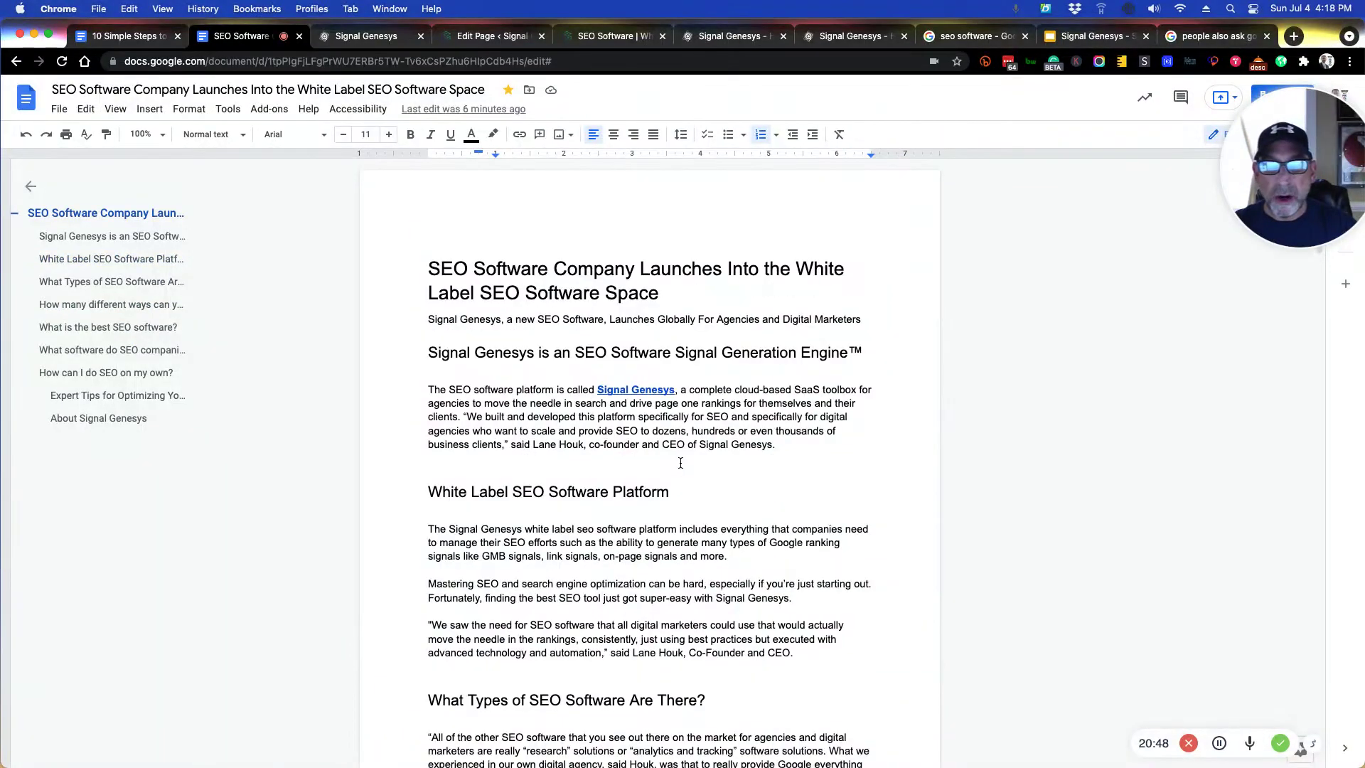
pyautogui.tripleClick(626, 286)
pyautogui.moveTo(425, 318); pyautogui.dragTo(861, 314)
pyautogui.moveTo(425, 353); pyautogui.dragTo(498, 724)
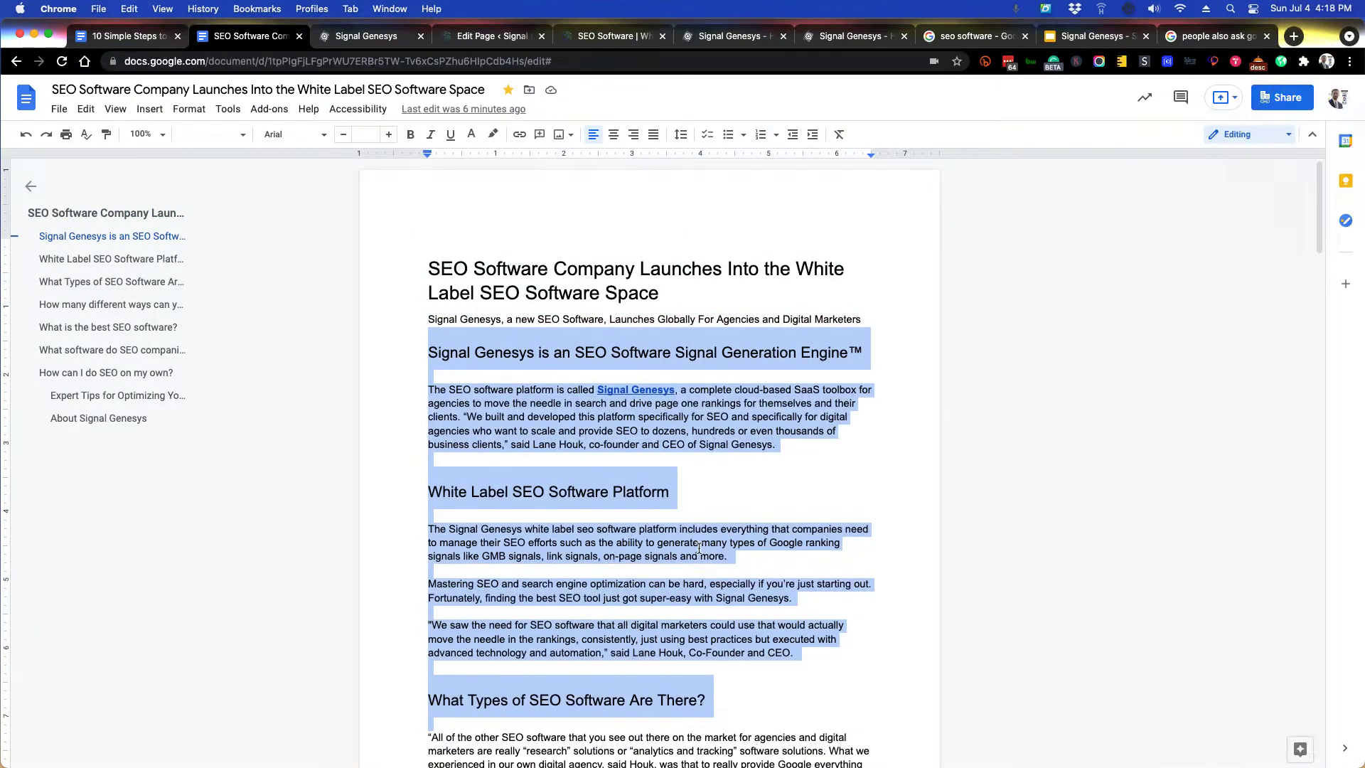
# - Copy the headline "SEO Software Company Launches Into the White Label SEO Software Space" from the document
pyautogui.moveTo(660, 294); pyautogui.dragTo(459, 283)
pyautogui.rightClick(459, 283)
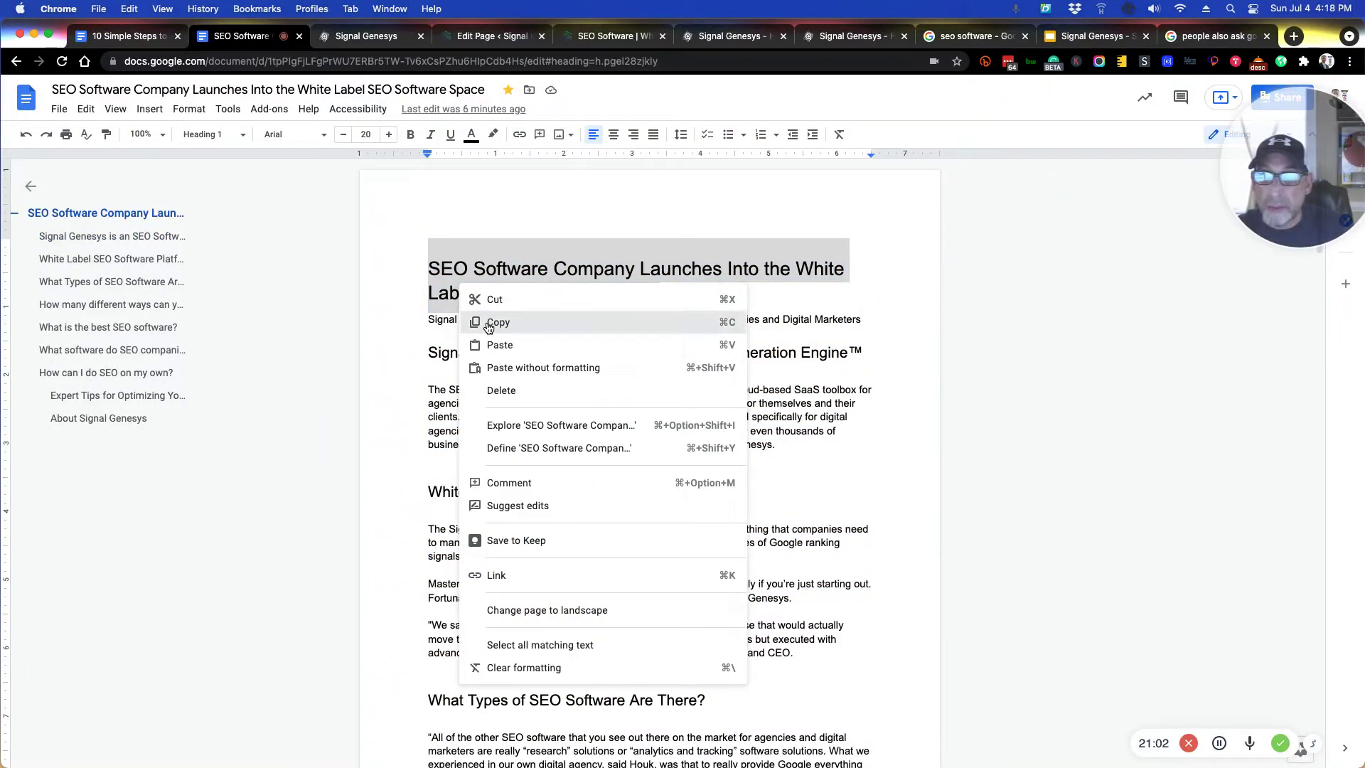
pyautogui.click(478, 318)
# - Switch to the Signal Genesys press release editor, reload it and review the Target Company details and social networks
pyautogui.click(356, 37)
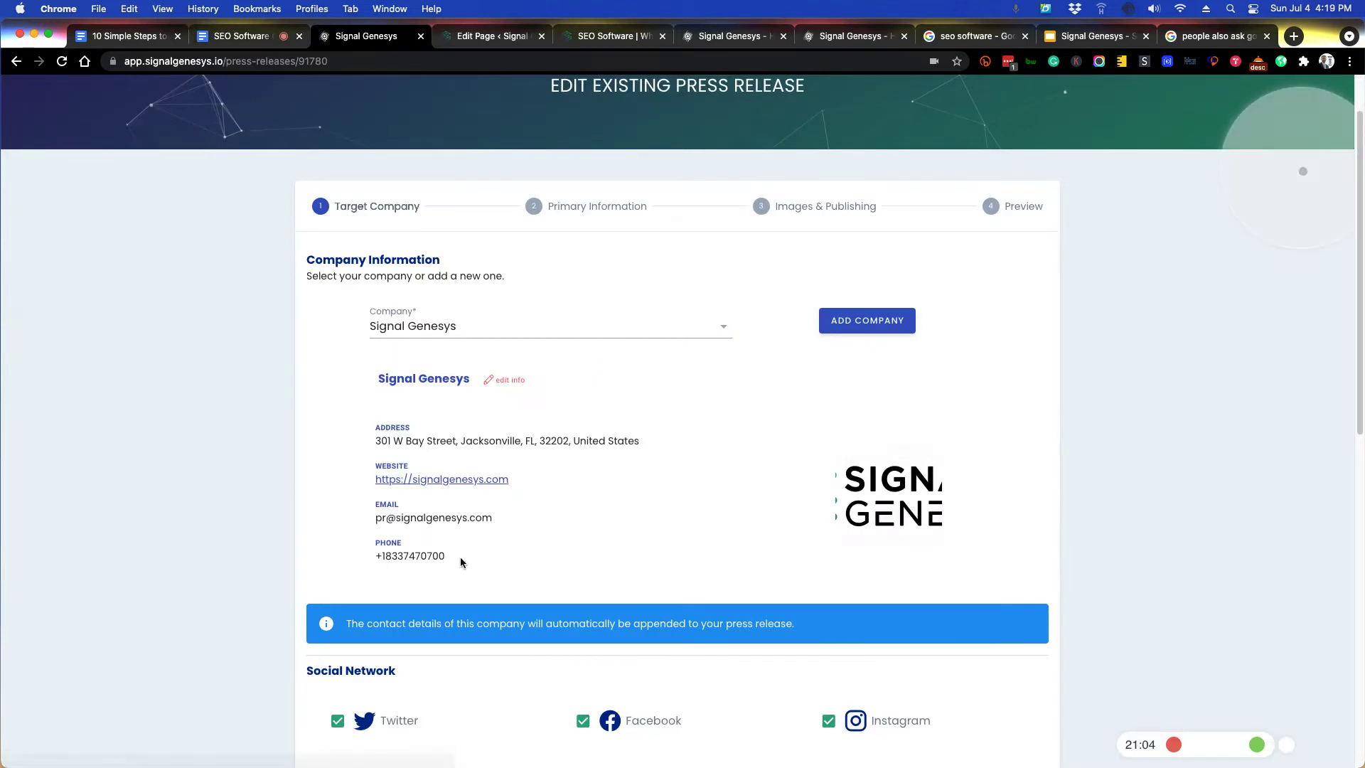
pyautogui.scroll(-4, 505, 459)
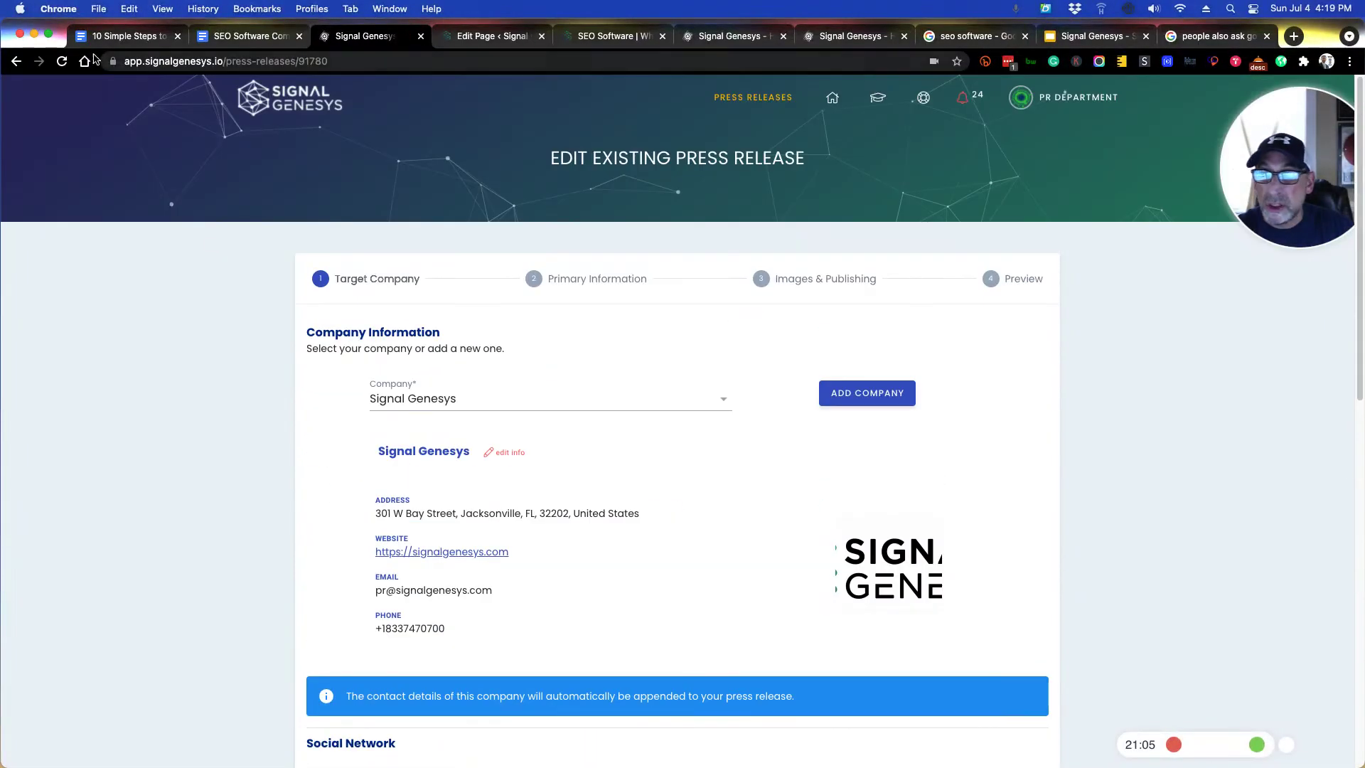
pyautogui.click(62, 61)
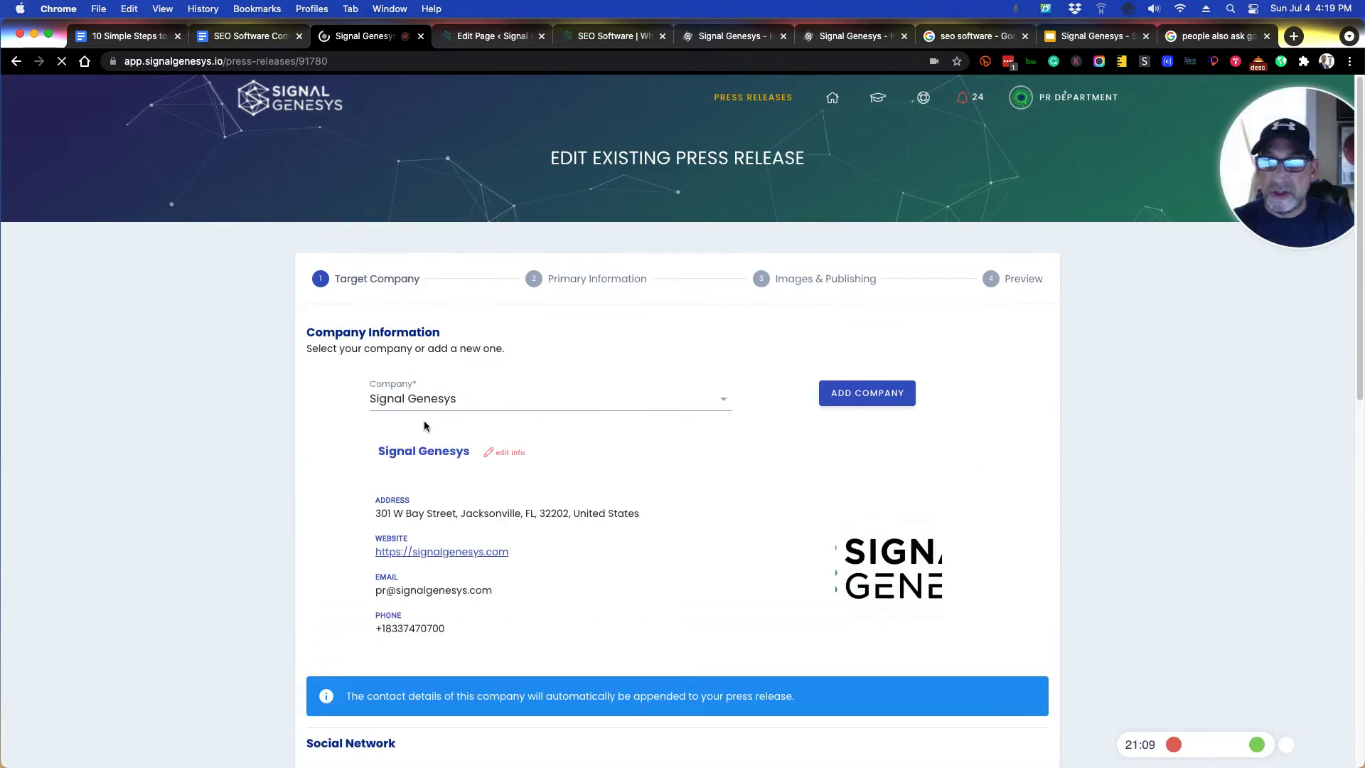
pyautogui.scroll(-8, 619, 631)
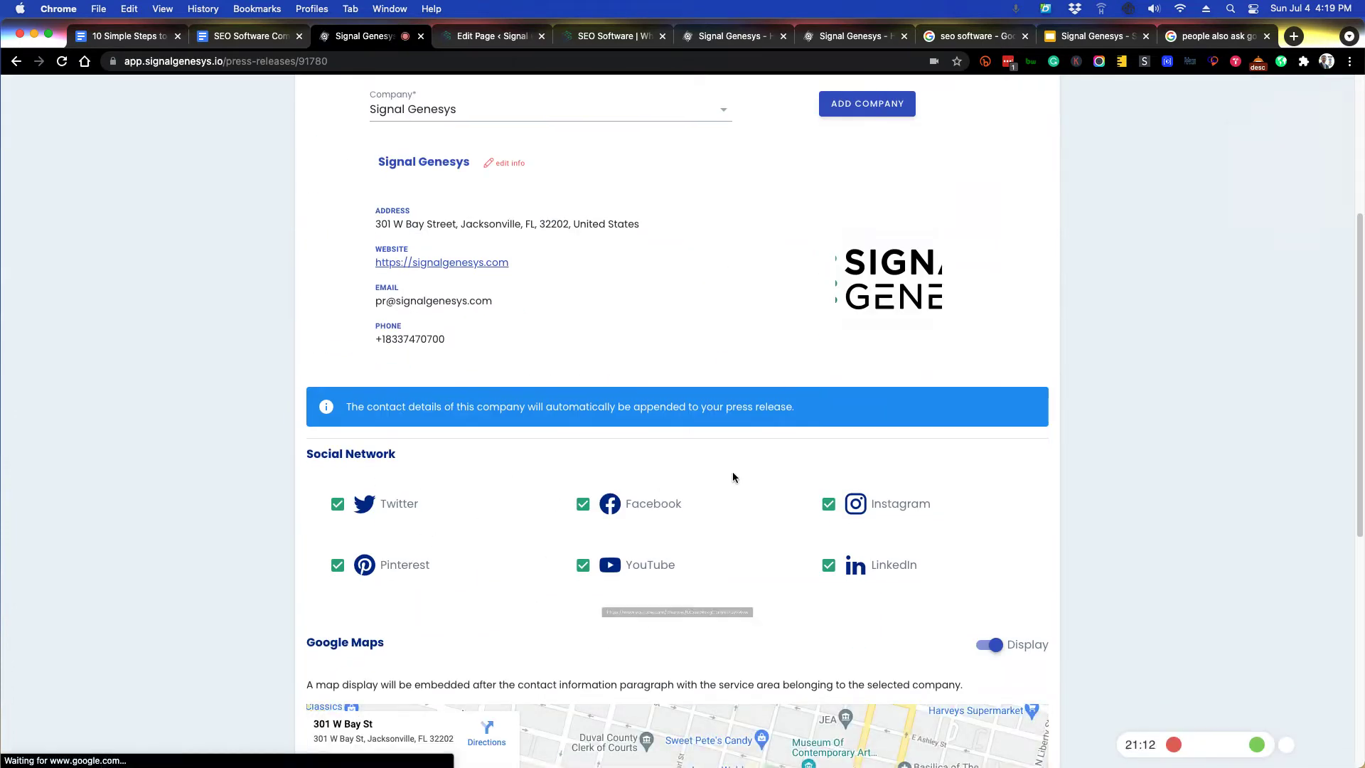
pyautogui.scroll(-1, 696, 547)
pyautogui.scroll(9, 661, 426)
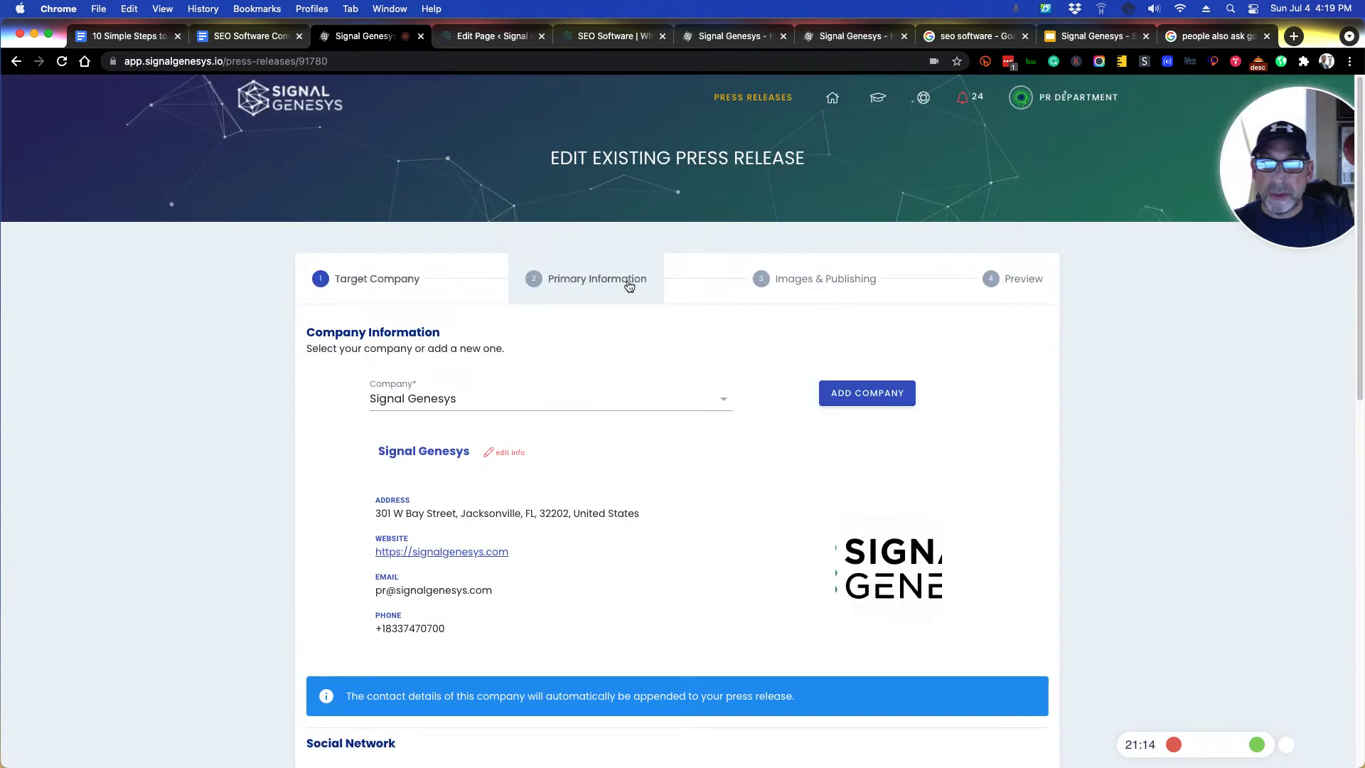
# - Paste the copied headline into the Headline field of the Primary Information section and check its maximum-length requirement
pyautogui.click(597, 278)
pyautogui.click(358, 364)
pyautogui.press('super+v')
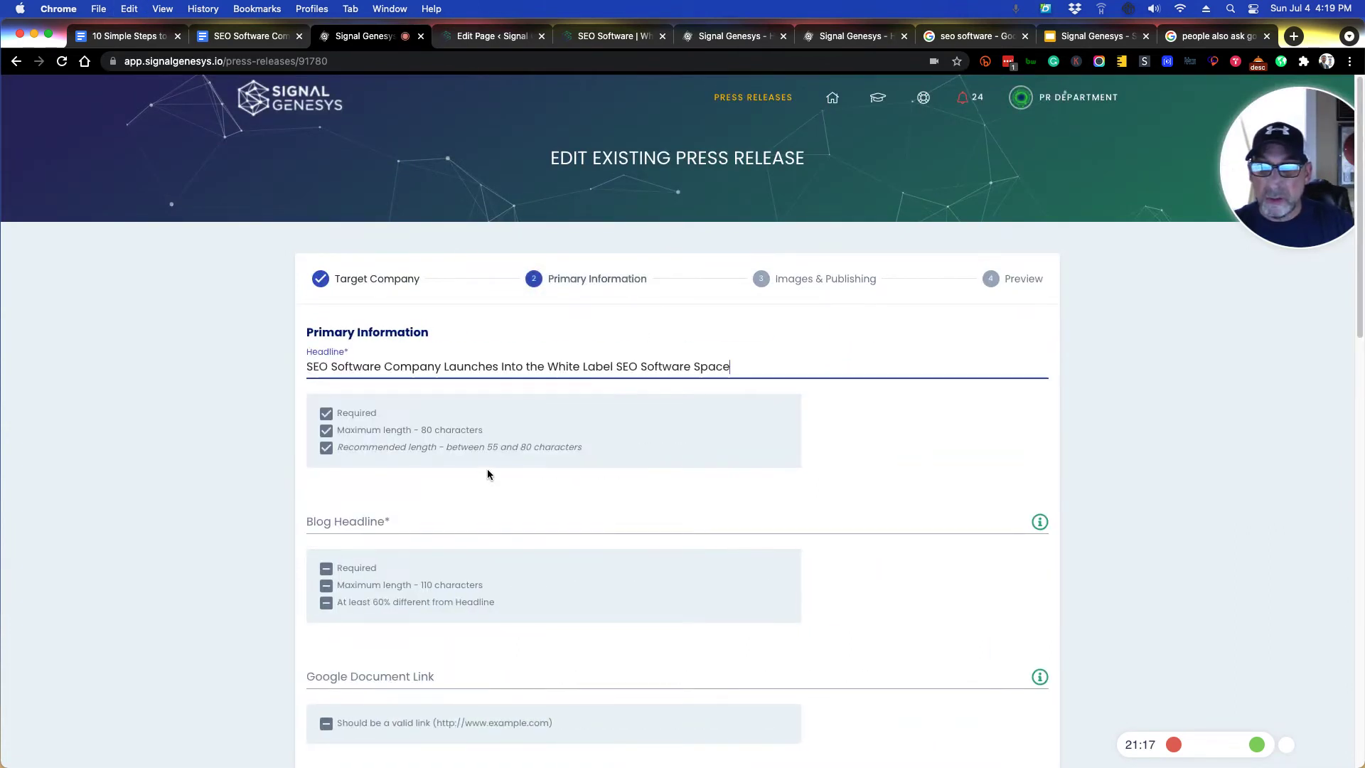
pyautogui.doubleClick(428, 430)
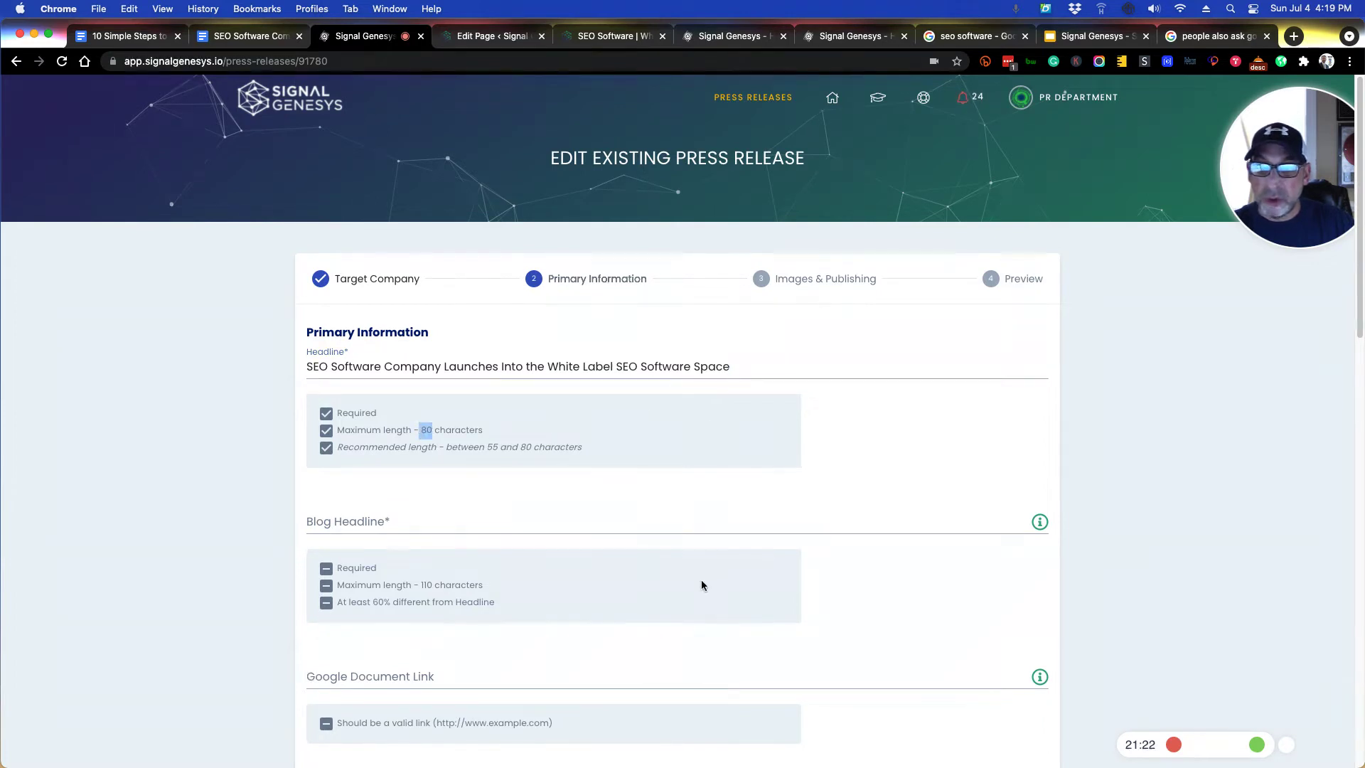
# - Fill the Blog Headline with the document's subheadline "Signal Genesys, a new SEO Software, Launches Globally For Agencies and Digital Marketers"
pyautogui.click(500, 526)
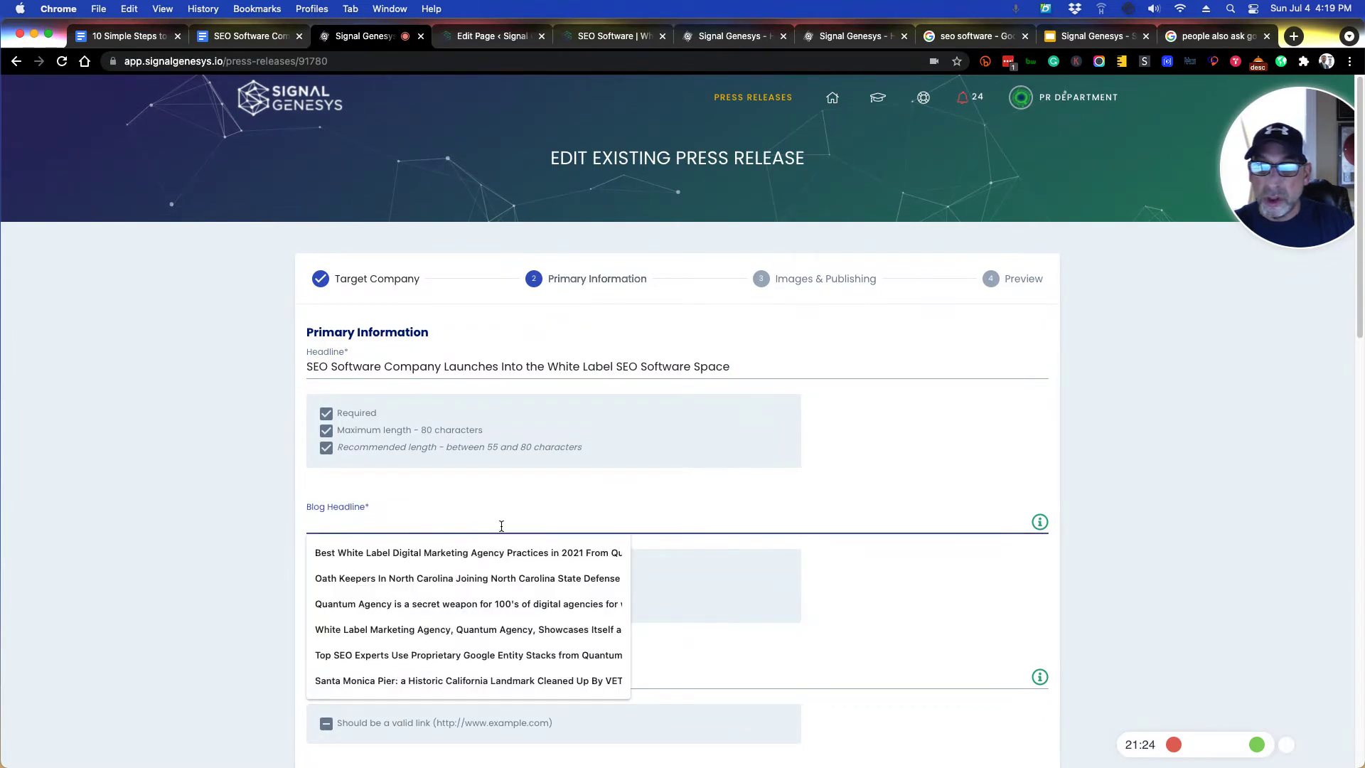
pyautogui.click(228, 37)
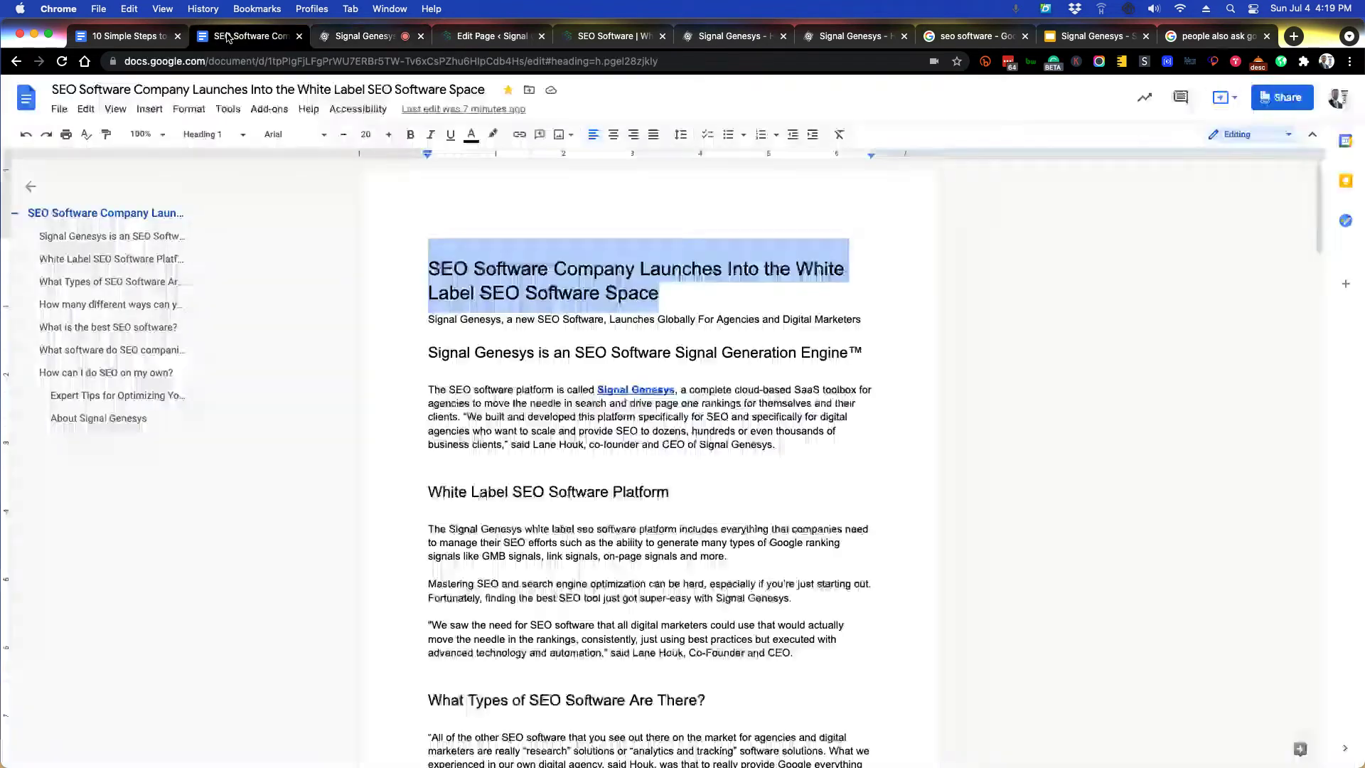
pyautogui.click(428, 320)
pyautogui.moveTo(428, 320); pyautogui.dragTo(864, 316)
pyautogui.rightClick(844, 323)
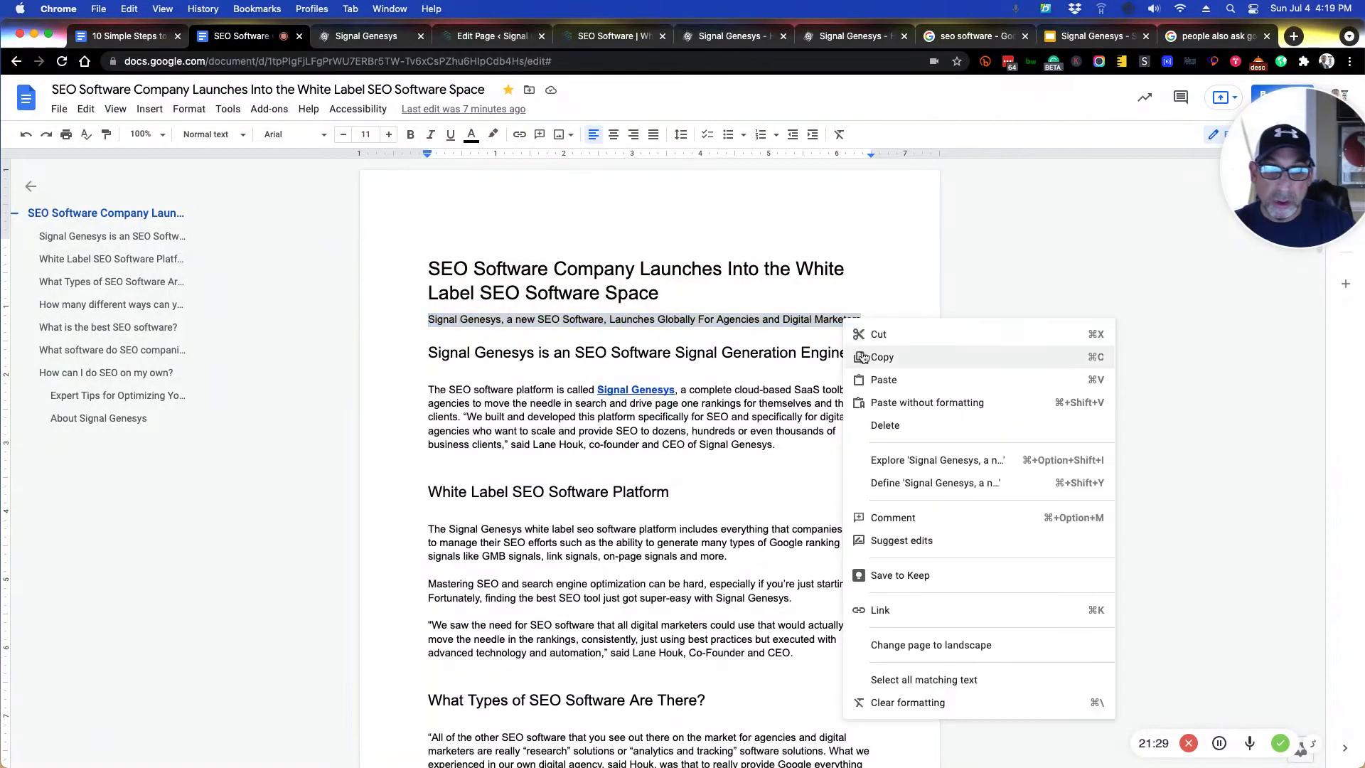
pyautogui.click(881, 442)
pyautogui.click(343, 37)
pyautogui.click(375, 521)
pyautogui.press('super+v')
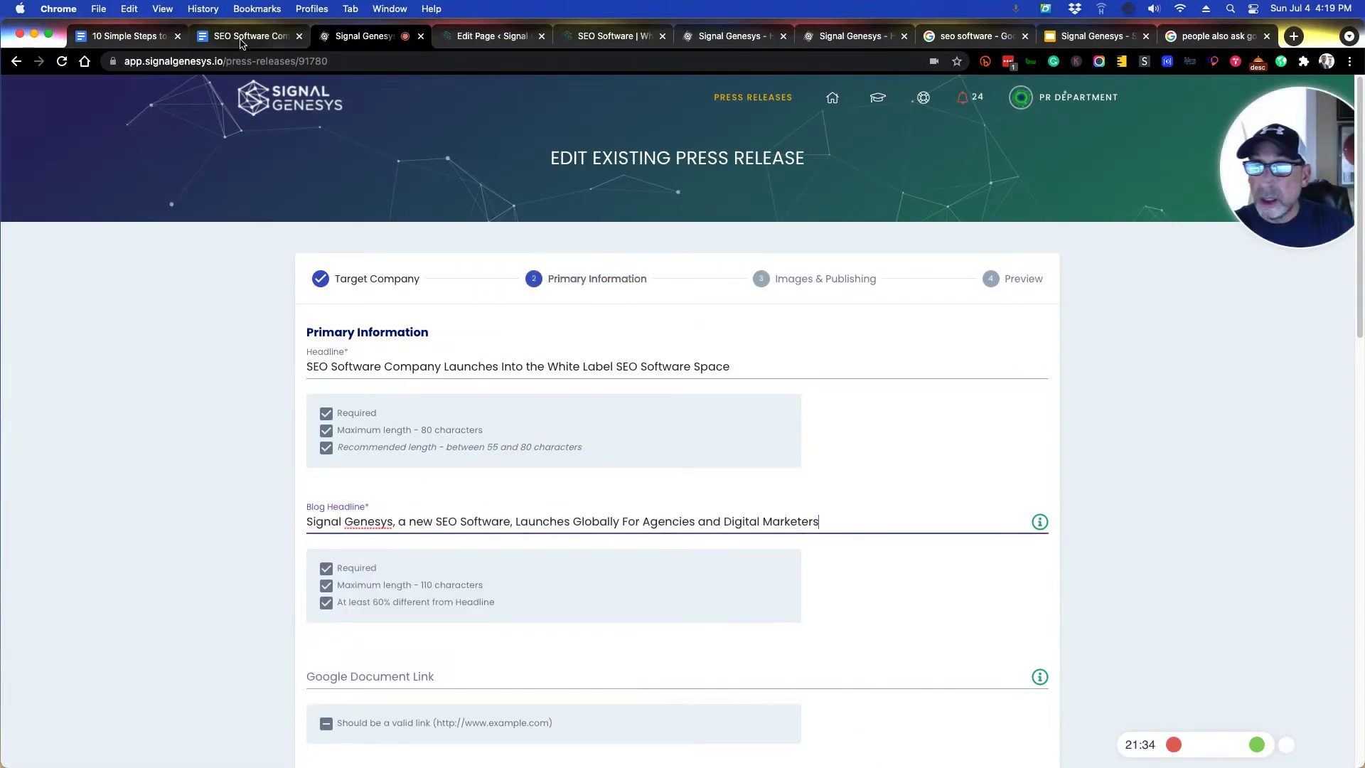
# - Copy the press release document's URL into the Google Document Link field of the Signal Genesys form
pyautogui.click(243, 36)
pyautogui.click(309, 61)
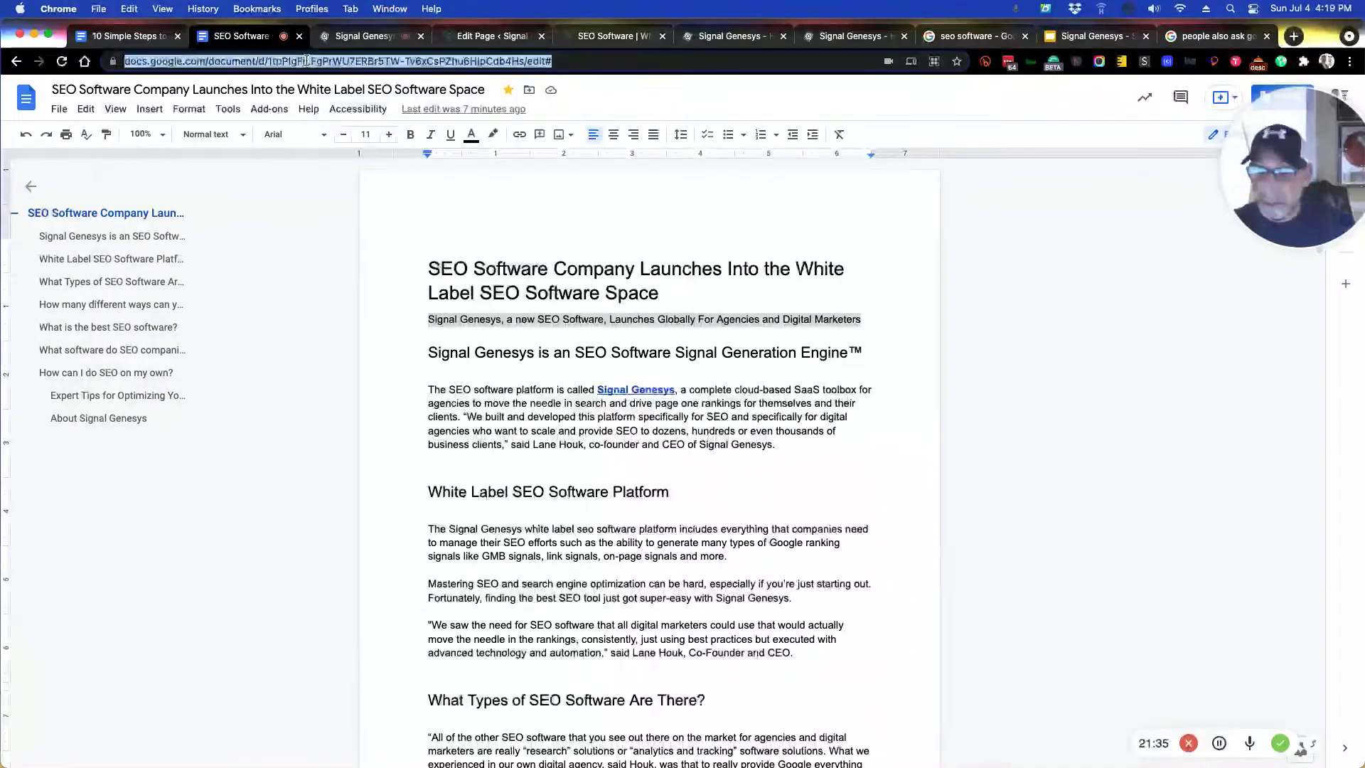
pyautogui.click(352, 36)
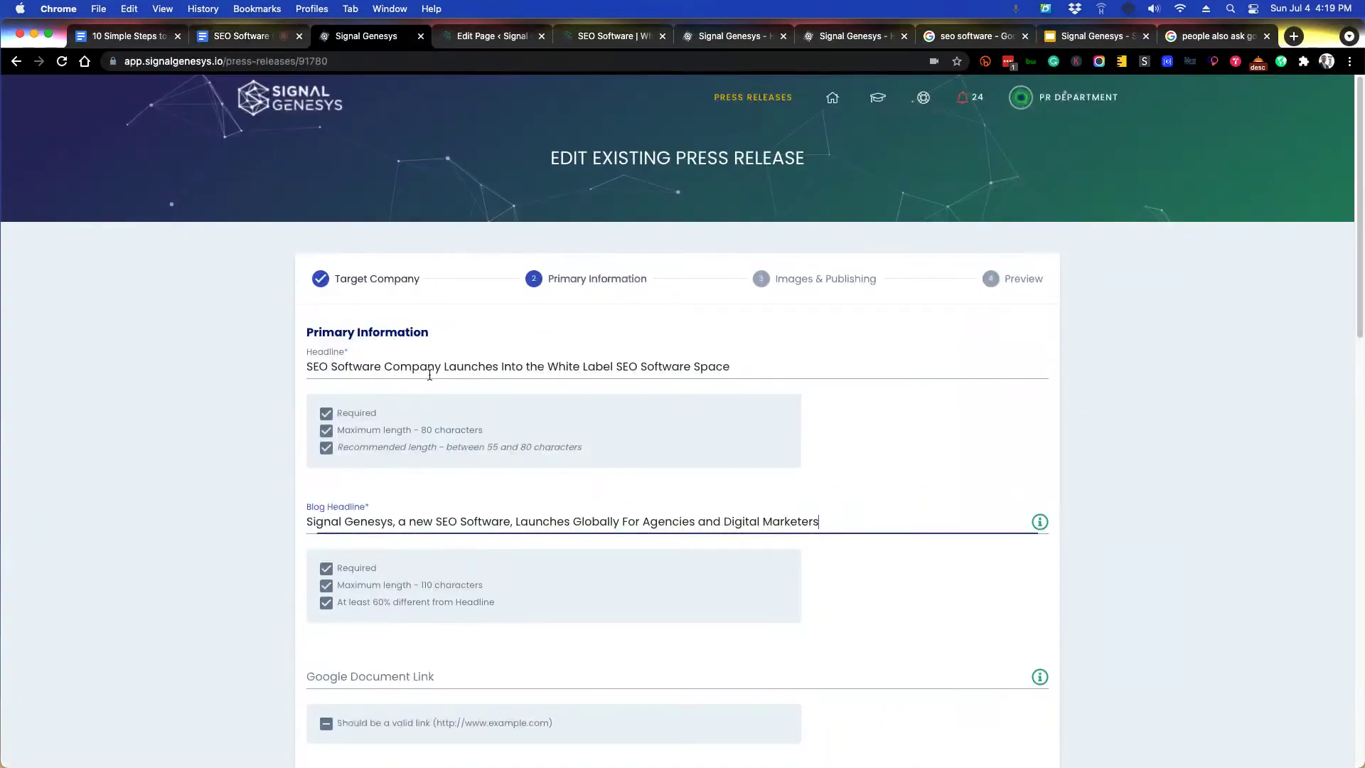
pyautogui.click(338, 579)
pyautogui.press('super+v')
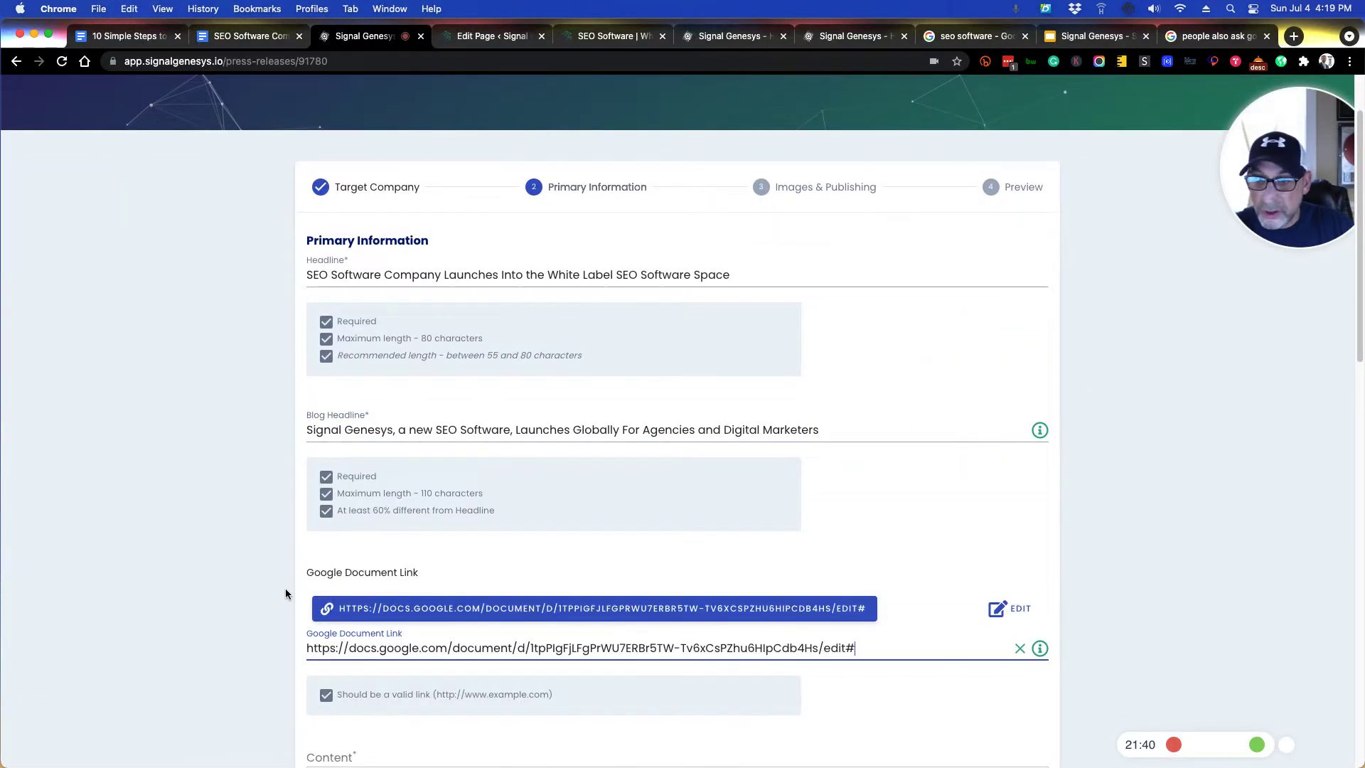
pyautogui.scroll(-3, 284, 585)
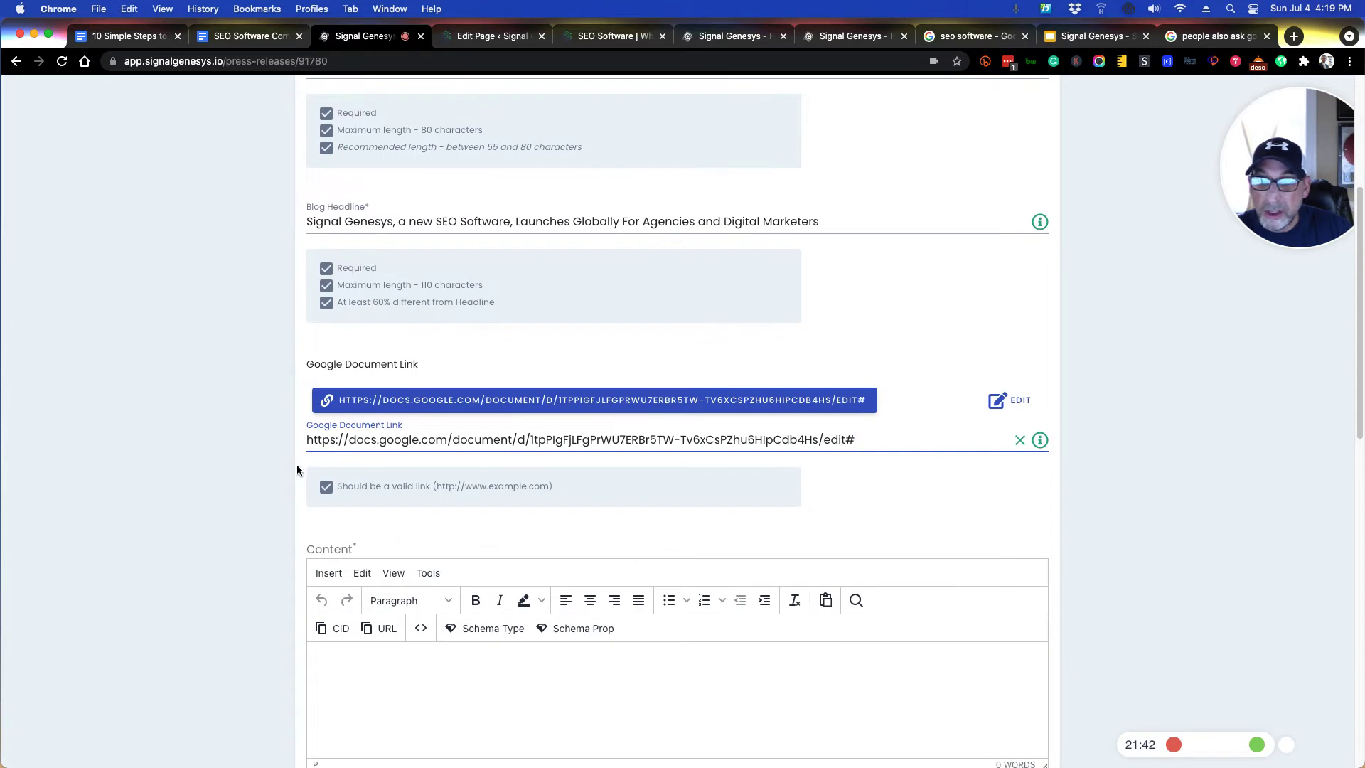
pyautogui.click(197, 486)
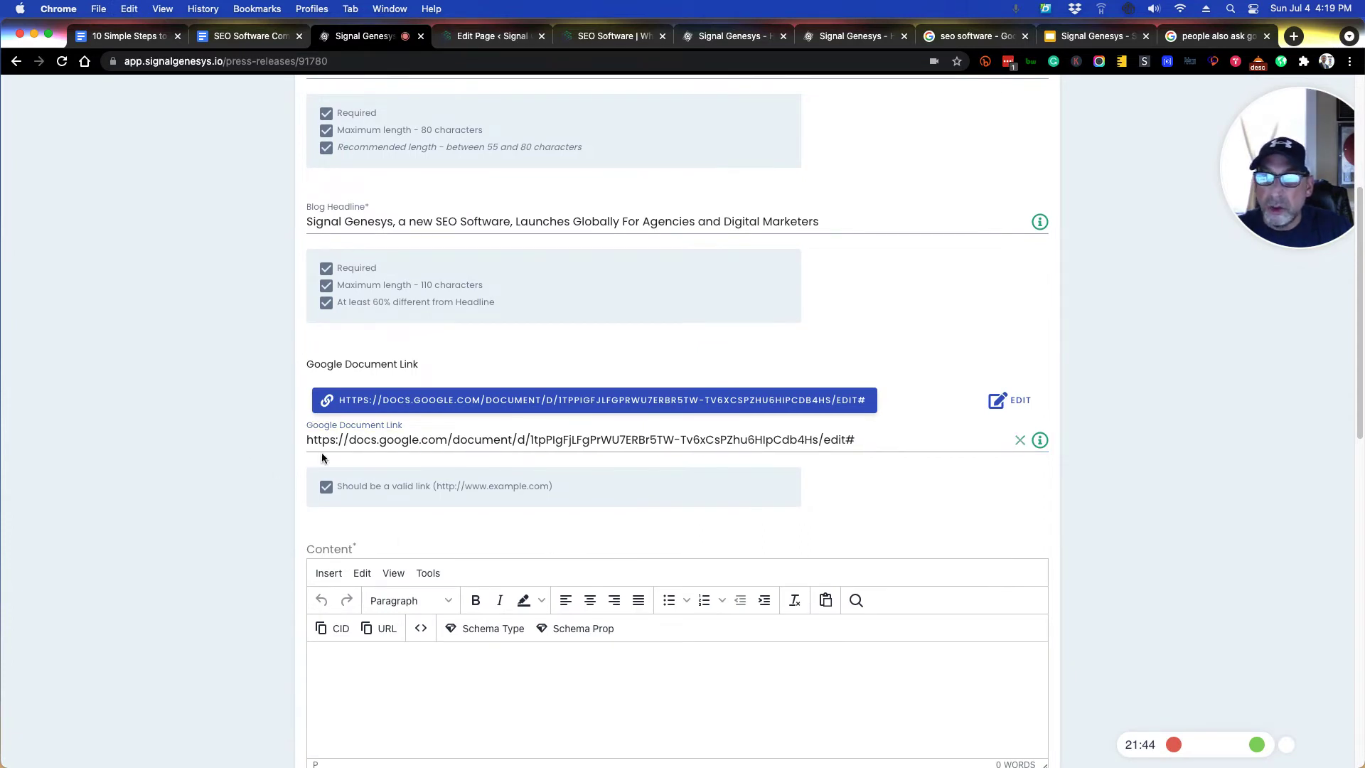
# - Copy the press release body from the Google document, starting at its "Signal Generation Engine™" heading, and paste it into the Content field
pyautogui.scroll(-3, 227, 496)
pyautogui.scroll(-1, 227, 496)
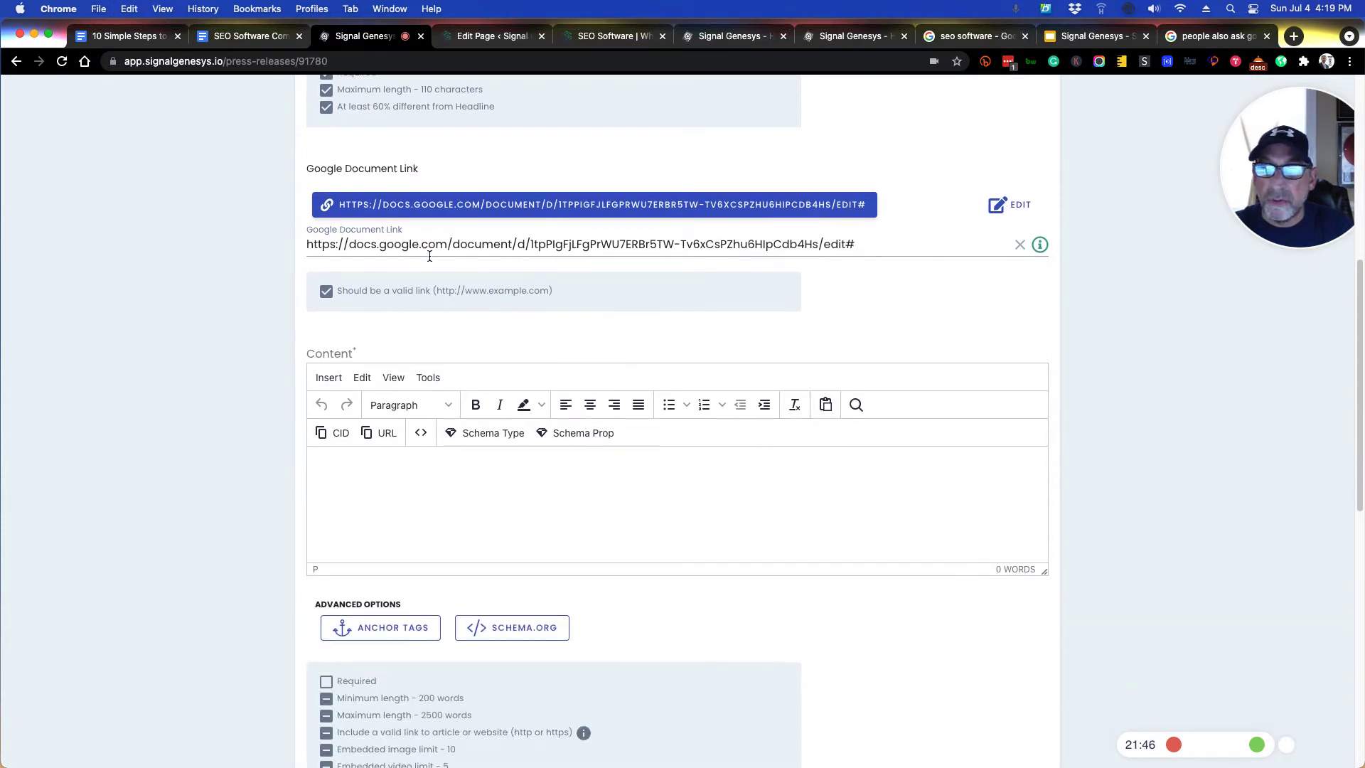
pyautogui.click(249, 37)
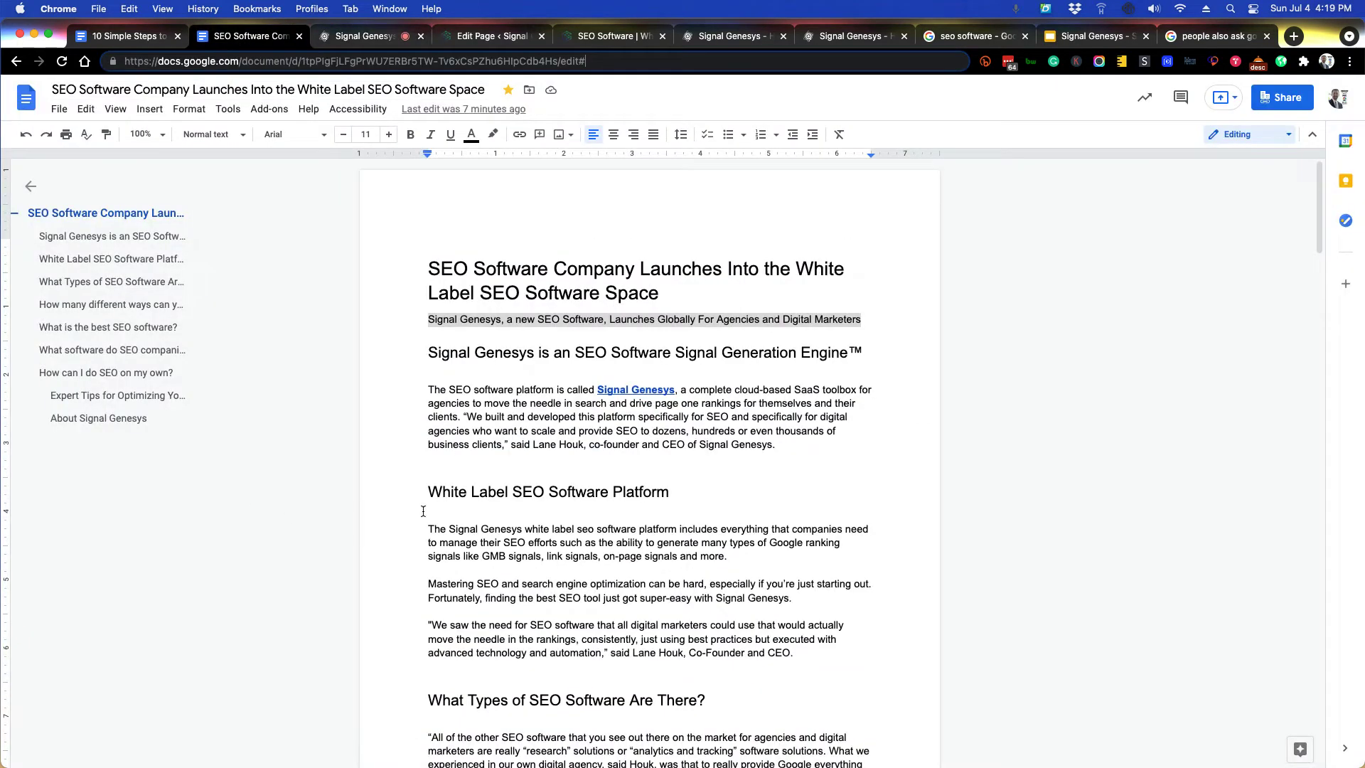
pyautogui.moveTo(425, 352); pyautogui.dragTo(578, 229)
pyautogui.rightClick(547, 225)
pyautogui.click(568, 257)
pyautogui.hotkey('ctrl', 'Tab')
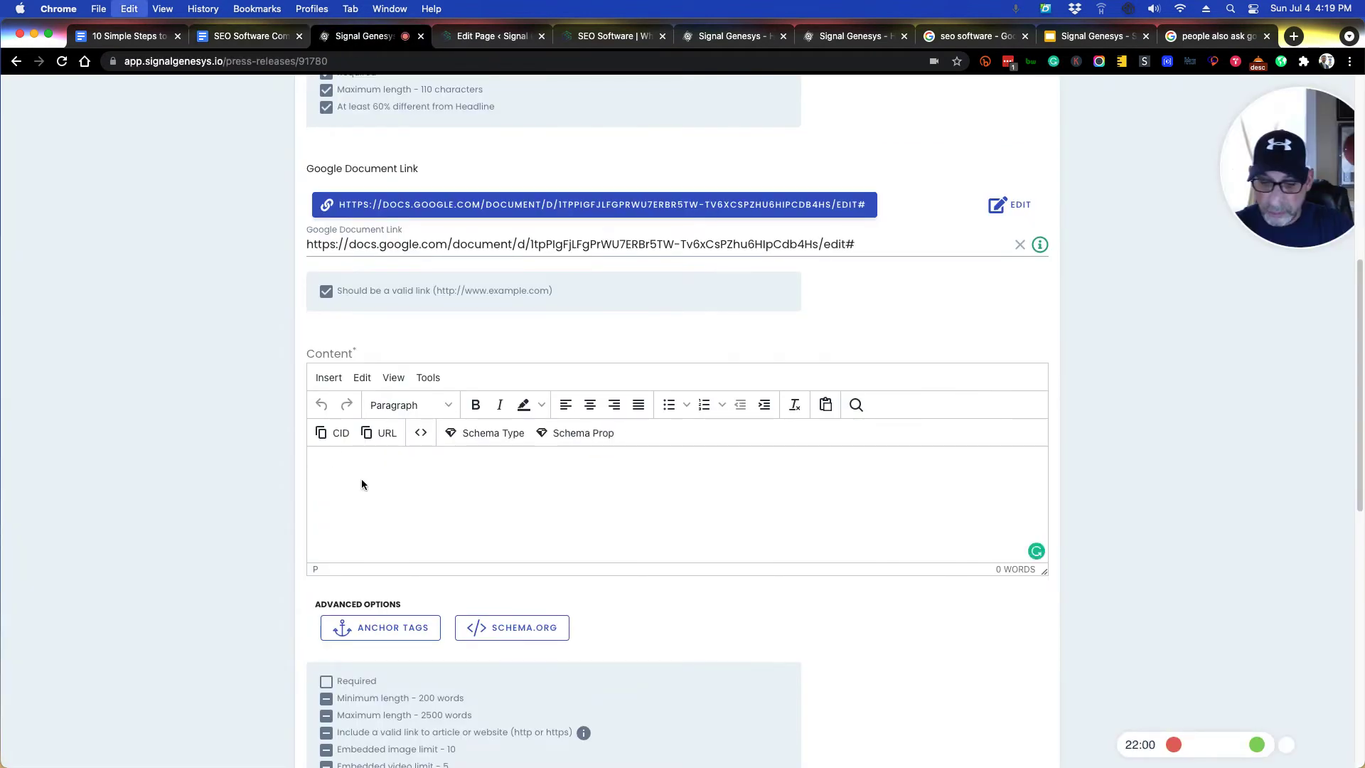
pyautogui.press('super+v')
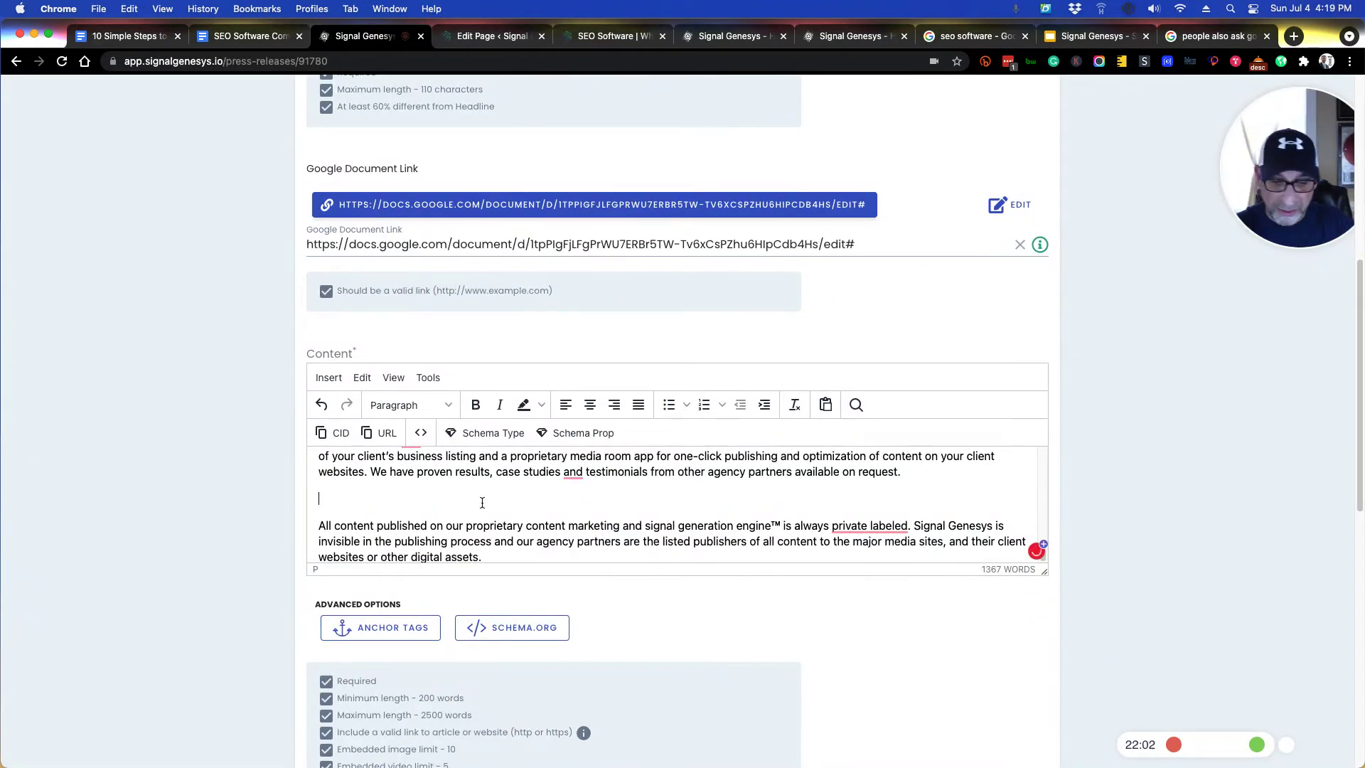
# - Remove the blank line in the "About Signal Genesys" section and enlarge the Content editor's height
pyautogui.press('BackSpace')
pyautogui.moveTo(1032, 577); pyautogui.dragTo(1032, 767)
pyautogui.press('BackSpace')
pyautogui.scroll(5, 406, 544)
# - Remove the blank lines between the numbered tips from "Include images in your article" through "When writing and structuring your content"
pyautogui.click(391, 546)
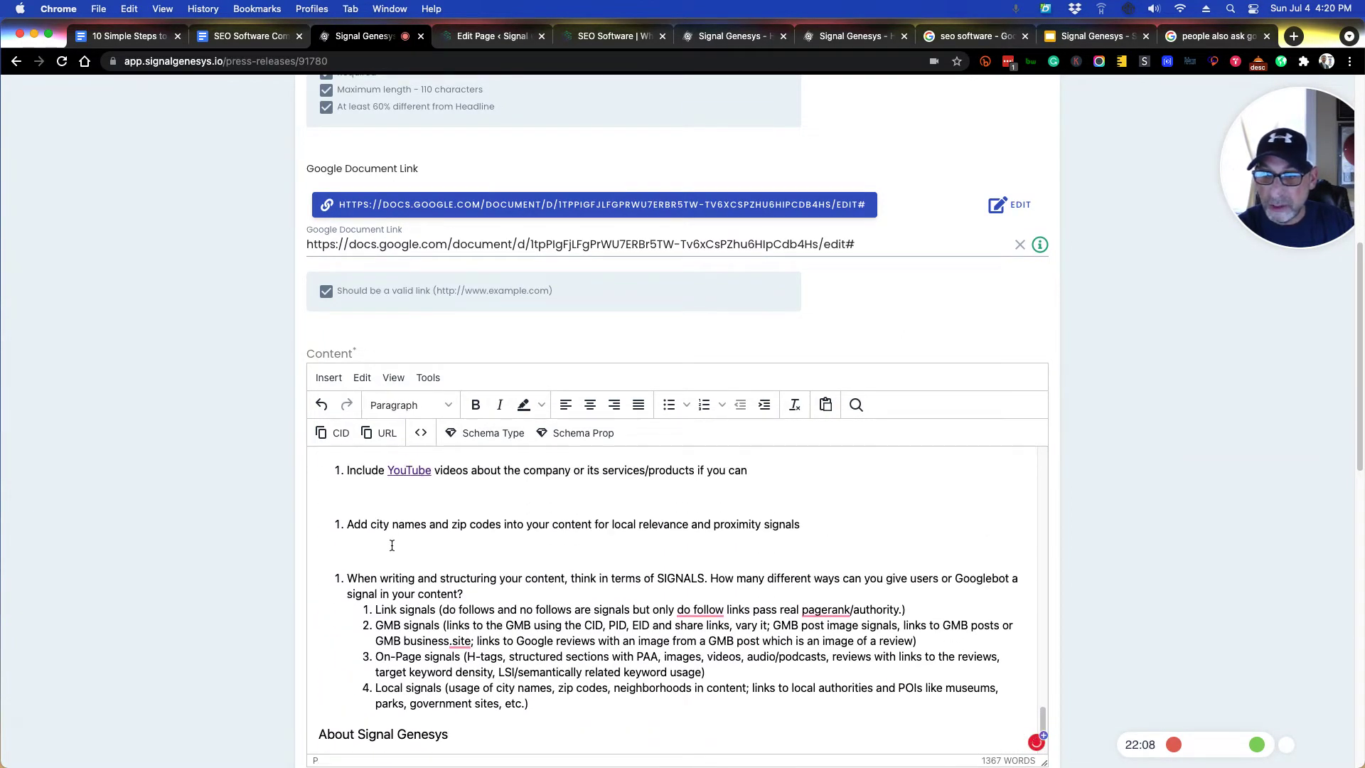
pyautogui.press('BackSpace')
pyautogui.click(382, 506)
pyautogui.press('BackSpace')
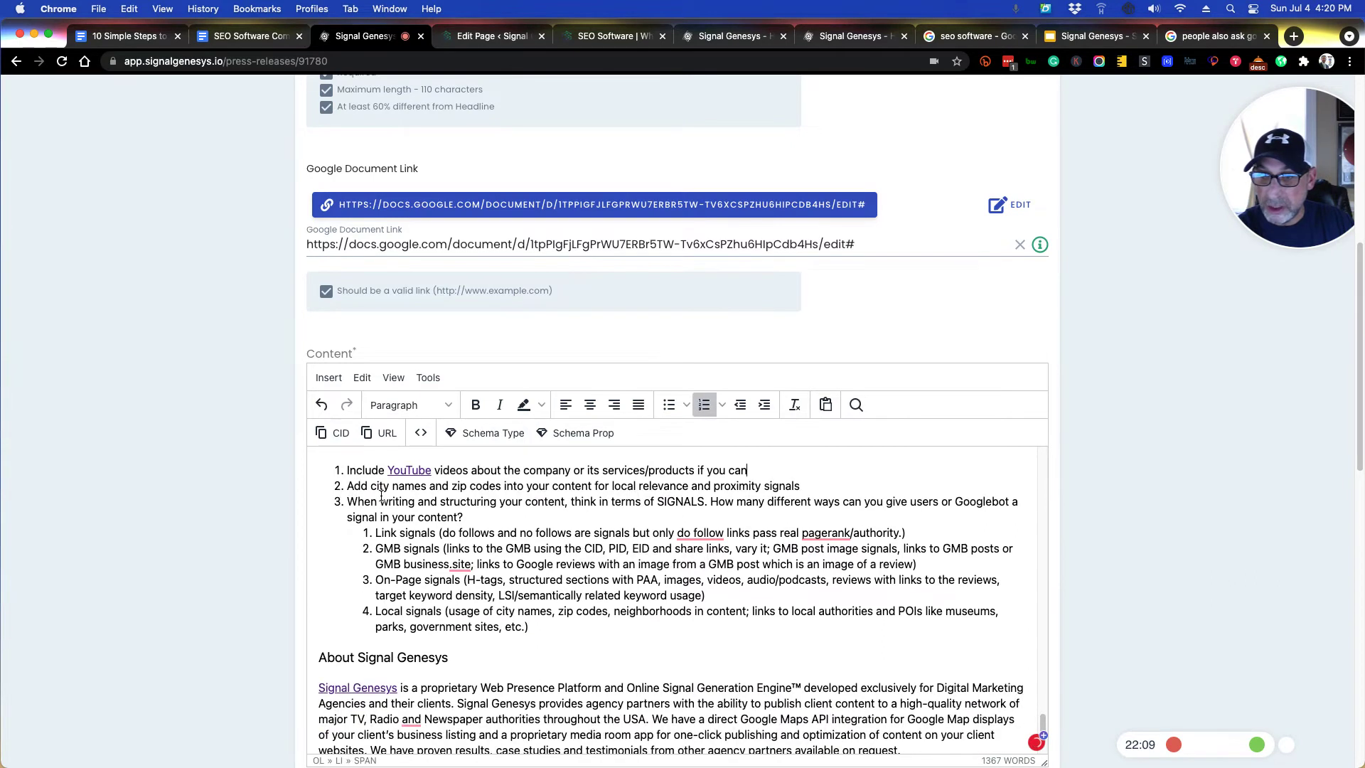
pyautogui.scroll(2, 347, 525)
pyautogui.click(347, 510)
pyautogui.press('BackSpace')
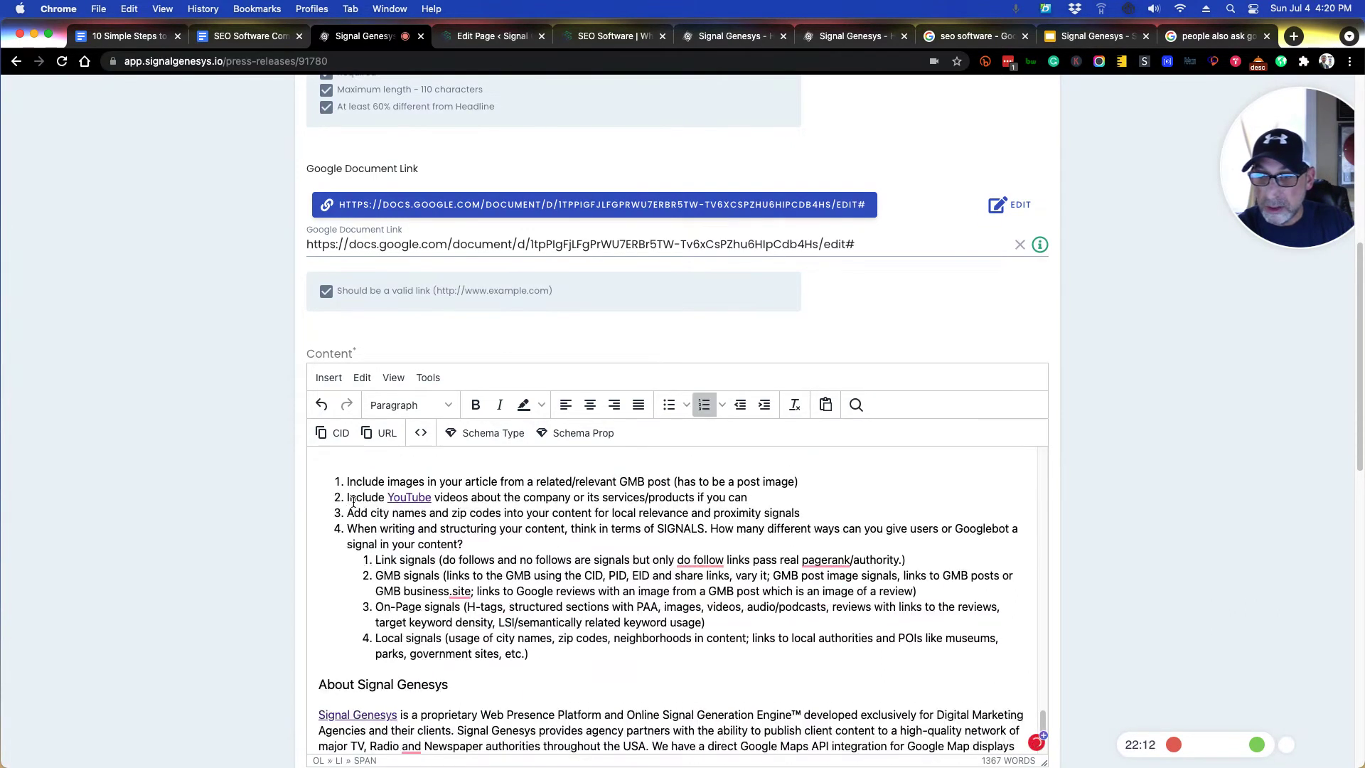
# - Join the "Make your last link" and "All links in between" tips to the numbered list by deleting the blank lines below each
pyautogui.scroll(2, 353, 501)
pyautogui.click(353, 501)
pyautogui.press('BackSpace')
pyautogui.scroll(2, 352, 500)
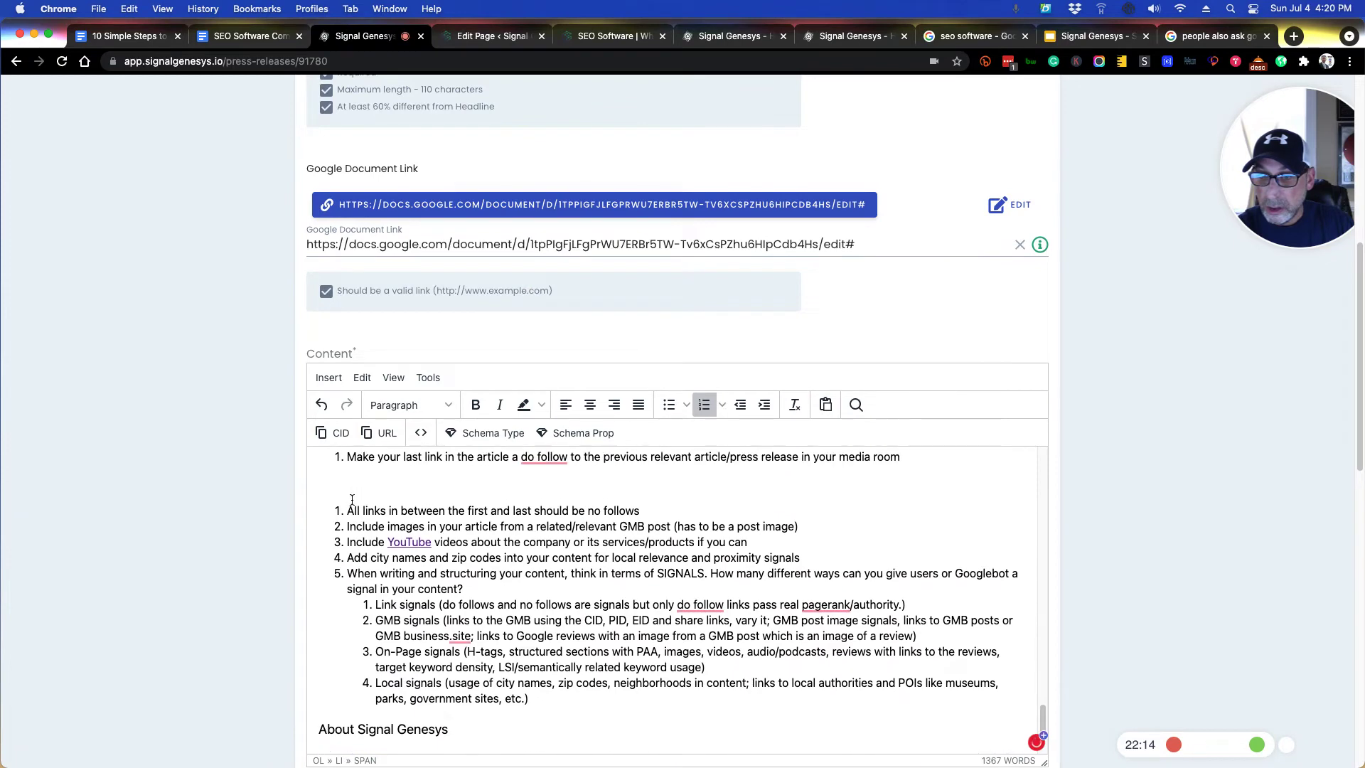
pyautogui.scroll(2, 352, 500)
pyautogui.click(352, 499)
pyautogui.press('BackSpace')
# - Join the "People Also Ask", "Answer the question" and "Make your first link" tips to the numbered list by deleting the blank lines between them
pyautogui.scroll(2, 353, 500)
pyautogui.click(354, 501)
pyautogui.press('BackSpace')
pyautogui.scroll(2, 353, 502)
pyautogui.click(351, 515)
pyautogui.press('BackSpace')
pyautogui.scroll(2, 354, 526)
pyautogui.click(351, 563)
pyautogui.press('BackSpace')
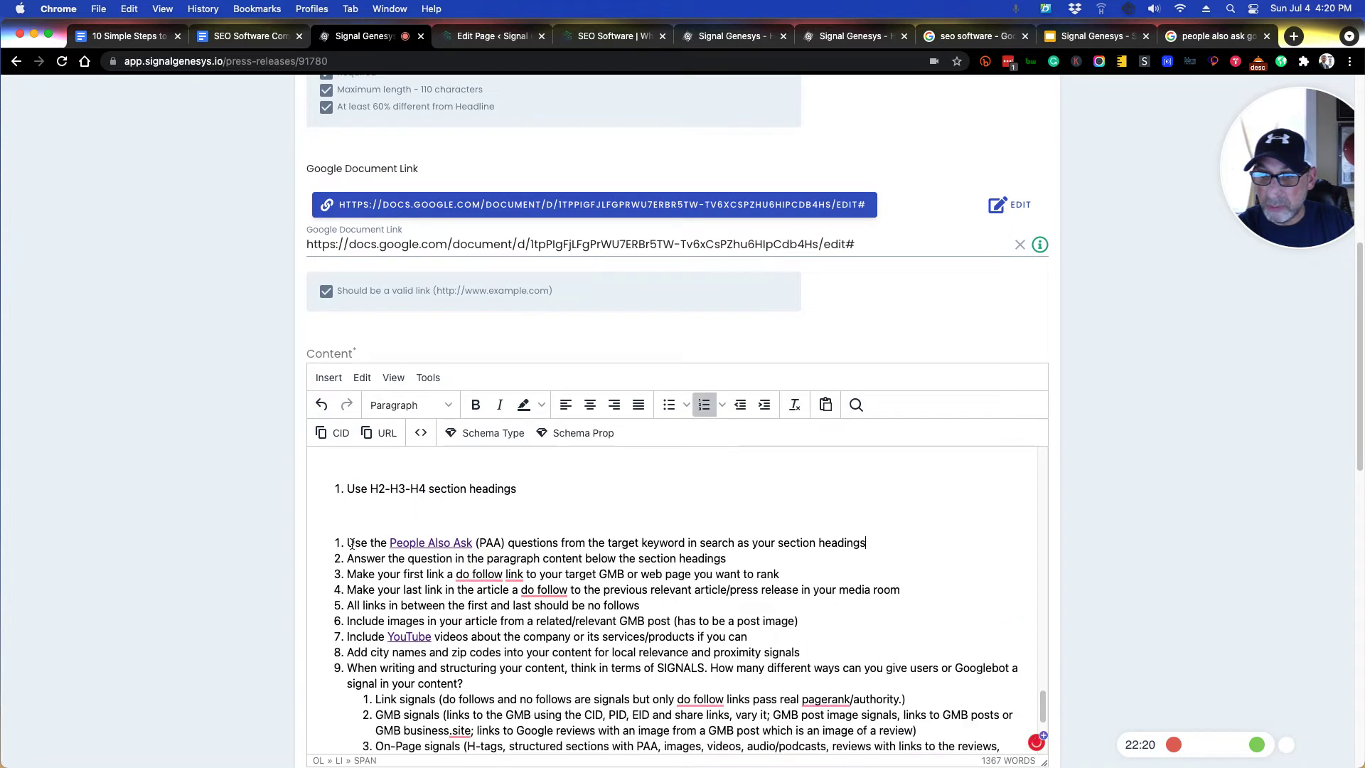
pyautogui.press('BackSpace')
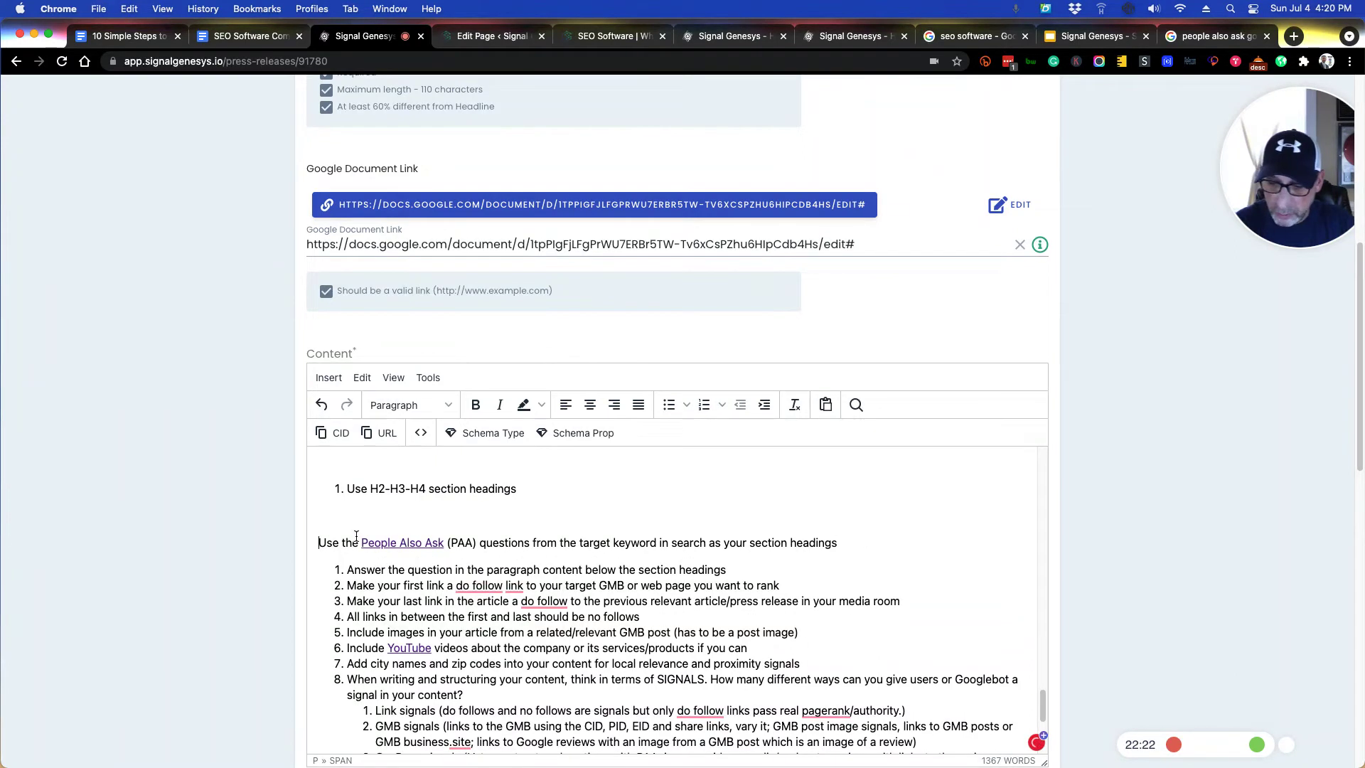
pyautogui.press('super+z')
# - Delete the remaining blank lines between the "Expert Tips for Optimizing Your Articles" heading and the "People Also Ask" tip, forming one continuous numbered list
pyautogui.click(360, 522)
pyautogui.press('BackSpace')
pyautogui.scroll(2, 360, 520)
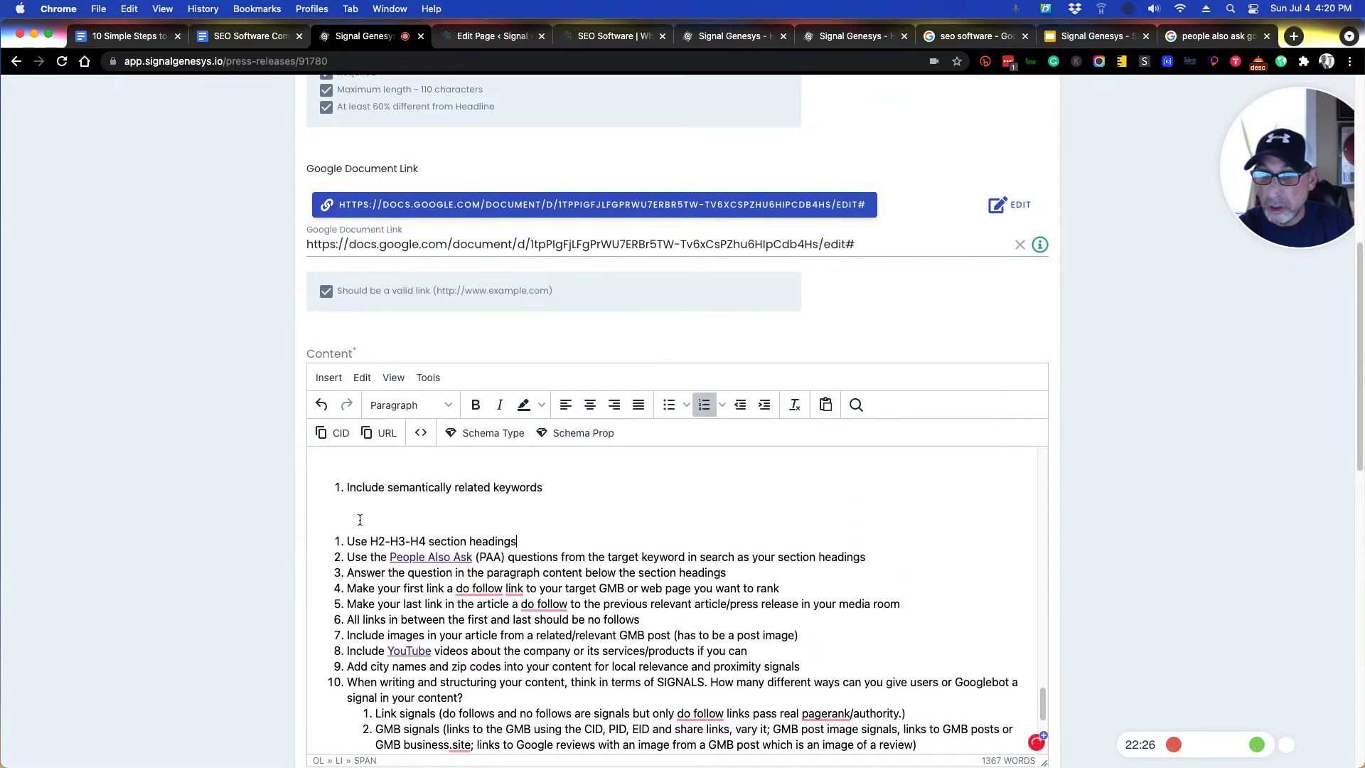
pyautogui.click(360, 520)
pyautogui.press('BackSpace')
pyautogui.scroll(3, 356, 533)
pyautogui.click(353, 546)
pyautogui.press('BackSpace')
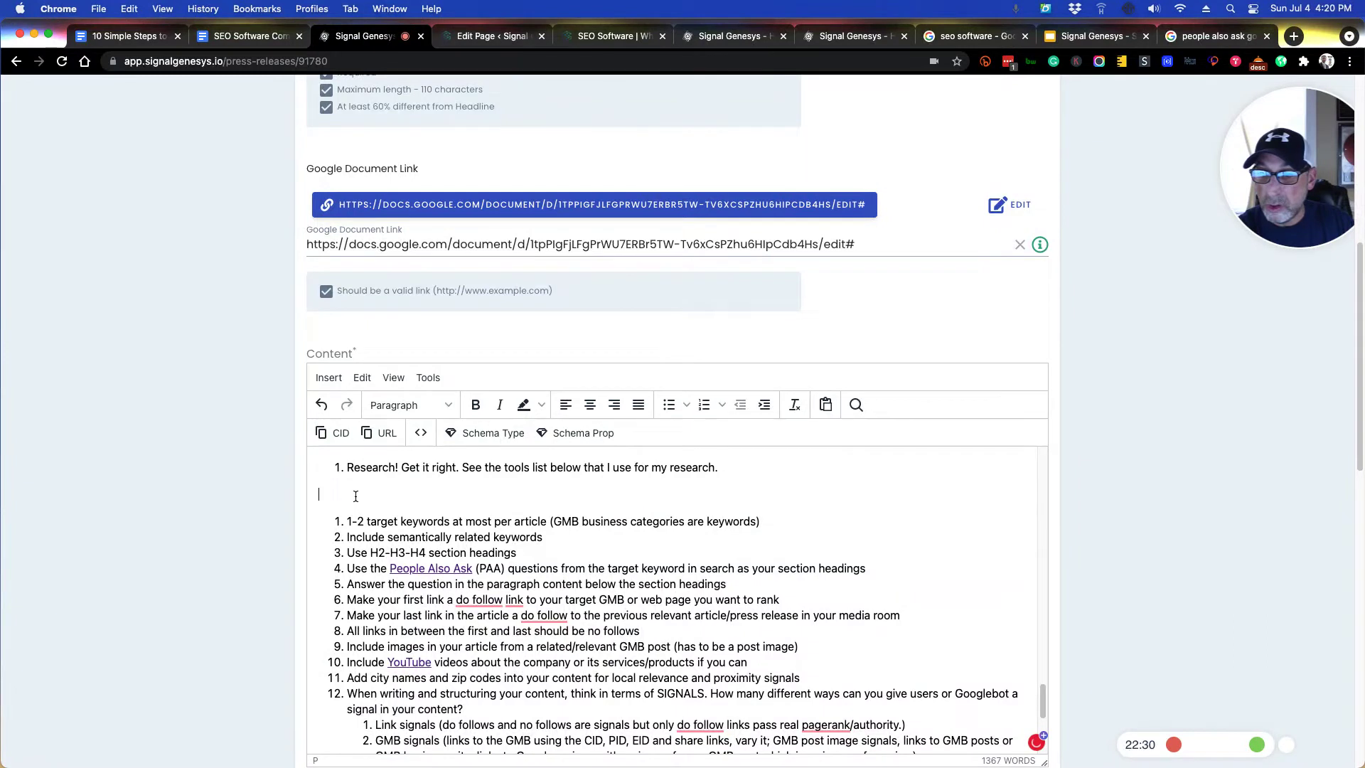
pyautogui.press('BackSpace')
pyautogui.scroll(2, 357, 494)
pyautogui.click(361, 484)
pyautogui.press('BackSpace')
# - Convert the four numbered sub-items, from "Link signals" to "Local signals", under the last tip into a bulleted list
pyautogui.scroll(-1, 381, 554)
pyautogui.scroll(-3, 381, 555)
pyautogui.click(365, 565)
pyautogui.moveTo(365, 566); pyautogui.dragTo(540, 658)
pyautogui.click(668, 404)
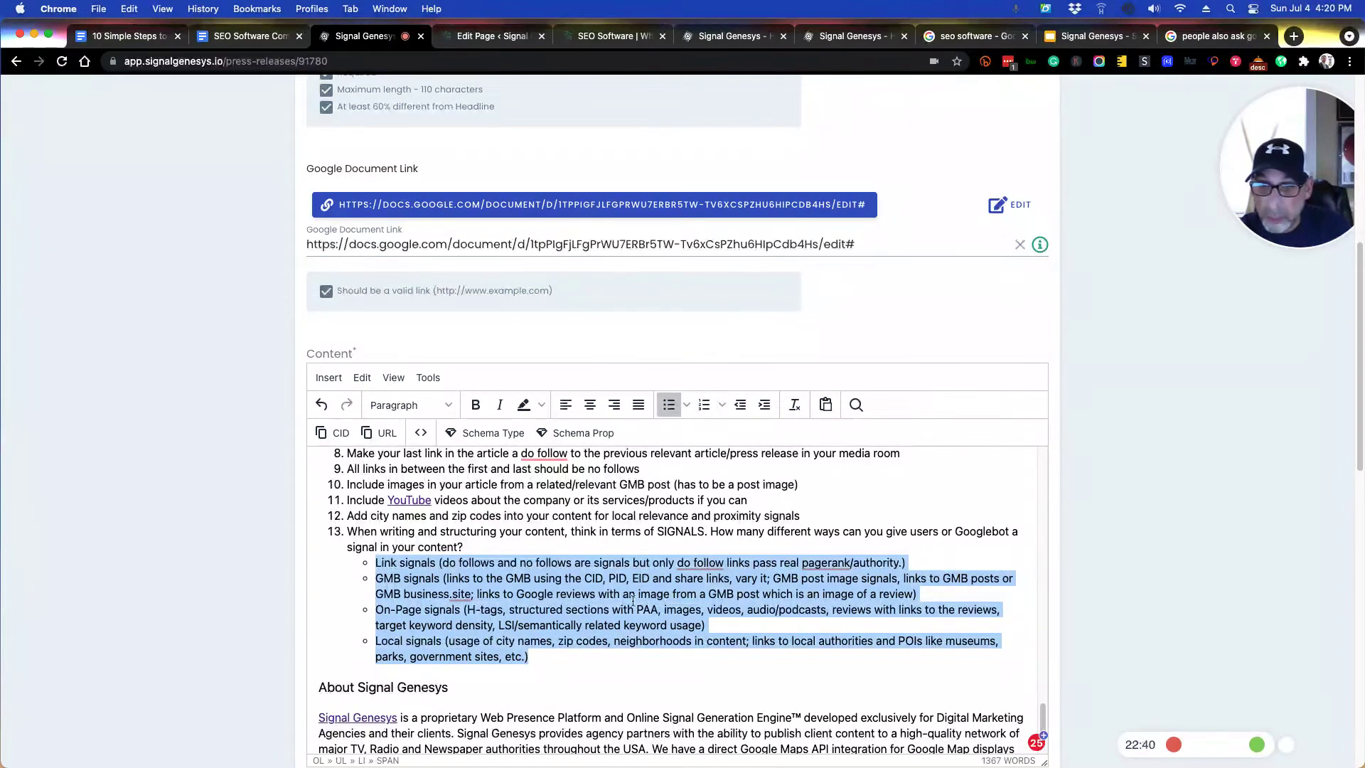
pyautogui.click(597, 661)
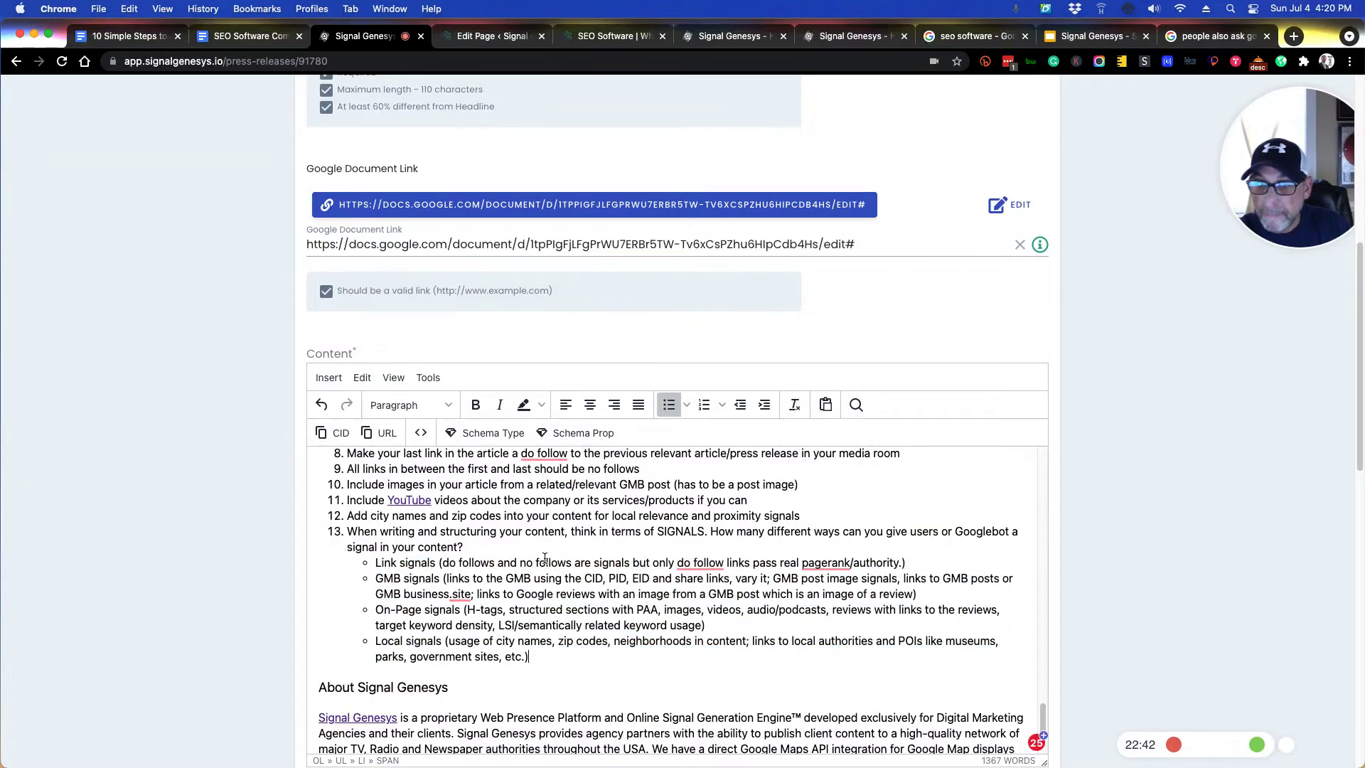
# - Remove the blank lines above "How can I do SEO on my own?" and around the paragraph introducing the BrightLocal list
pyautogui.scroll(10, 545, 558)
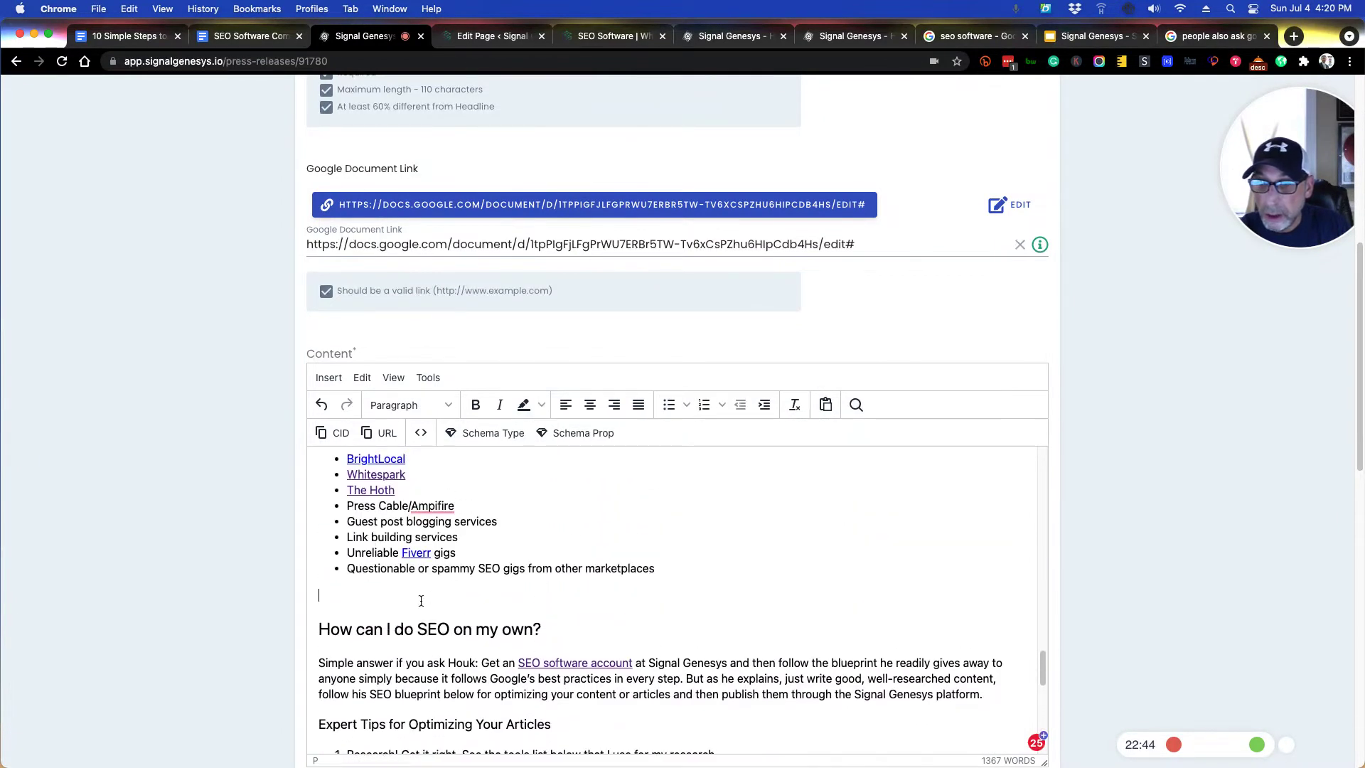
pyautogui.scroll(3, 412, 569)
pyautogui.click(389, 527)
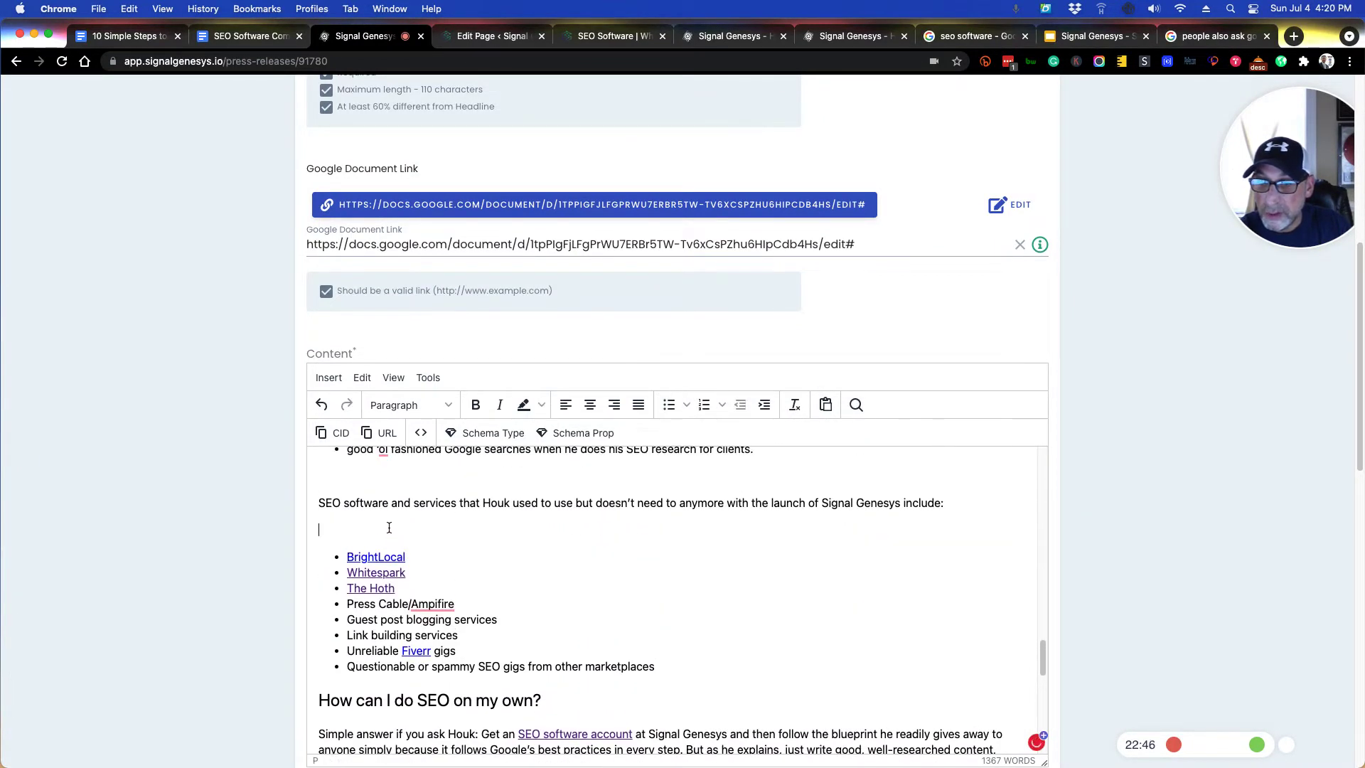
pyautogui.press('Delete')
pyautogui.click(371, 477)
pyautogui.press('BackSpace')
# - Remove the blank lines above the "What software do SEO companies use?" heading and the "With the launch of the Signal Genesys SEO software platform" paragraph
pyautogui.scroll(1, 433, 522)
pyautogui.scroll(3, 434, 522)
pyautogui.scroll(2, 424, 521)
pyautogui.click(395, 511)
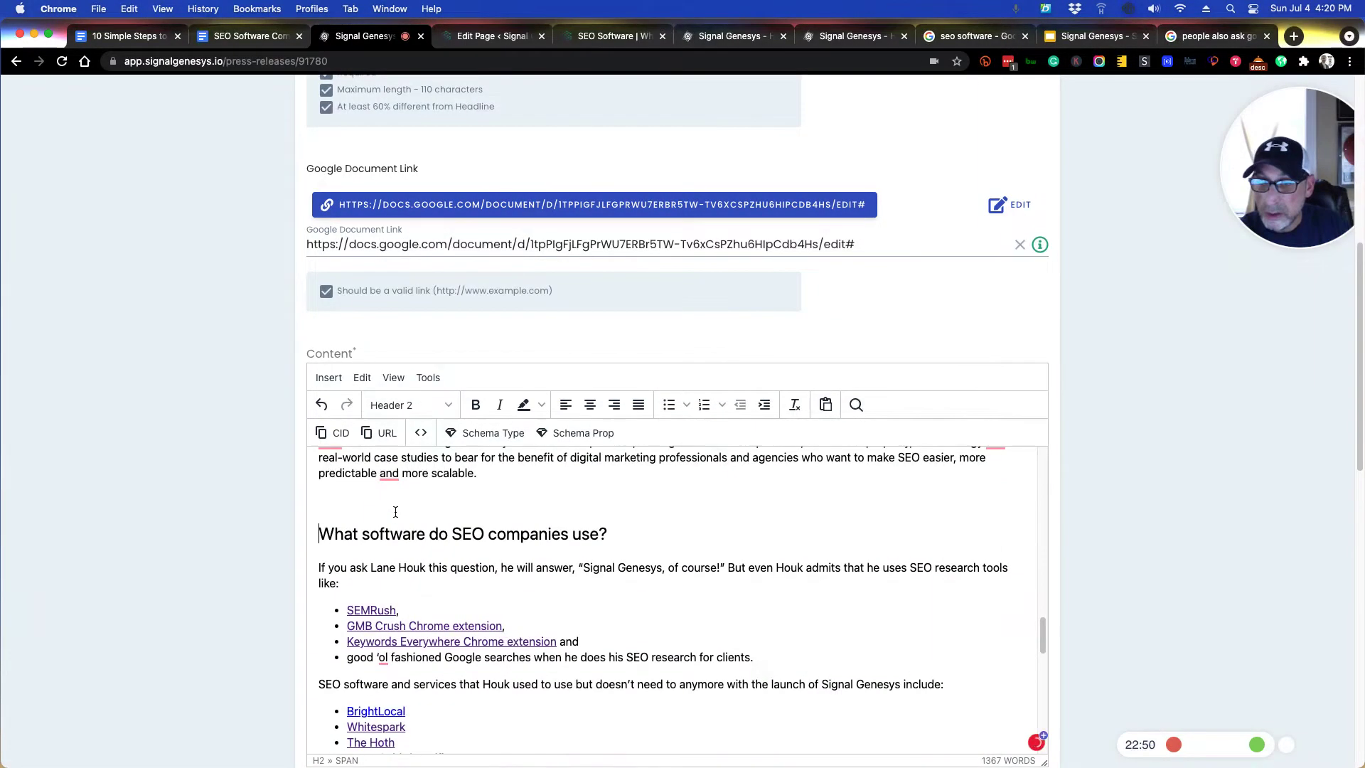
pyautogui.click(379, 507)
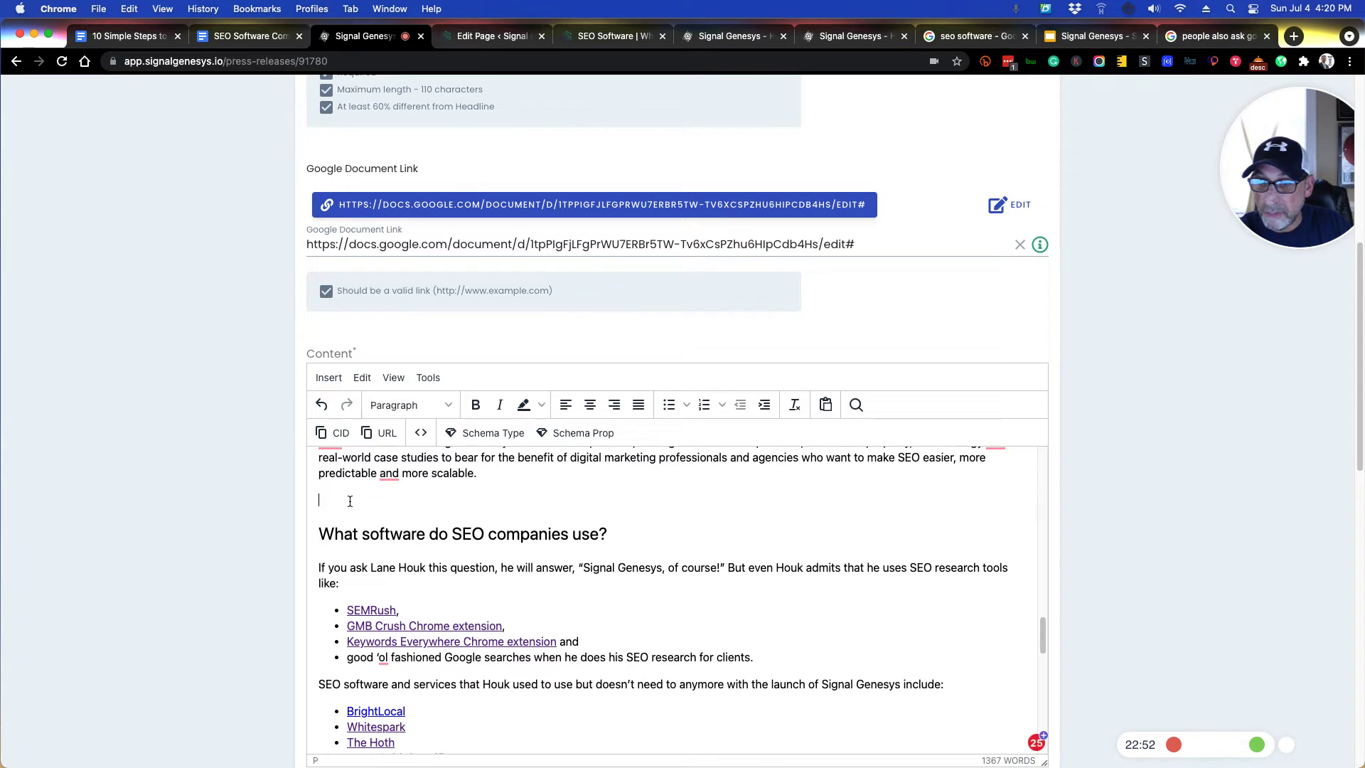
pyautogui.press('BackSpace')
pyautogui.scroll(3, 376, 508)
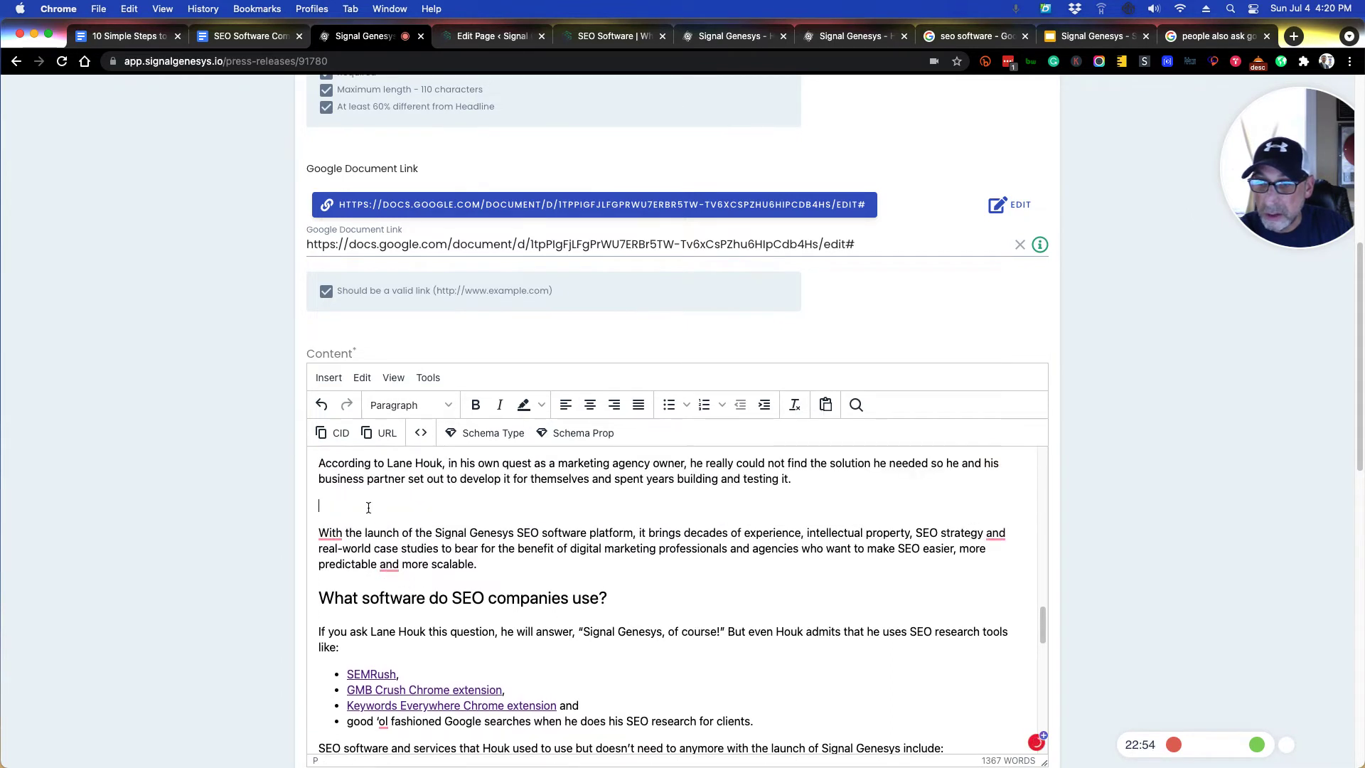
pyautogui.press('BackSpace')
# - Delete the blank lines from above "What is the best SEO software?" up to the "Signal Genesys has experienced SaaS developers" paragraph
pyautogui.scroll(3, 363, 510)
pyautogui.scroll(4, 359, 519)
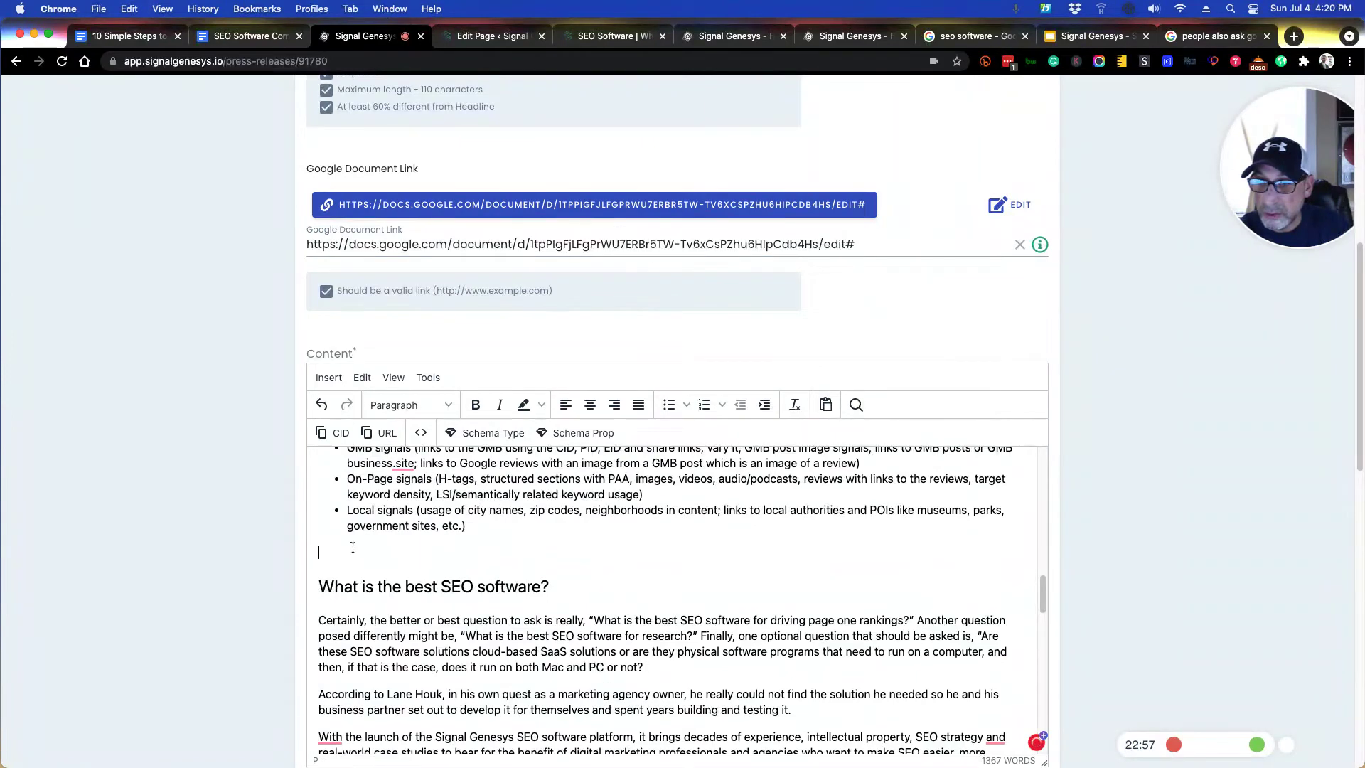
pyautogui.scroll(6, 353, 547)
pyautogui.click(554, 558)
pyautogui.click(336, 509)
pyautogui.press('BackSpace')
pyautogui.scroll(2, 334, 506)
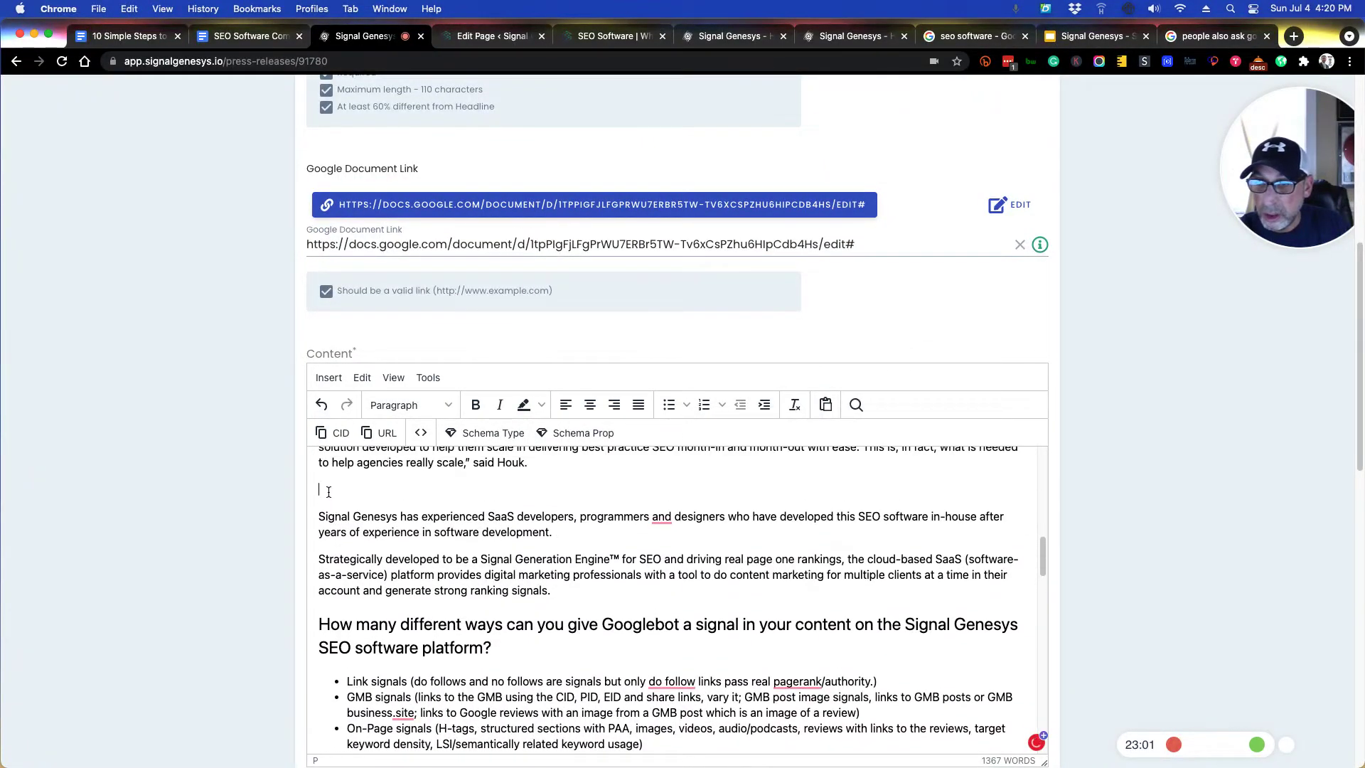
pyautogui.press('BackSpace')
# - Remove the blank lines around the "What Types of SEO Software Are There?" heading and above the "We saw the need" and "Mastering SEO" paragraphs
pyautogui.scroll(4, 329, 493)
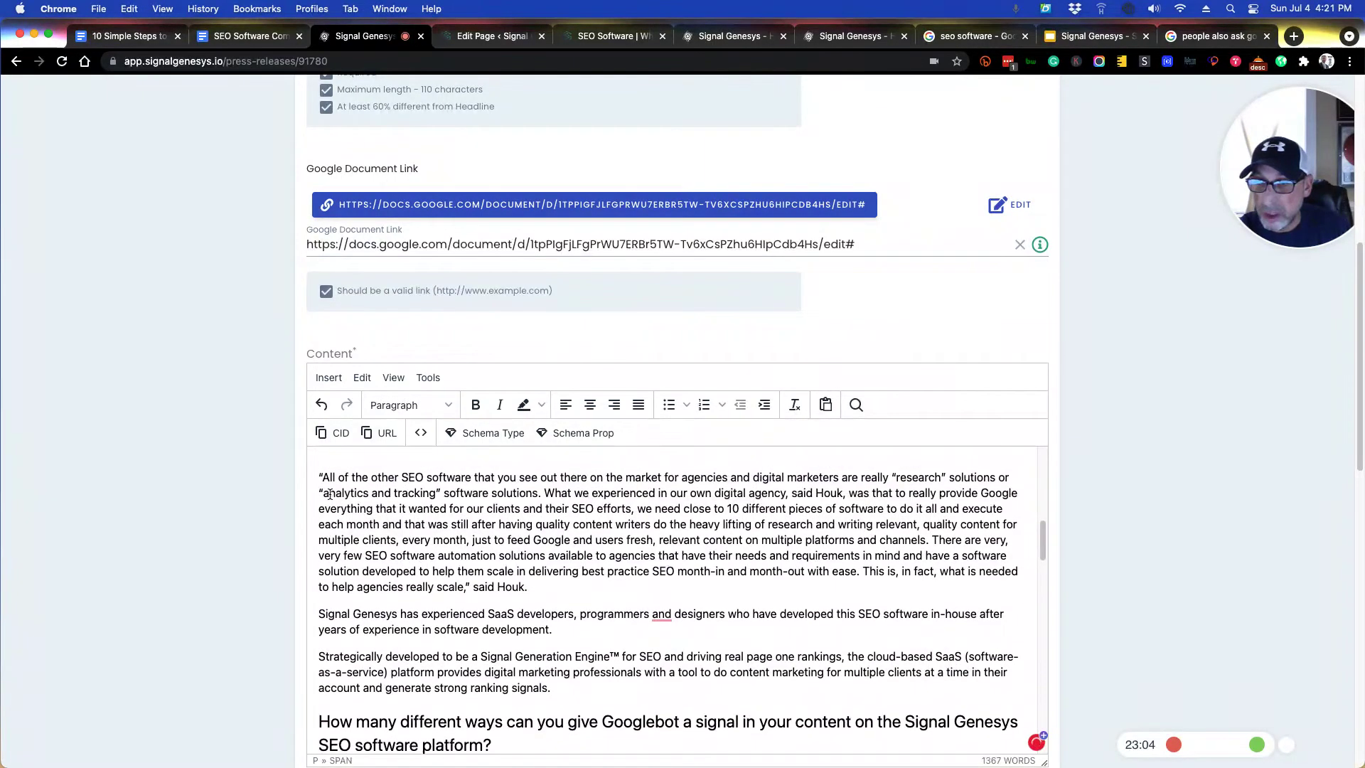
pyautogui.scroll(3, 329, 493)
pyautogui.press('BackSpace')
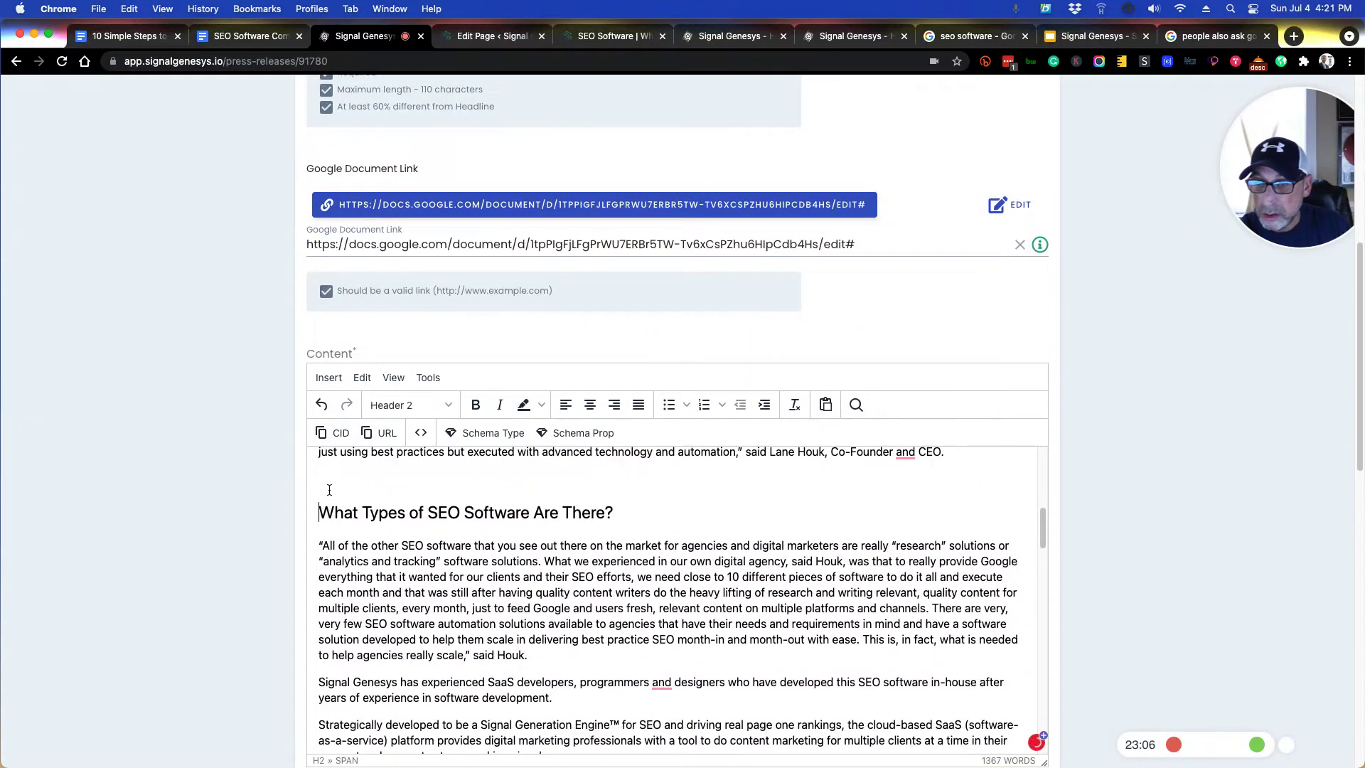
pyautogui.press('BackSpace')
pyautogui.scroll(3, 363, 521)
pyautogui.click(353, 504)
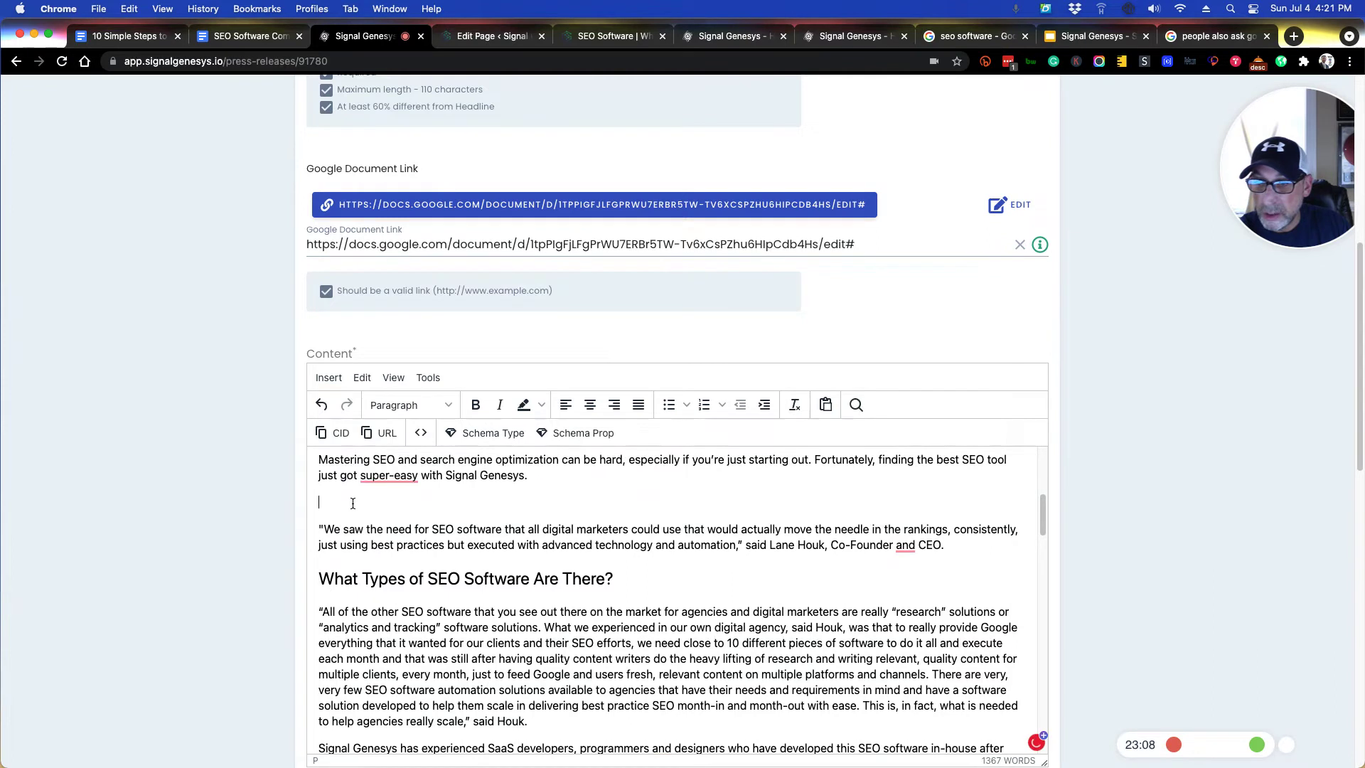
pyautogui.press('BackSpace')
pyautogui.scroll(2, 353, 505)
pyautogui.click(371, 506)
pyautogui.press('BackSpace')
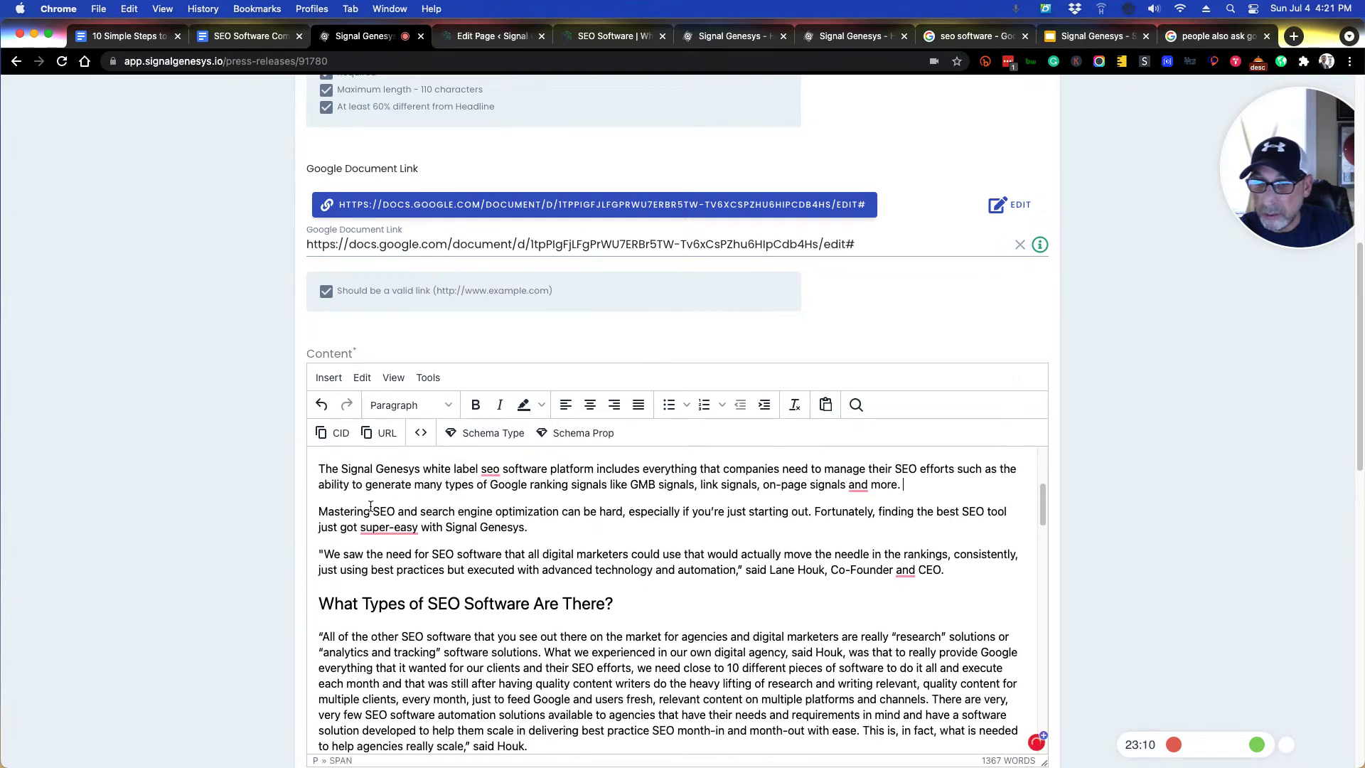
# - Remove the blank lines around the "White Label SEO Software Platform" heading and below the opening "Signal Generation Engine™" heading
pyautogui.scroll(2, 352, 484)
pyautogui.click(340, 540)
pyautogui.press('BackSpace')
pyautogui.click(339, 488)
pyautogui.press('BackSpace')
pyautogui.scroll(2, 339, 488)
pyautogui.scroll(1, 340, 488)
pyautogui.click(339, 490)
pyautogui.press('BackSpace')
pyautogui.scroll(1, 341, 498)
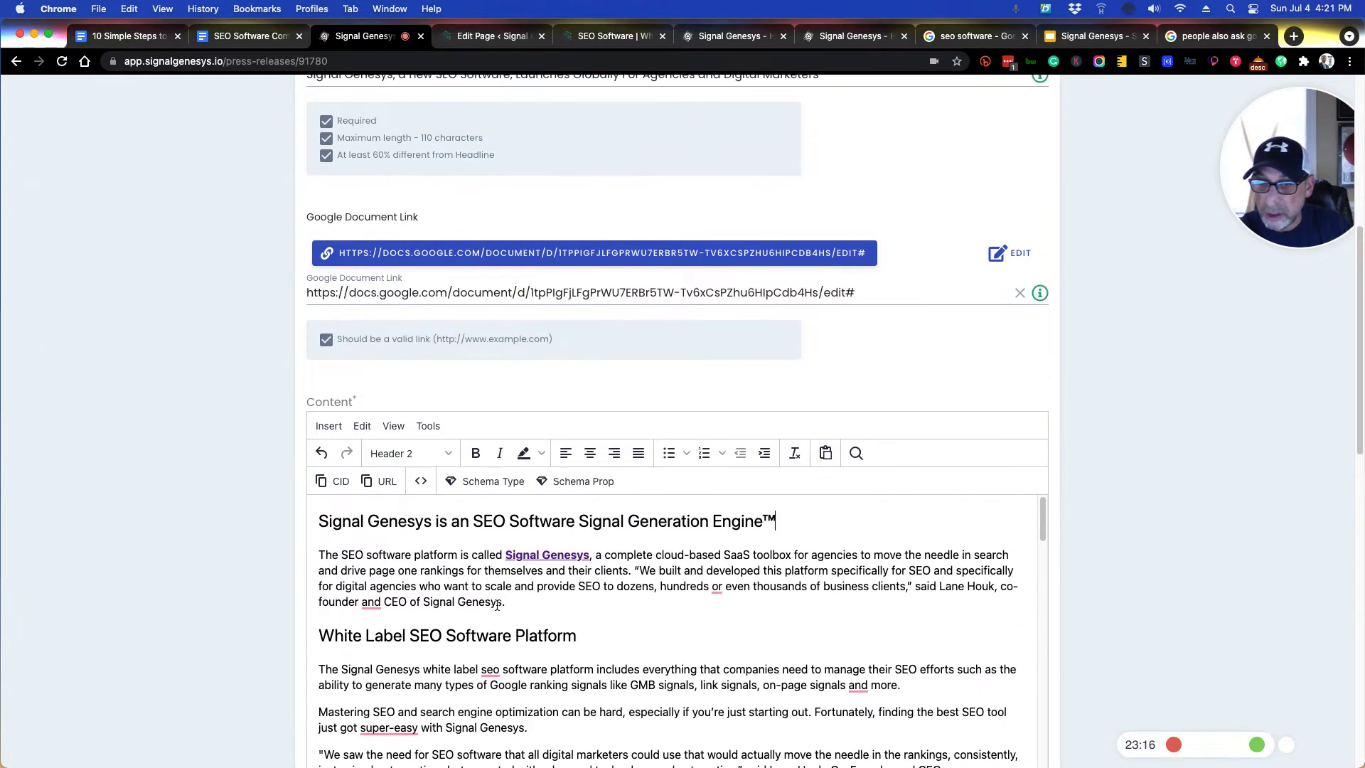
# - Review the start of the cleaned-up content and check the heading style of its first two section headings
pyautogui.scroll(-2, 864, 609)
pyautogui.scroll(2, 750, 582)
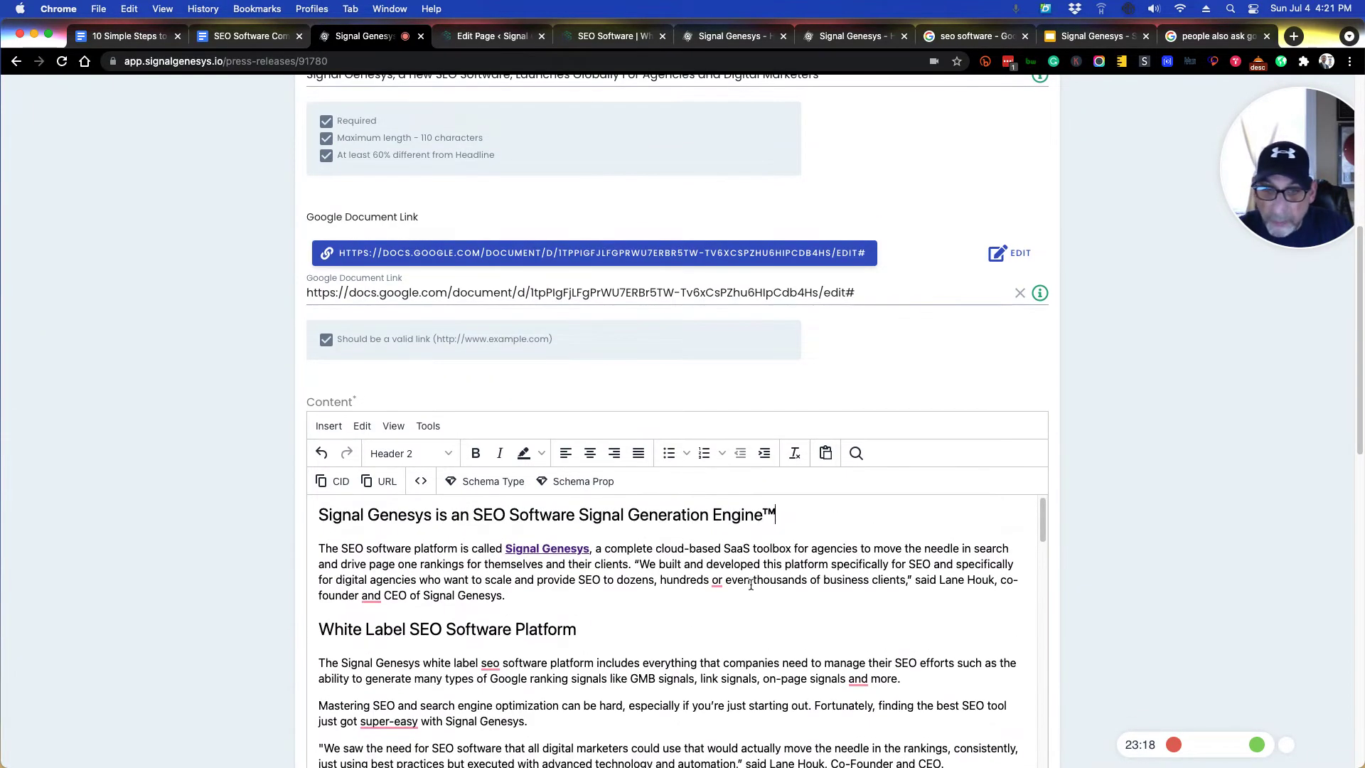
pyautogui.scroll(-2, 236, 457)
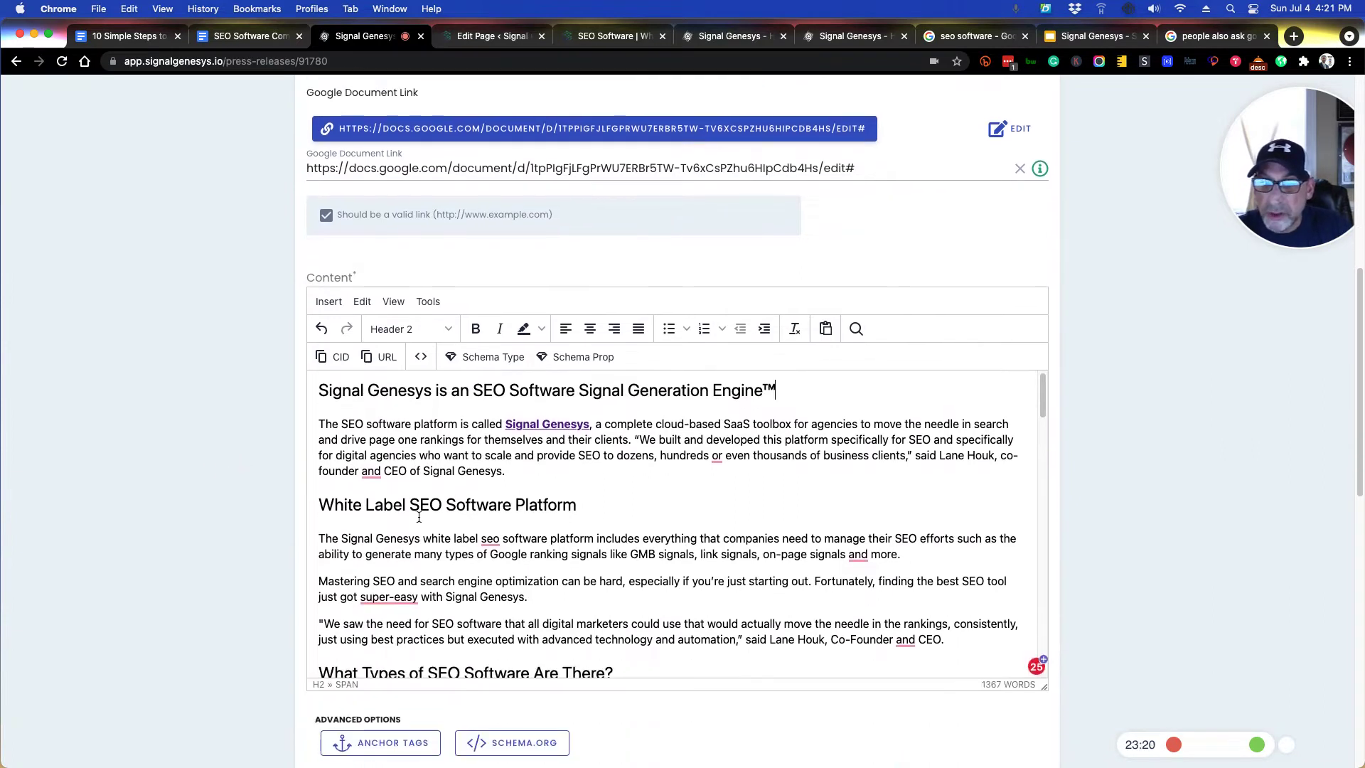
pyautogui.click(369, 390)
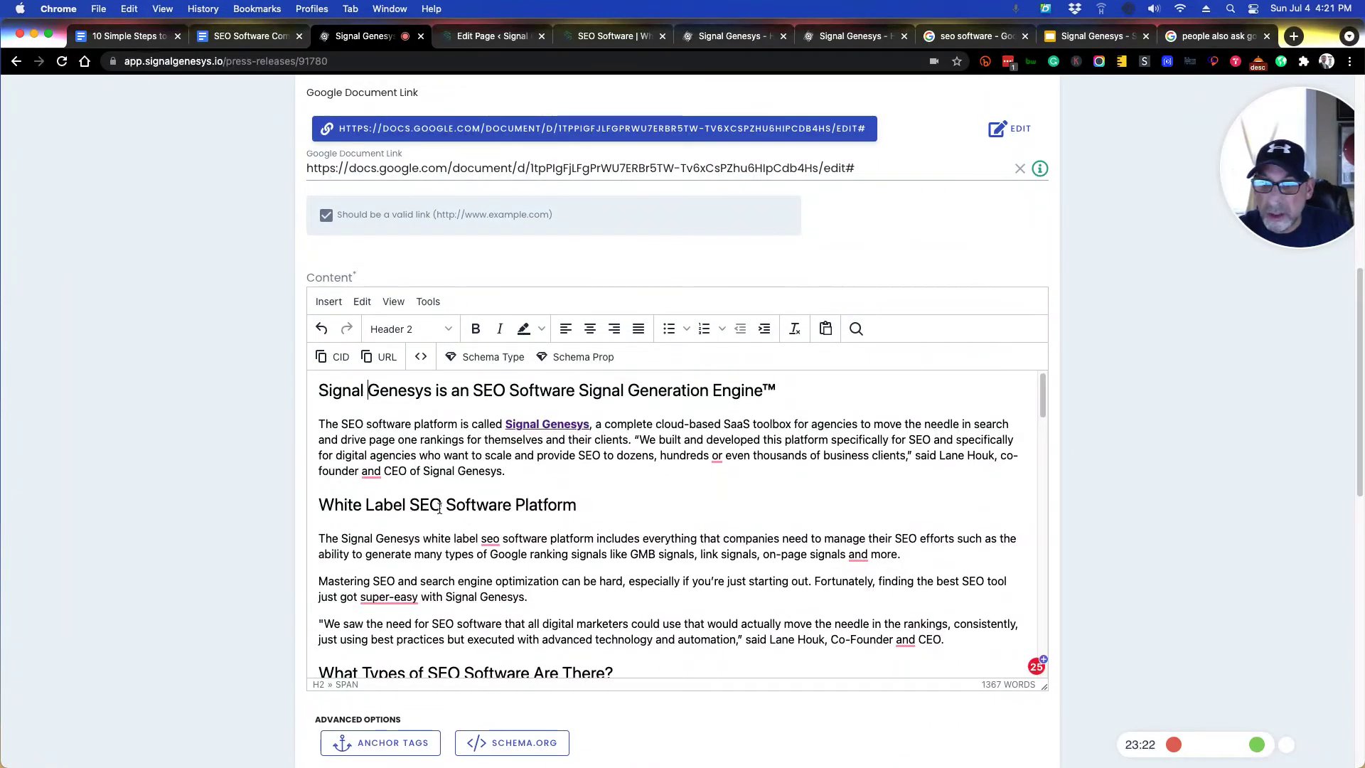
pyautogui.click(415, 509)
# - Accept the Grammarly corrections adding a comma before "and CEO" in the first paragraph, capitalizing "SEO" and changing "super-easy" to "super easy"
pyautogui.moveTo(389, 594)
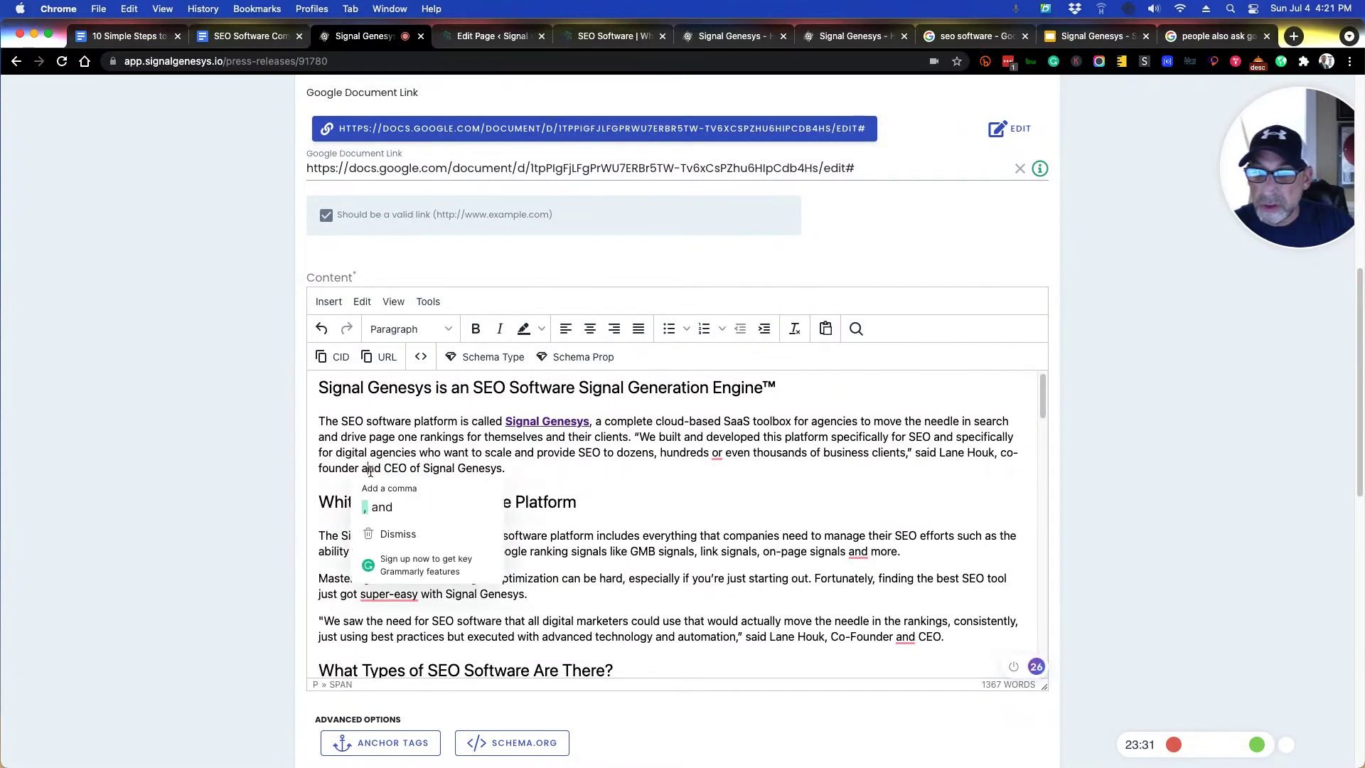
pyautogui.click(380, 506)
pyautogui.click(497, 536)
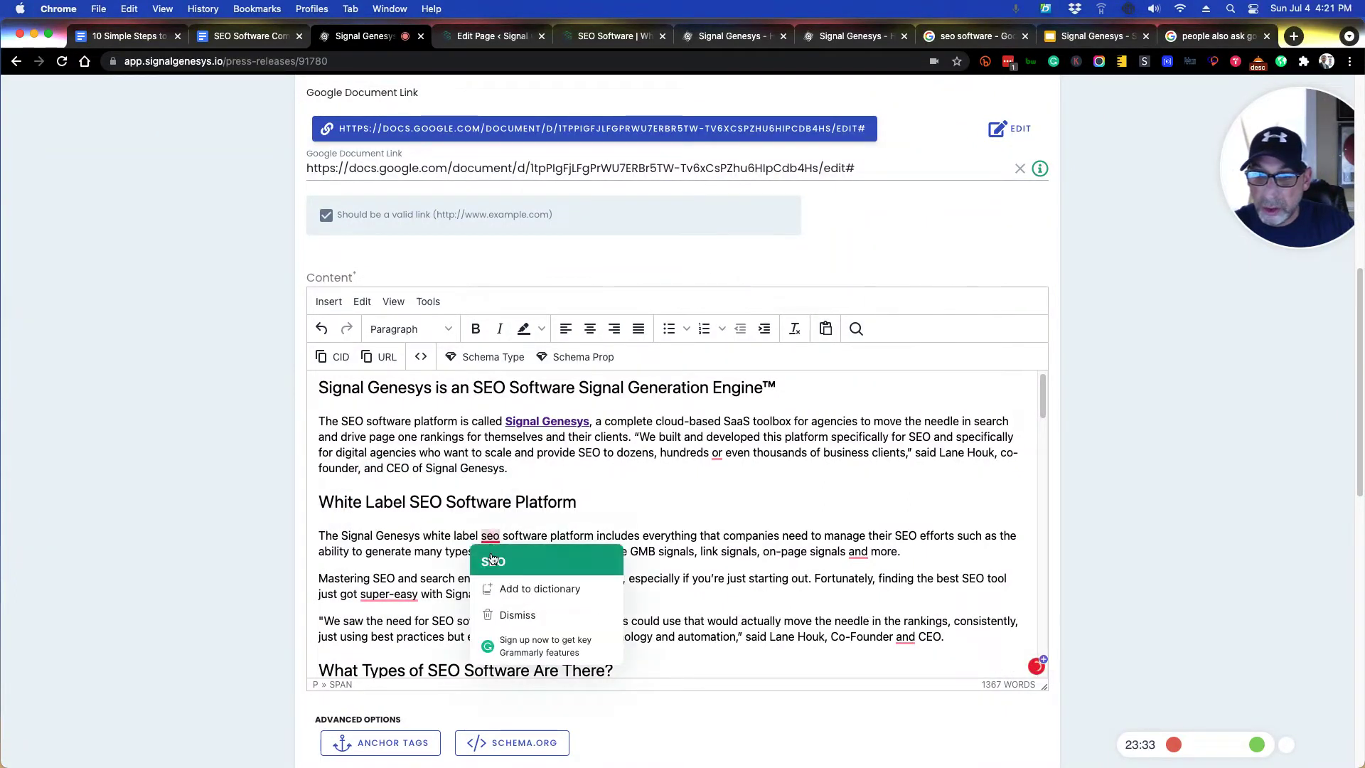
pyautogui.click(497, 561)
pyautogui.click(393, 599)
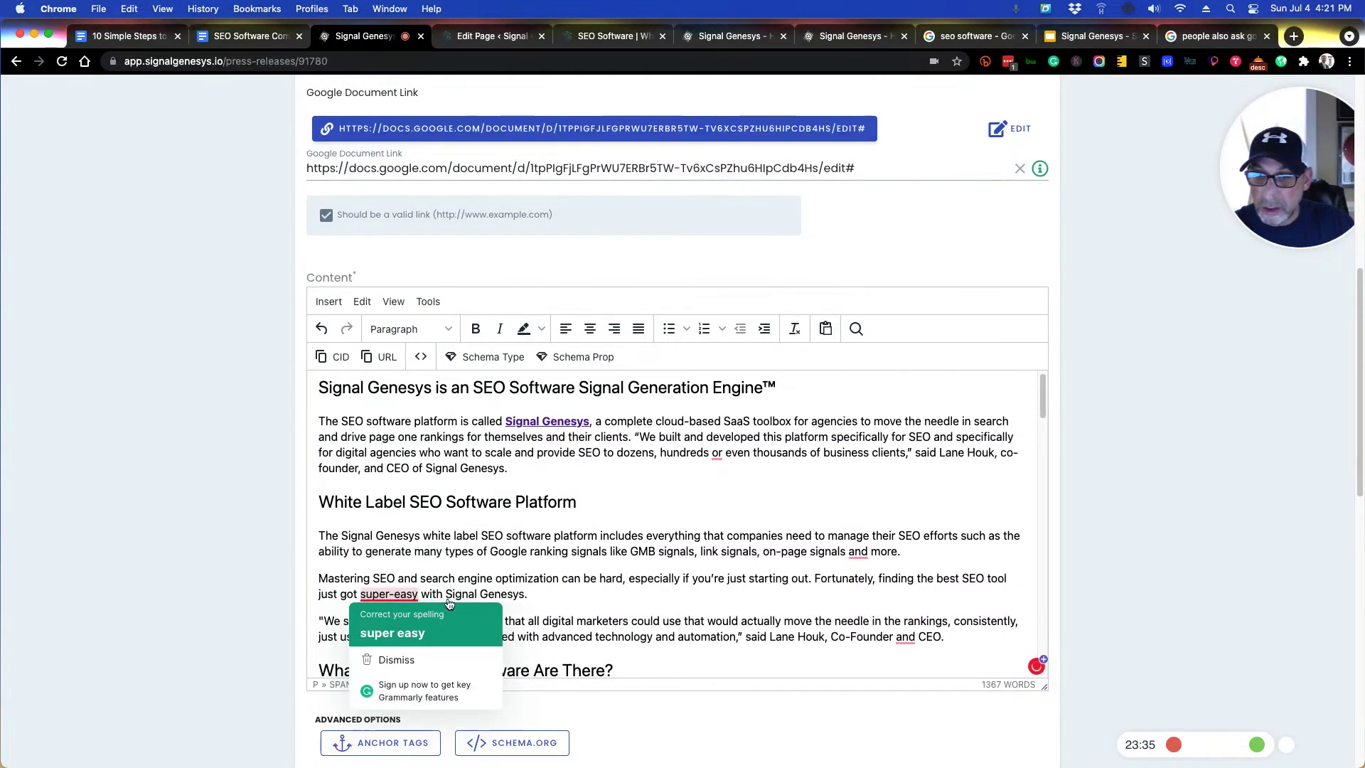
pyautogui.click(389, 633)
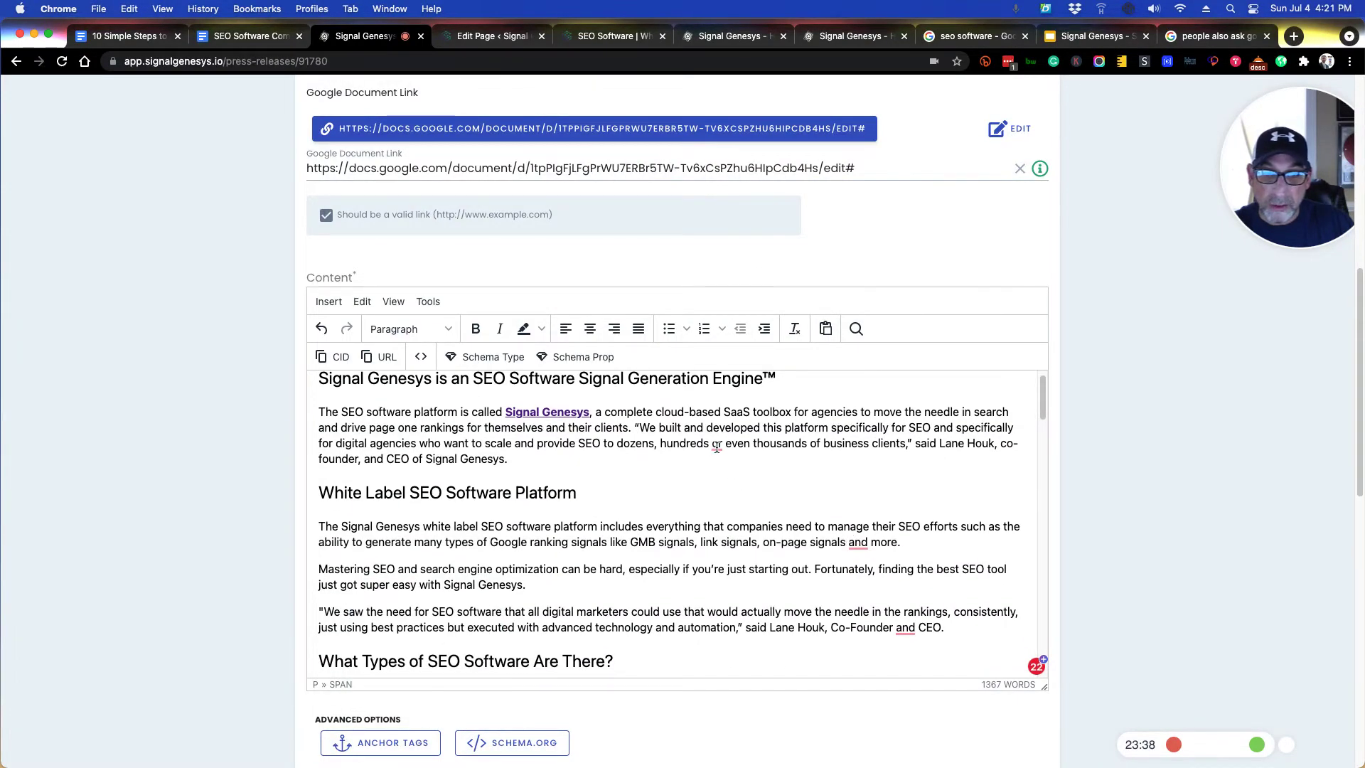
# - Accept the Grammarly commas before "or even thousands", "and more", "and CEO" in the "We saw the need" paragraph, and "and designers"
pyautogui.click(715, 446)
pyautogui.click(719, 481)
pyautogui.click(858, 542)
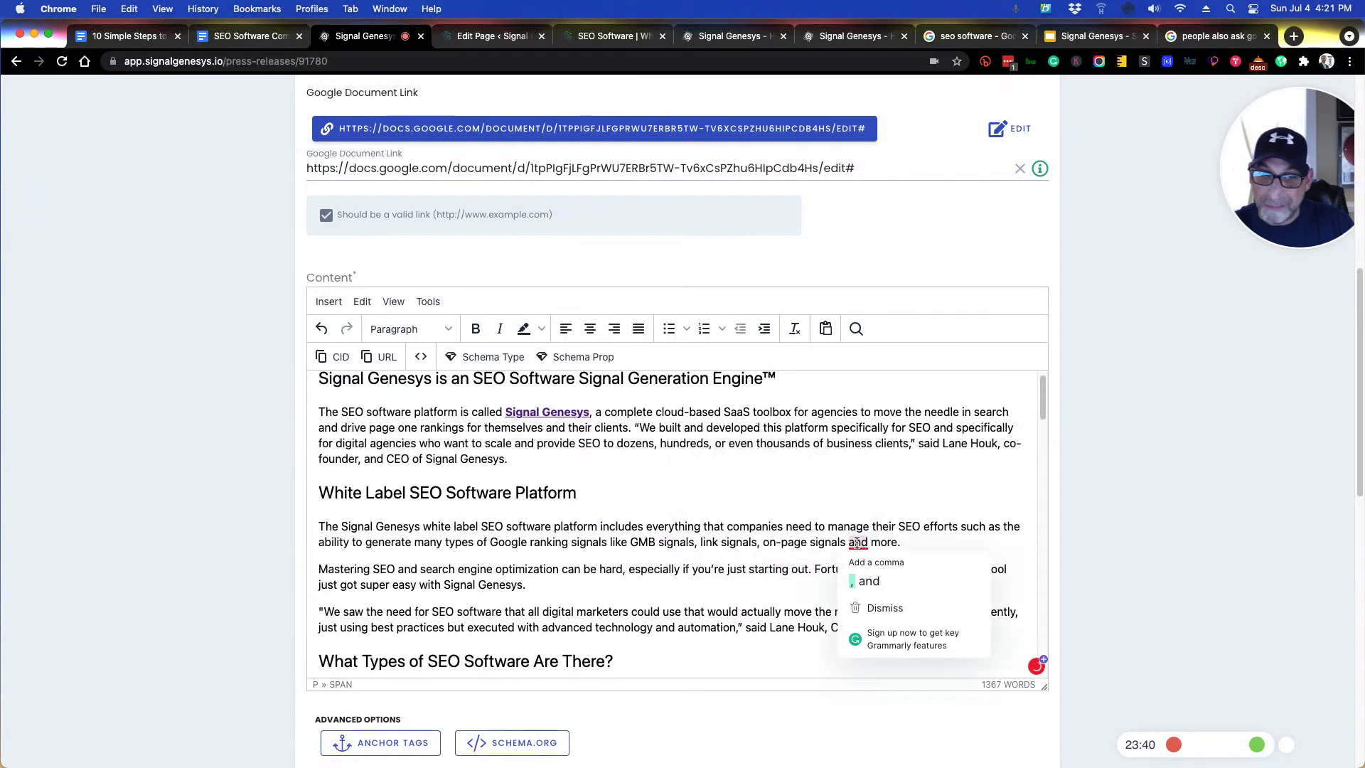
pyautogui.click(864, 580)
pyautogui.click(905, 628)
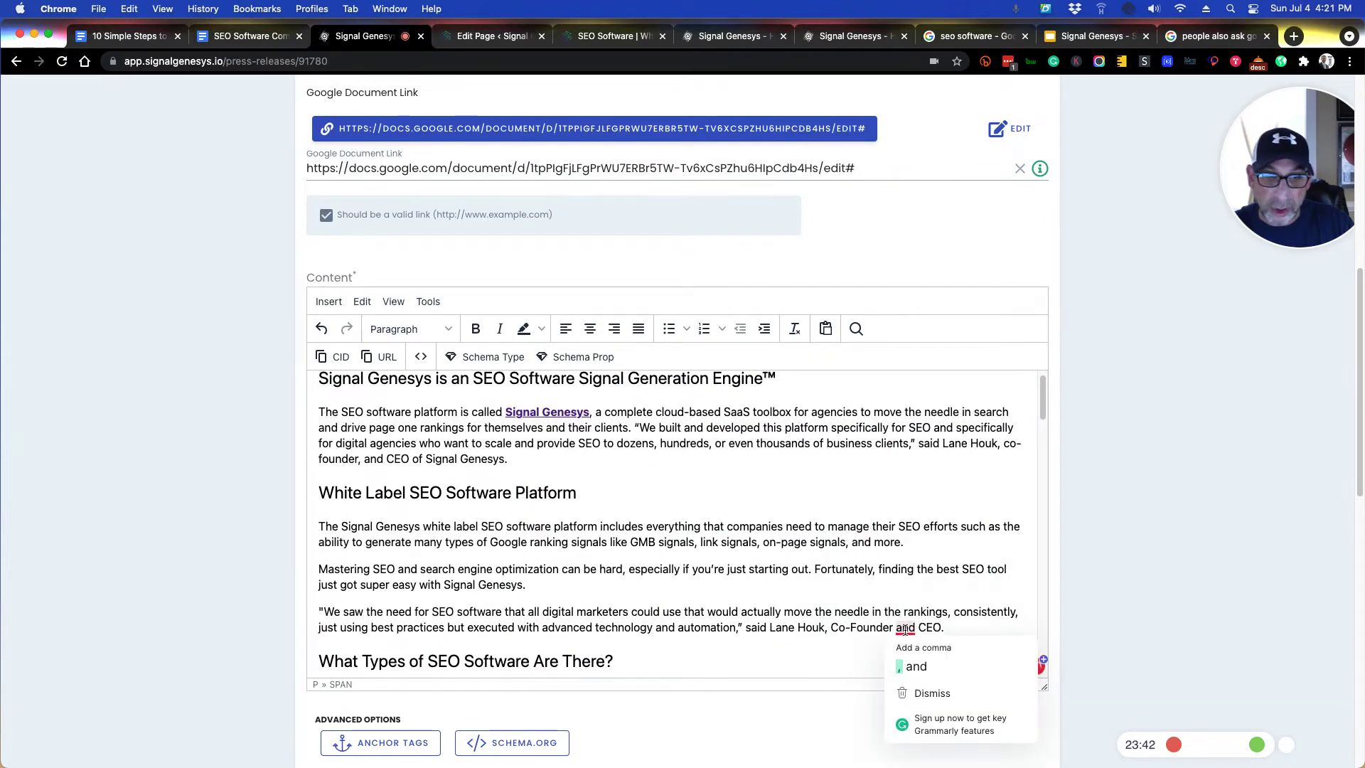
pyautogui.click(915, 666)
pyautogui.scroll(-5, 662, 539)
pyautogui.scroll(-3, 662, 539)
pyautogui.click(663, 590)
pyautogui.click(666, 627)
# - Accept the Grammarly corrections "do-follow" and "PageRank" in the Link signals bullet under the "How many different ways" heading
pyautogui.scroll(-5, 622, 542)
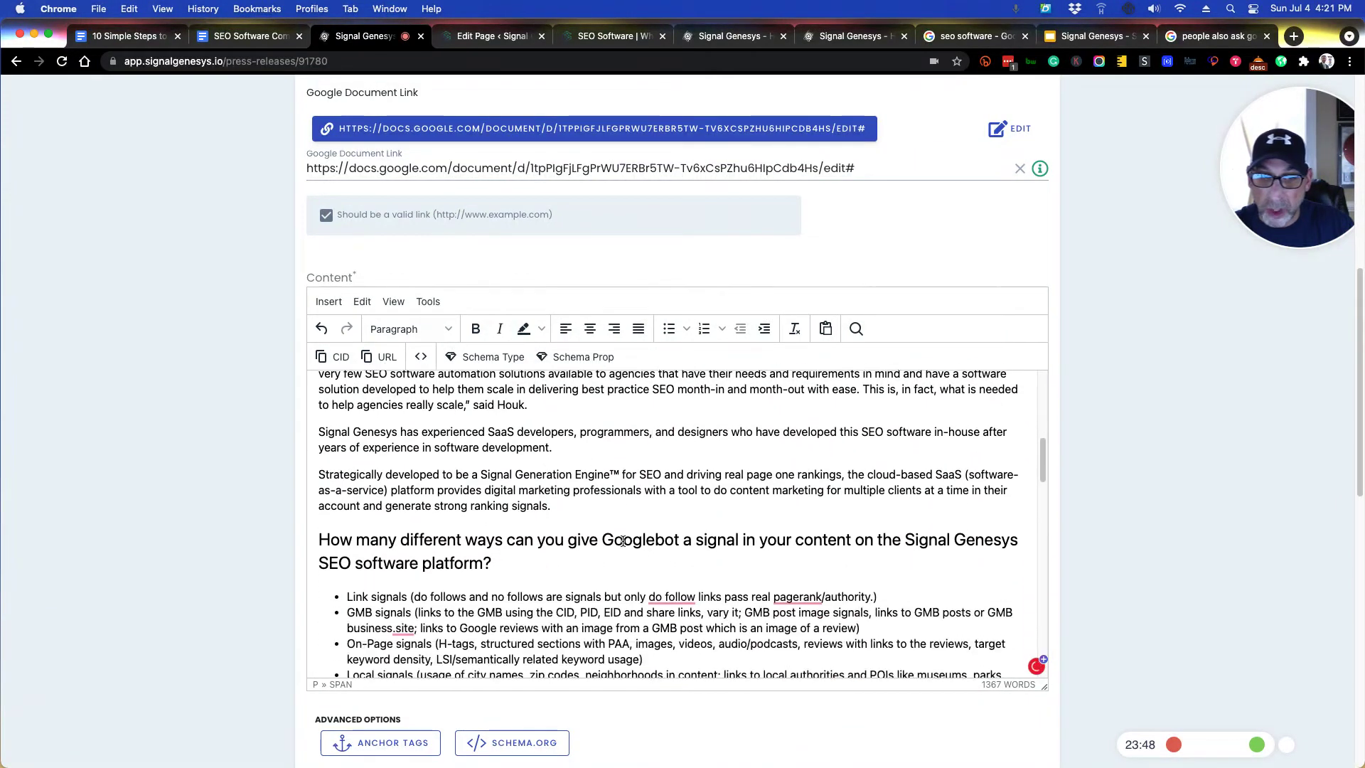
pyautogui.click(670, 573)
pyautogui.click(722, 605)
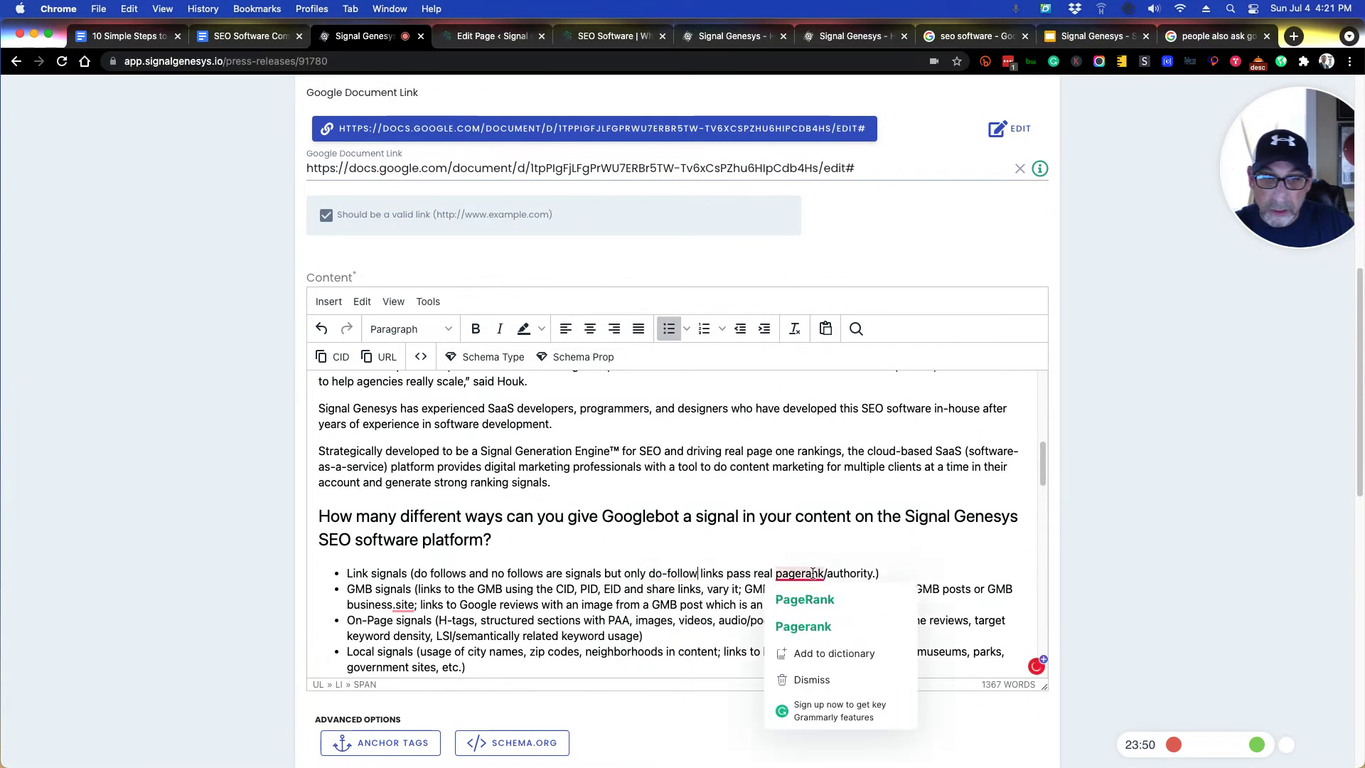
pyautogui.click(813, 609)
# - Accept the Grammarly comma before "and more scalable" in the "What is the best SEO software?" section
pyautogui.scroll(-3, 457, 564)
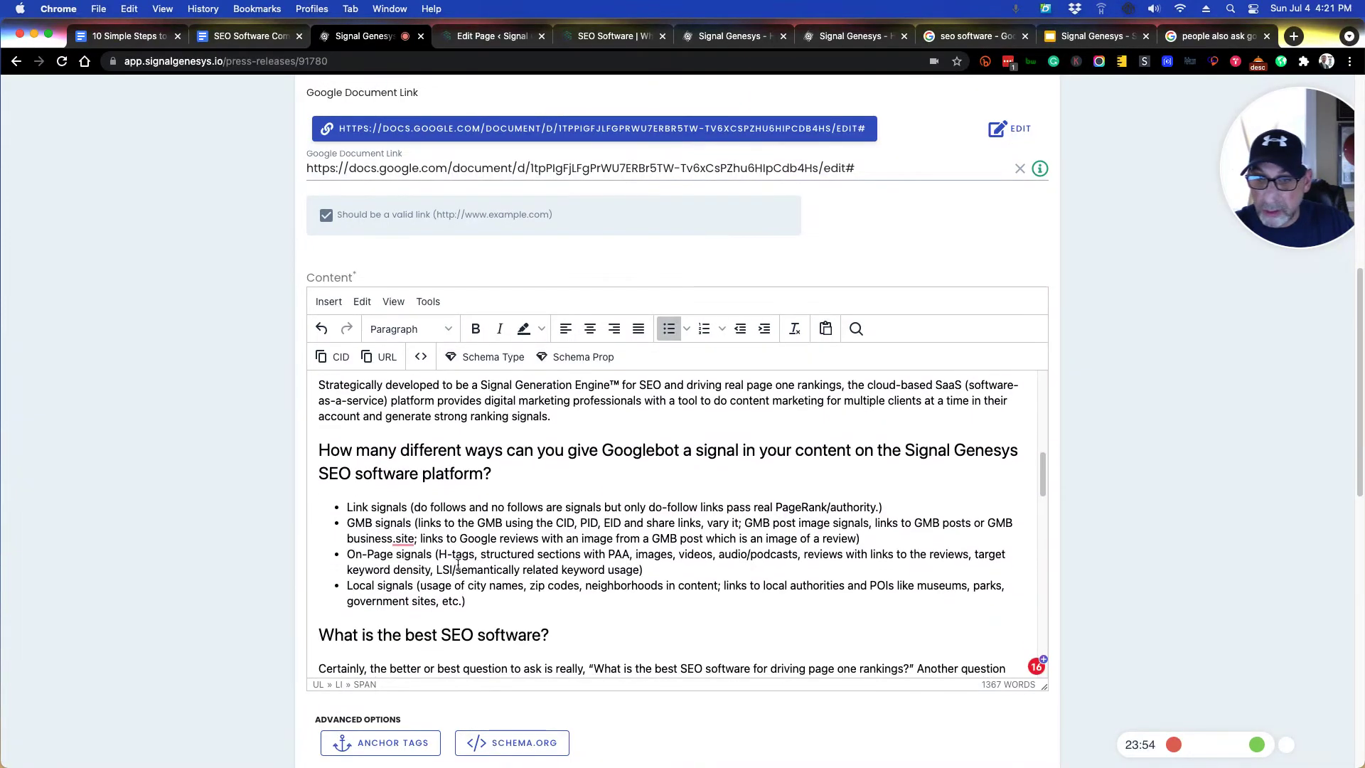
pyautogui.scroll(-8, 601, 553)
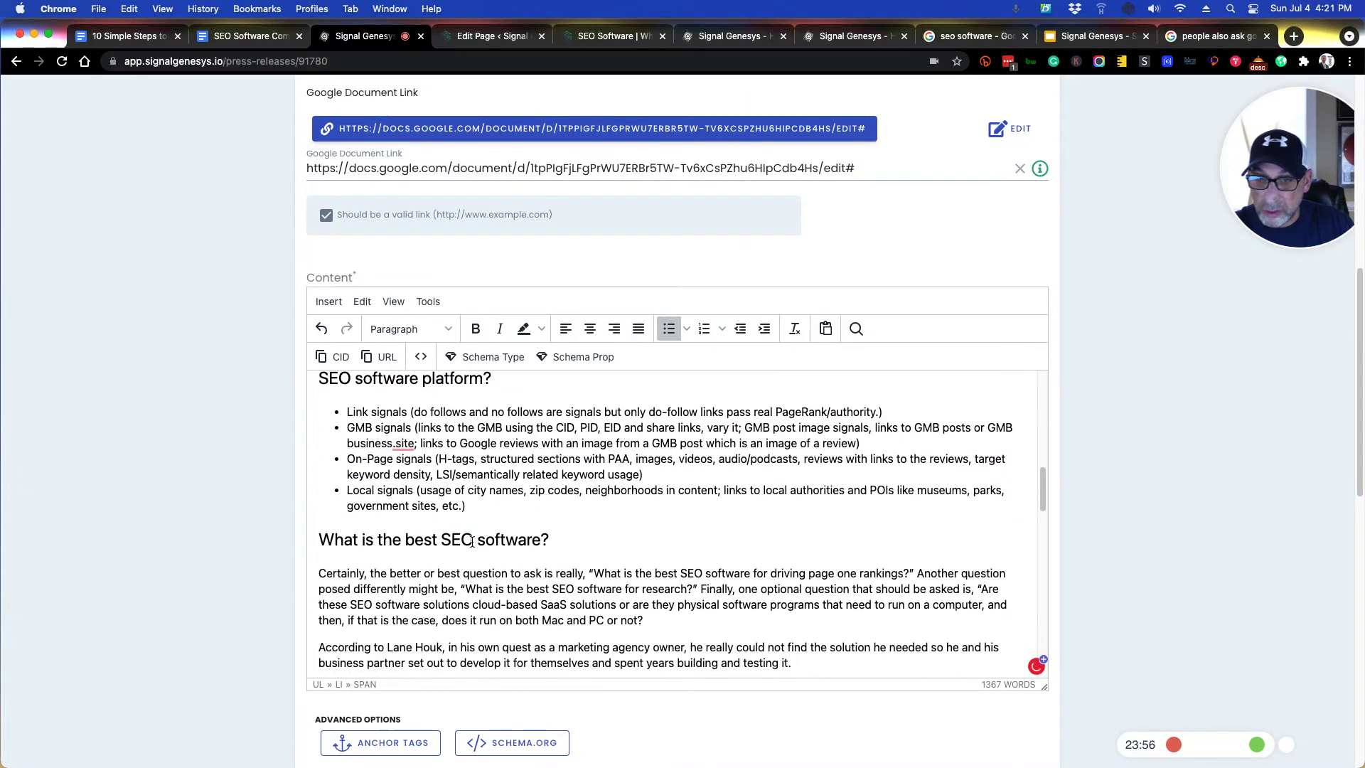
pyautogui.scroll(-2, 601, 552)
pyautogui.moveTo(325, 544)
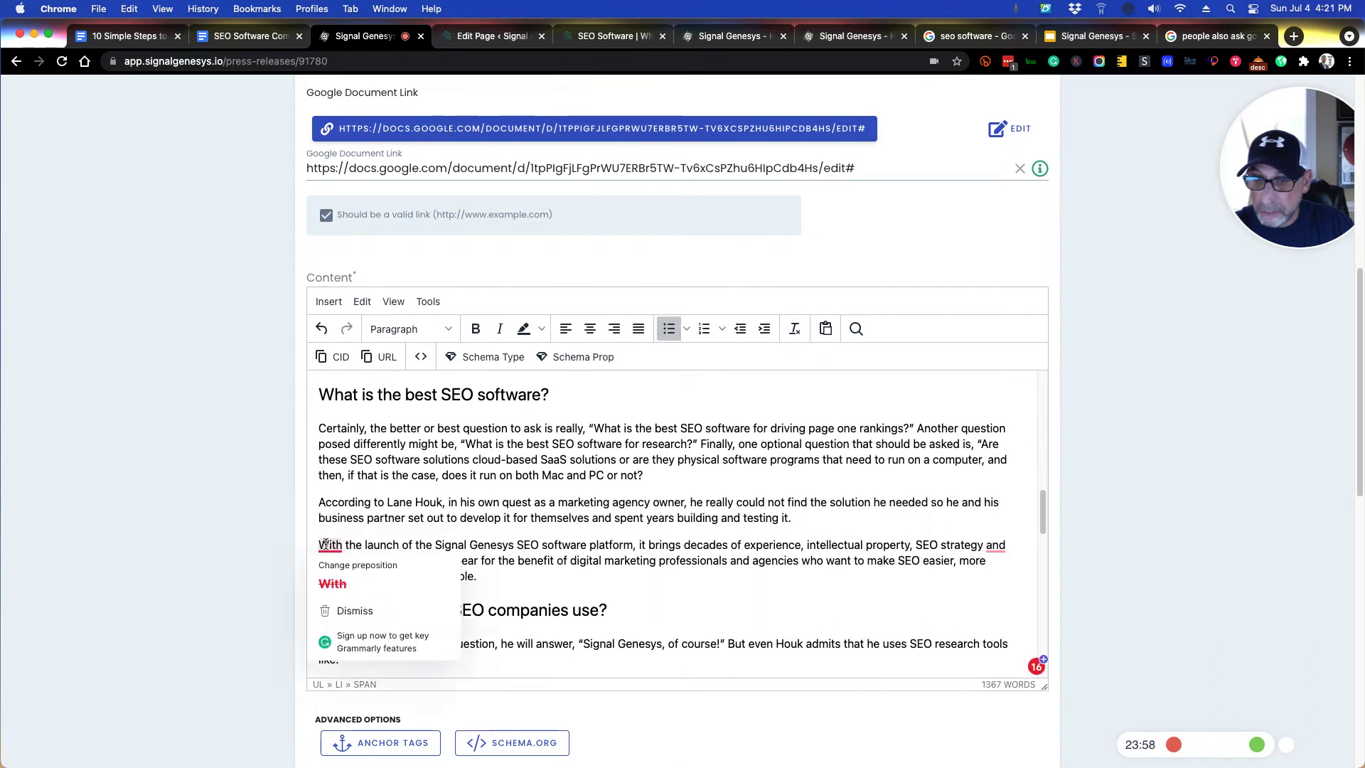
pyautogui.click(399, 591)
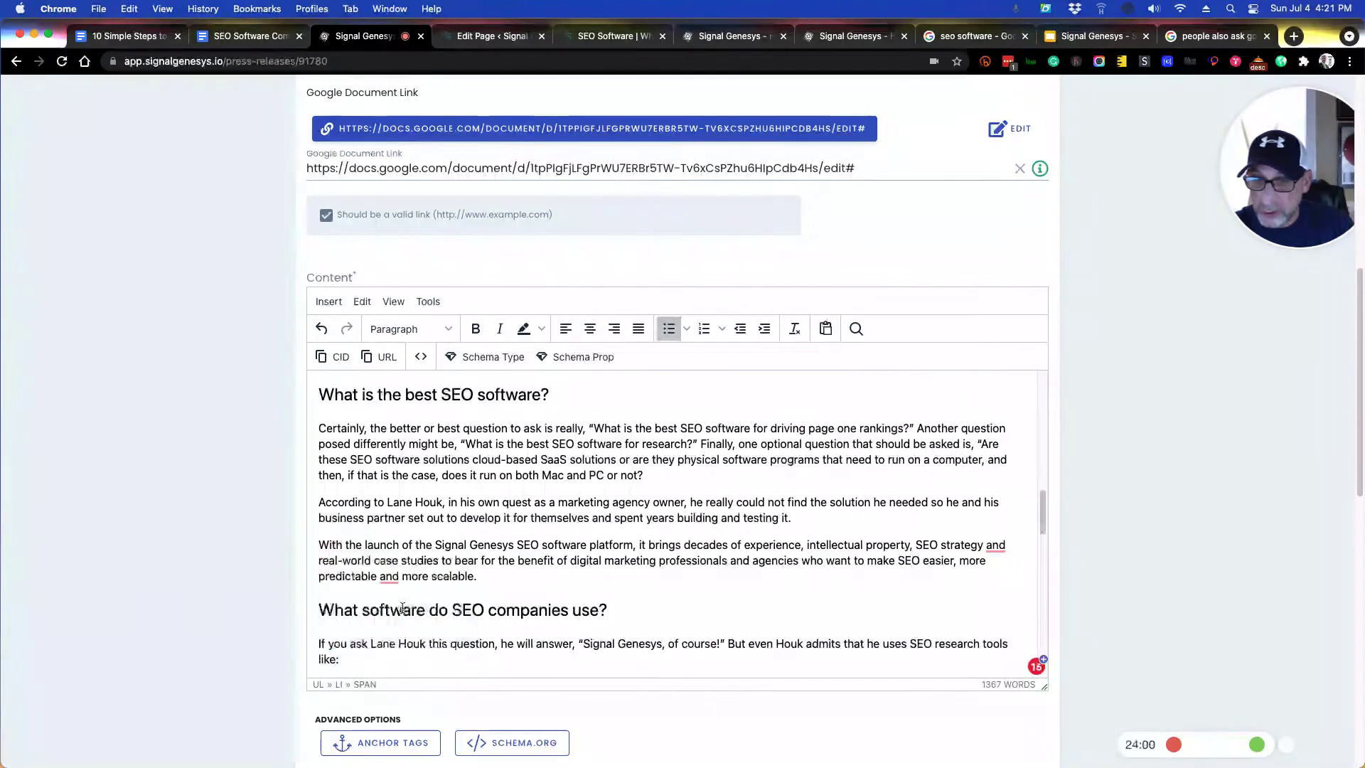
pyautogui.moveTo(389, 577)
# - Accept the Grammarly correction for "'ole" in the Google searches bullet under "What software do SEO companies use?"
pyautogui.scroll(-10, 394, 521)
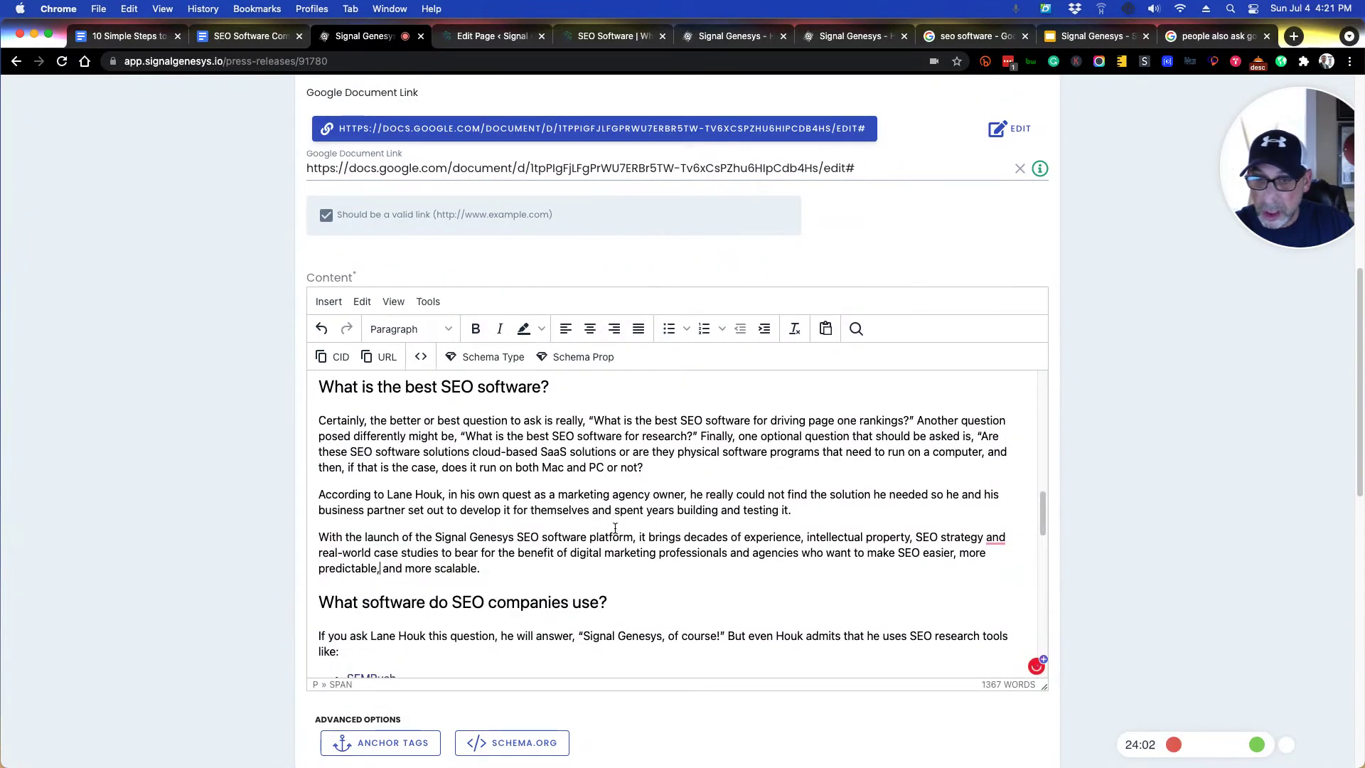
pyautogui.moveTo(384, 505)
pyautogui.click(389, 531)
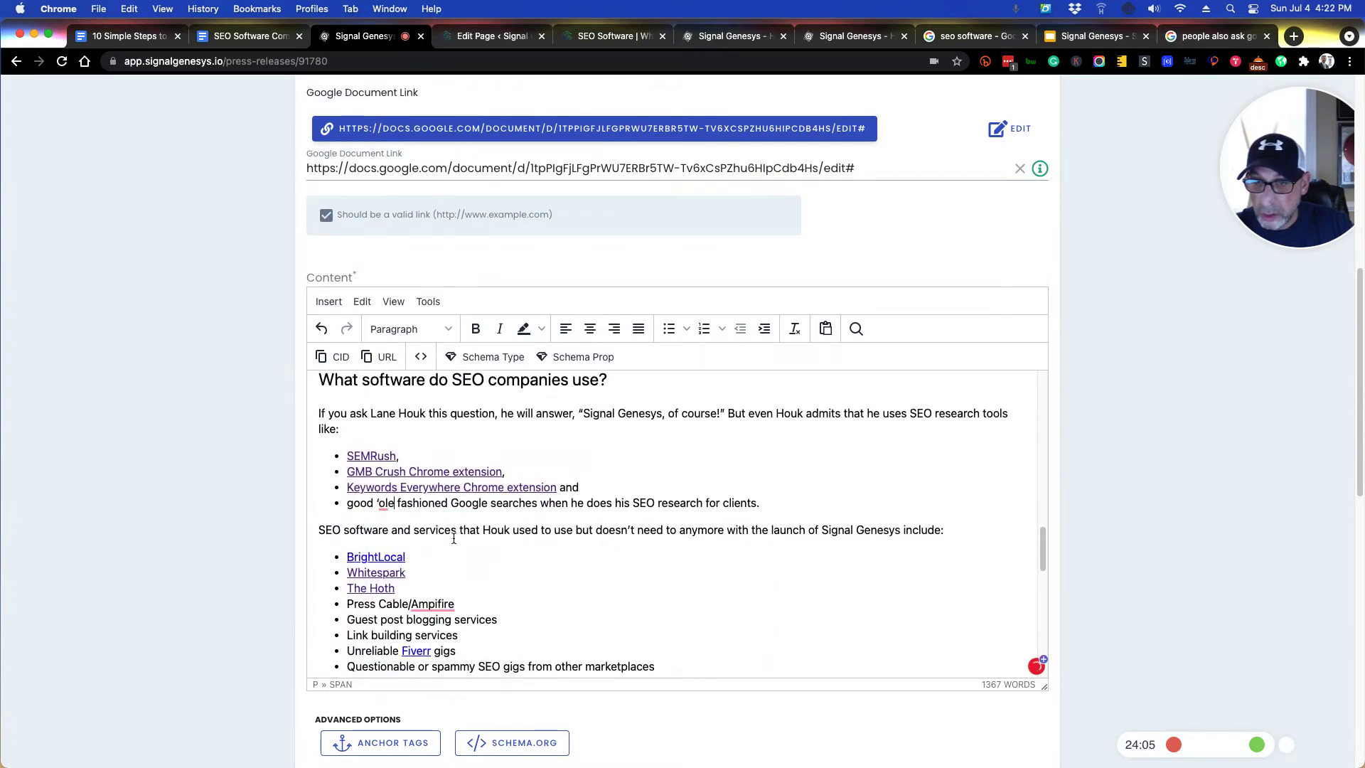
pyautogui.scroll(-1, 423, 573)
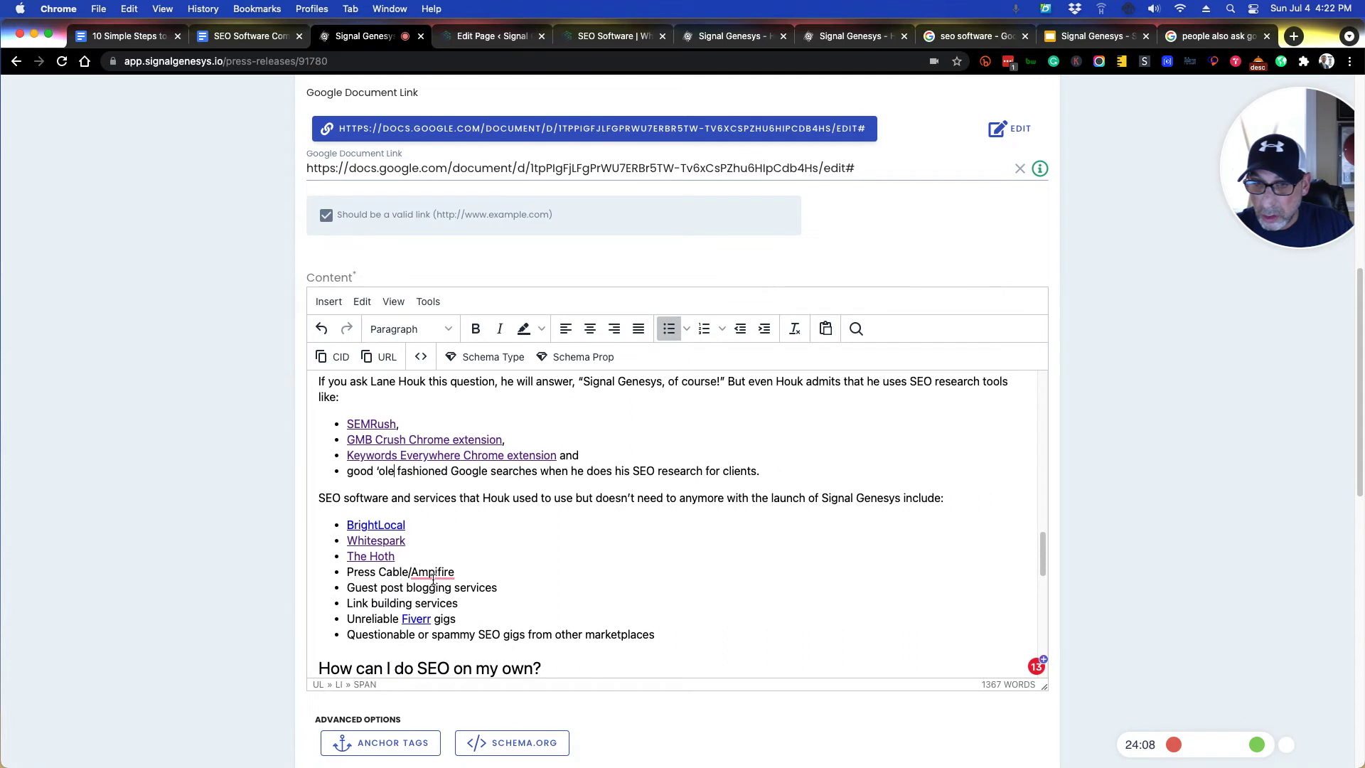
# - Accept the Grammarly hyphenation "do-follow" in items 7 and 8 of the "Expert Tips for Optimizing Your Articles" list
pyautogui.scroll(-8, 445, 602)
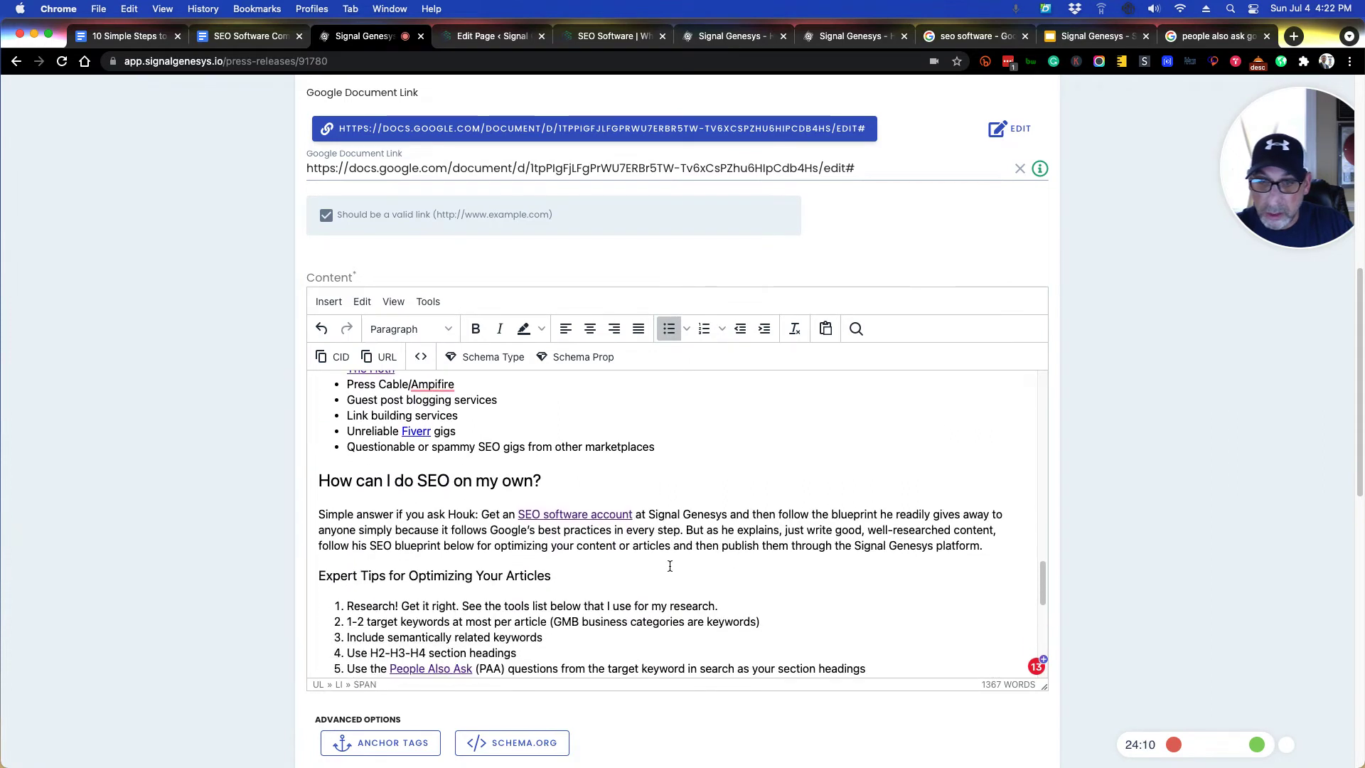
pyautogui.moveTo(490, 594)
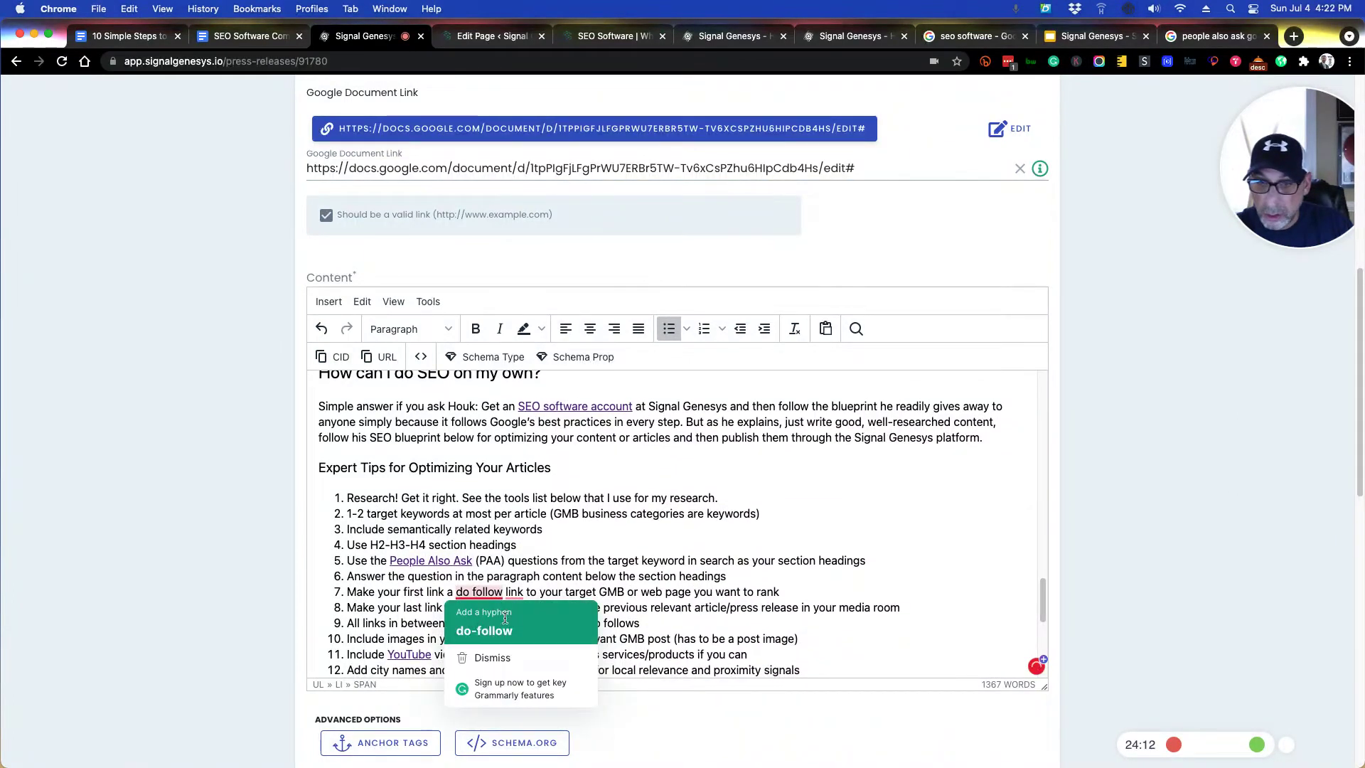
pyautogui.click(488, 626)
pyautogui.moveTo(524, 608)
pyautogui.click(548, 646)
# - Accept the Grammarly corrections "do-follow" and "PageRank" in the Link signals sub-bullet of expert tip 13
pyautogui.scroll(-3, 621, 615)
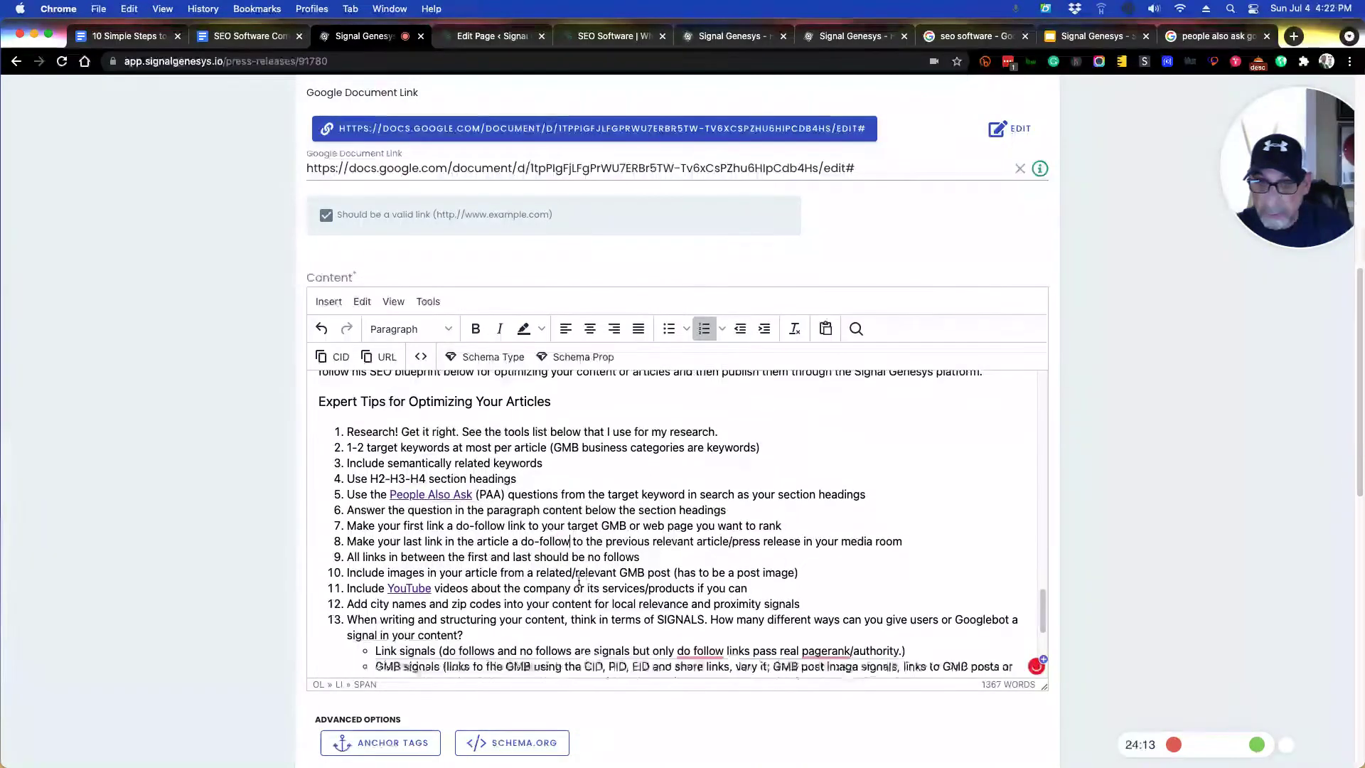
pyautogui.moveTo(691, 629)
pyautogui.click(693, 658)
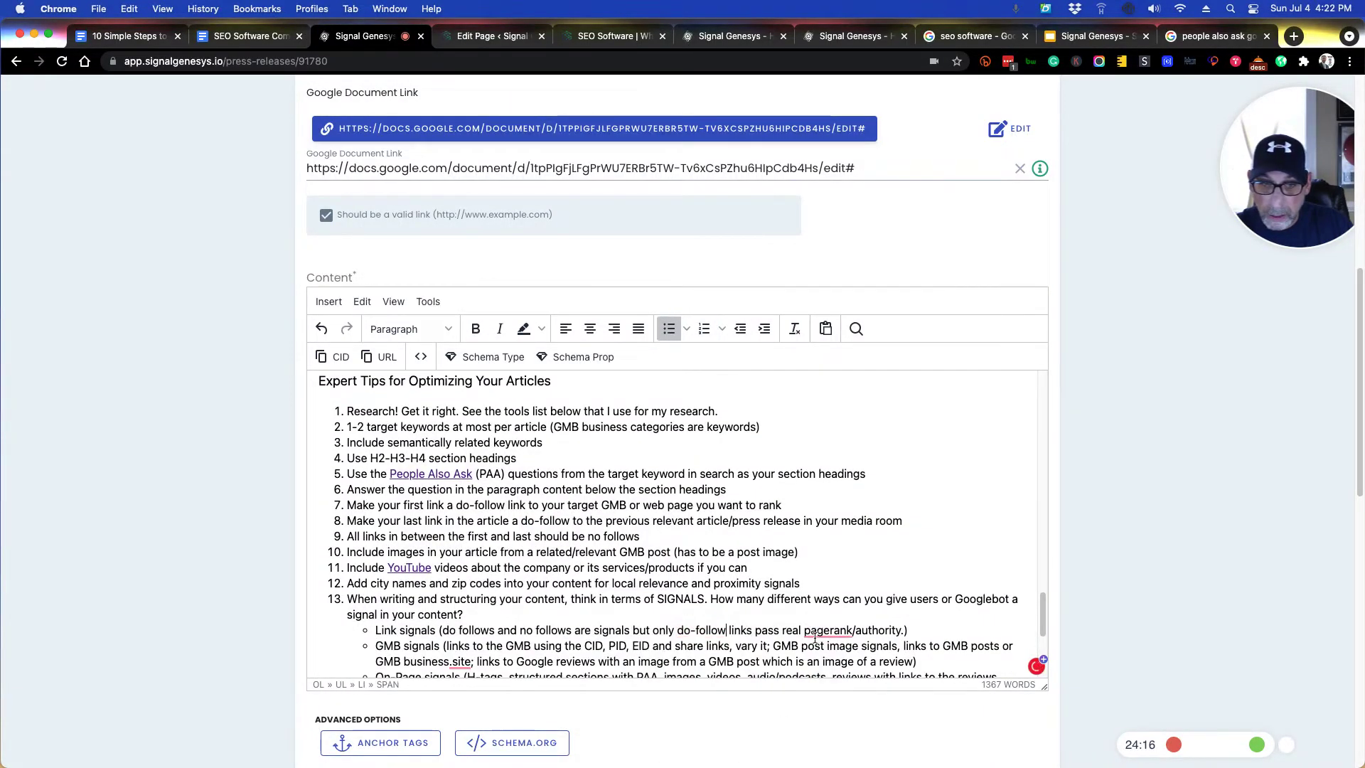
pyautogui.moveTo(837, 628)
pyautogui.click(833, 493)
# - Accept the Grammarly corrections in the "About Signal Genesys" section: "private-labeled" and commas before "and testimonials" and "and Newspaper"
pyautogui.scroll(-1, 686, 590)
pyautogui.scroll(-3, 686, 592)
pyautogui.scroll(-4, 508, 582)
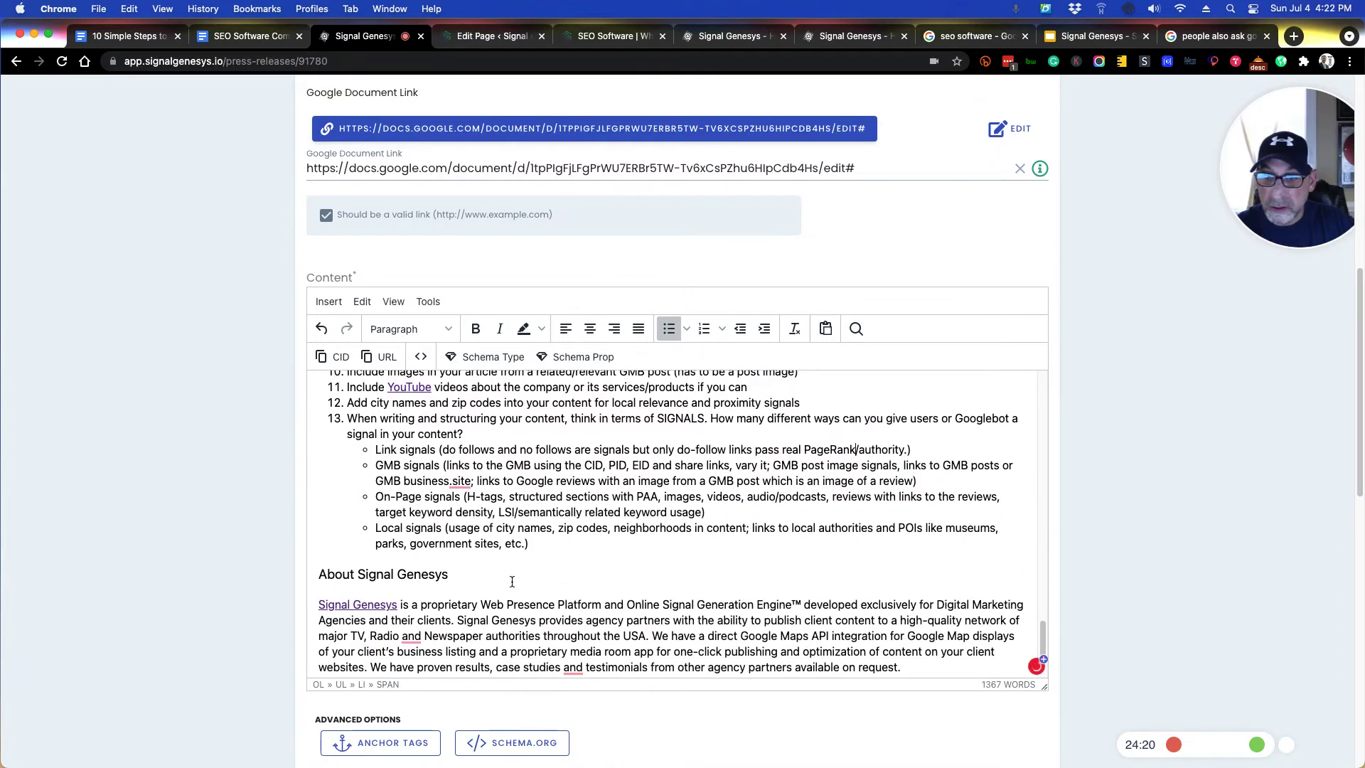
pyautogui.scroll(3, 508, 581)
pyautogui.scroll(-6, 590, 588)
pyautogui.moveTo(869, 556)
pyautogui.click(867, 587)
pyautogui.moveTo(578, 524)
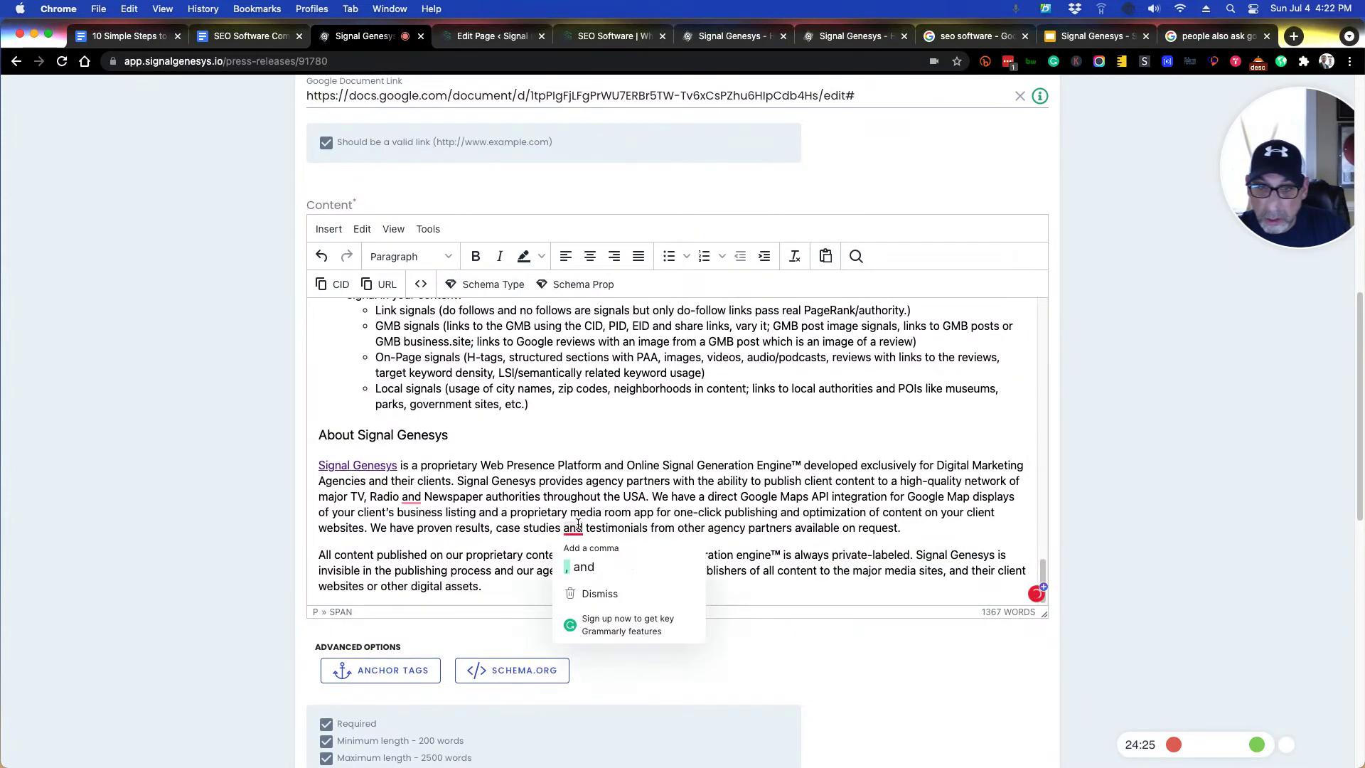
pyautogui.click(583, 566)
pyautogui.moveTo(412, 498)
pyautogui.click(421, 537)
# - Review the corrected content from the "About Signal Genesys" section back up to the first heading
pyautogui.scroll(-3, 505, 533)
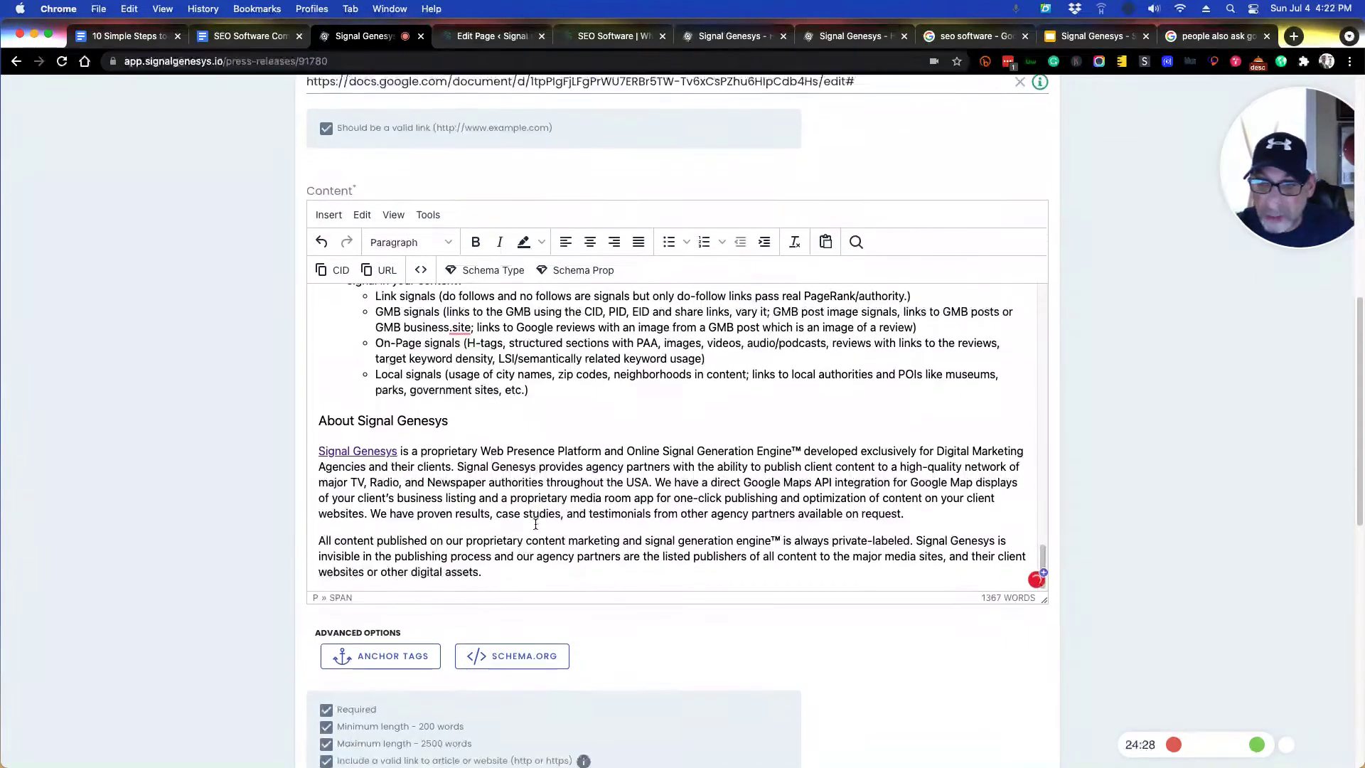
pyautogui.scroll(4, 564, 472)
pyautogui.scroll(5, 564, 472)
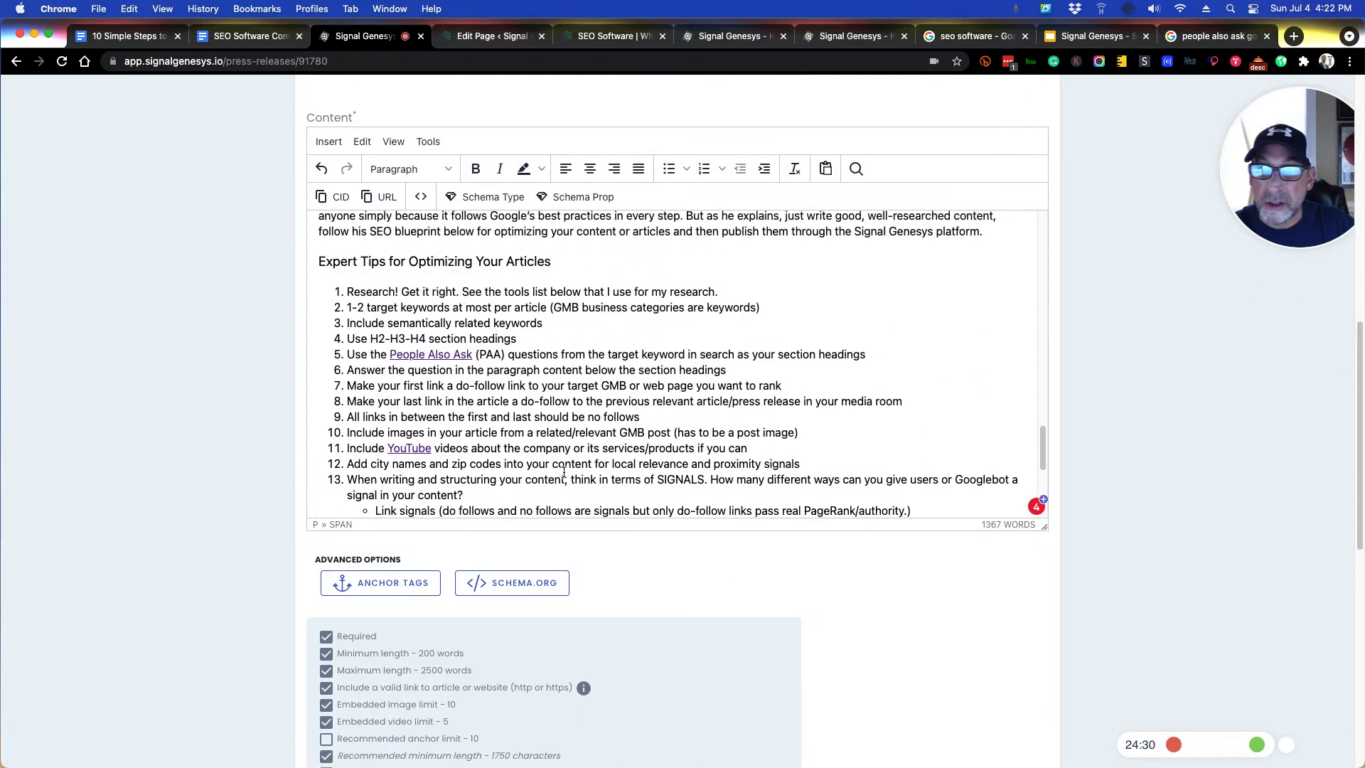
pyautogui.scroll(3, 789, 478)
pyautogui.scroll(8, 640, 411)
pyautogui.scroll(10, 582, 409)
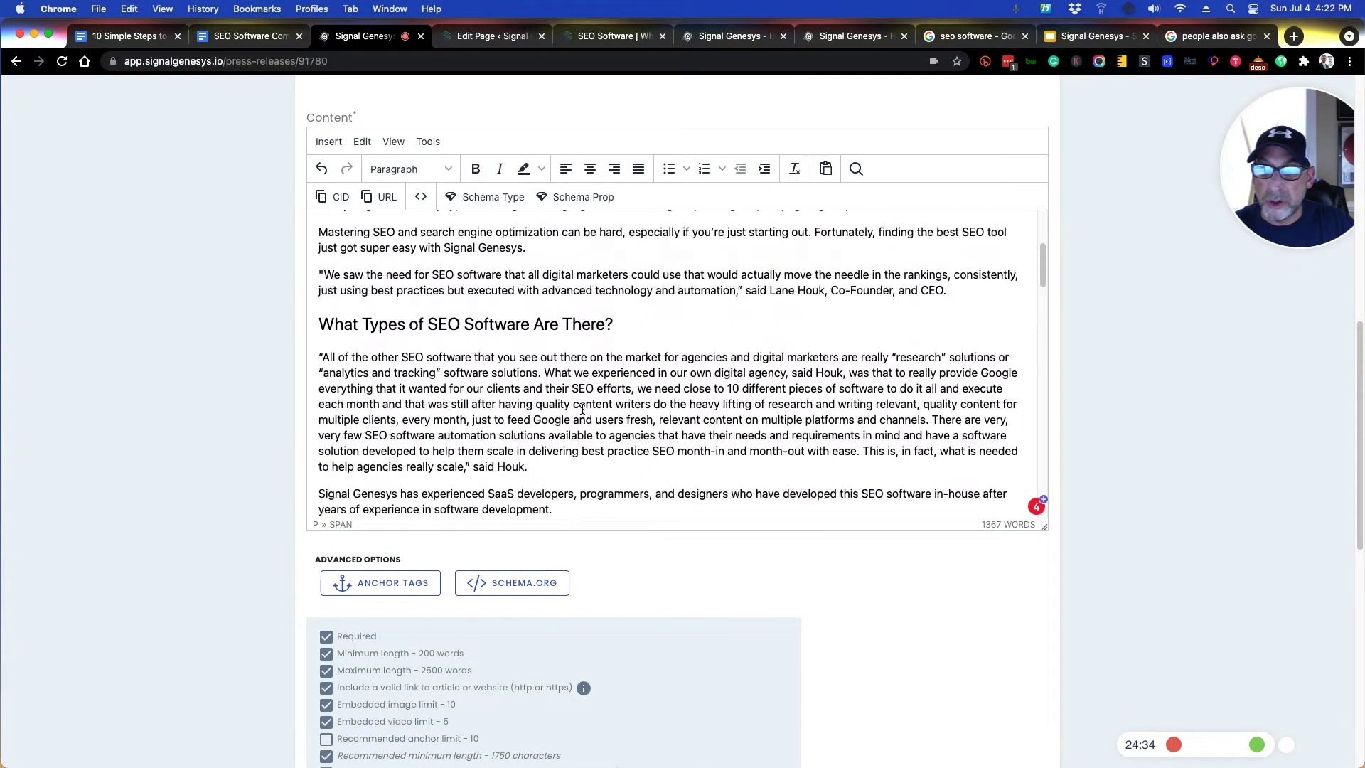
pyautogui.scroll(3, 587, 403)
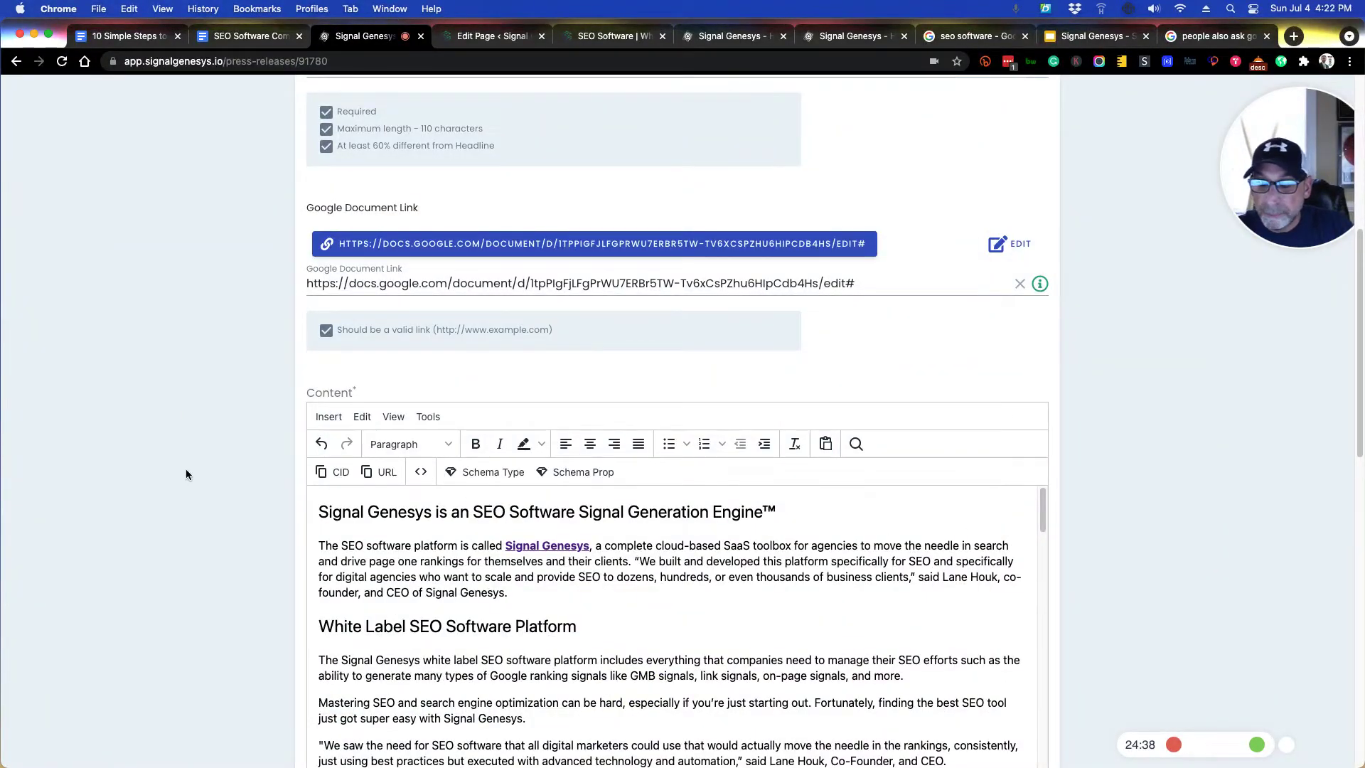
pyautogui.scroll(-1, 190, 482)
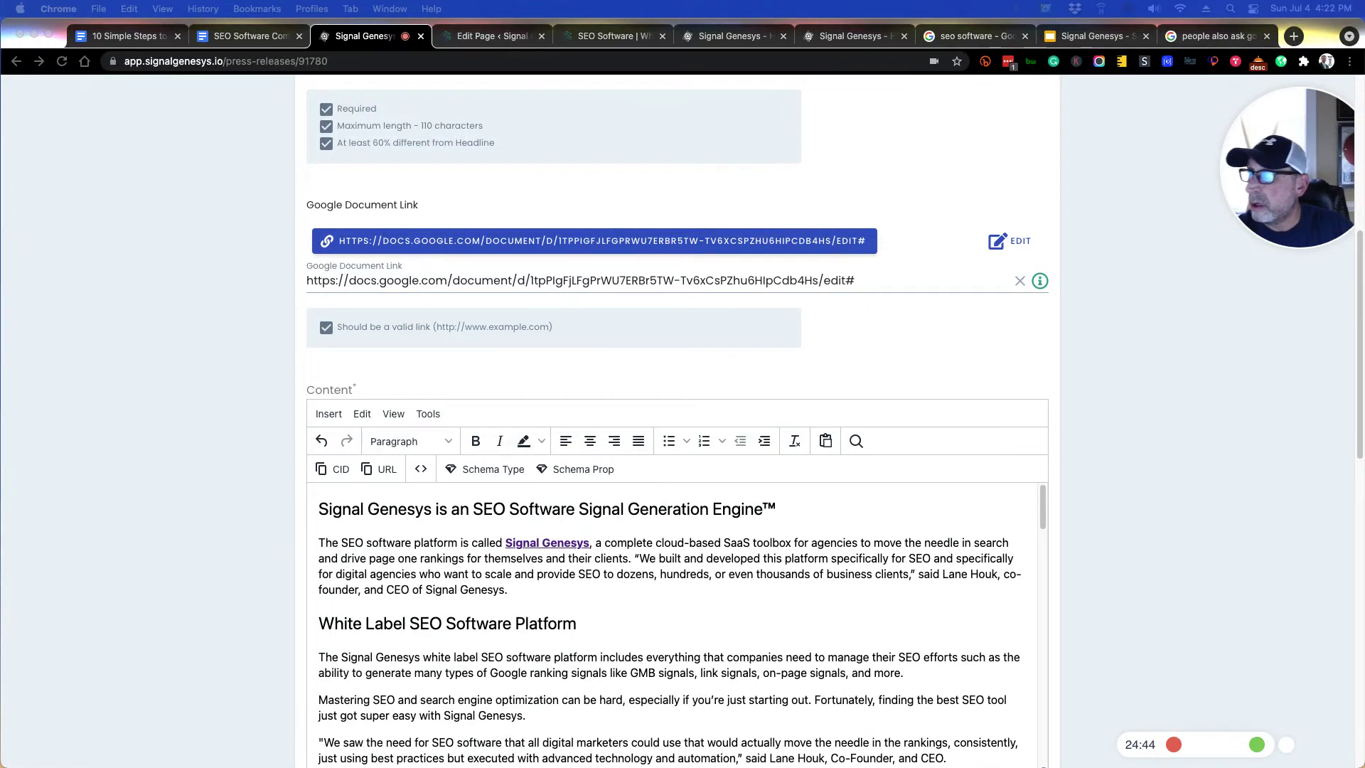
# - Switch to Google My Business, copy the image address of the "SEO Software Company Launches" post and open it in a new tab
pyautogui.hotkey('ctrl', 'Right')
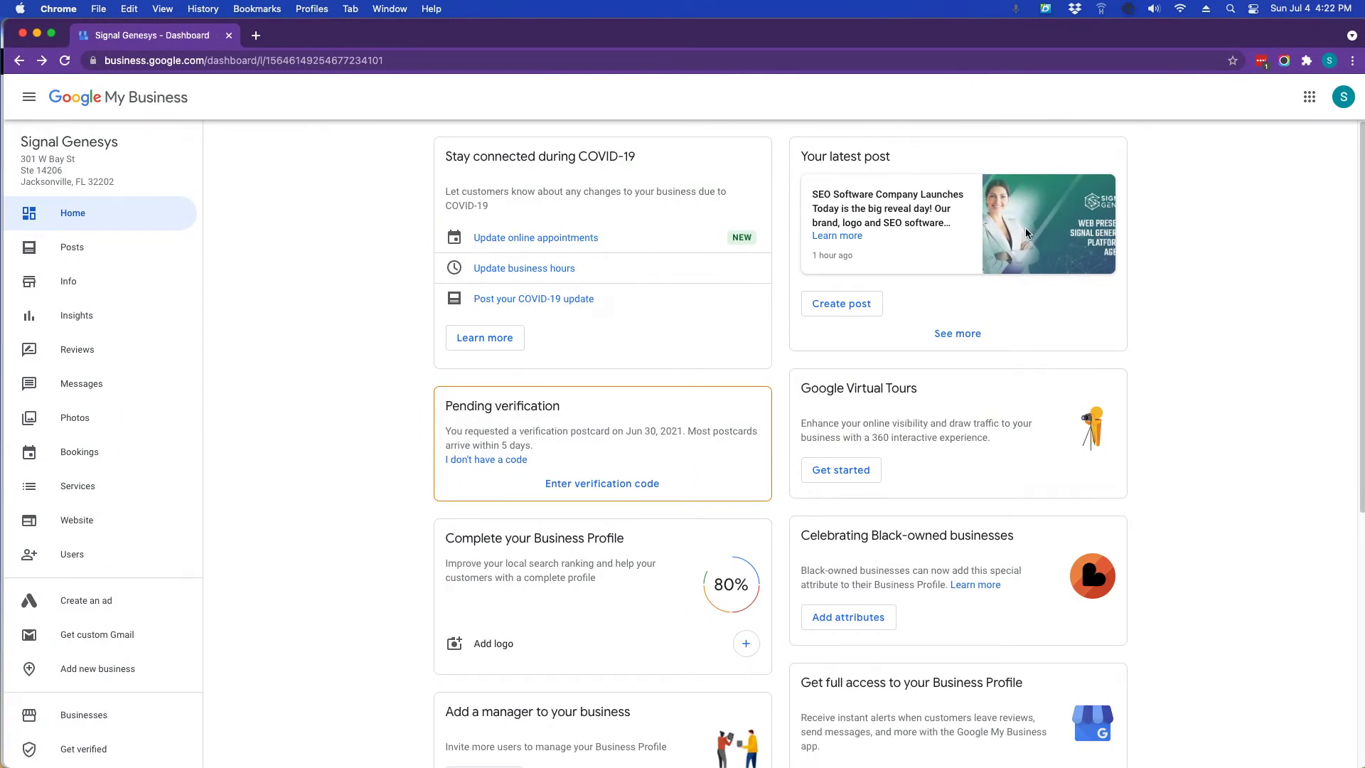
pyautogui.click(832, 238)
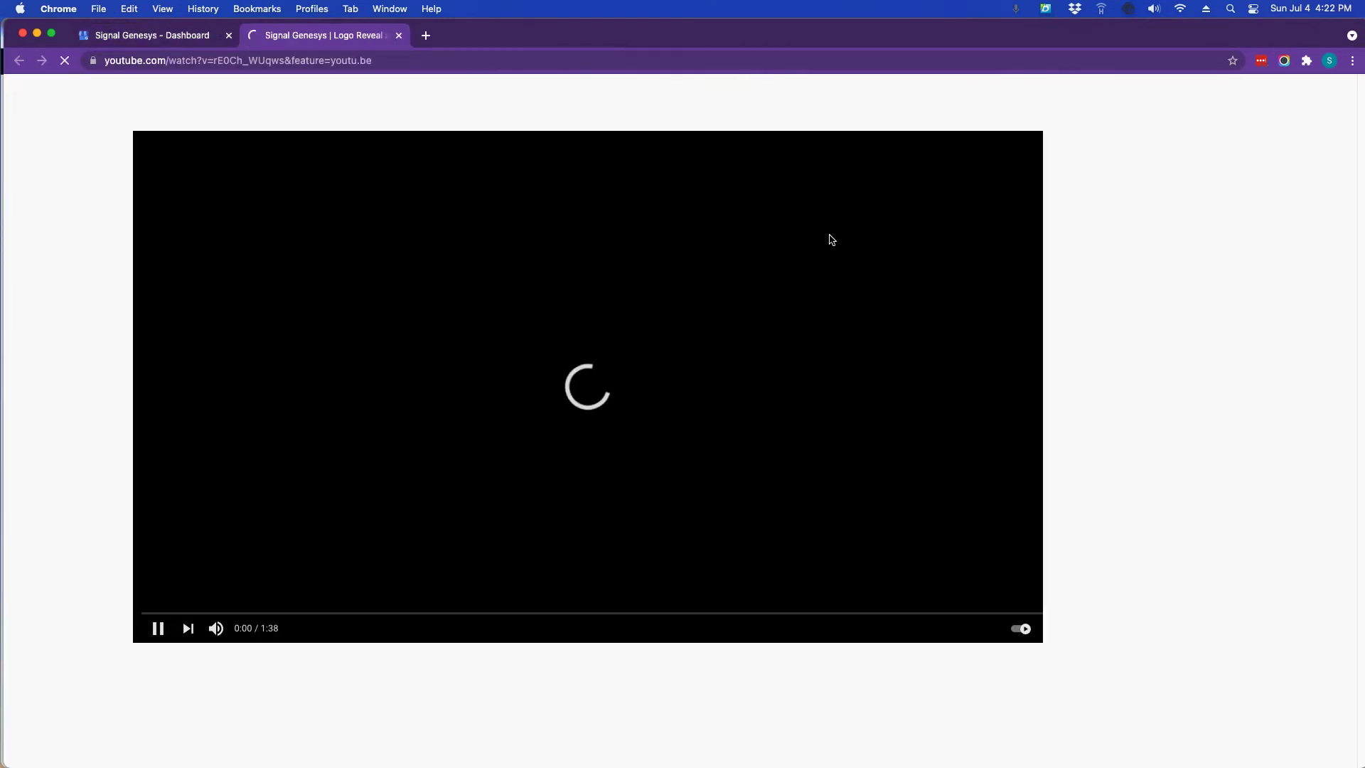
pyautogui.press('super+w')
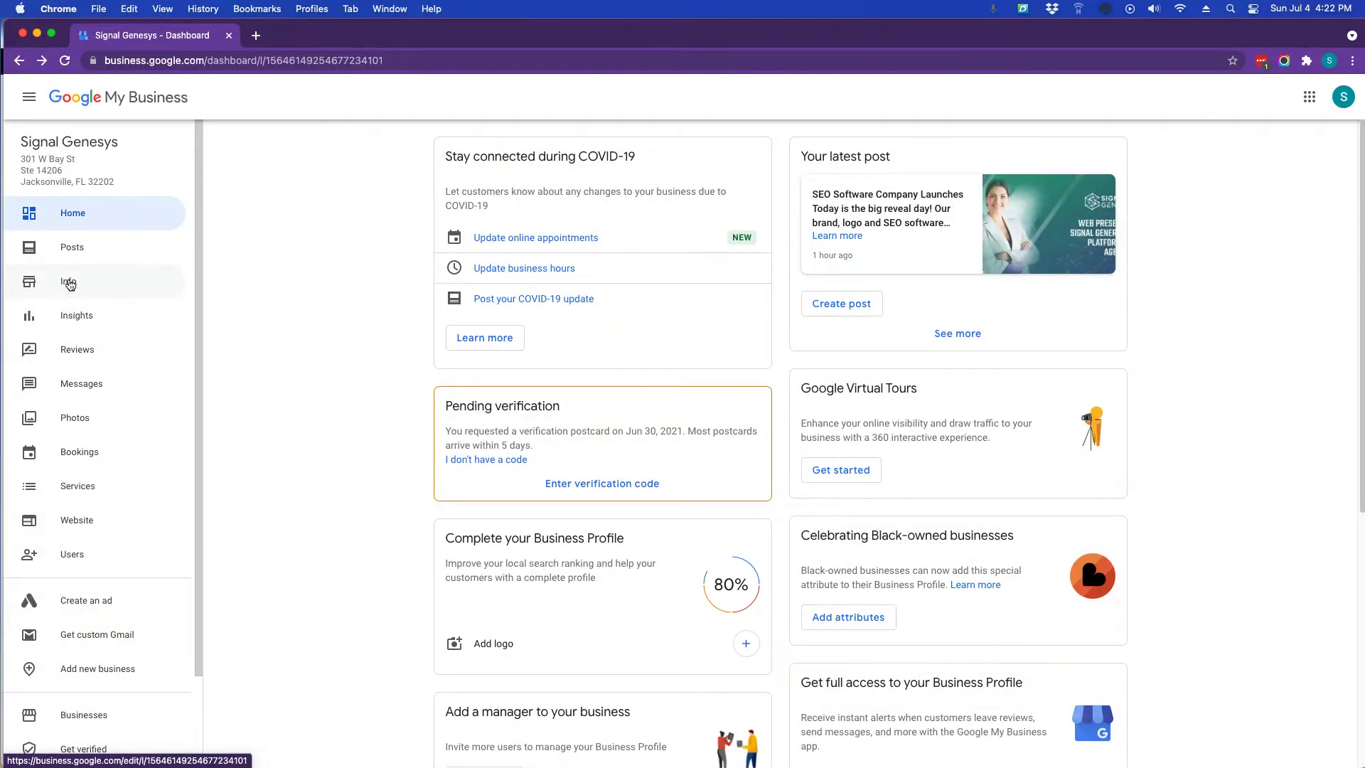
pyautogui.click(72, 247)
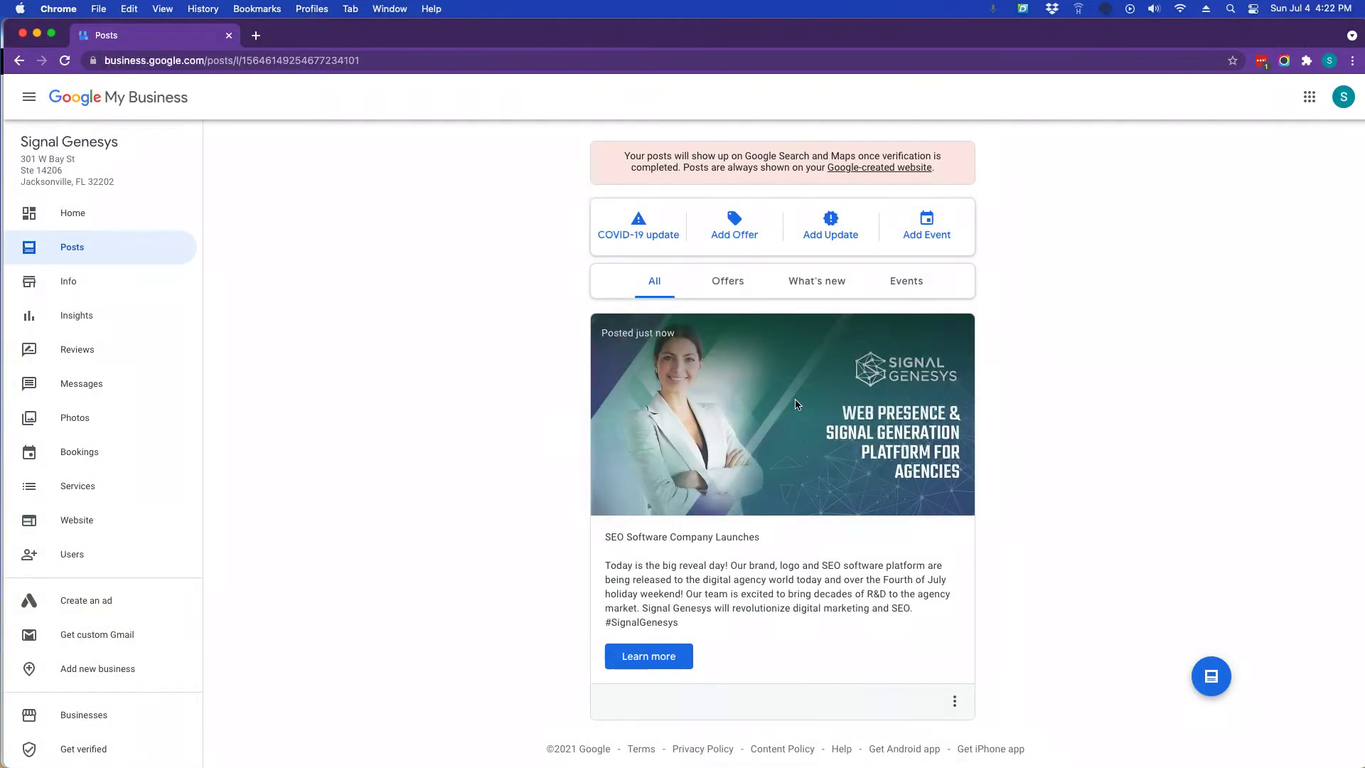
pyautogui.rightClick(779, 399)
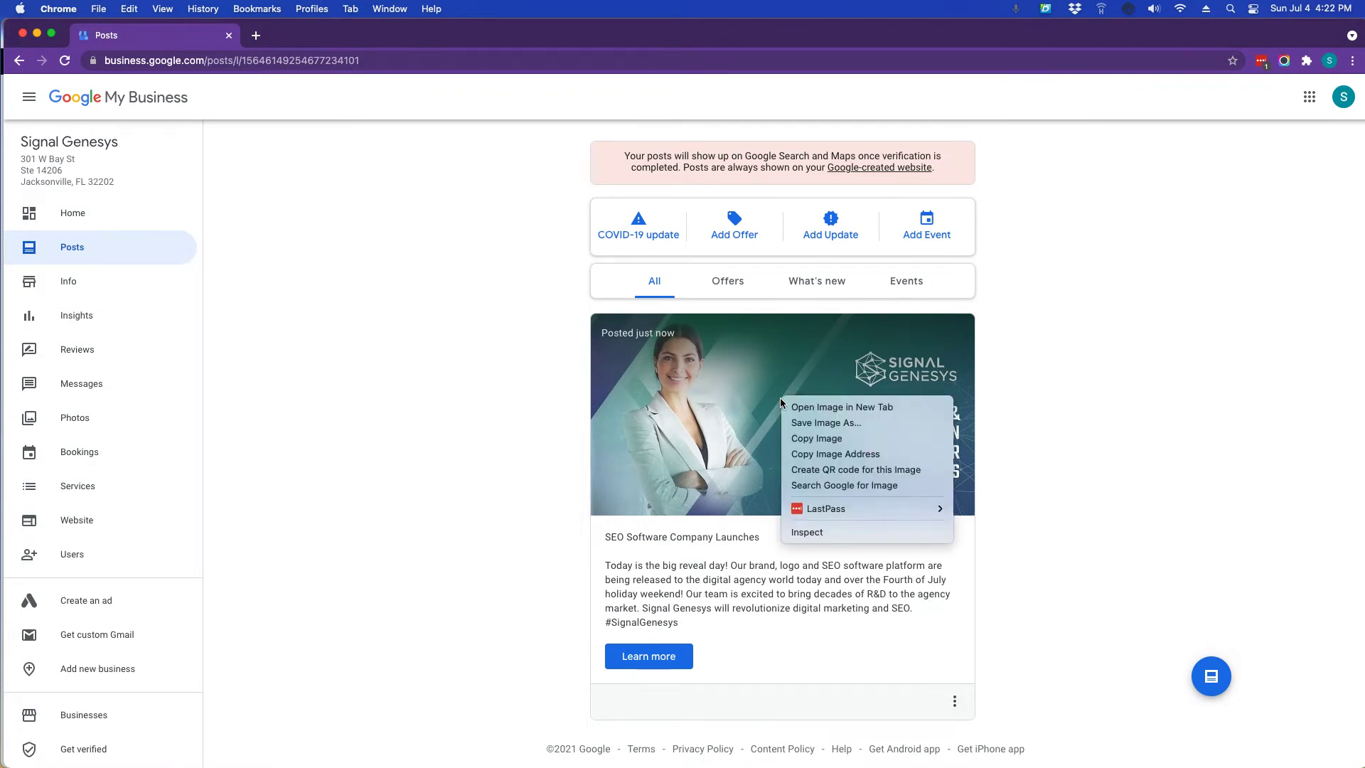
pyautogui.click(810, 454)
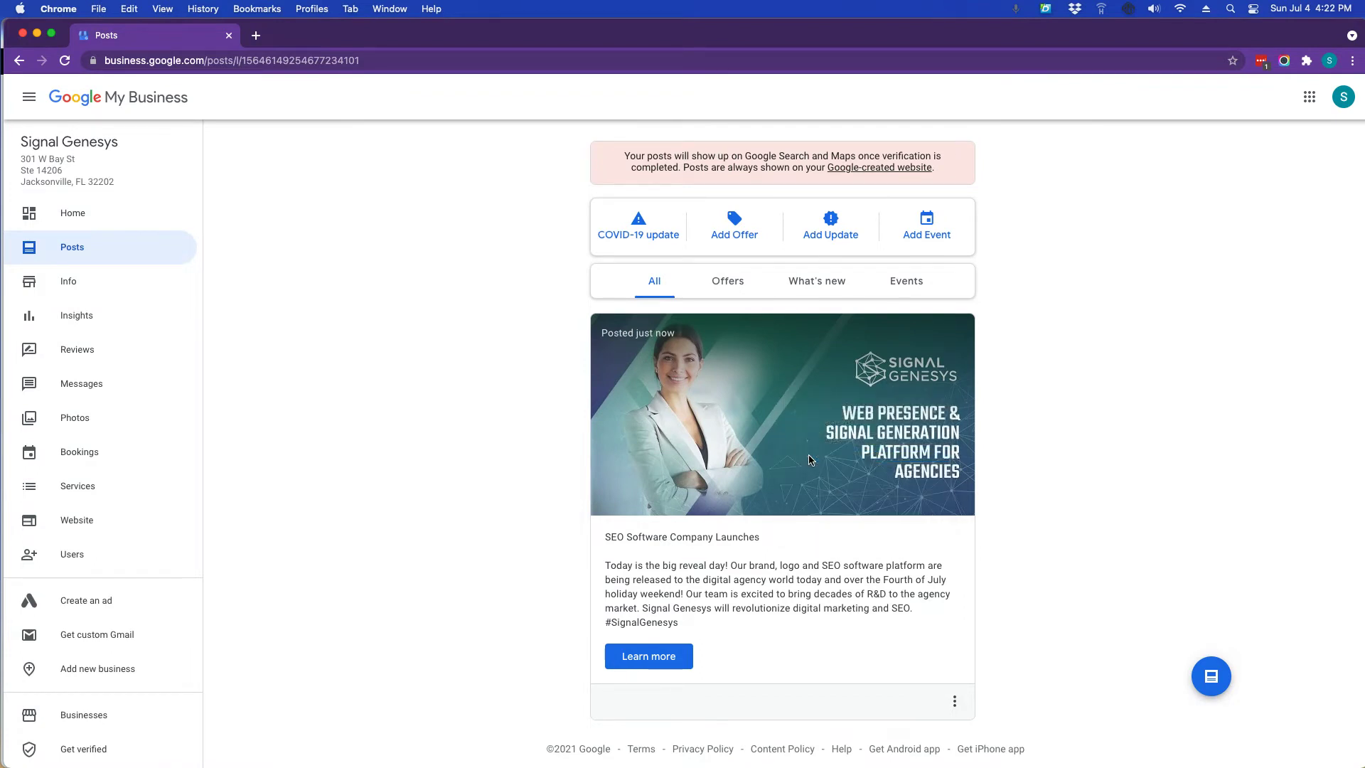
pyautogui.click(256, 35)
pyautogui.press('super+v')
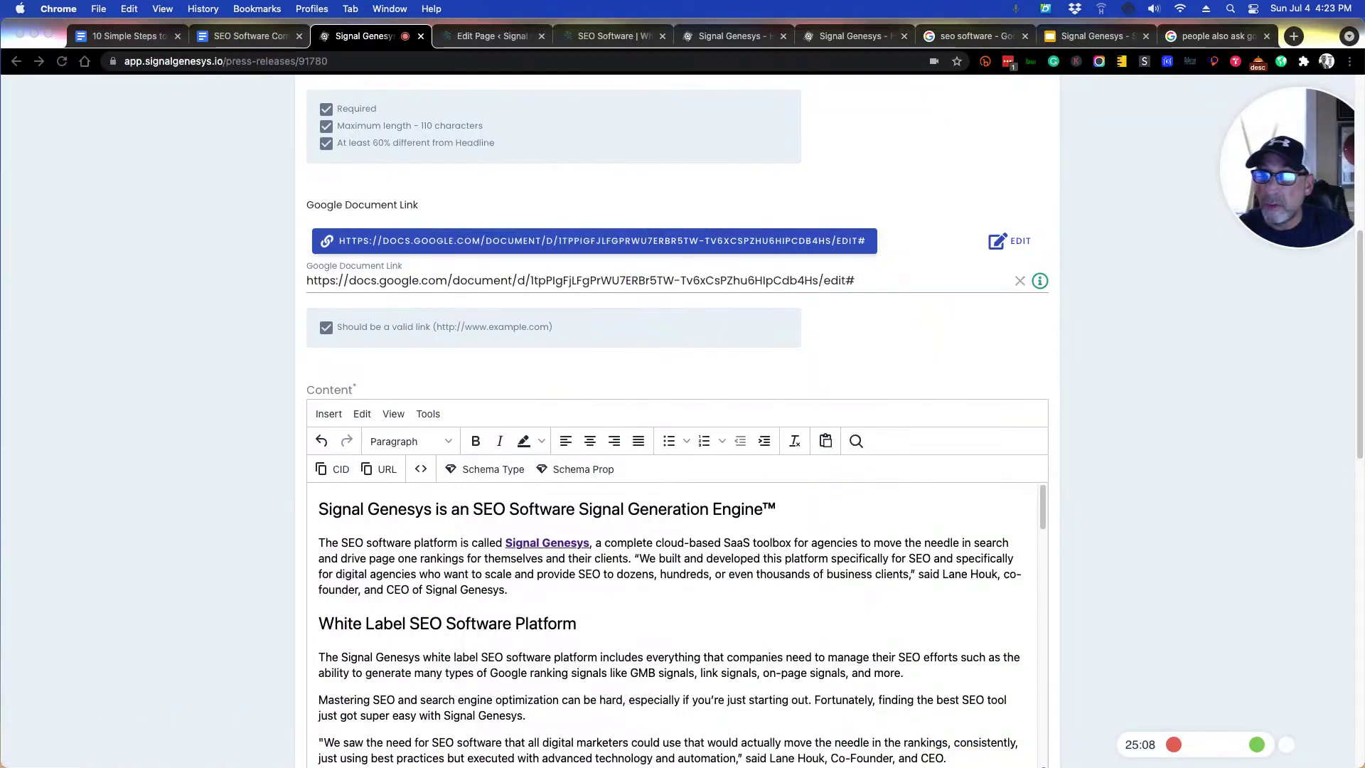
# - Back in the Signal Genesys form, add a centered blank line below the content's first paragraph
pyautogui.scroll(-1, 532, 586)
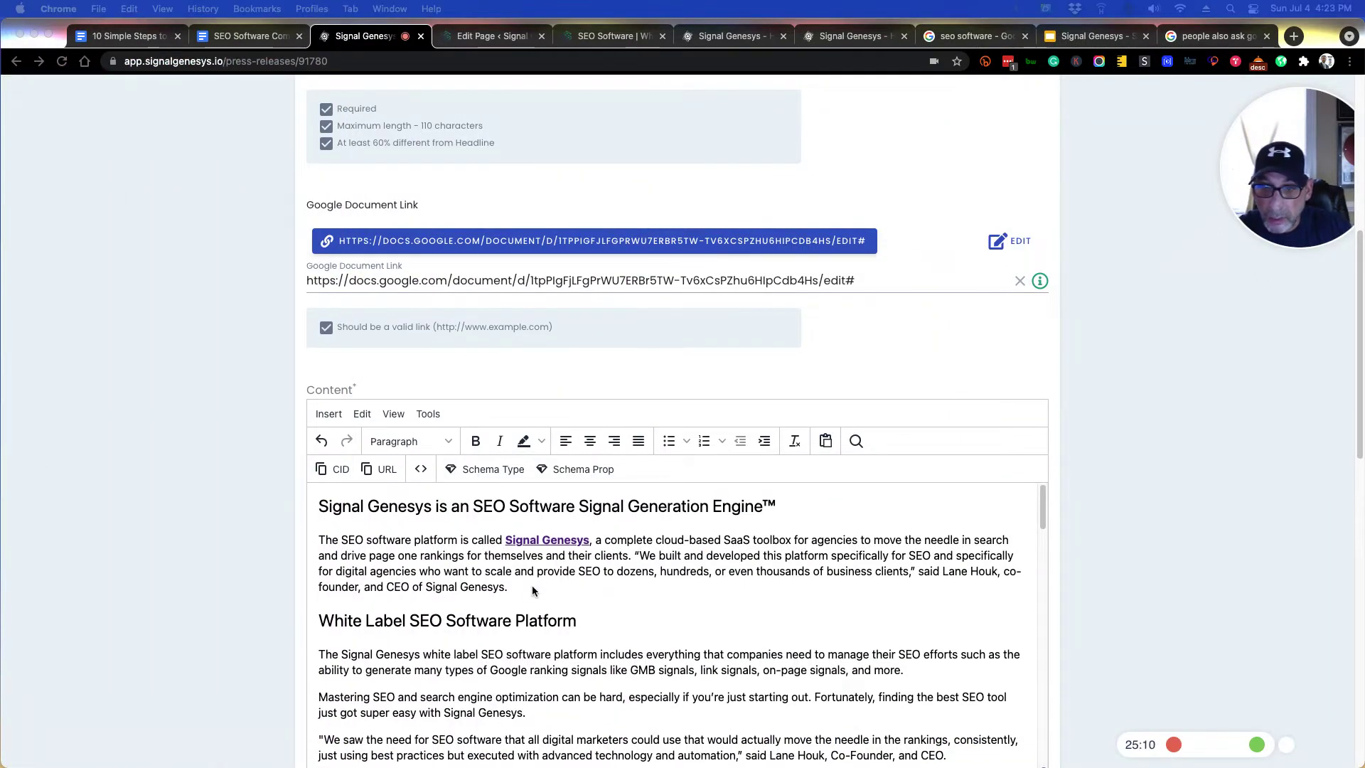
pyautogui.click(527, 588)
pyautogui.press('Return')
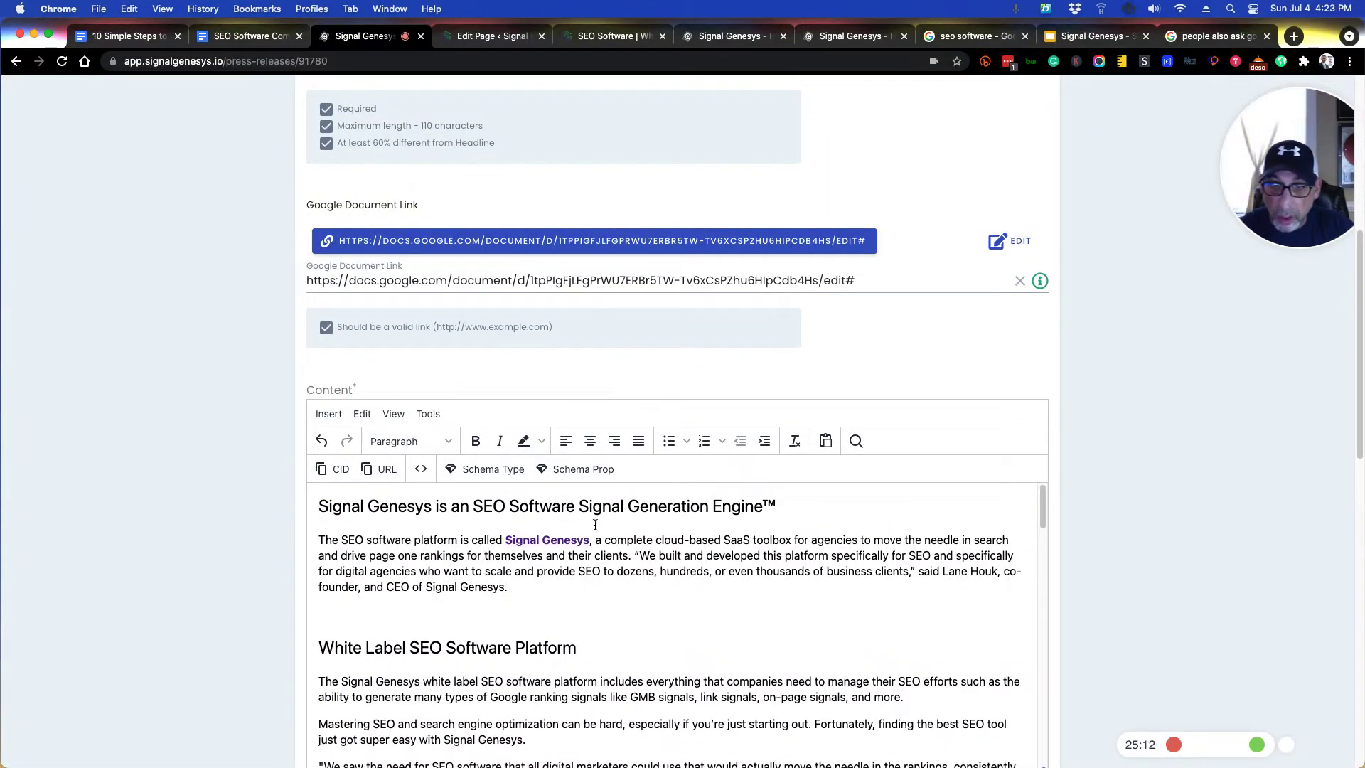
pyautogui.click(589, 442)
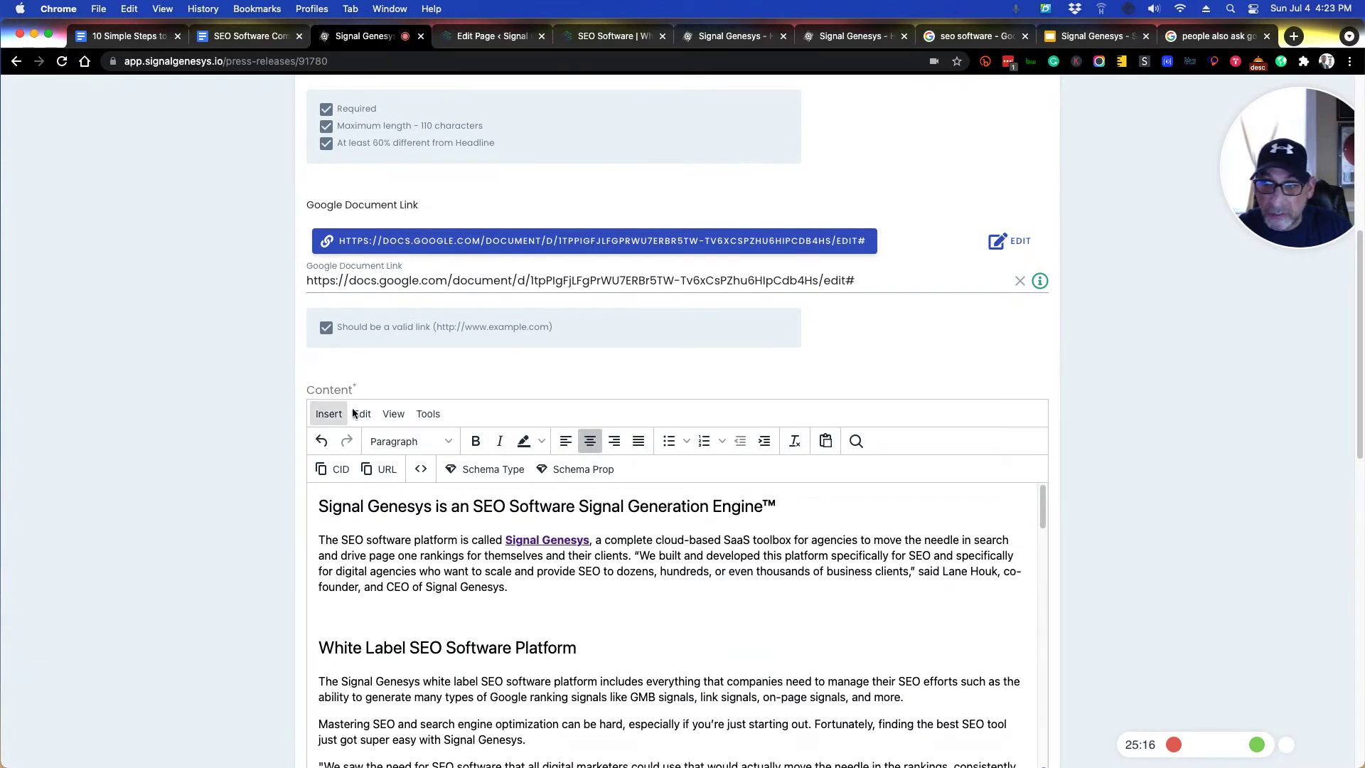
# - Insert the copied Google My Business post image on the blank line below the first paragraph, adding an alternative description that starts with "SEO"
pyautogui.click(327, 417)
pyautogui.click(345, 446)
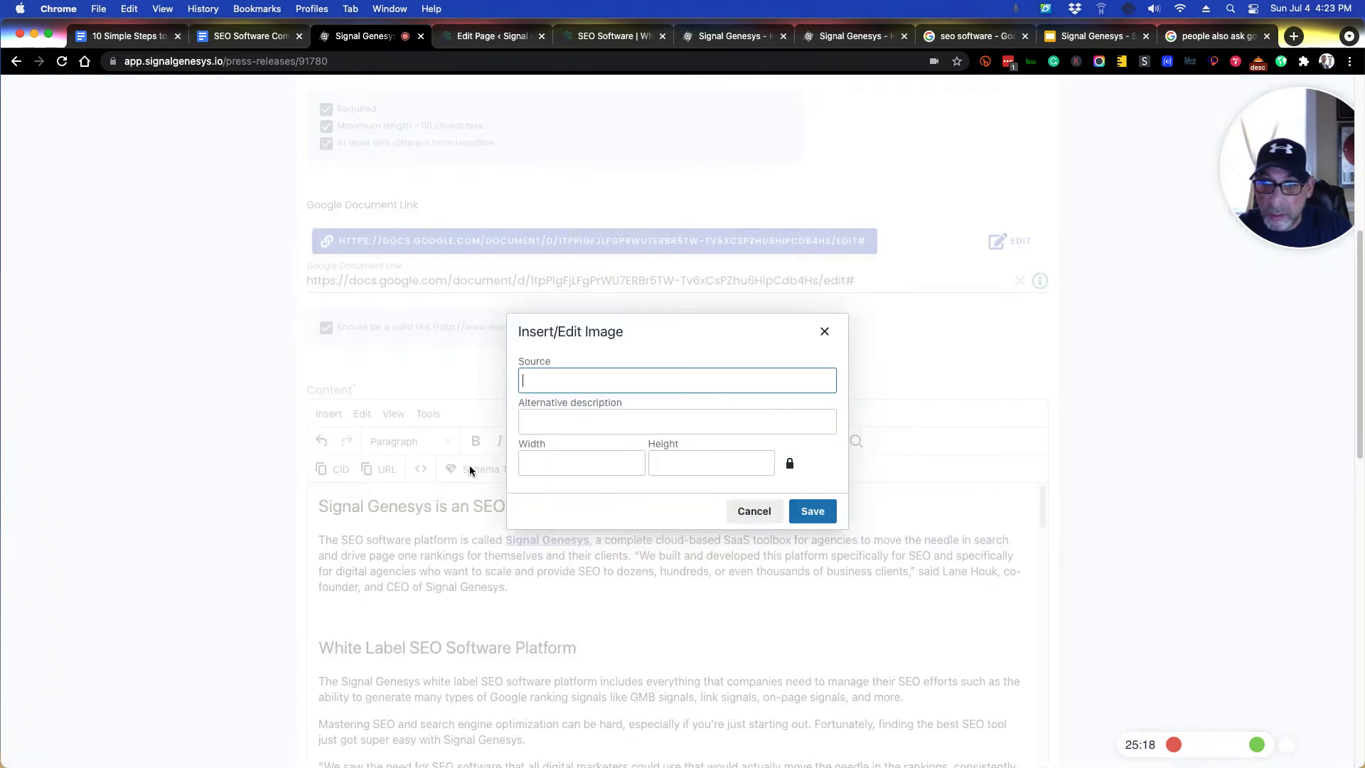
pyautogui.press('super+v')
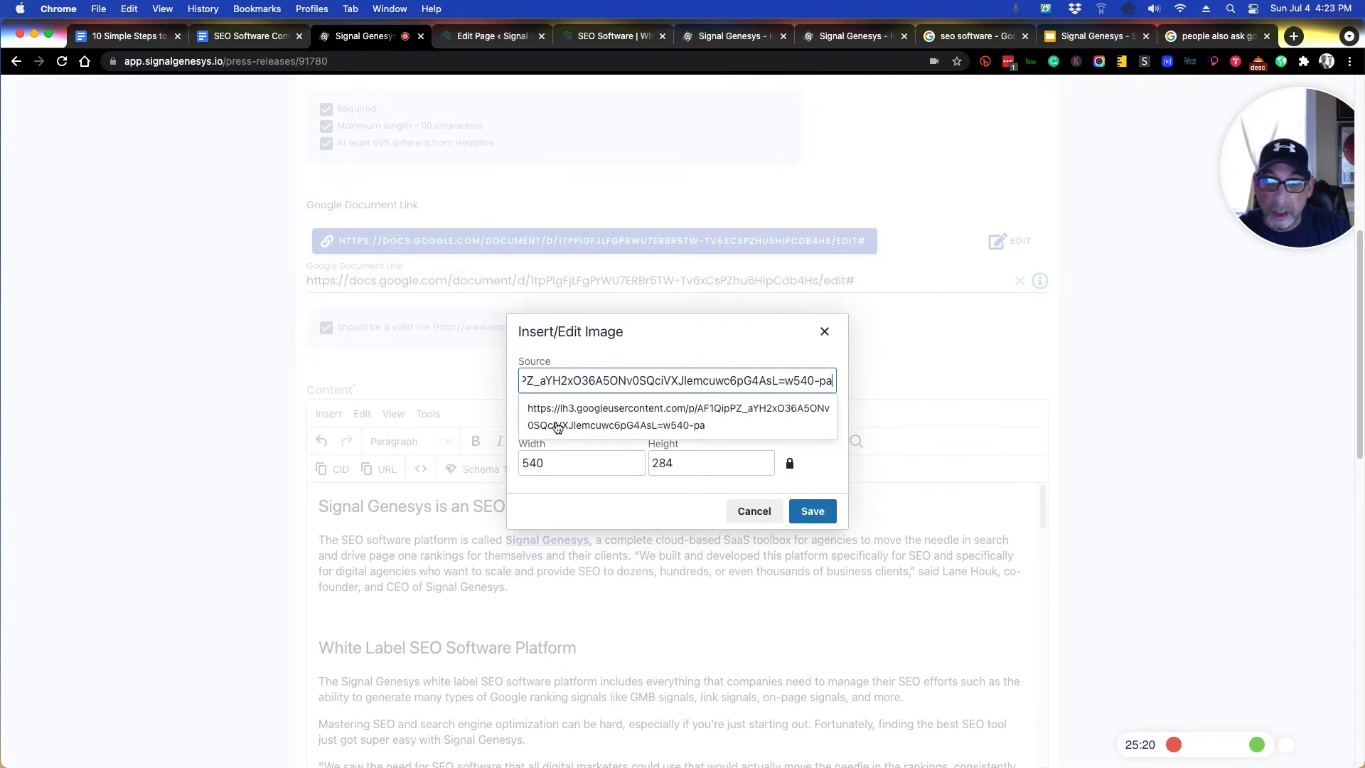
pyautogui.click(558, 427)
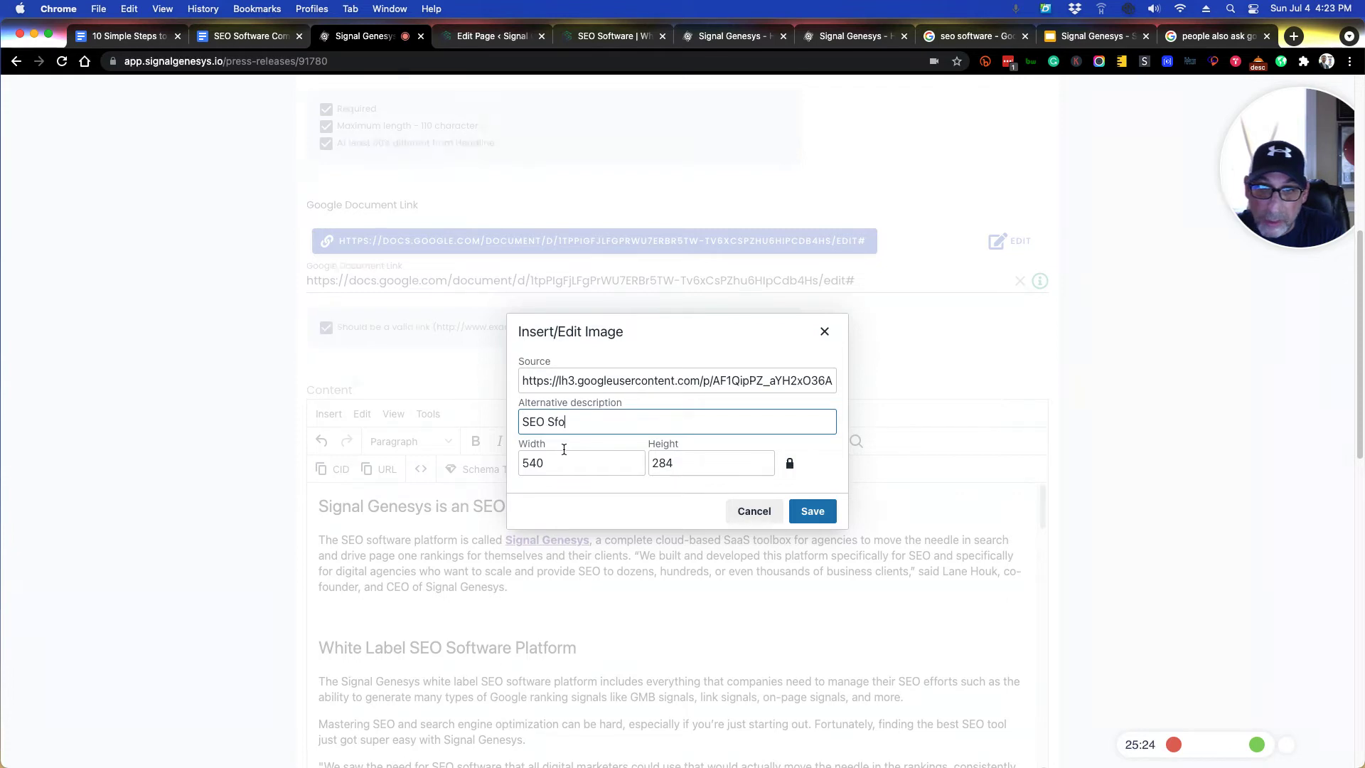
pyautogui.click(813, 511)
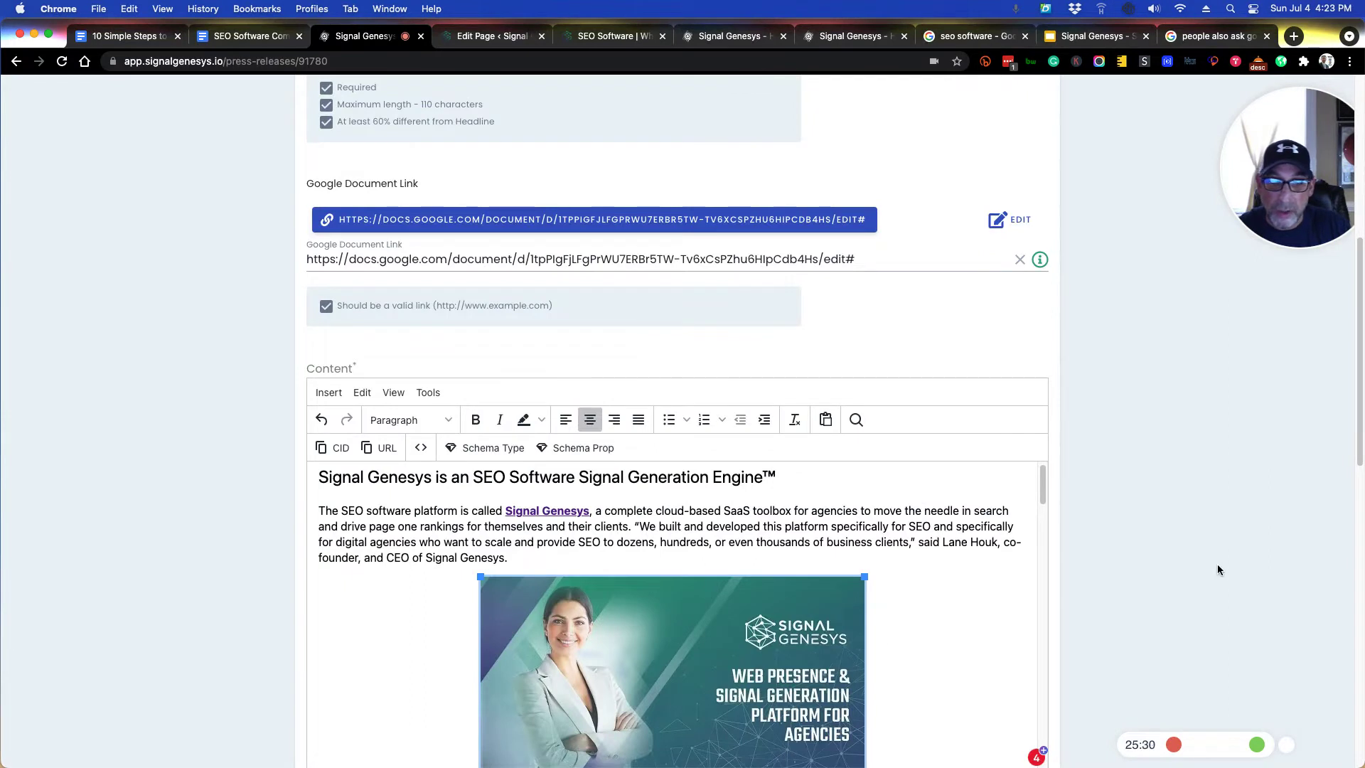
# - Apply the Image block format to the inserted Signal Genesys picture
pyautogui.scroll(-2, 1217, 564)
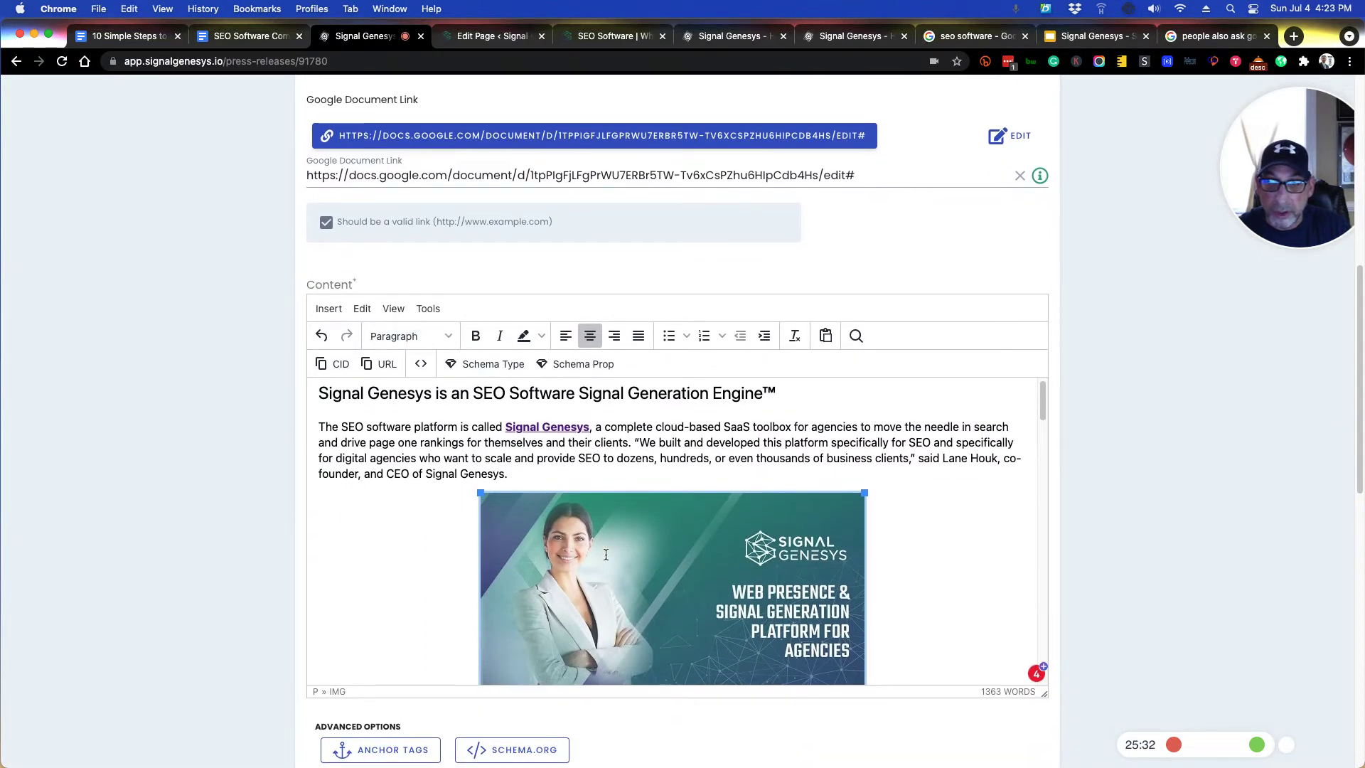
pyautogui.click(410, 337)
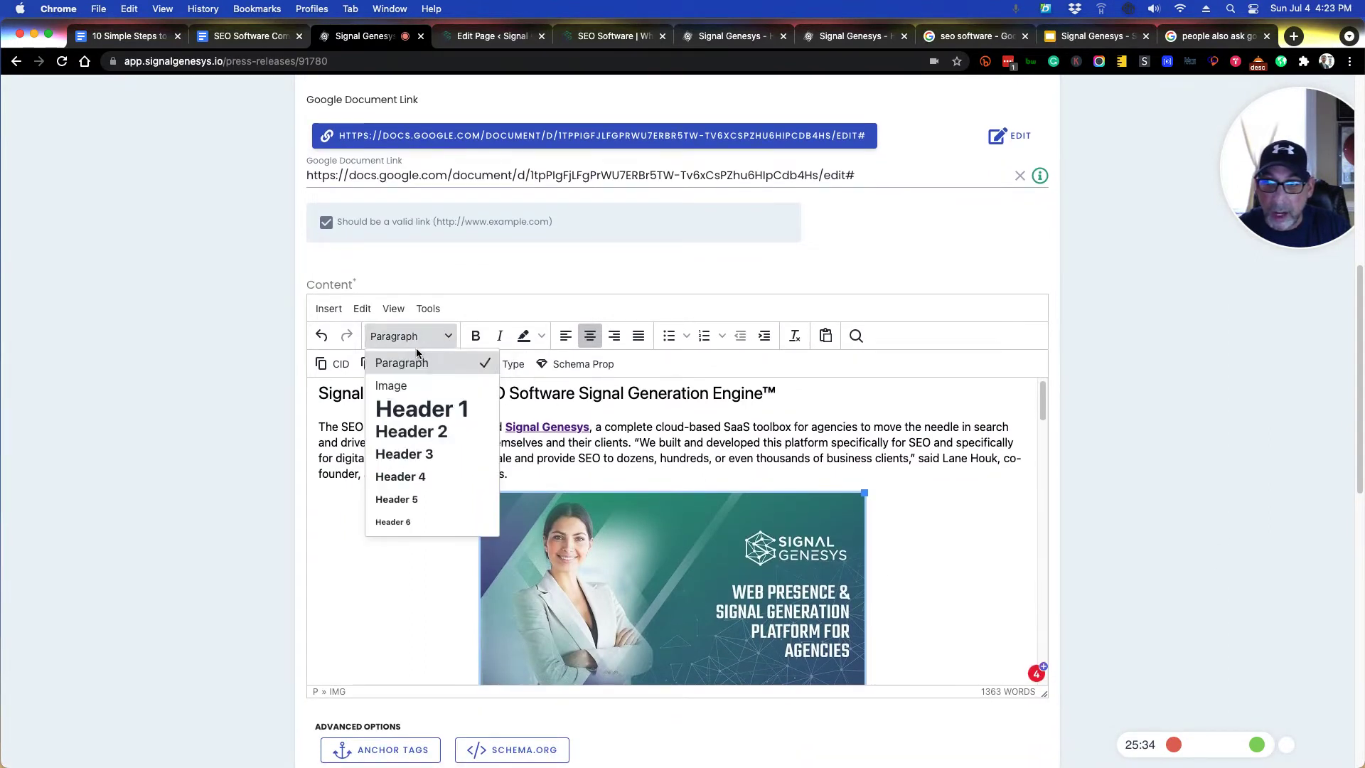
pyautogui.click(394, 384)
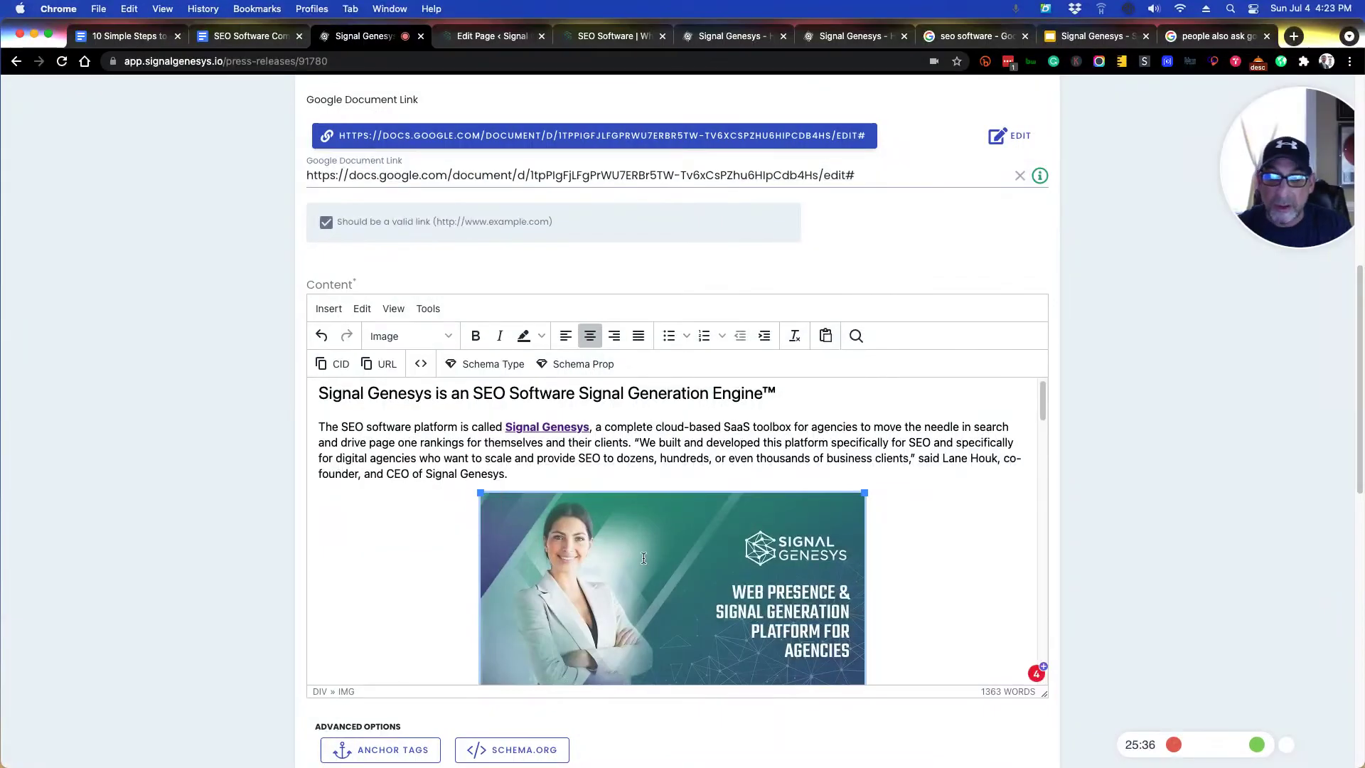
pyautogui.scroll(-1, 663, 570)
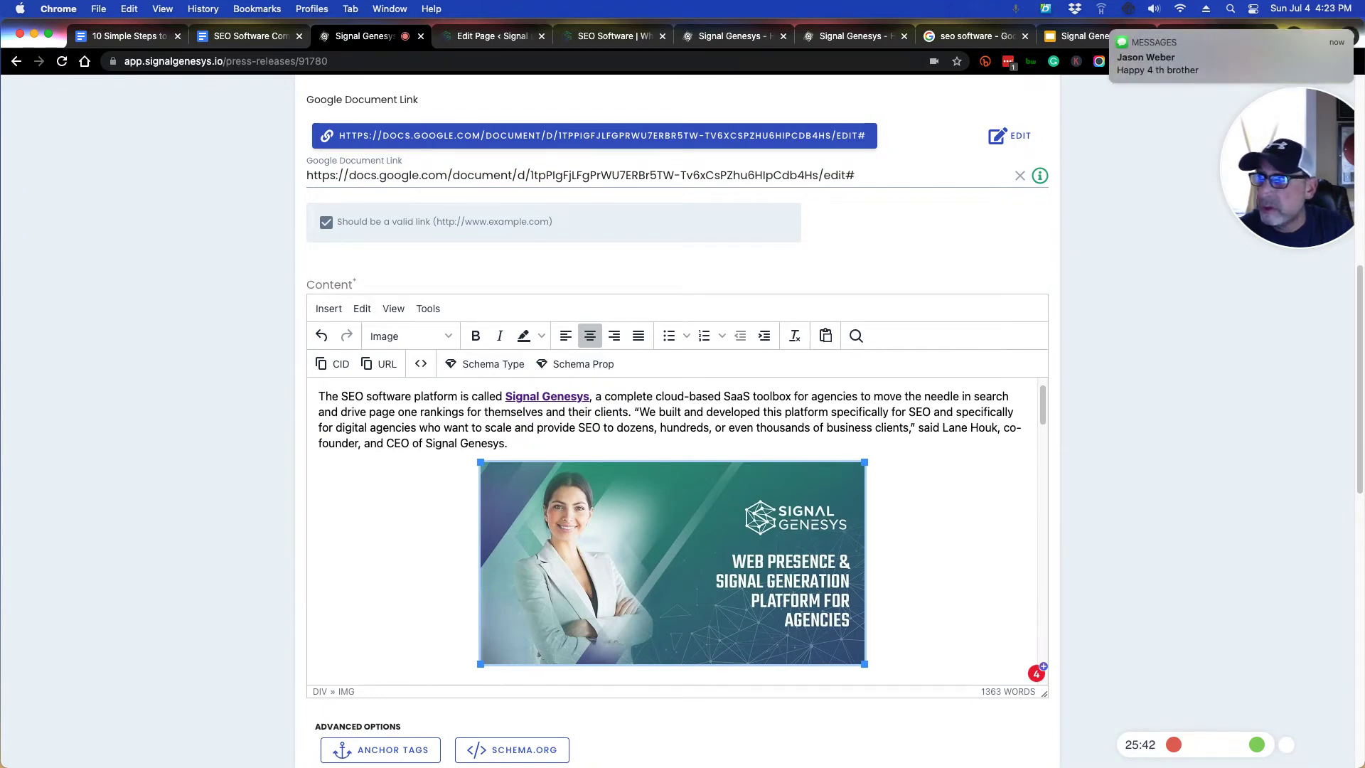
# - Switch to Google My Business and check the options available for the "SEO Software Company Launches" post
pyautogui.press('super+grave')
pyautogui.moveTo(597, 4); pyautogui.dragTo(903, 4)
pyautogui.click(149, 35)
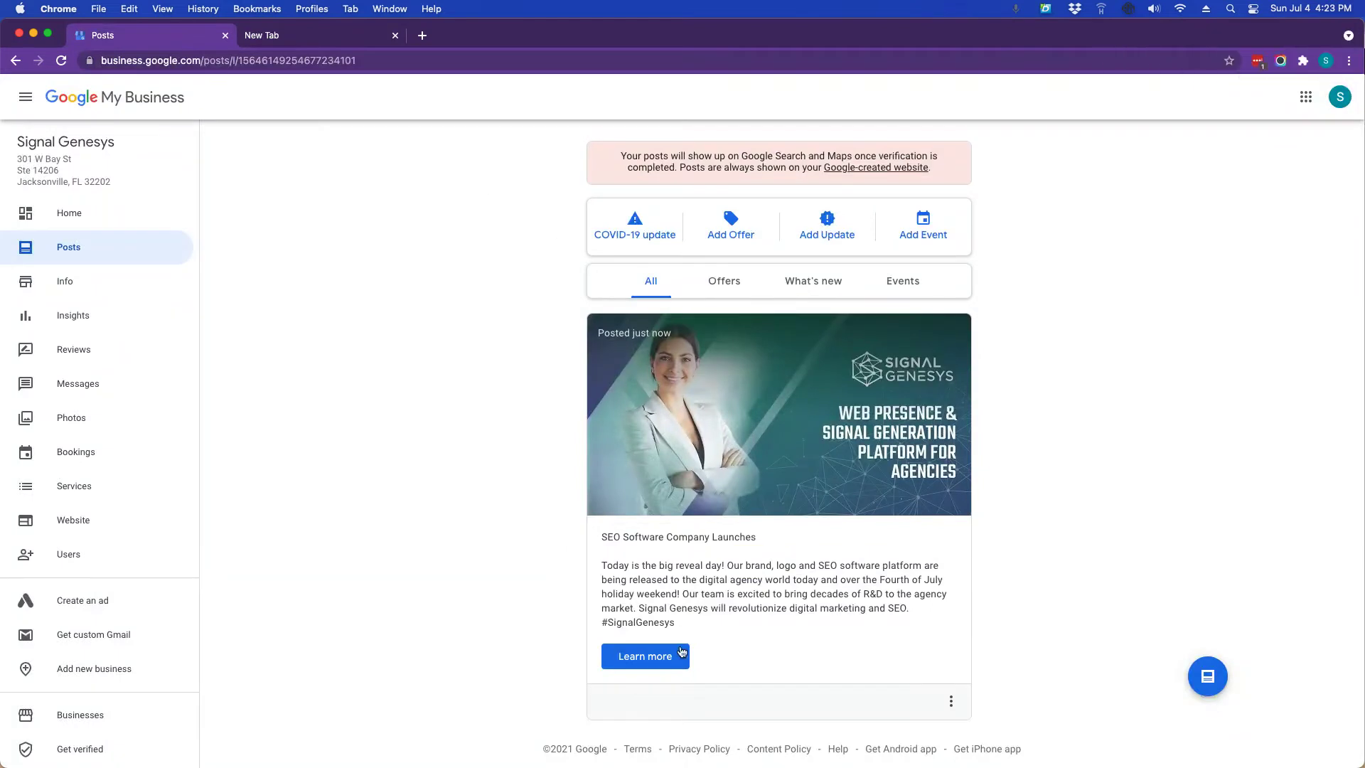
pyautogui.click(951, 701)
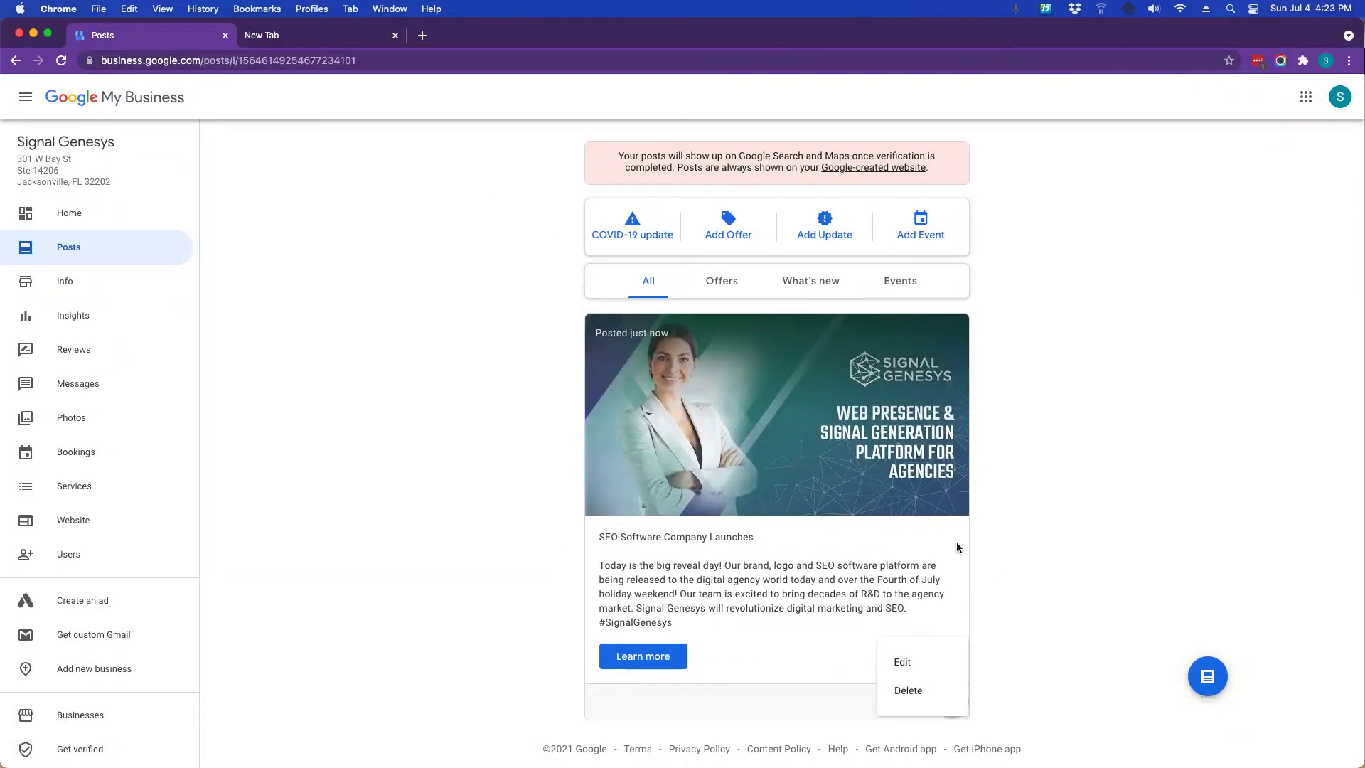
pyautogui.click(1054, 519)
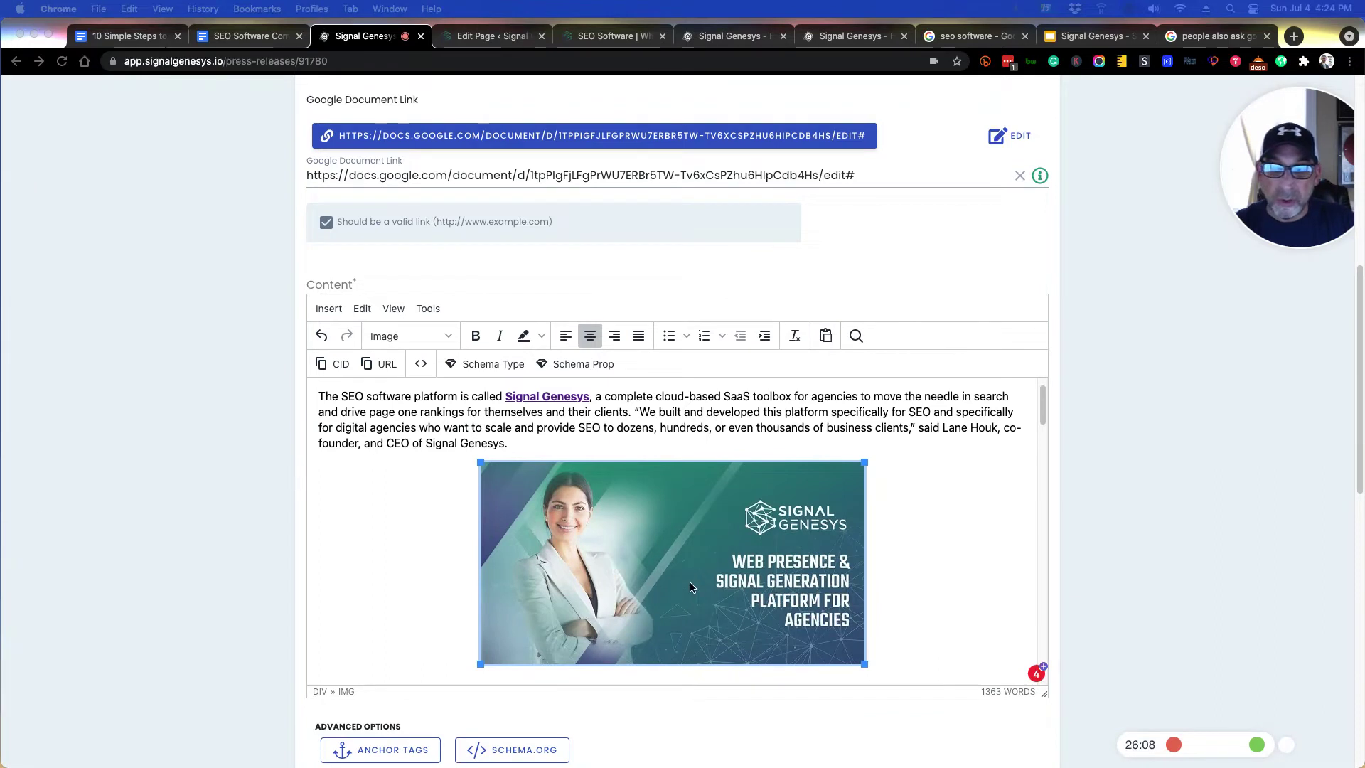
# - In the Signal Genesys form, add a centered blank line below the last paragraph of the "White Label SEO Software Platform" section
pyautogui.click(313, 307)
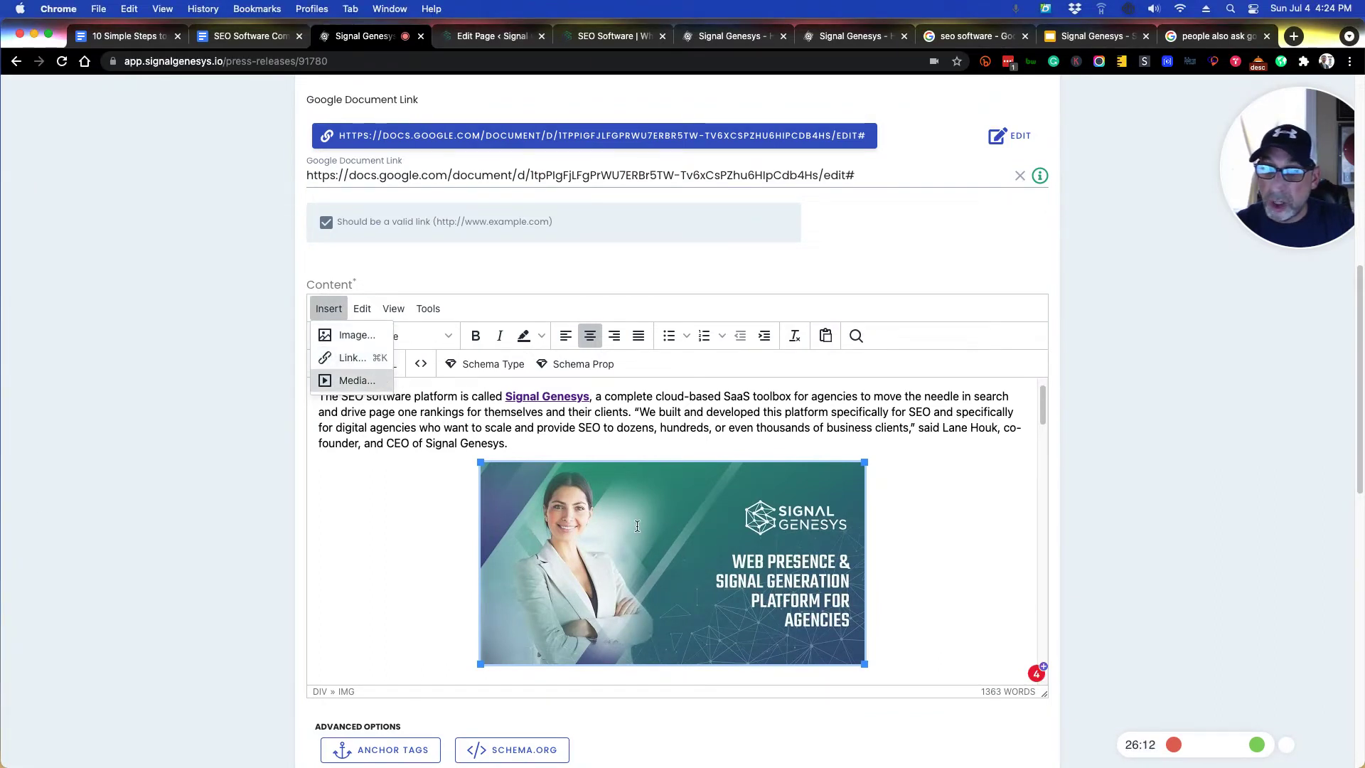
pyautogui.click(931, 565)
pyautogui.scroll(-2, 928, 566)
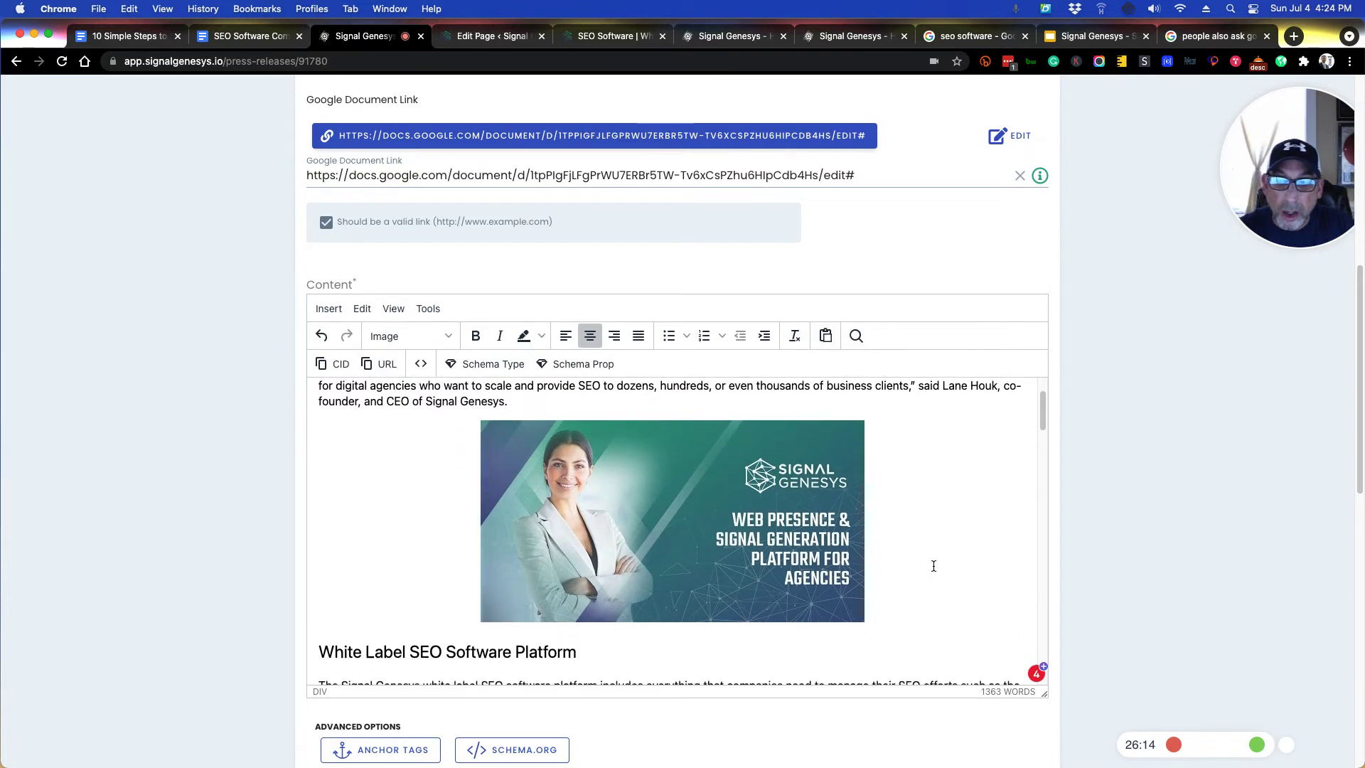
pyautogui.scroll(-3, 926, 566)
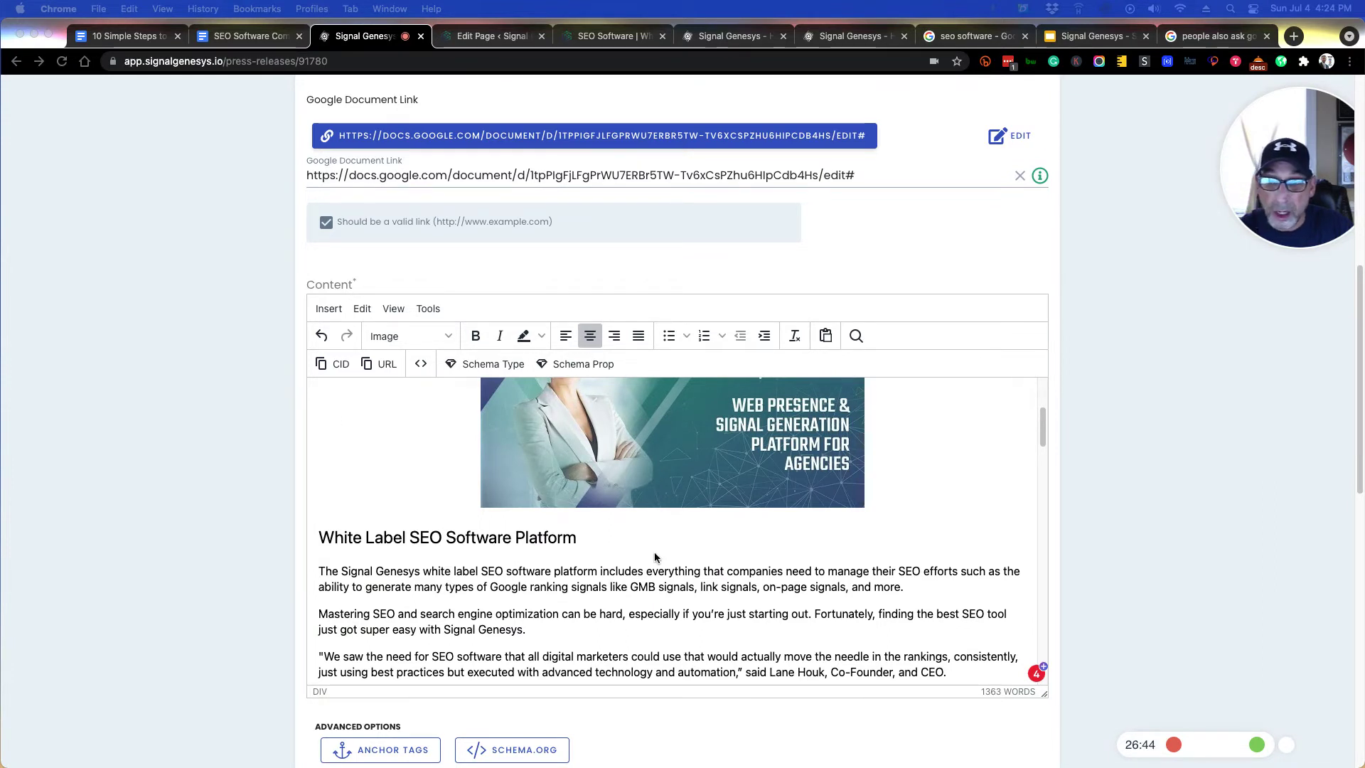
pyautogui.scroll(-4, 654, 558)
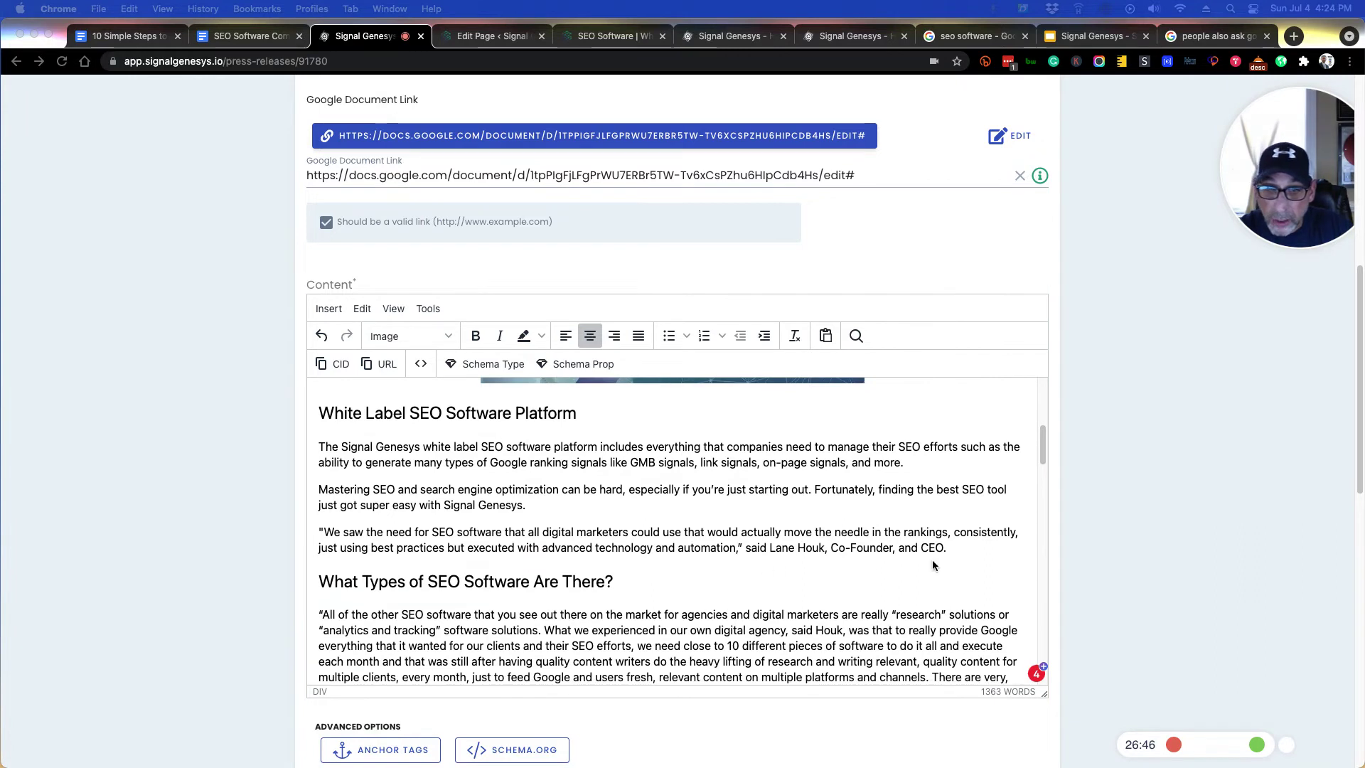
pyautogui.click(965, 548)
pyautogui.press('Return')
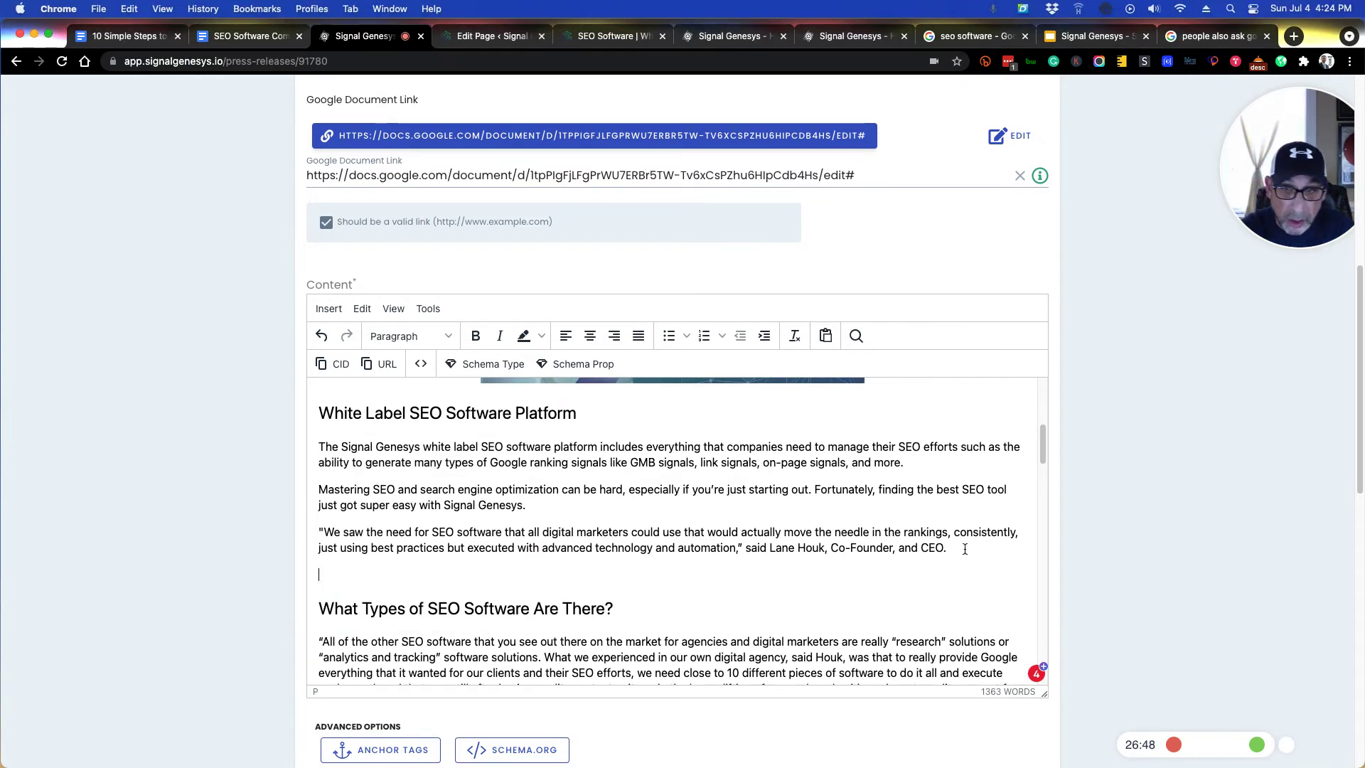
pyautogui.click(588, 337)
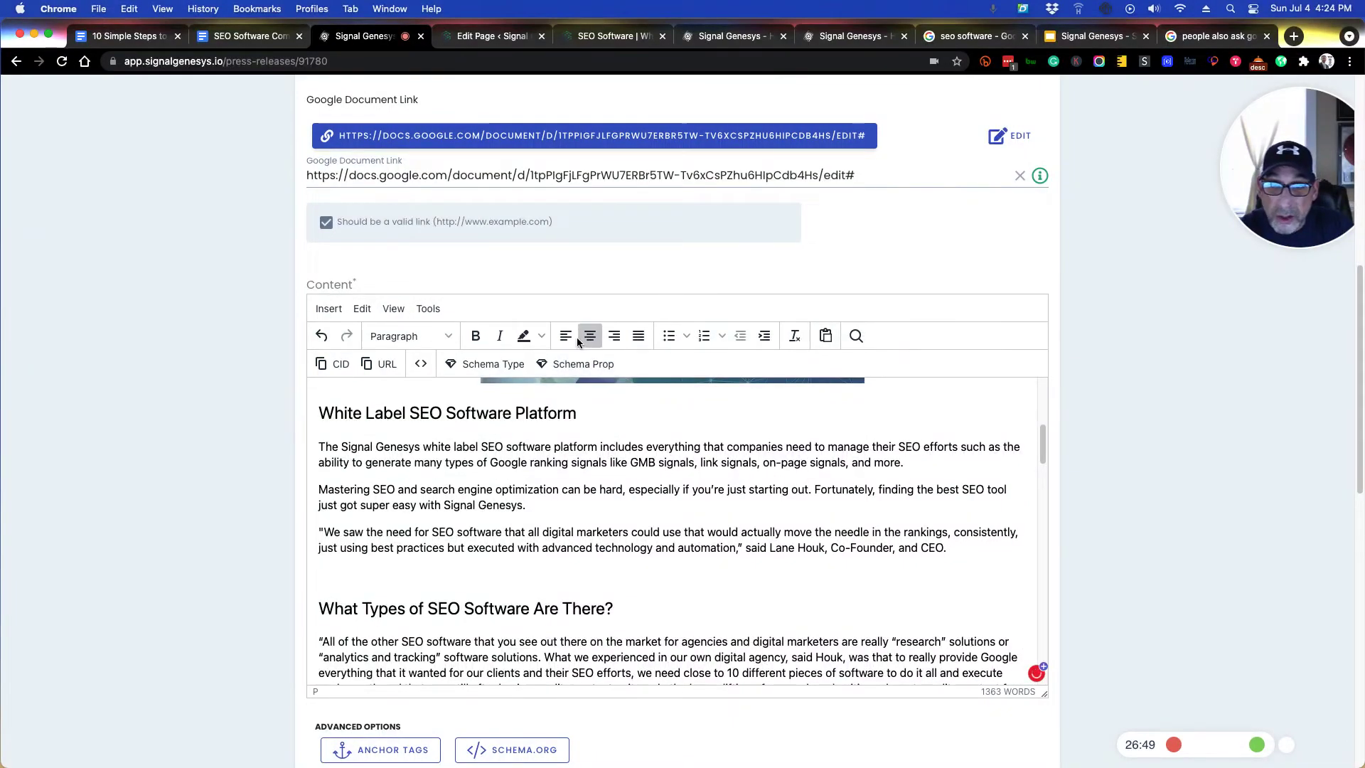
pyautogui.click(333, 310)
pyautogui.click(595, 417)
pyautogui.write('https://youtu.be/rE0Ch_WUqws')
pyautogui.click(813, 478)
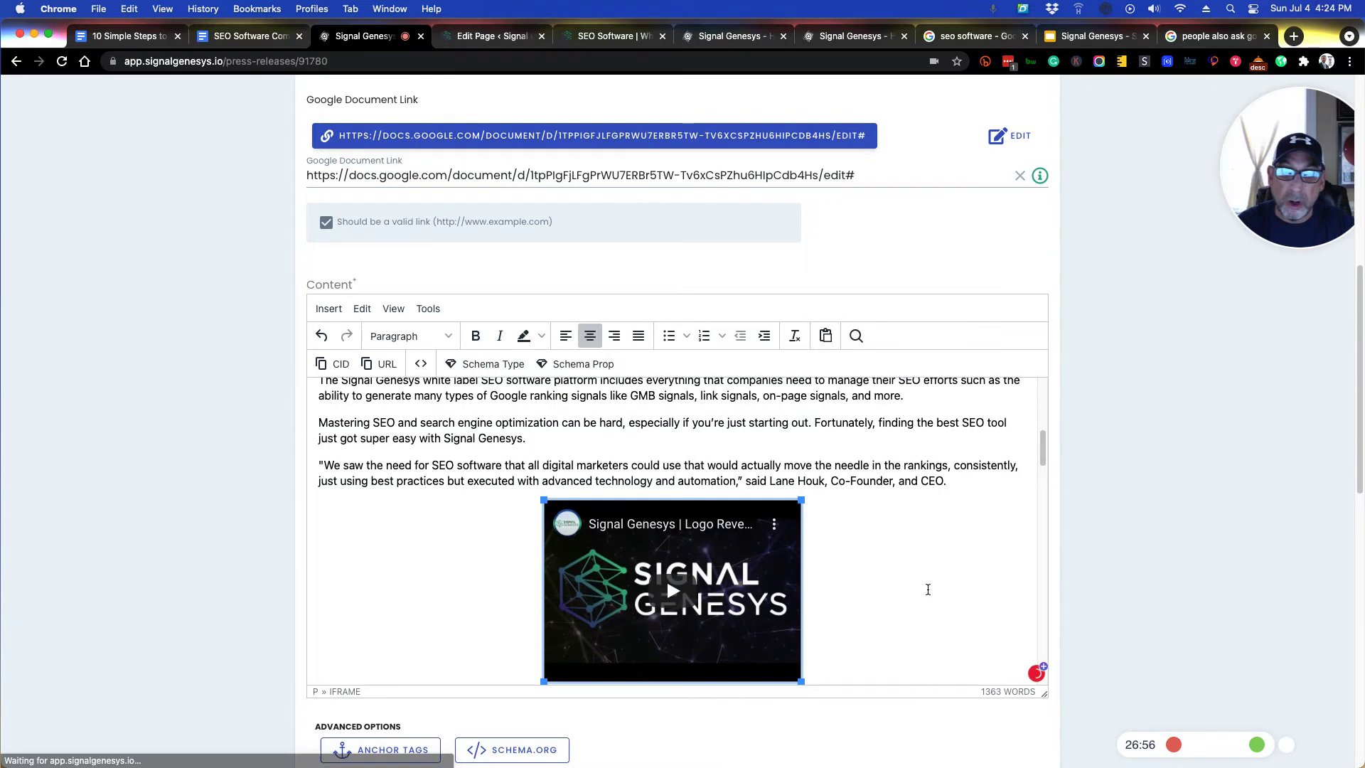
pyautogui.scroll(-1, 927, 589)
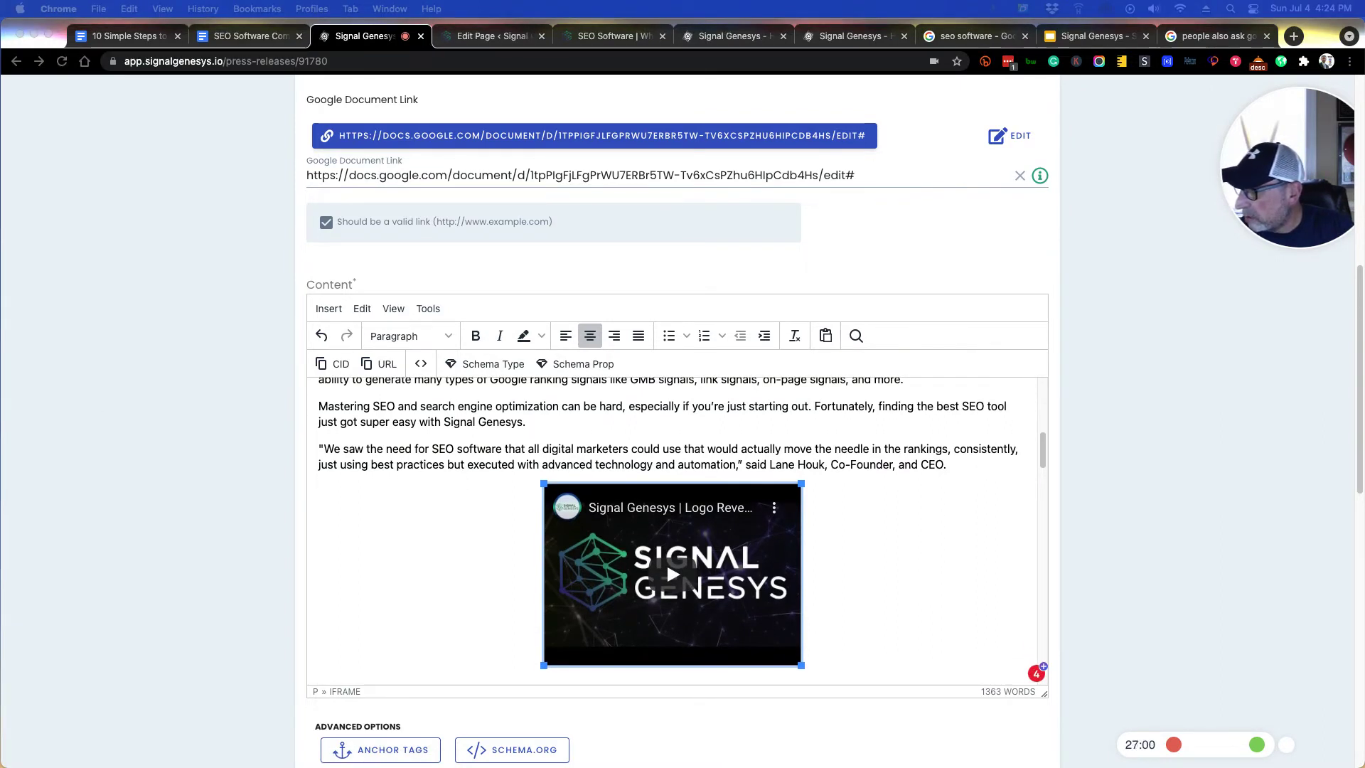
# - Add a centered blank line at the end of the content, below the last "About Signal Genesys" paragraph
pyautogui.scroll(-15, 666, 562)
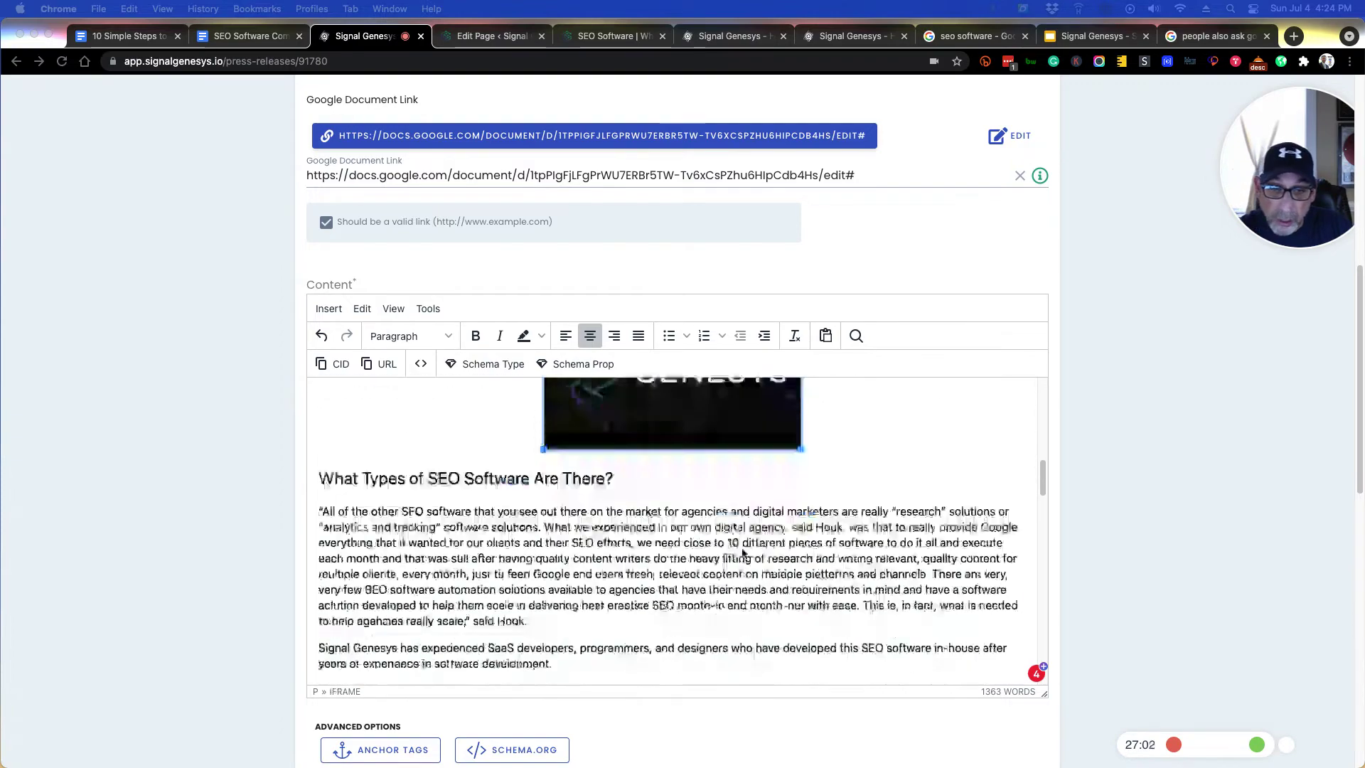
pyautogui.scroll(-20, 640, 559)
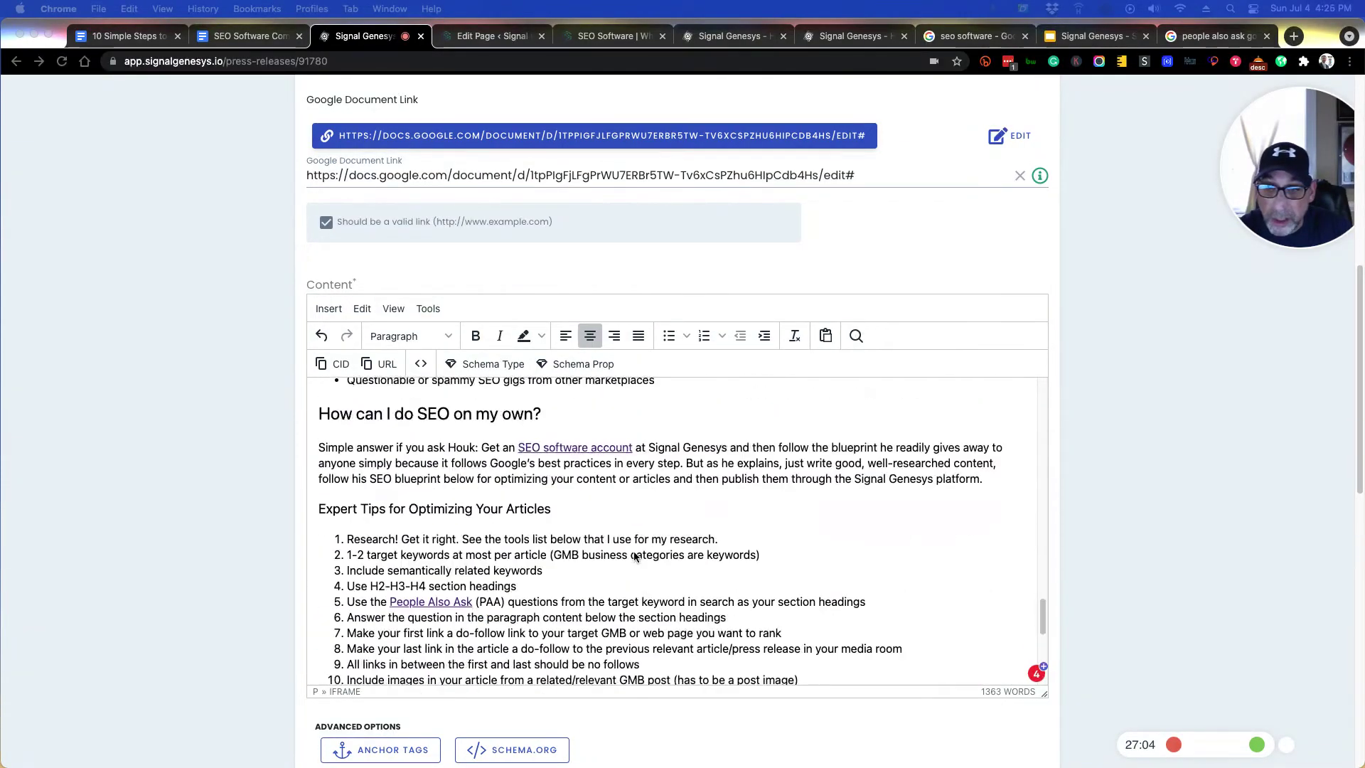
pyautogui.scroll(-3, 590, 546)
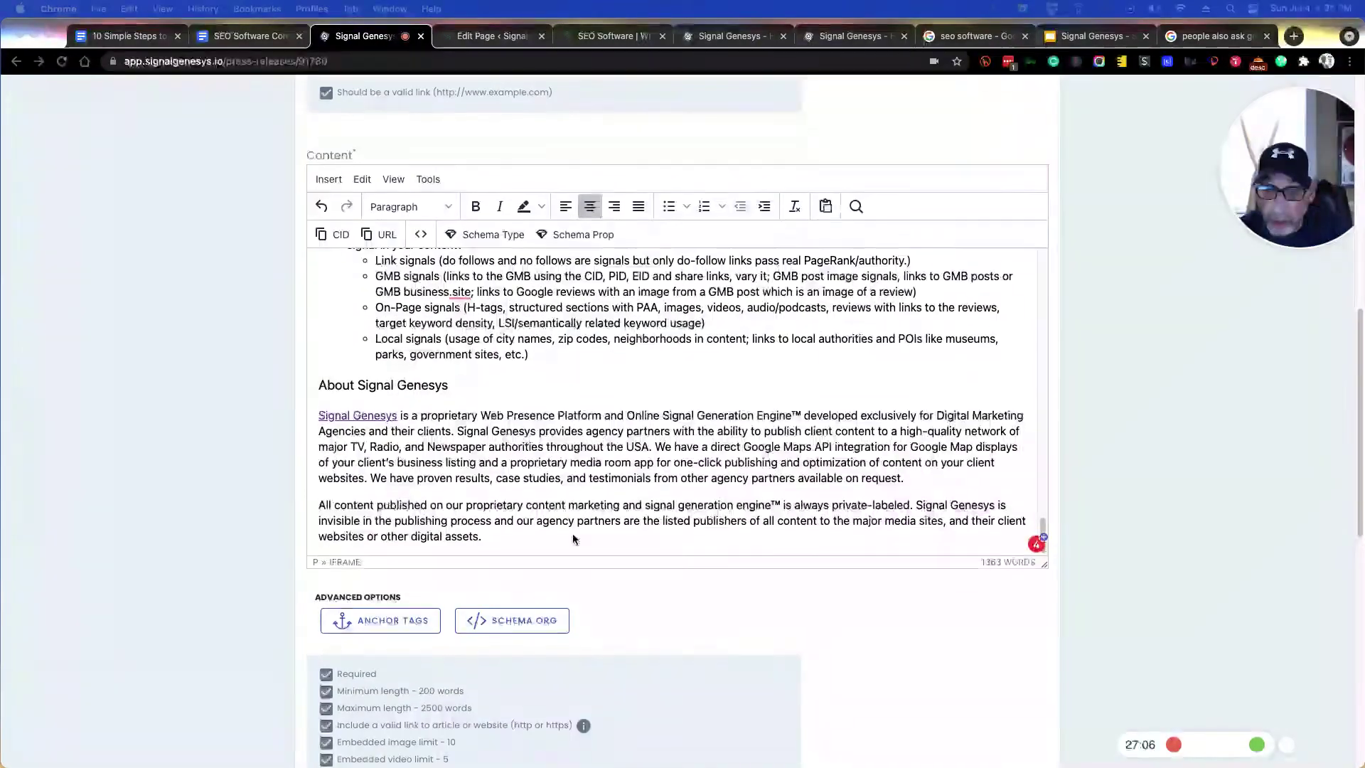
pyautogui.click(554, 544)
pyautogui.click(555, 550)
pyautogui.press('Return')
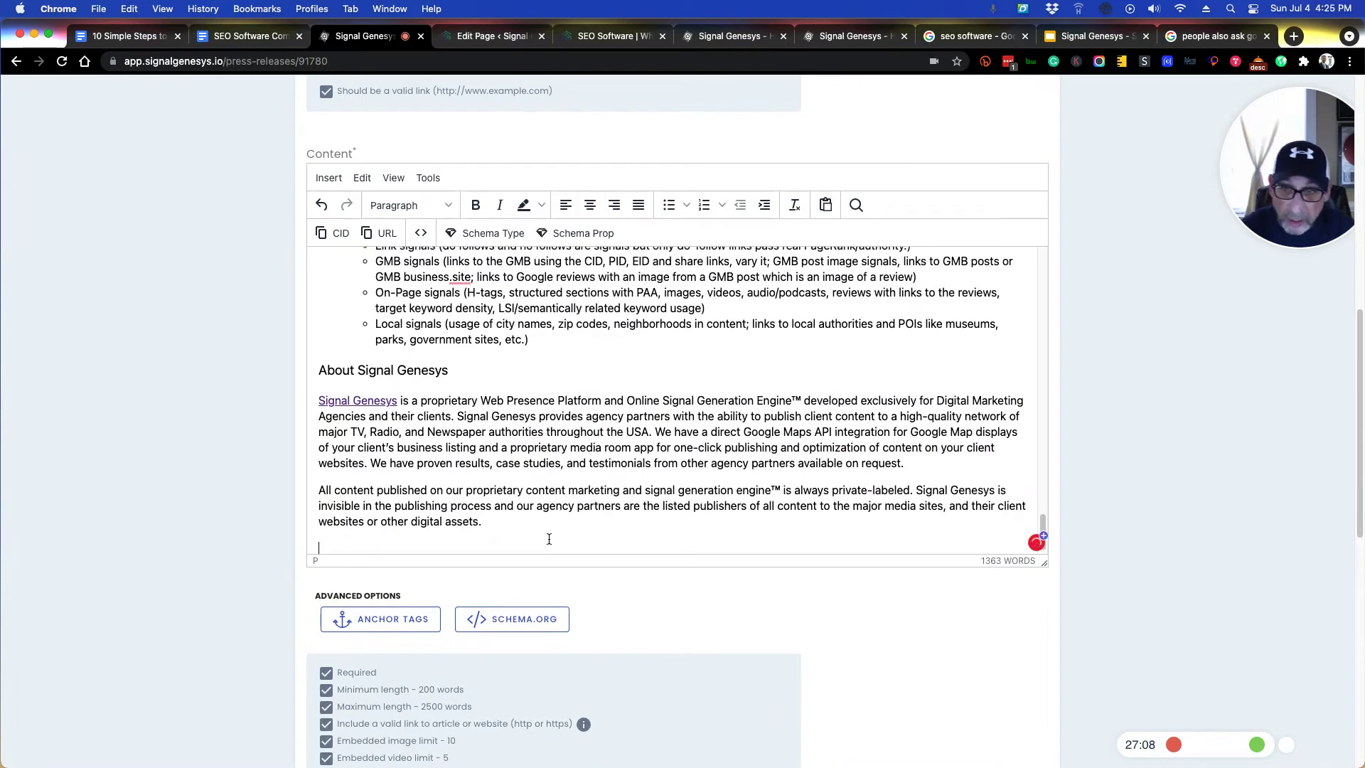
pyautogui.click(590, 205)
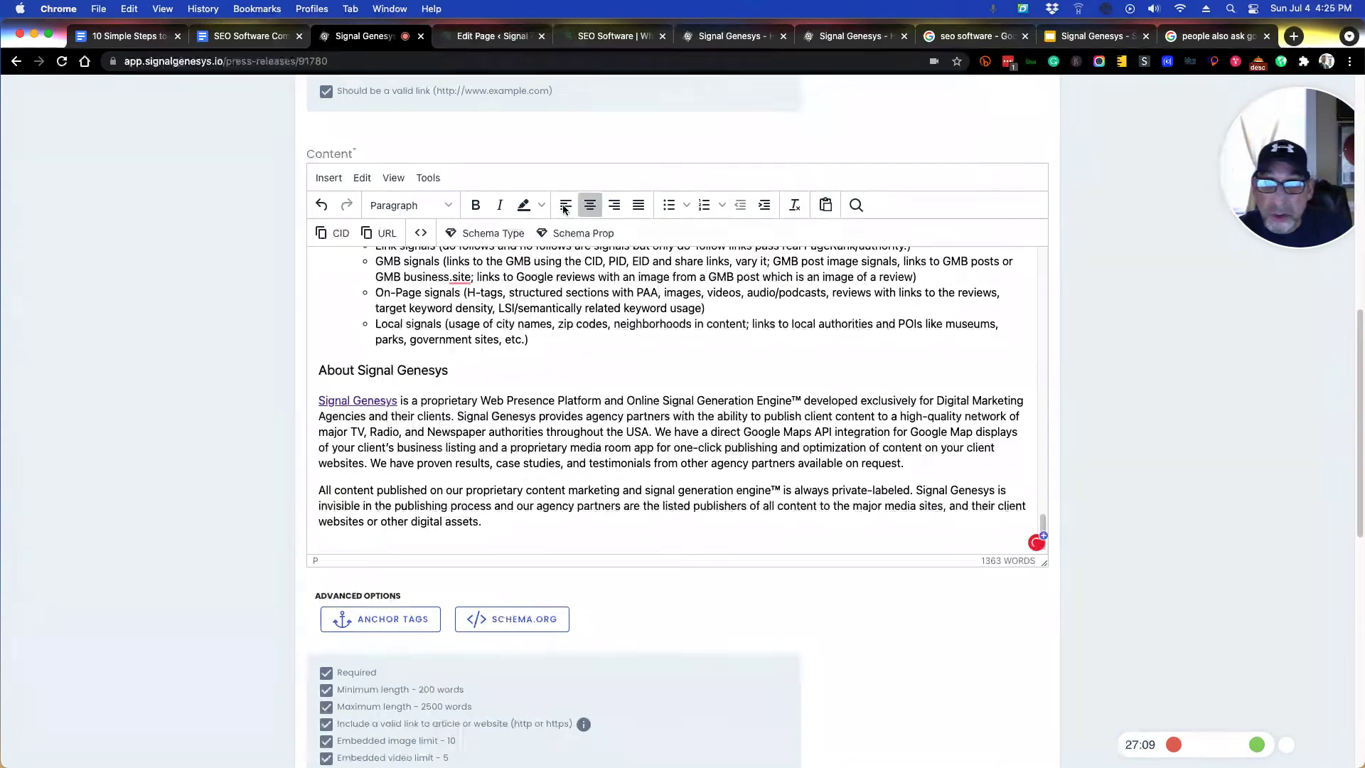
# - Embed the copied YouTube logo reveal video on the centered line at the end of the content
pyautogui.click(329, 178)
pyautogui.click(349, 249)
pyautogui.click(608, 420)
pyautogui.press('super+v')
pyautogui.click(811, 477)
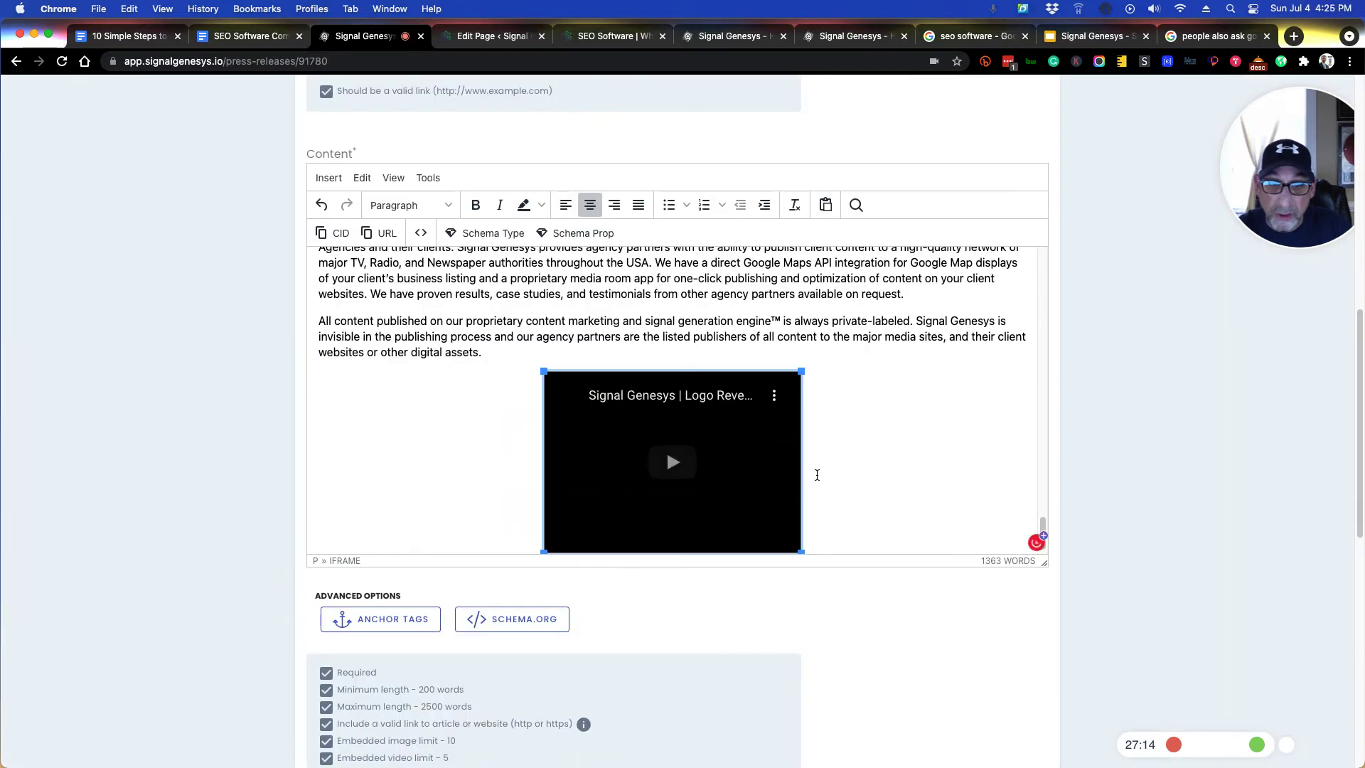
# - Review the content and its embedded media from the closing video back up to the first heading
pyautogui.scroll(5, 675, 462)
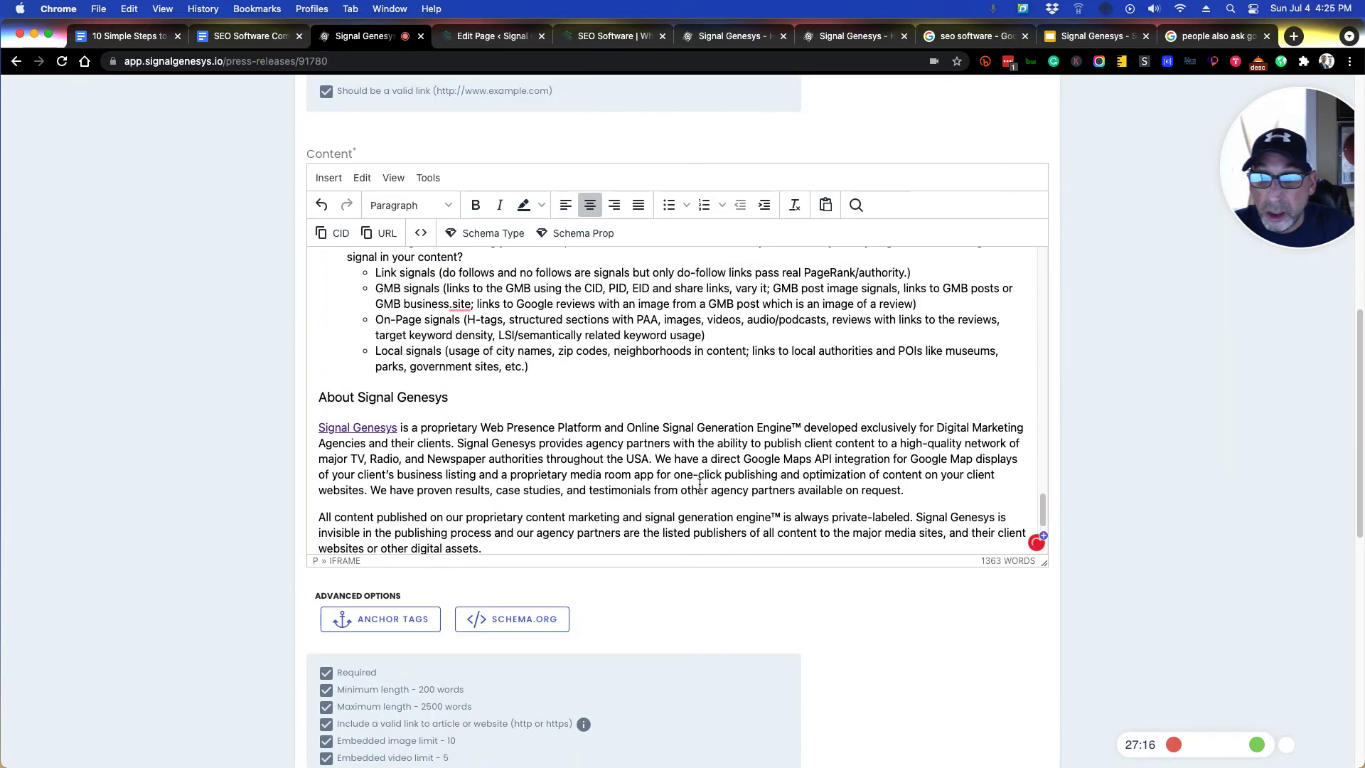
pyautogui.scroll(10, 667, 471)
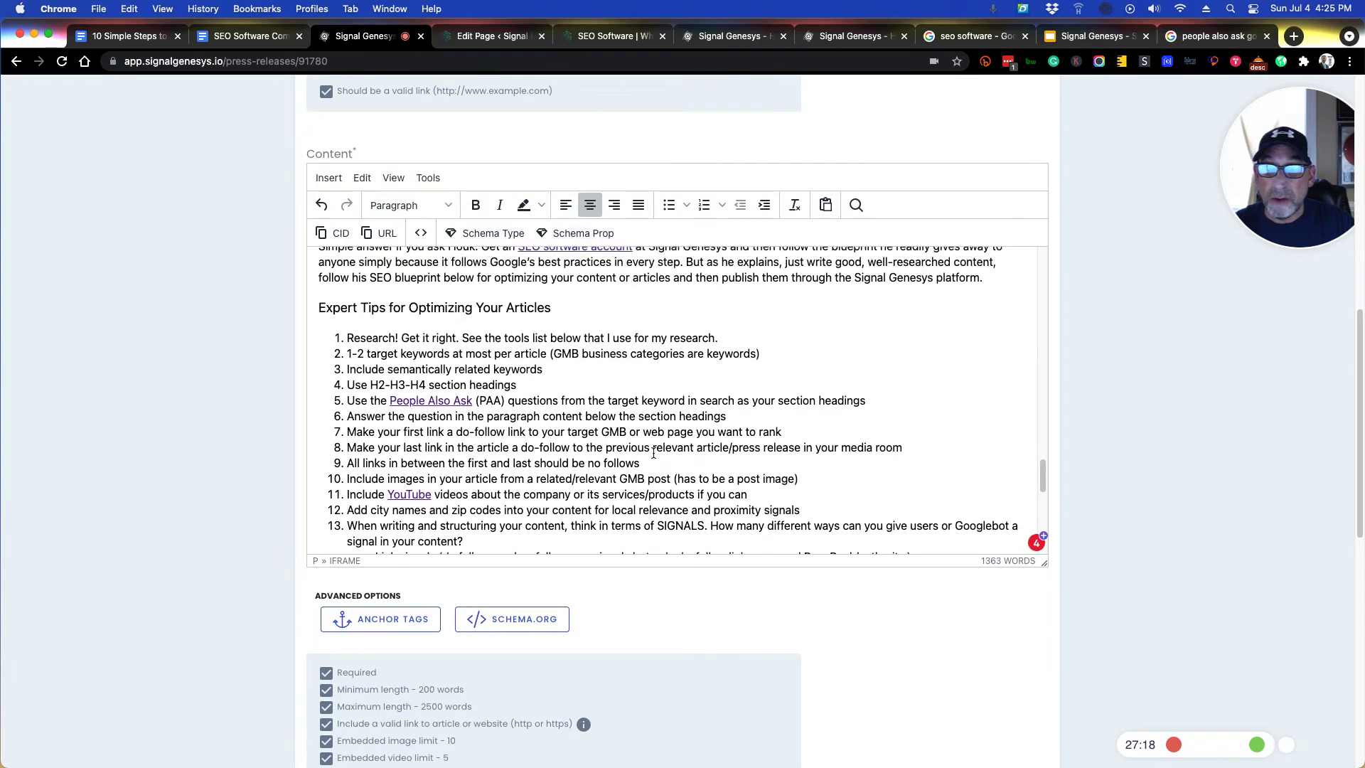
pyautogui.scroll(6, 653, 453)
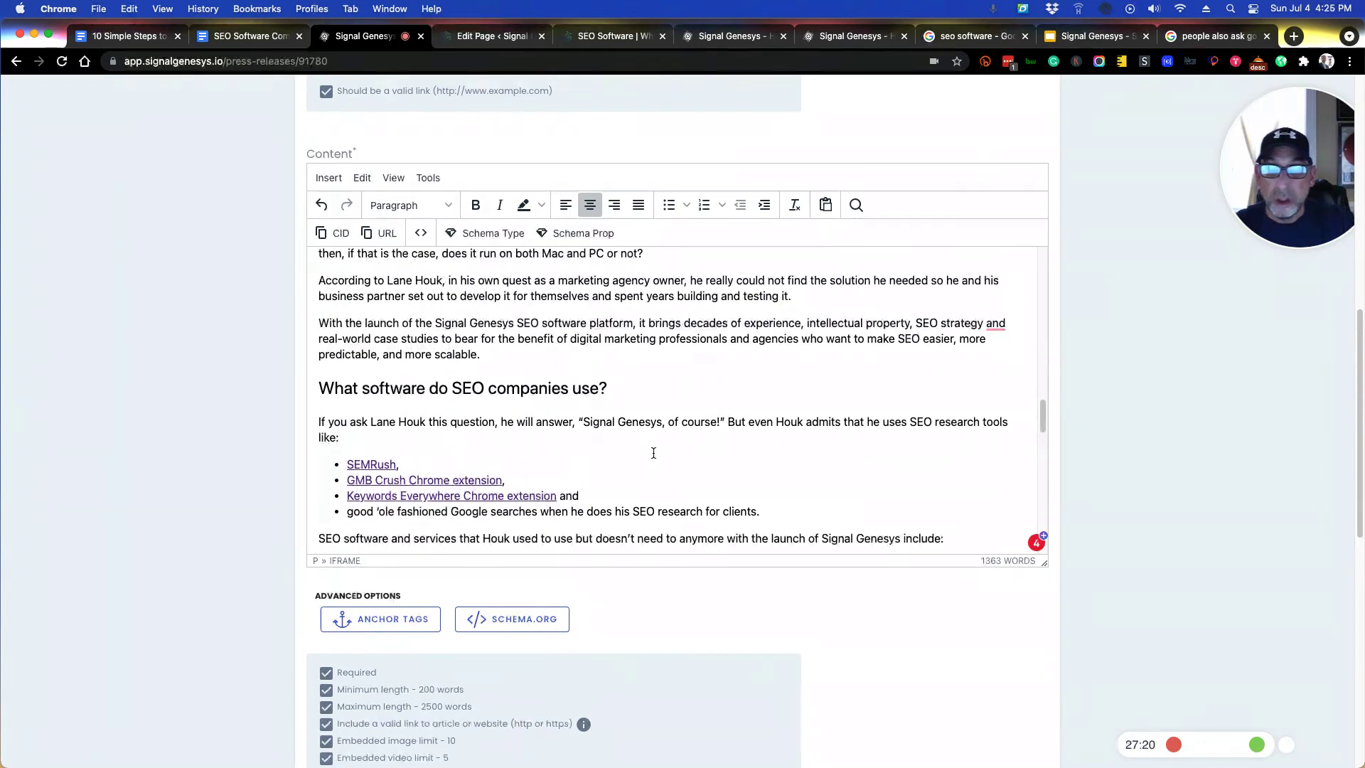
pyautogui.scroll(10, 653, 453)
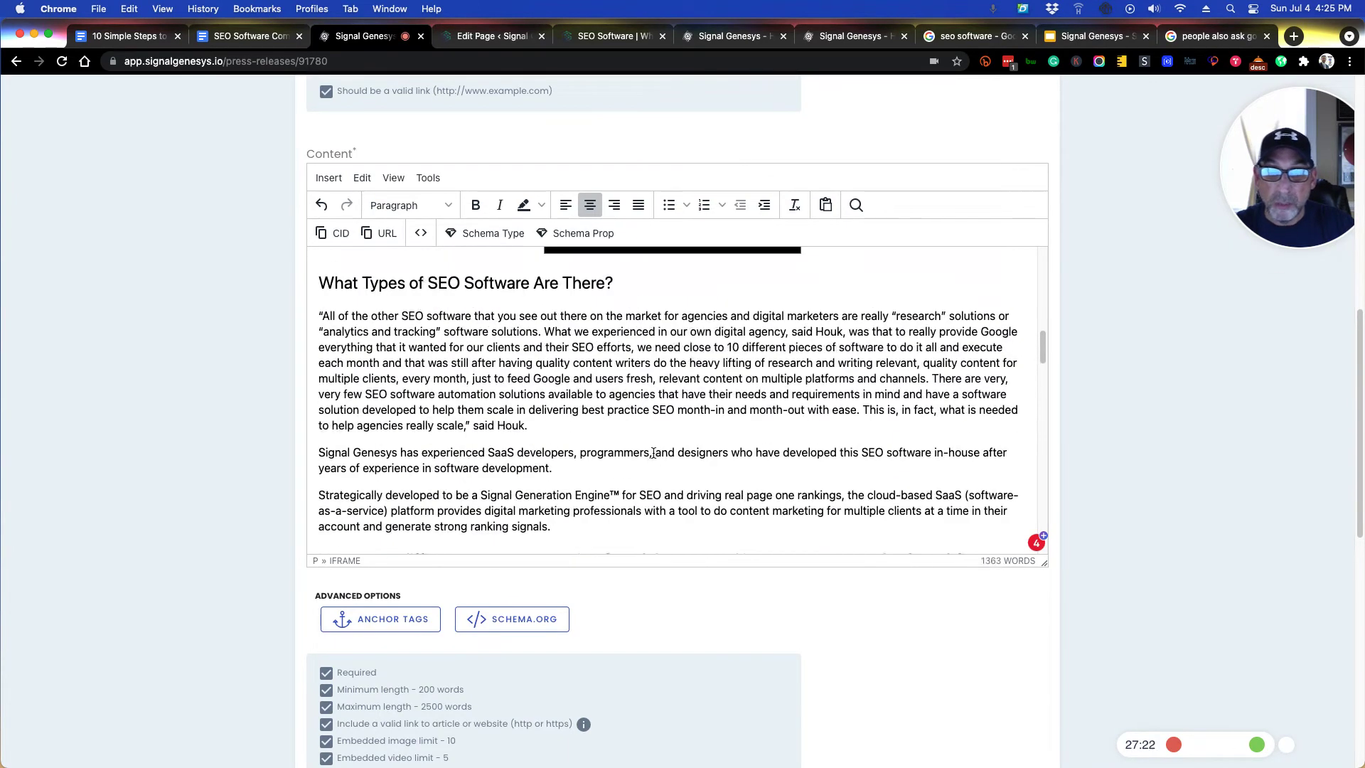
pyautogui.scroll(3, 654, 453)
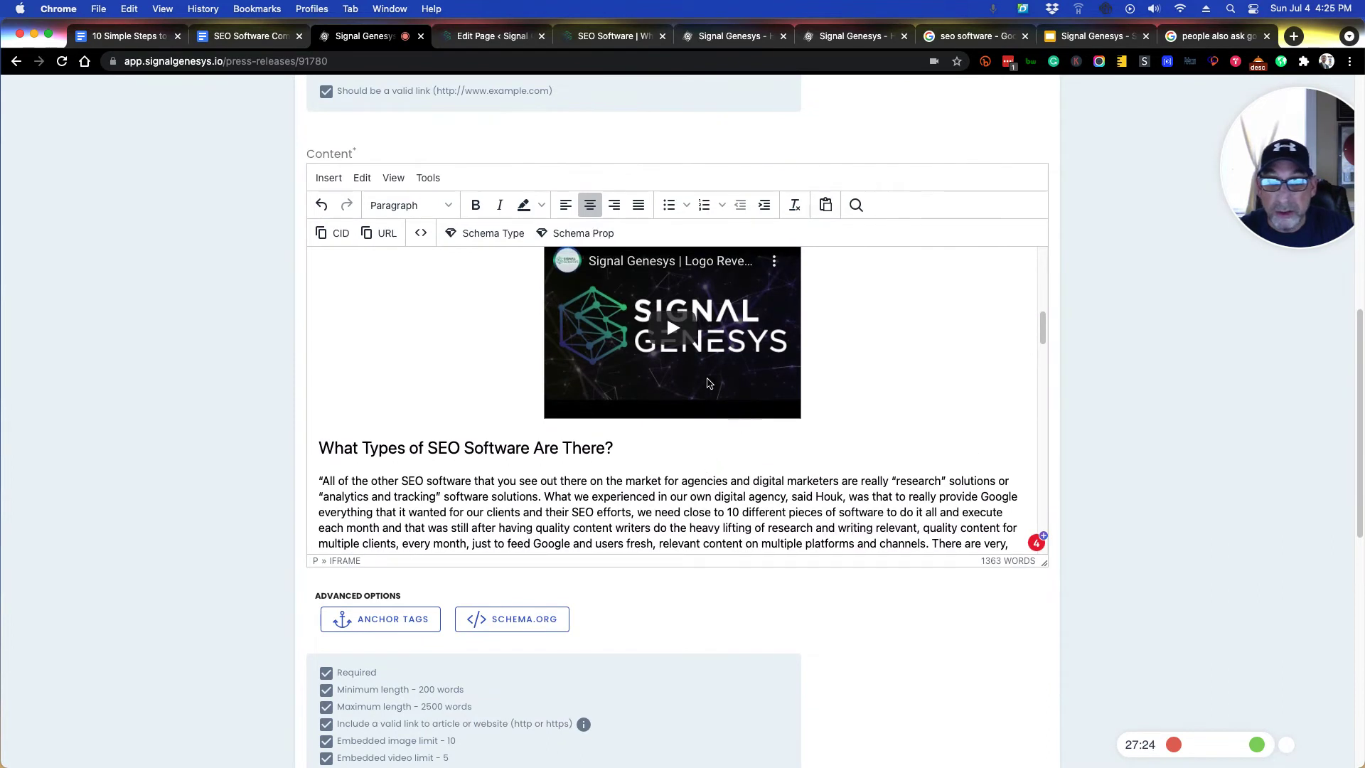
pyautogui.scroll(1, 769, 413)
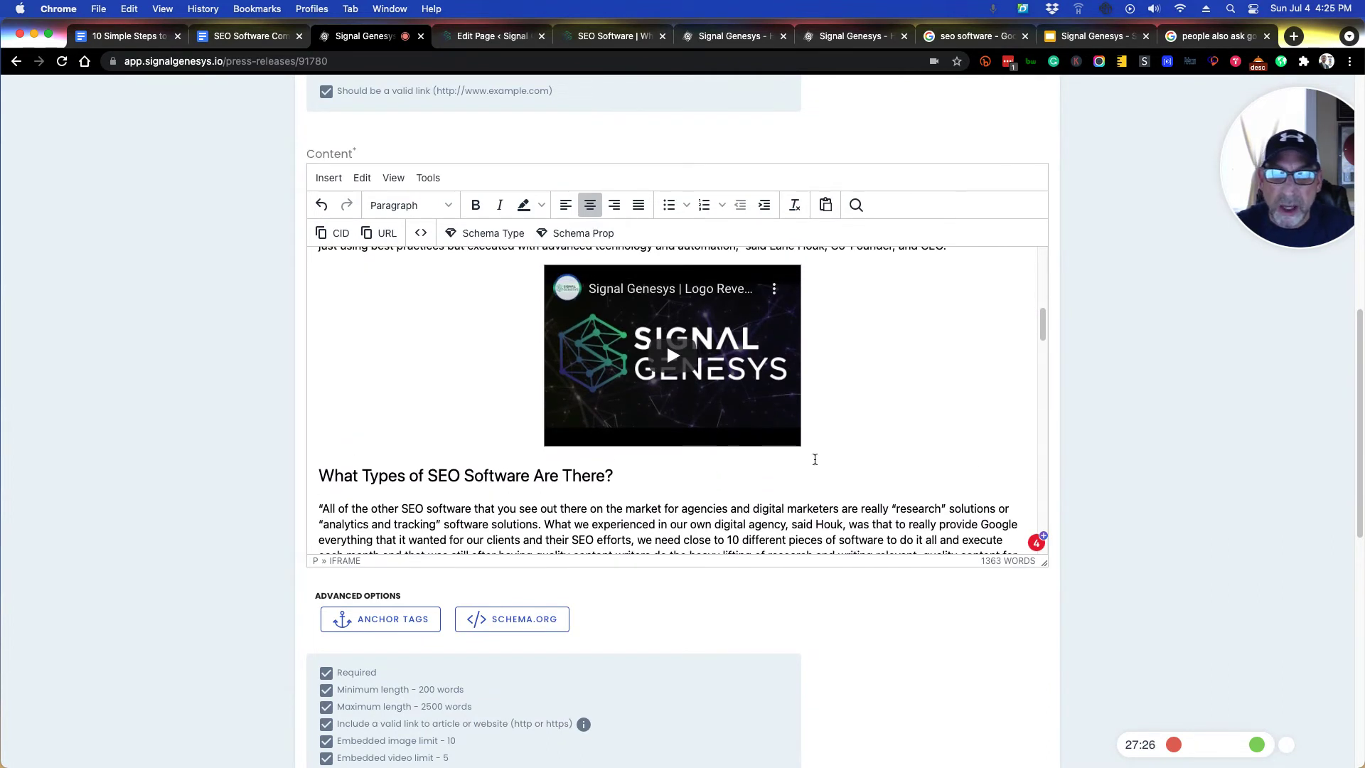
pyautogui.scroll(2, 839, 462)
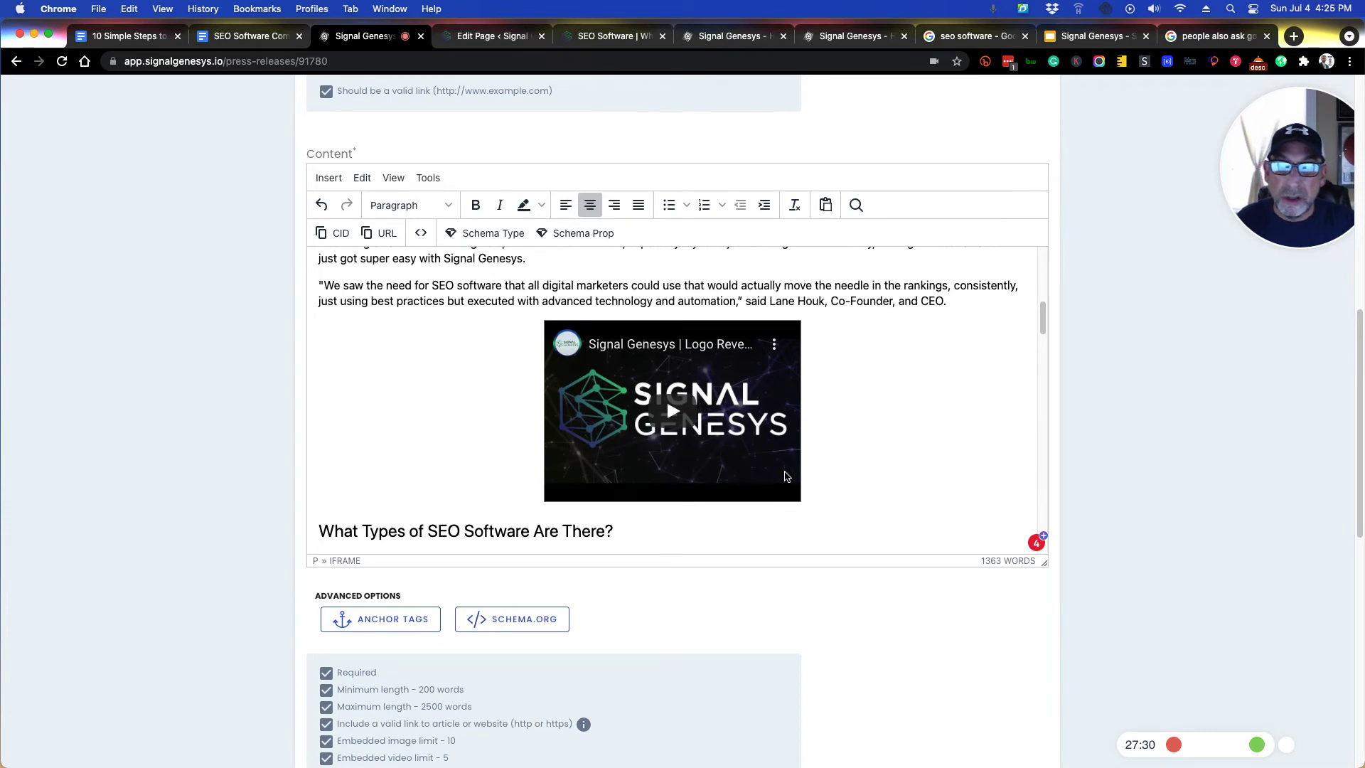
pyautogui.scroll(7, 933, 454)
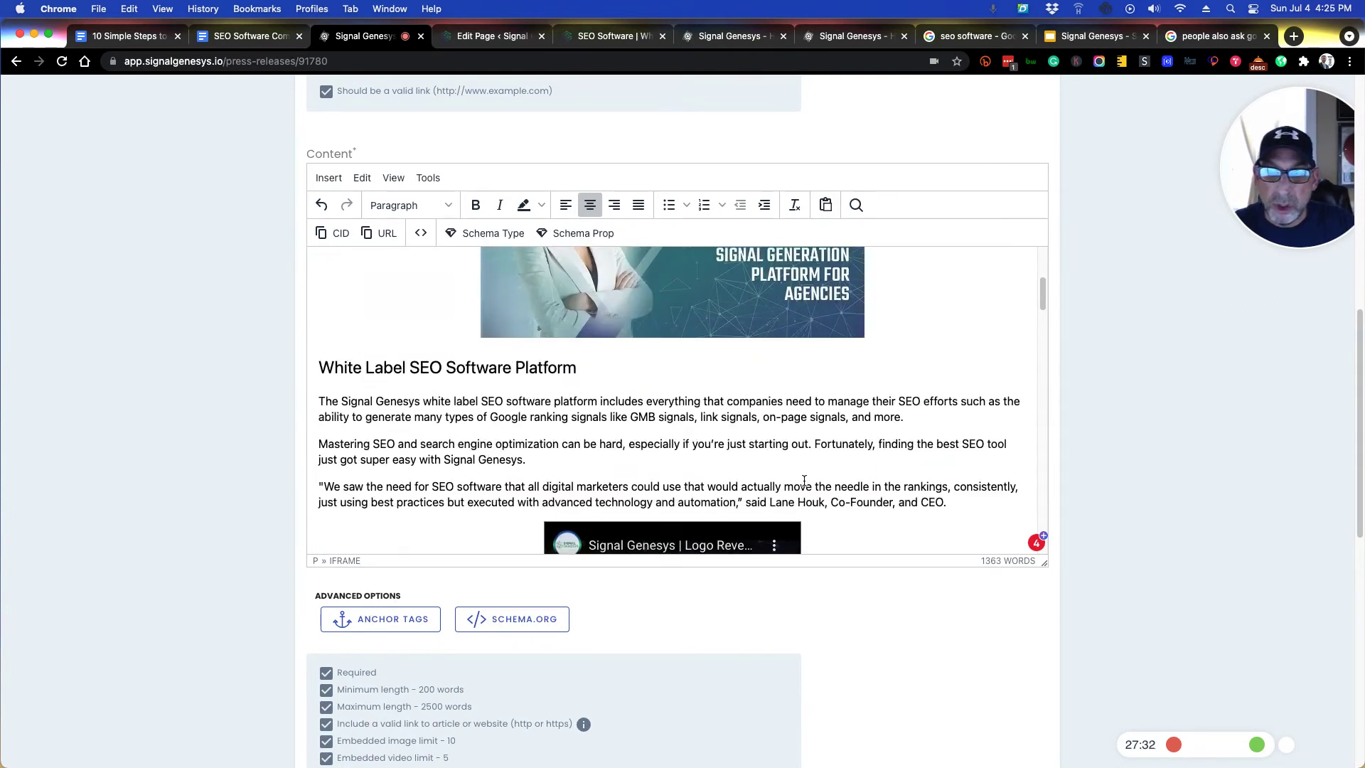
pyautogui.scroll(8, 811, 480)
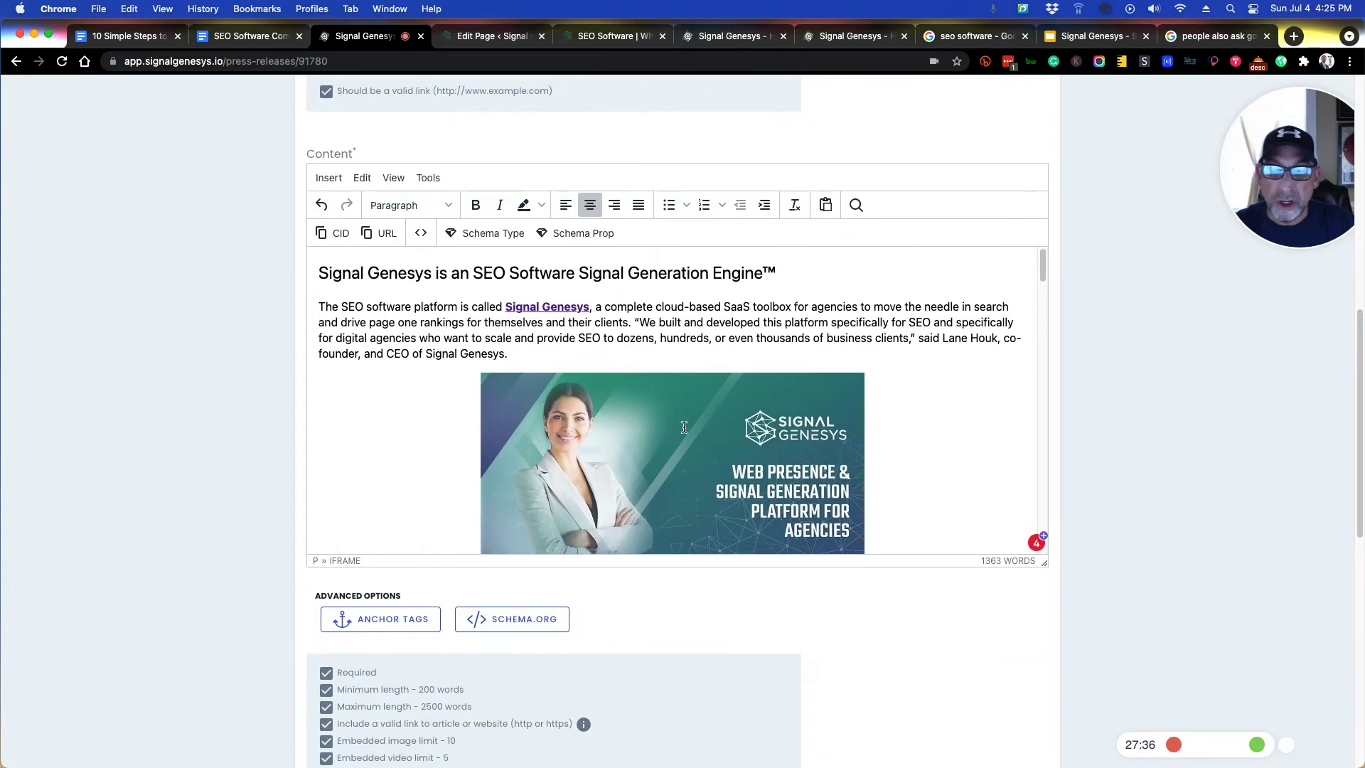
# - Copy the whole first paragraph under the heading "Signal Genesys is an SEO Software Signal Generation Engine™"
pyautogui.scroll(-2, 498, 427)
pyautogui.click(349, 396)
pyautogui.scroll(2, 349, 395)
pyautogui.click(313, 313)
pyautogui.moveTo(319, 305); pyautogui.dragTo(507, 351)
pyautogui.press('super+c')
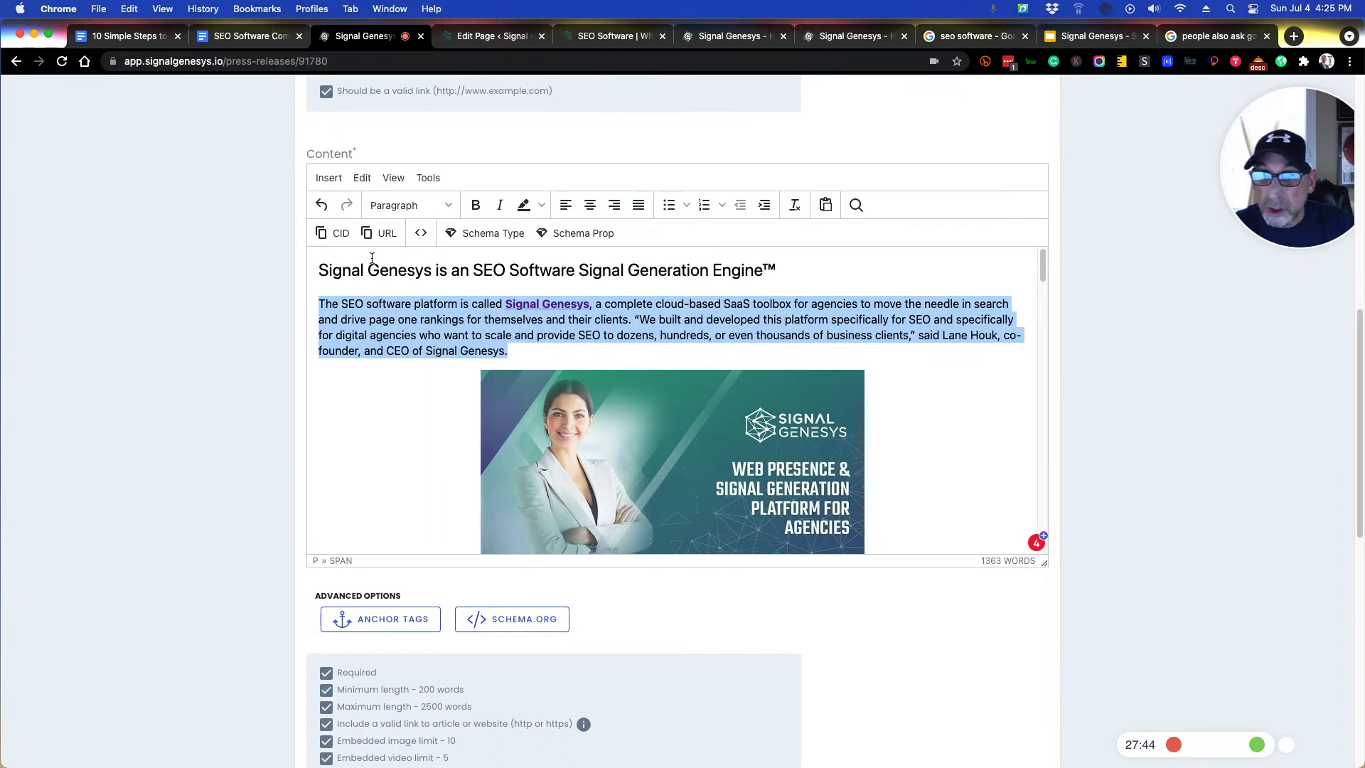
# - Paste the copied first paragraph into the Summary and cut it down to its first sentence, ending with "their clients."
pyautogui.click(362, 178)
pyautogui.click(378, 277)
pyautogui.scroll(-8, 246, 445)
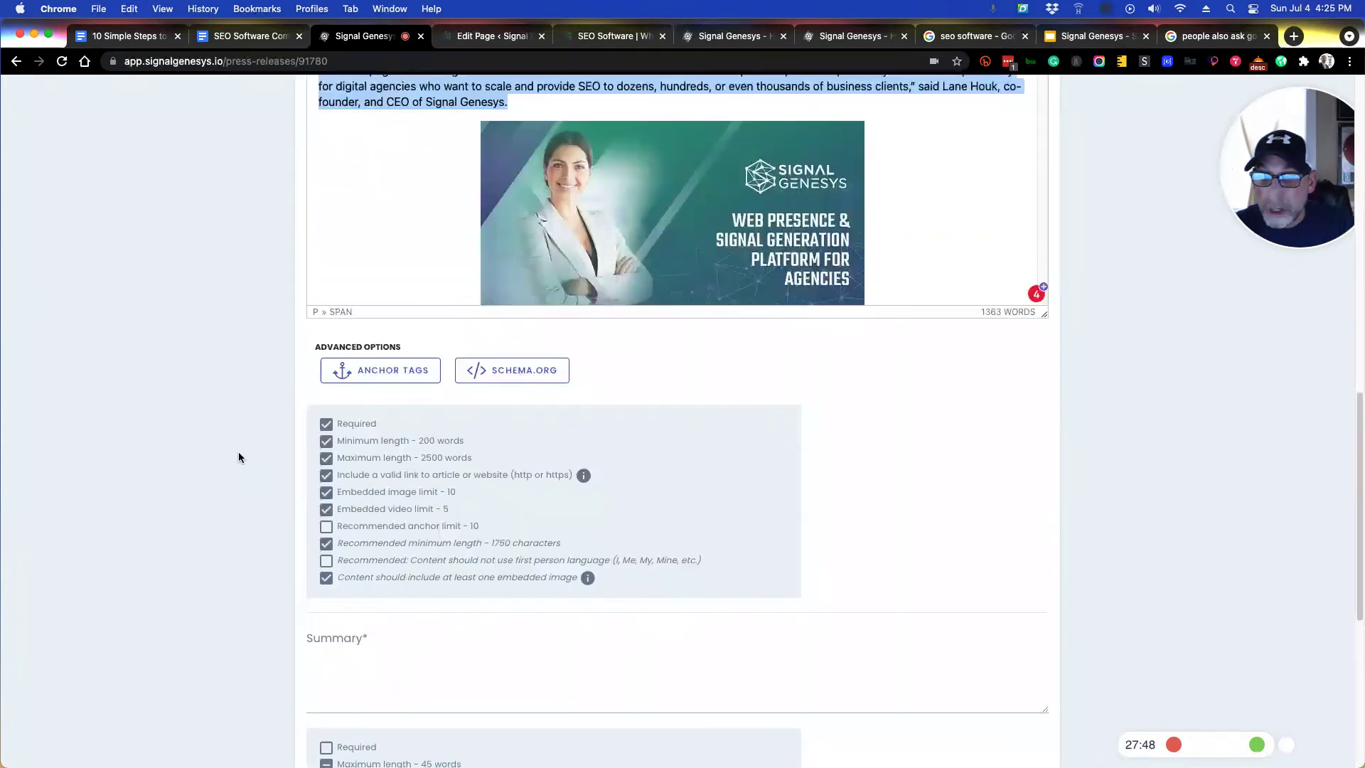
pyautogui.click(379, 320)
pyautogui.press('super+v')
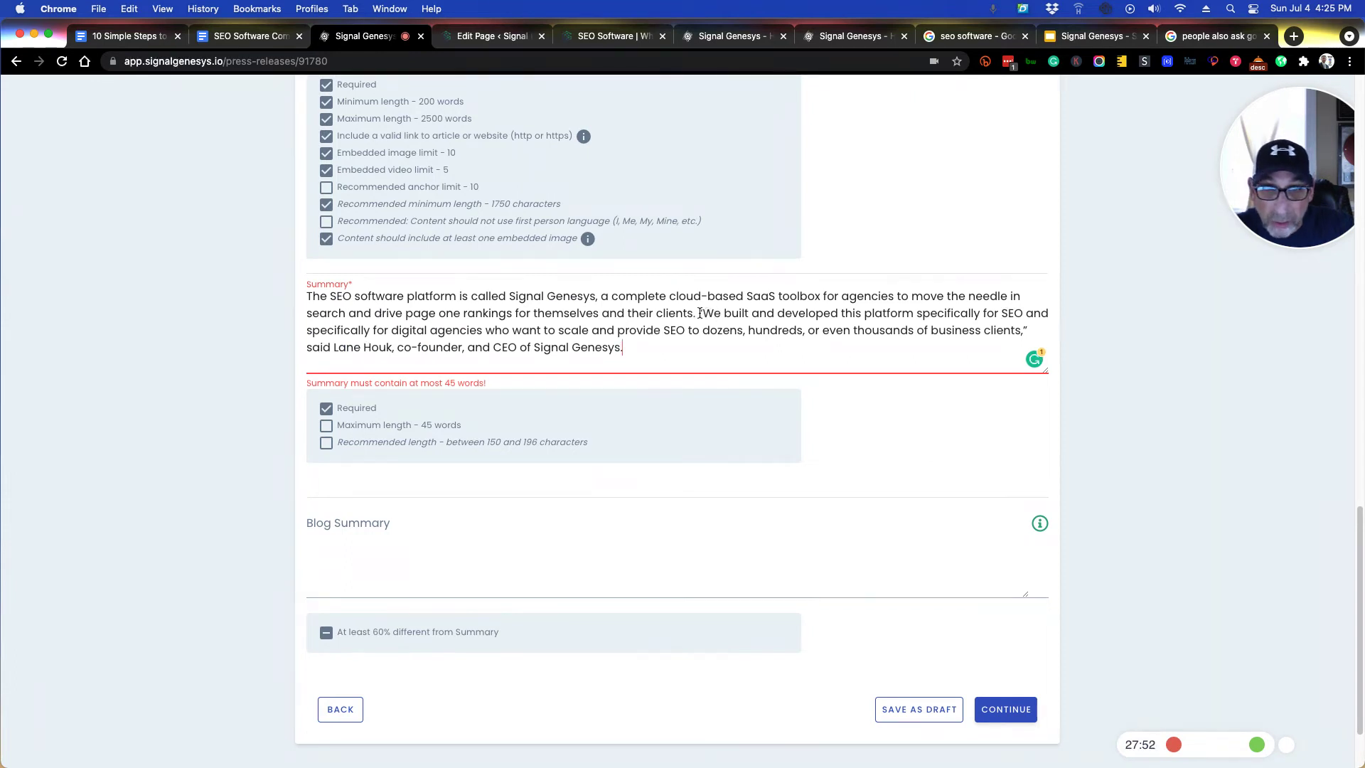
pyautogui.moveTo(701, 313); pyautogui.dragTo(720, 349)
pyautogui.press('BackSpace')
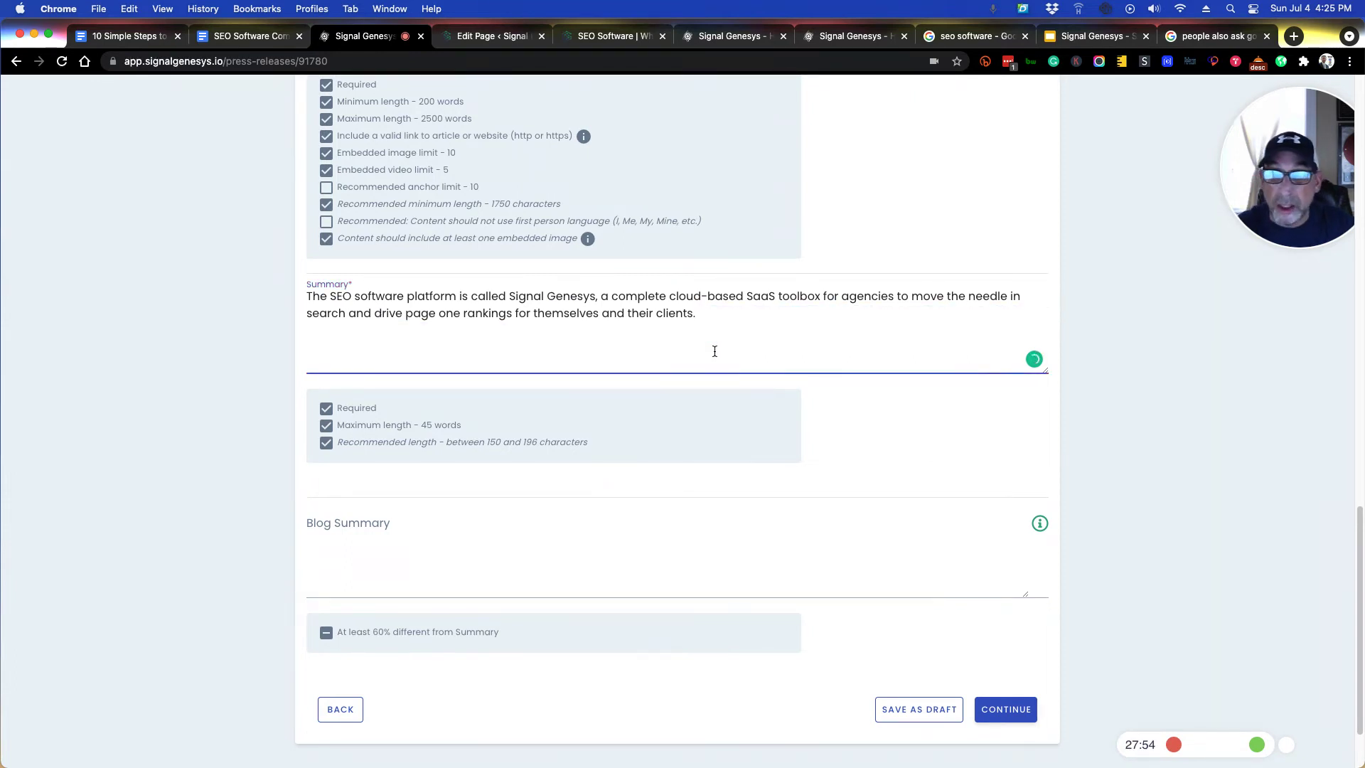
# - Copy the first paragraph under the heading "White Label SEO Software Platform" in the content
pyautogui.scroll(10, 113, 413)
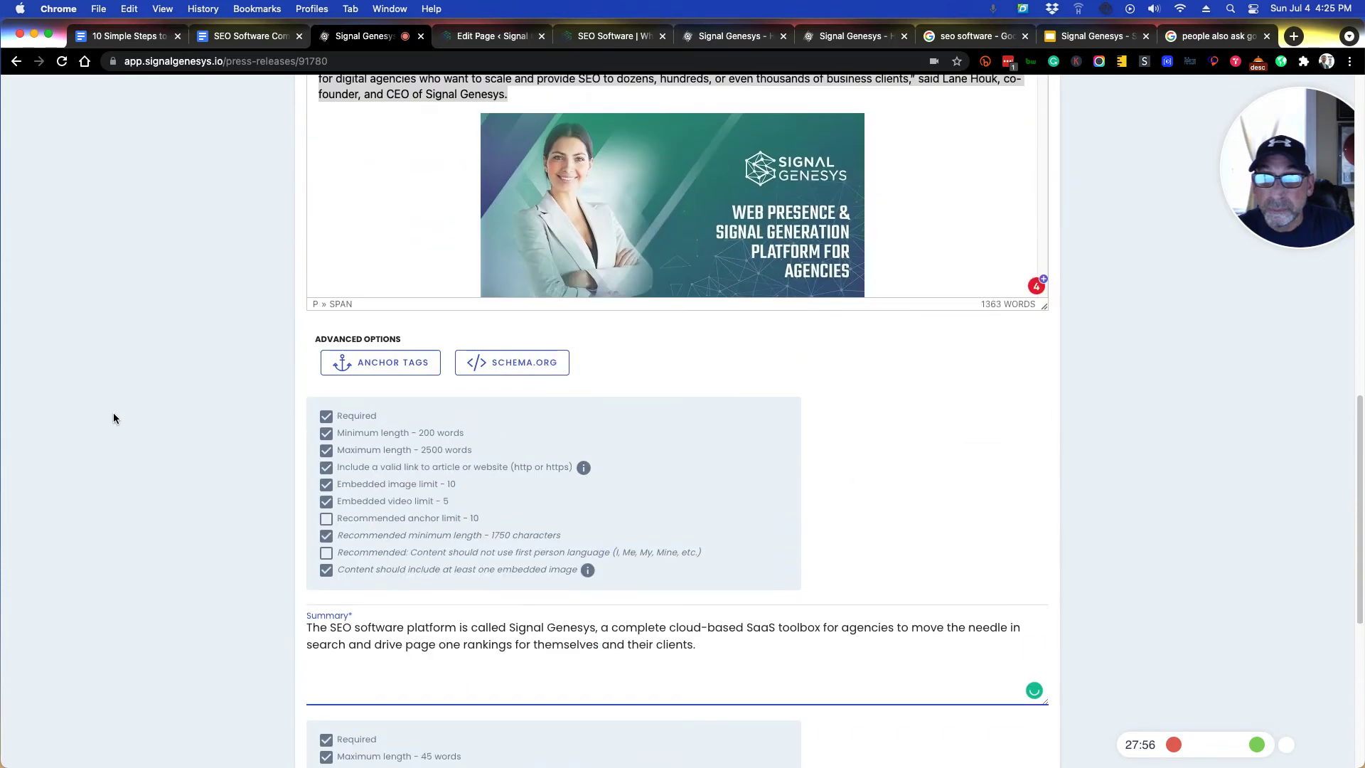
pyautogui.scroll(-5, 199, 409)
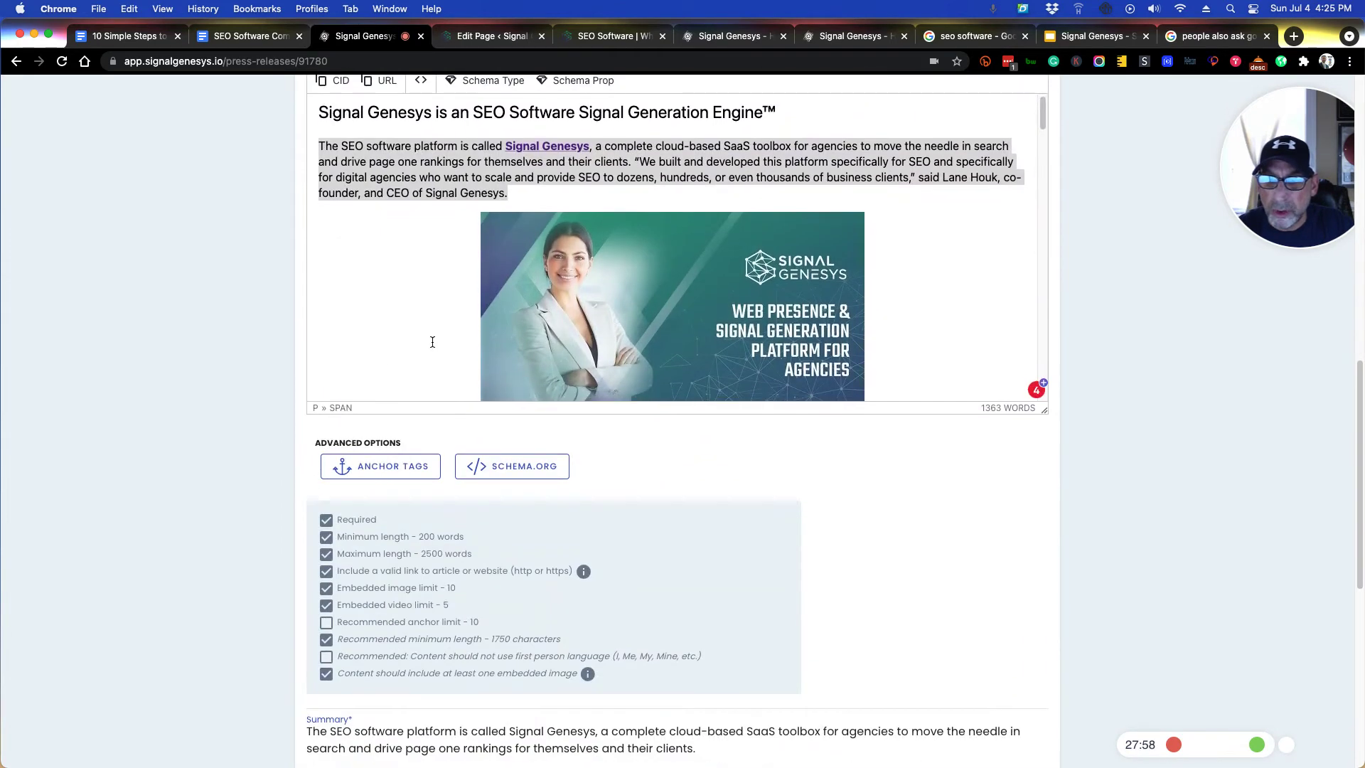
pyautogui.scroll(-4, 430, 334)
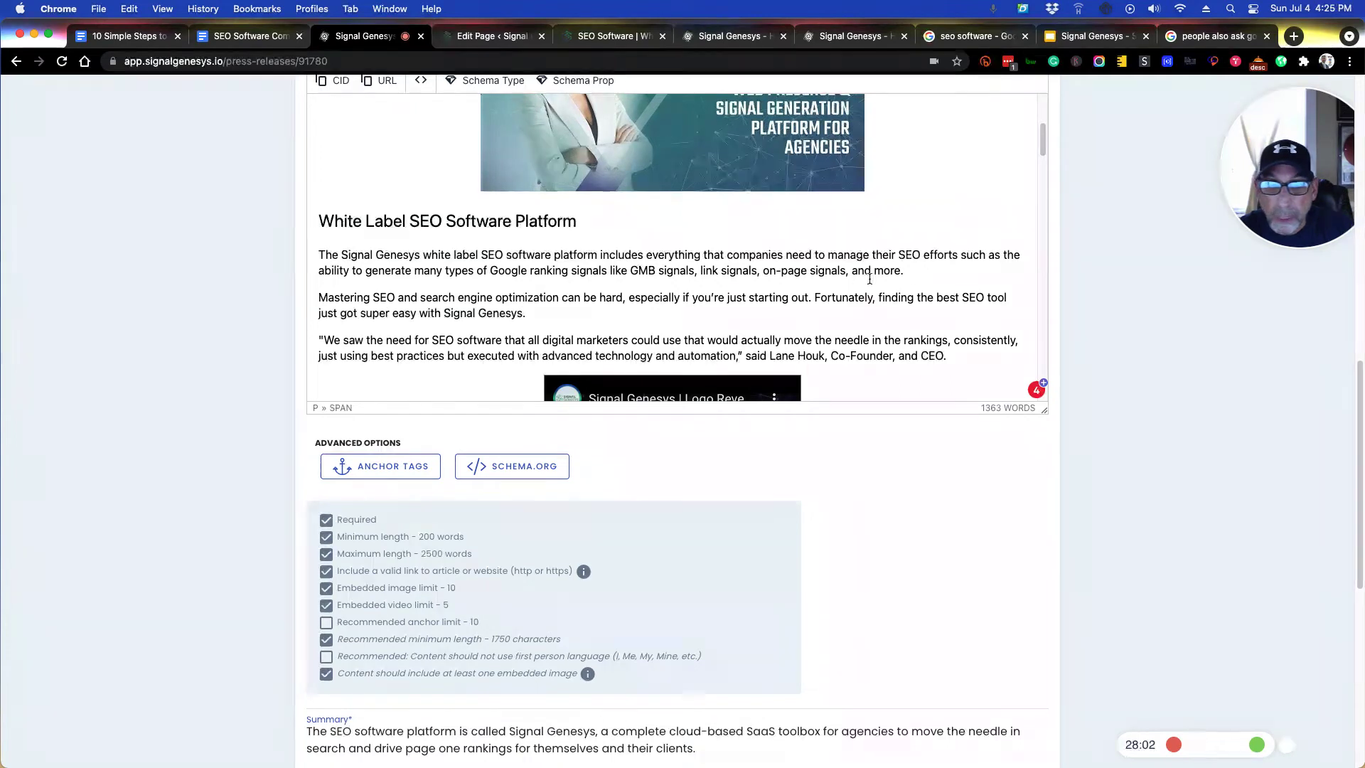
pyautogui.moveTo(911, 273); pyautogui.dragTo(319, 254)
pyautogui.scroll(2, 193, 228)
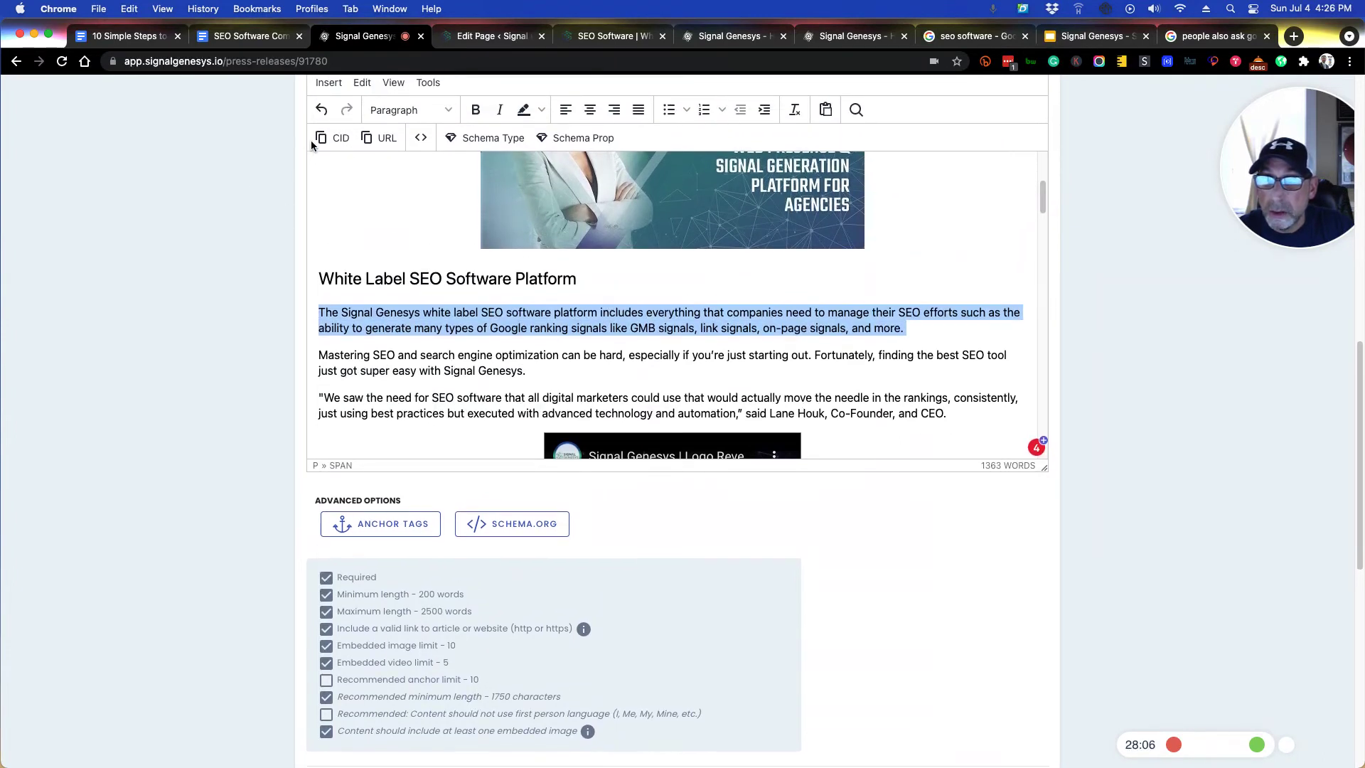
pyautogui.click(364, 83)
pyautogui.click(380, 181)
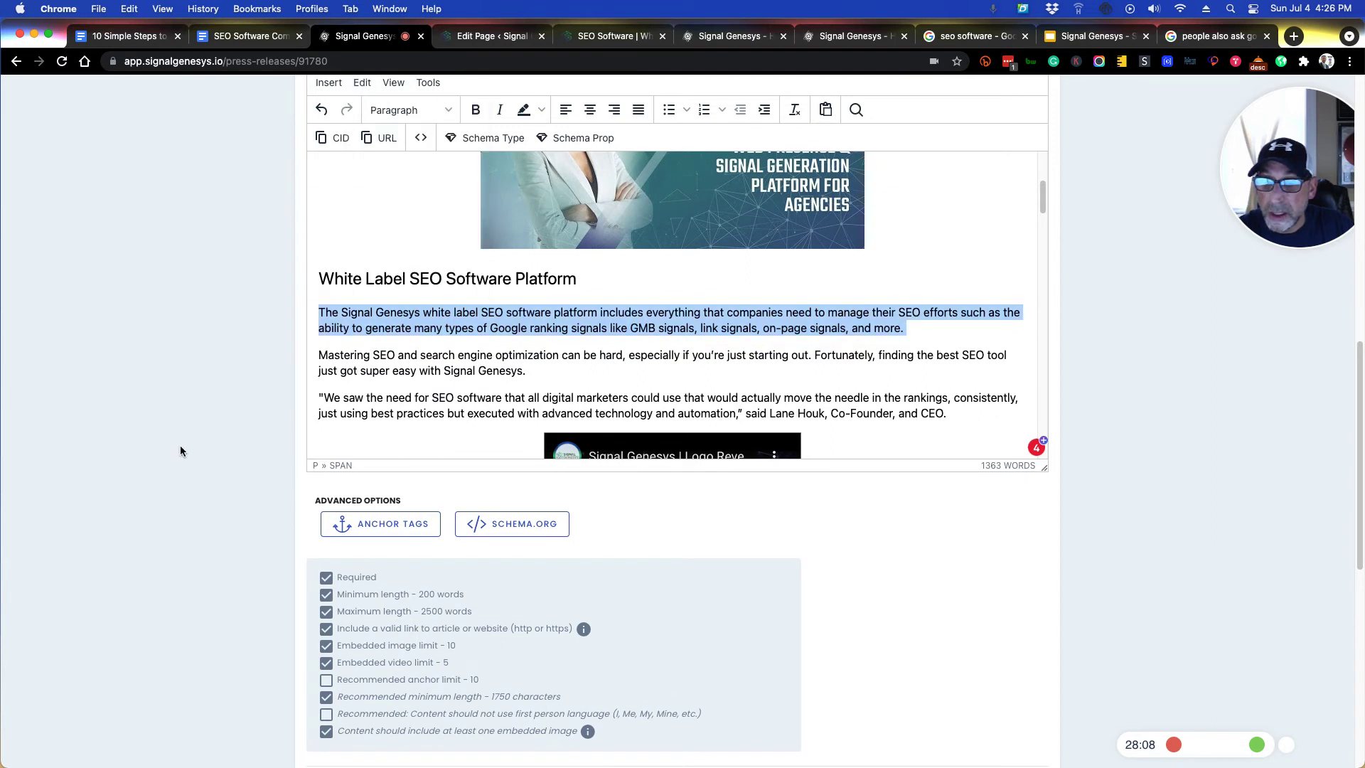
# - Paste the copied paragraph into the Blog Summary and continue to the Images & Publishing stage
pyautogui.scroll(-10, 180, 451)
pyautogui.click(362, 498)
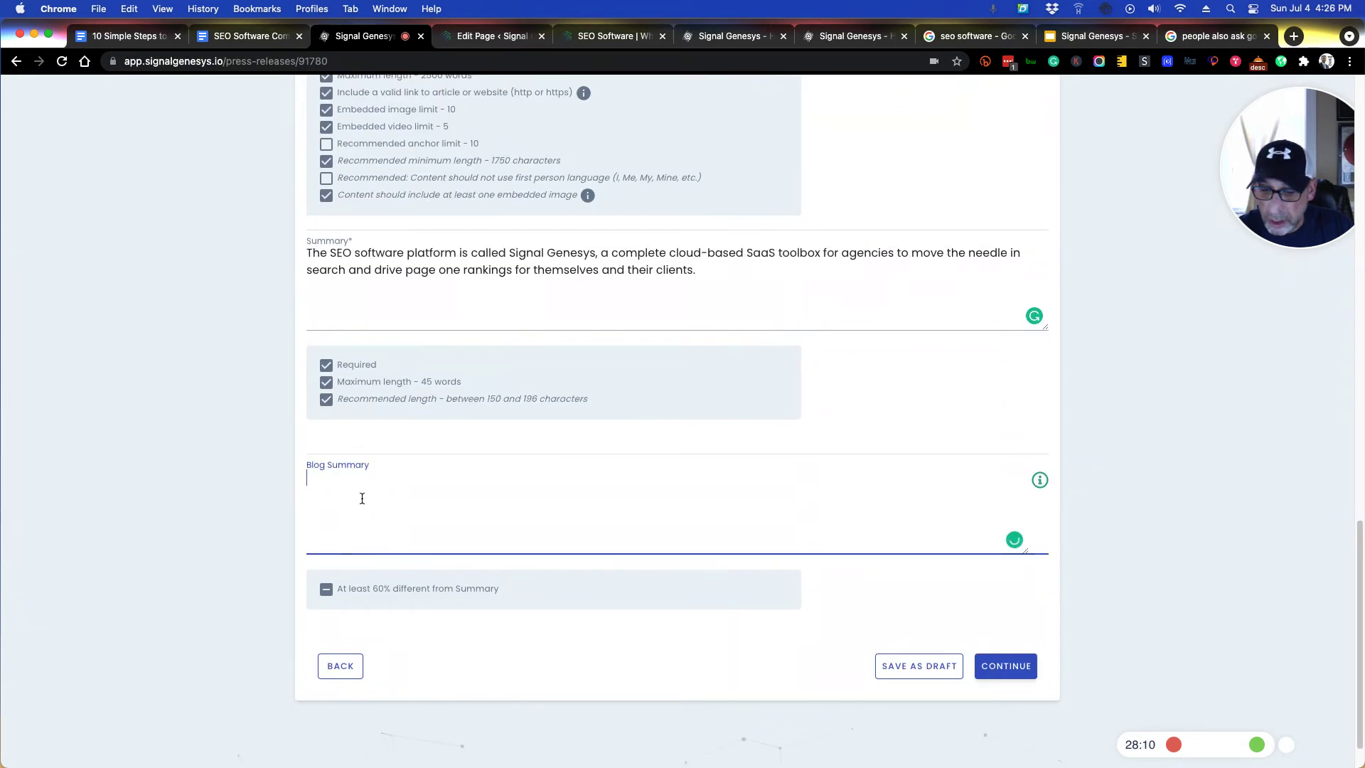
pyautogui.press('super+v')
pyautogui.click(1006, 666)
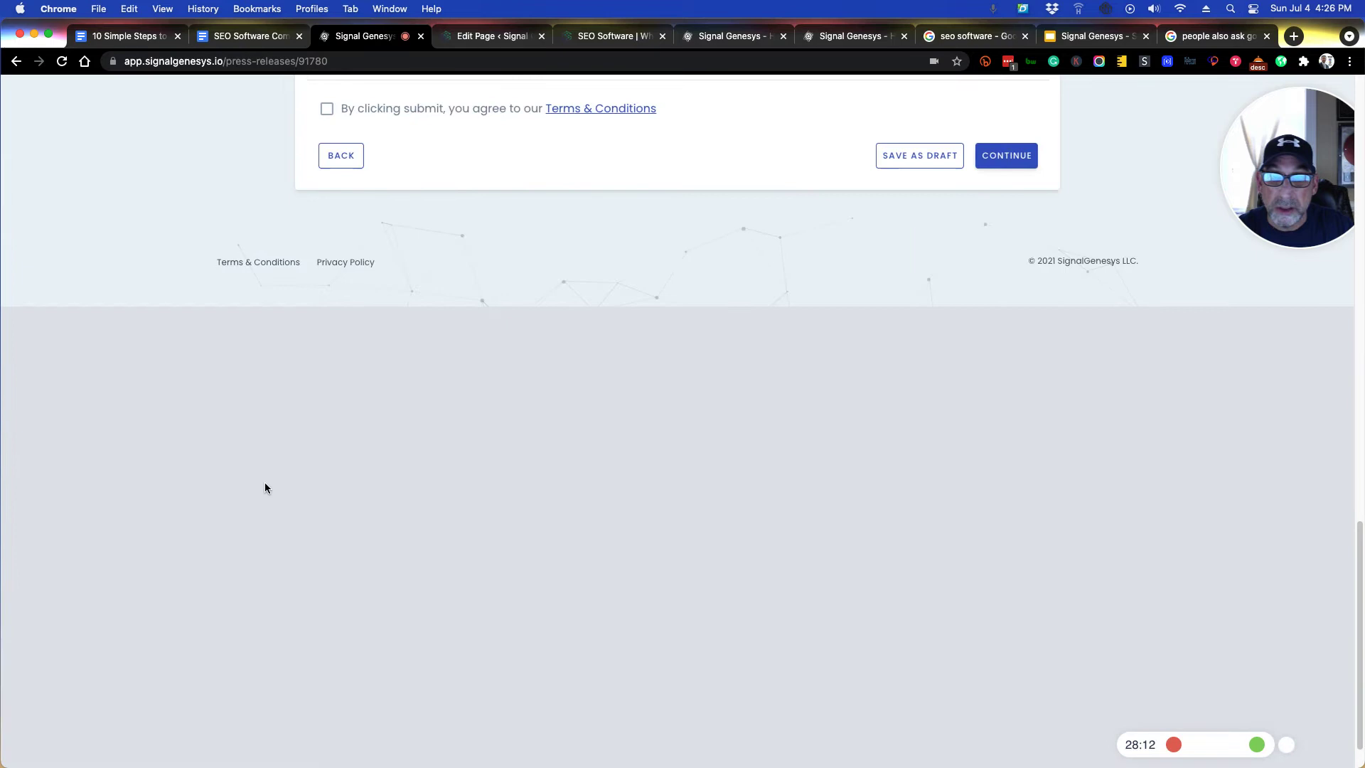
# - Select the Main Channel for distribution and enable Alexa and Google Assistant search, Publish on Reddit and Publish on Twitter
pyautogui.scroll(15, 366, 459)
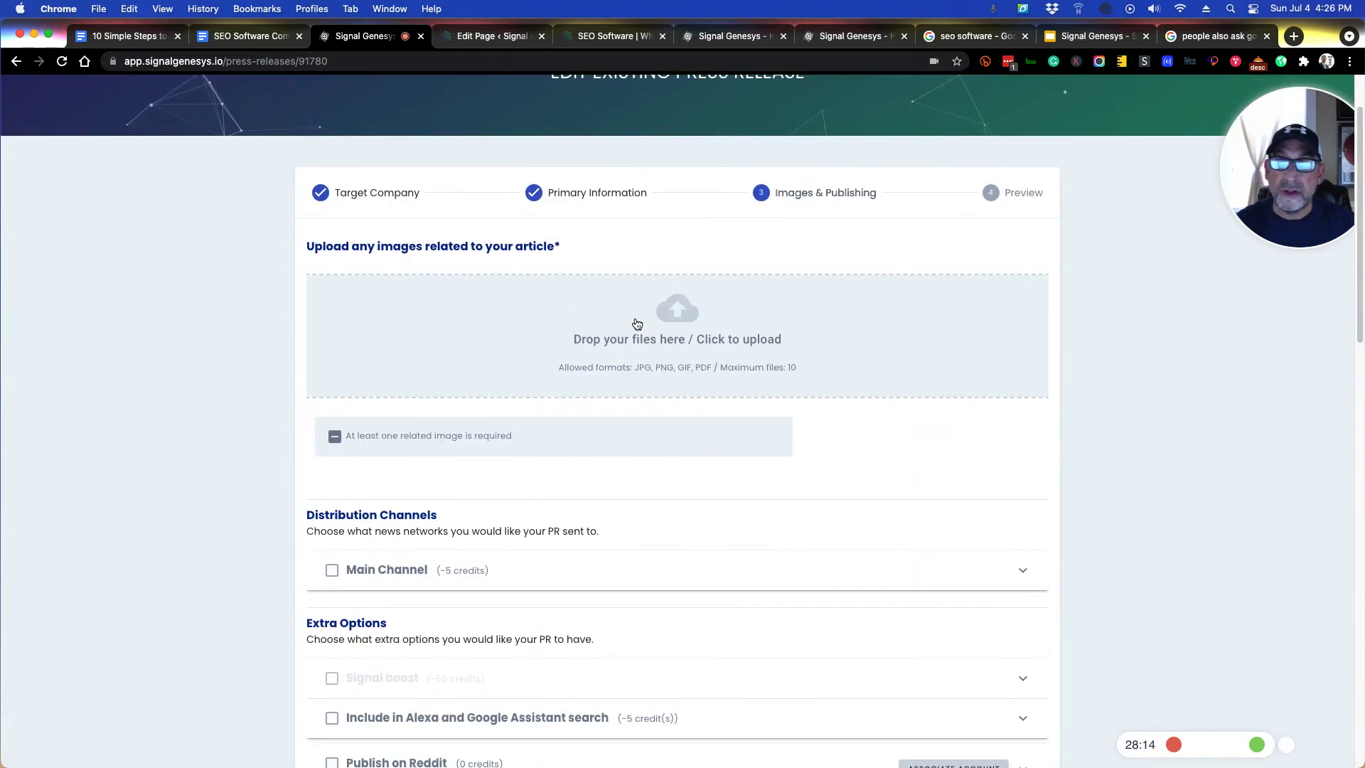
pyautogui.click(330, 568)
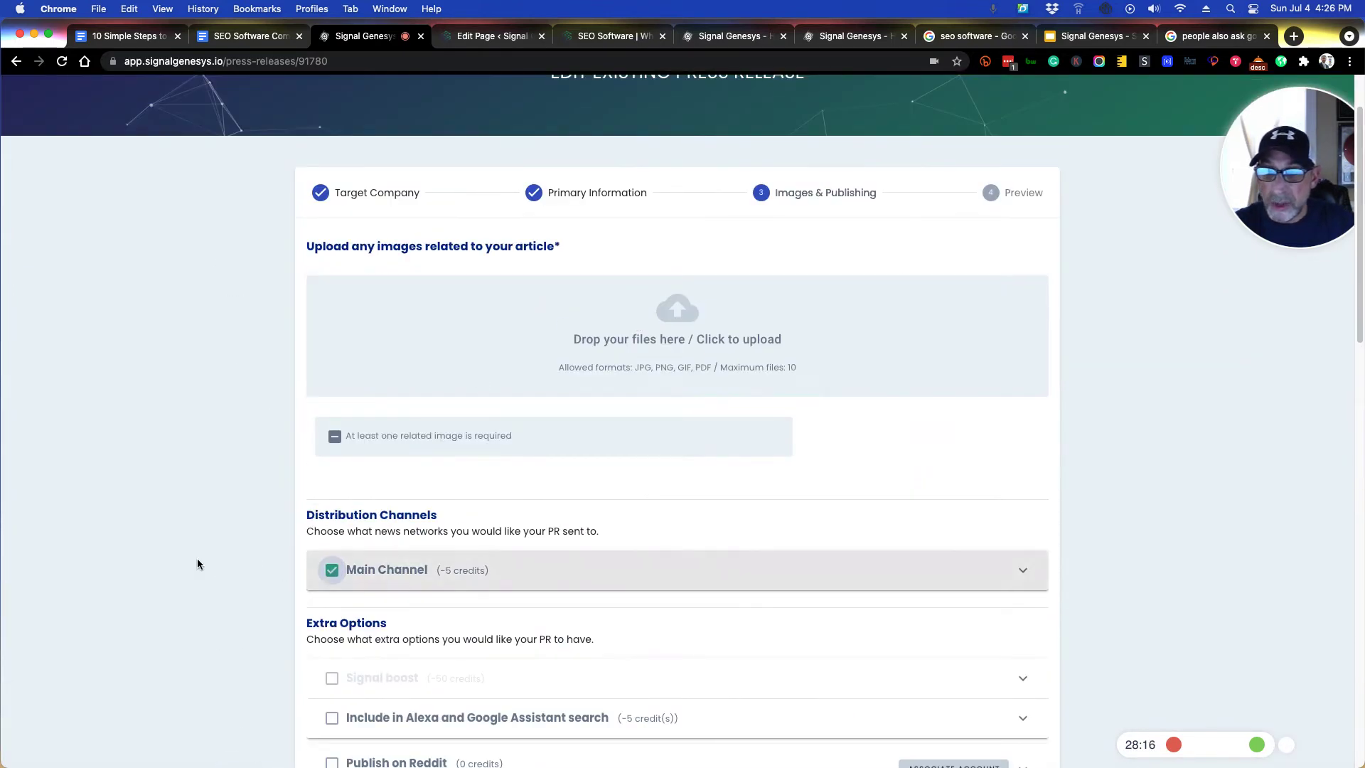
pyautogui.scroll(-3, 441, 377)
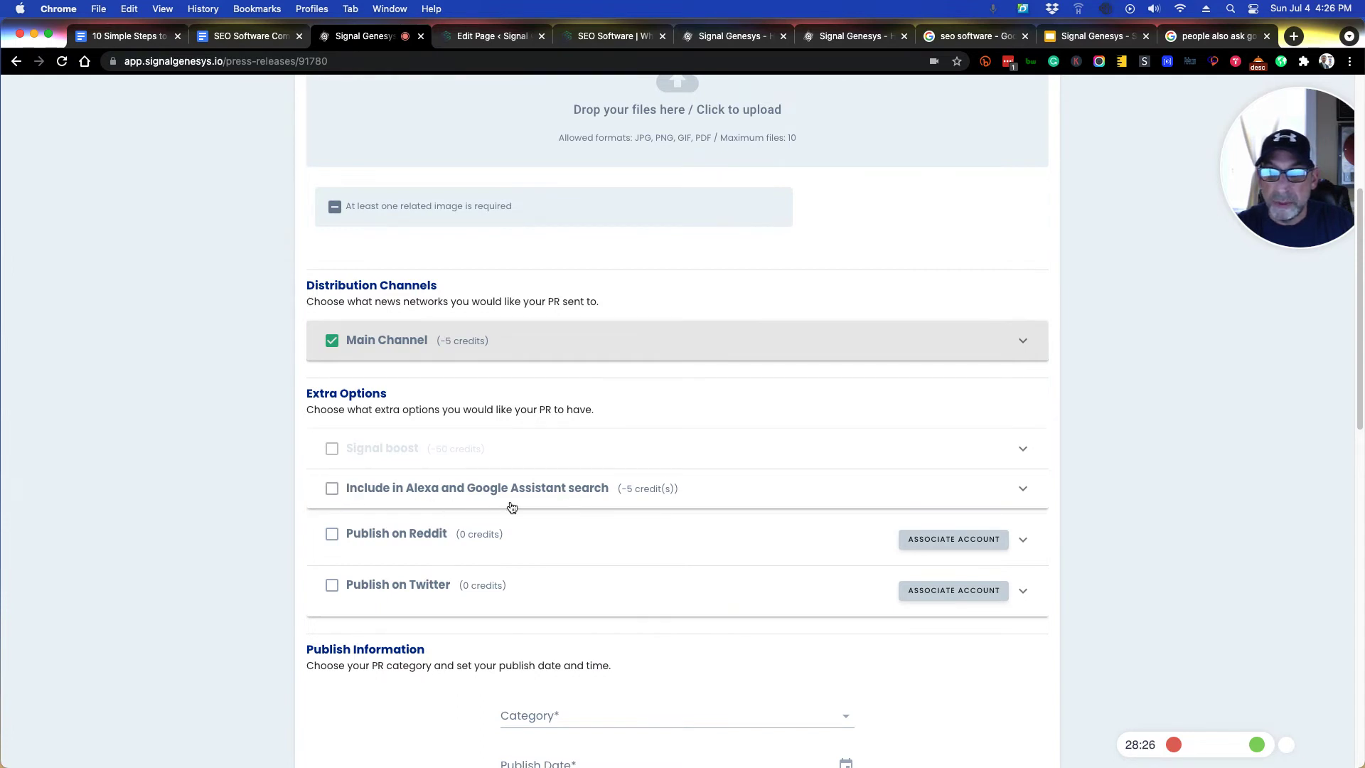
pyautogui.click(332, 489)
pyautogui.scroll(-2, 185, 562)
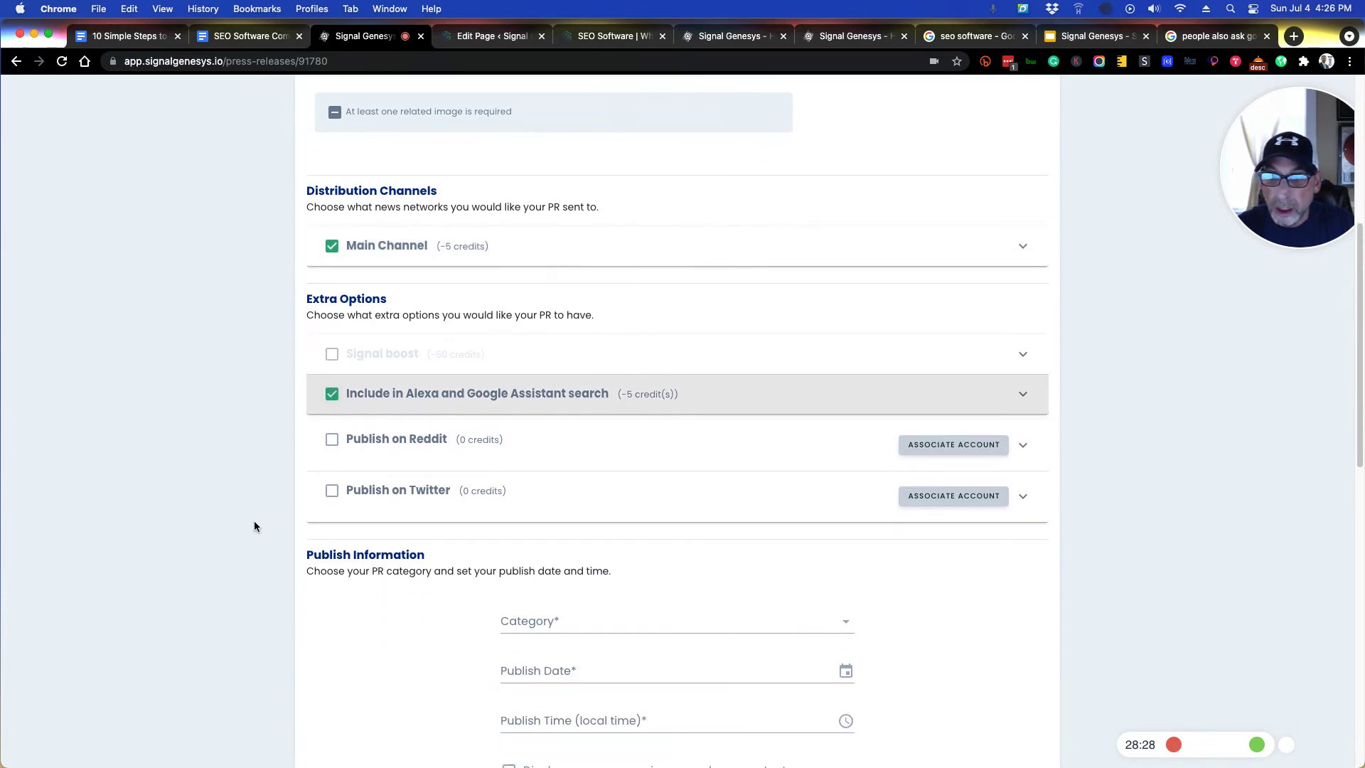
pyautogui.click(333, 440)
pyautogui.click(339, 503)
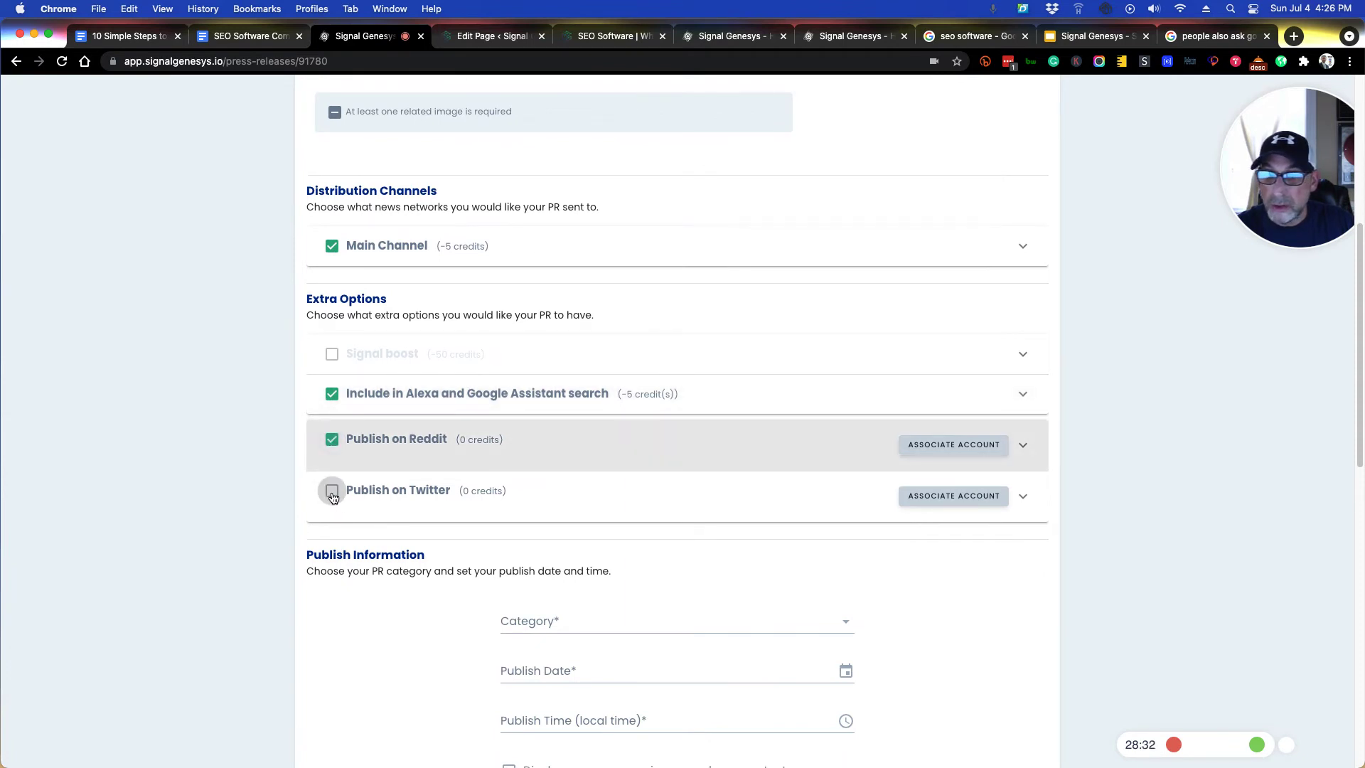
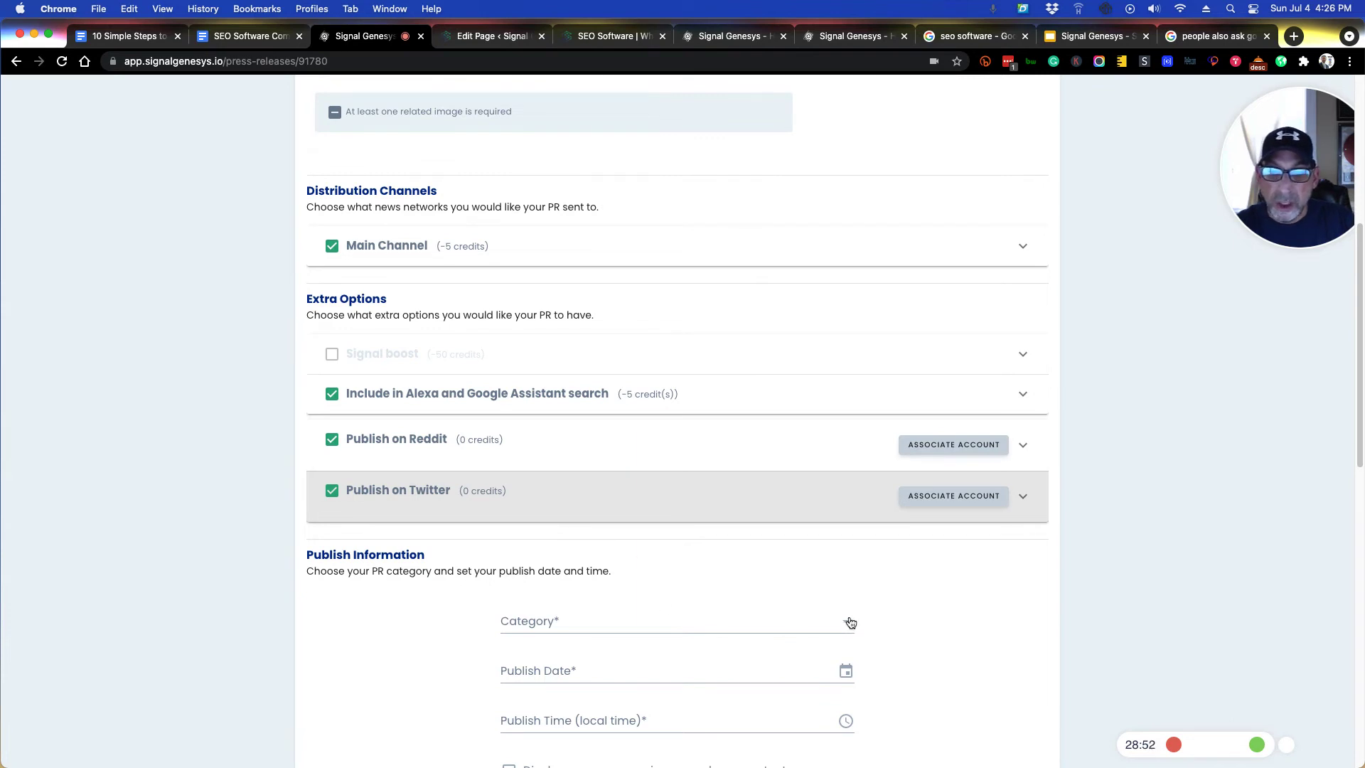
# - Set the publish category to Apps & Software, the publish date to 2021-07-05 and the time to 5:00 pm
pyautogui.scroll(-3, 819, 542)
pyautogui.click(818, 502)
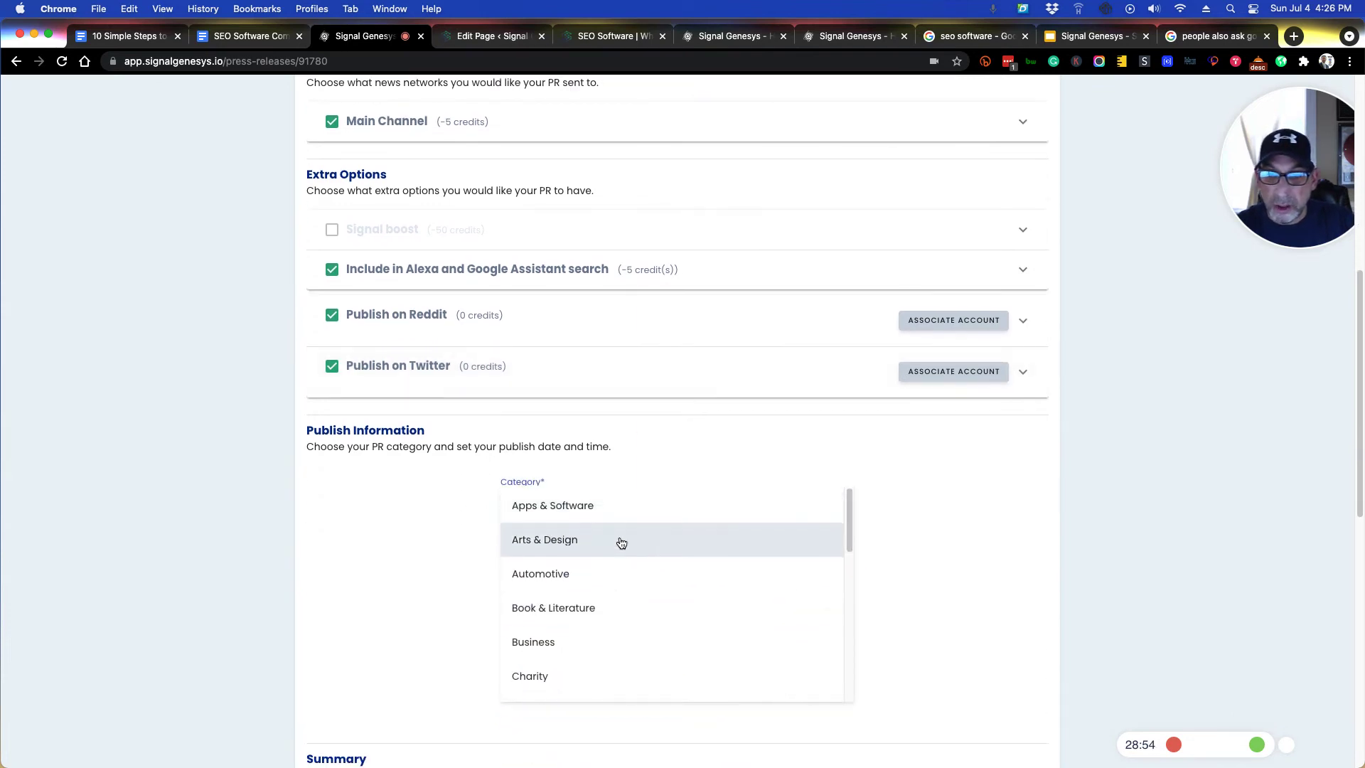
pyautogui.click(594, 517)
pyautogui.scroll(-3, 438, 557)
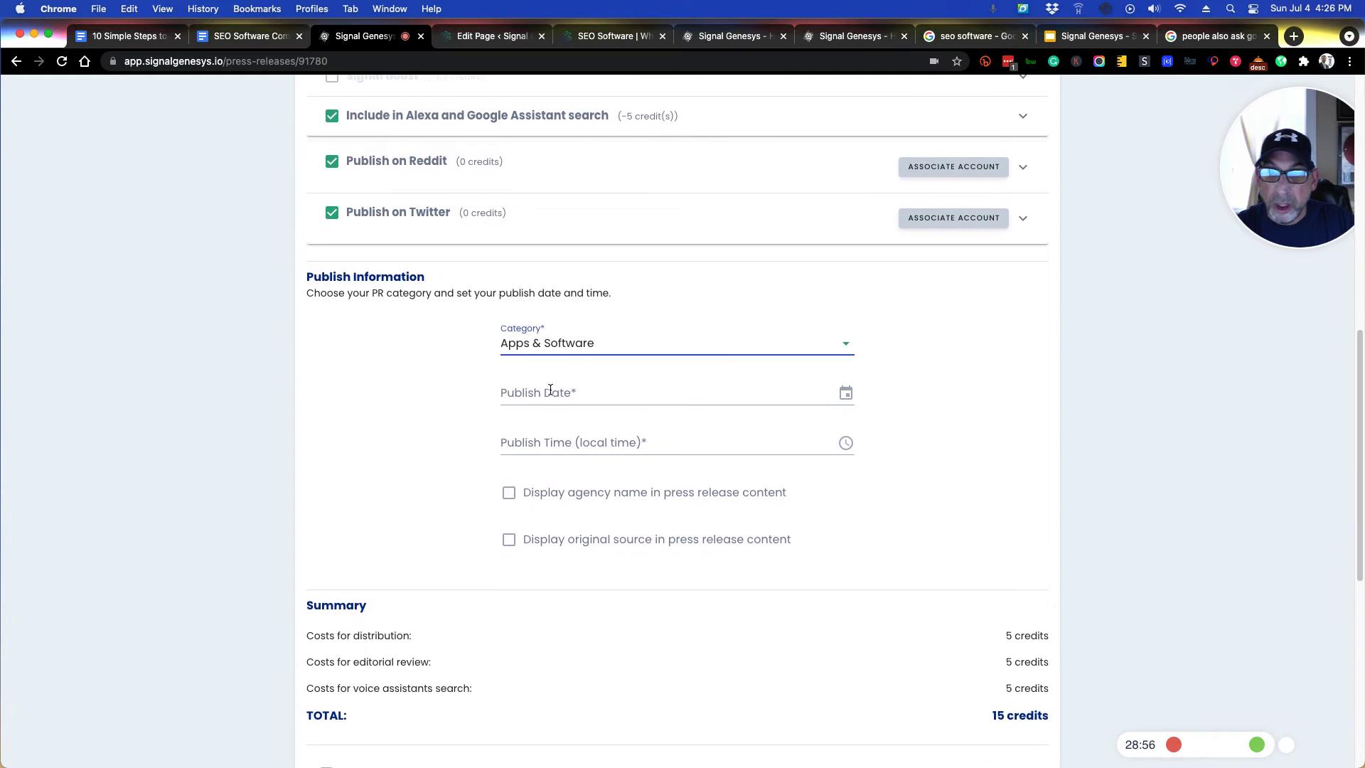
pyautogui.click(552, 395)
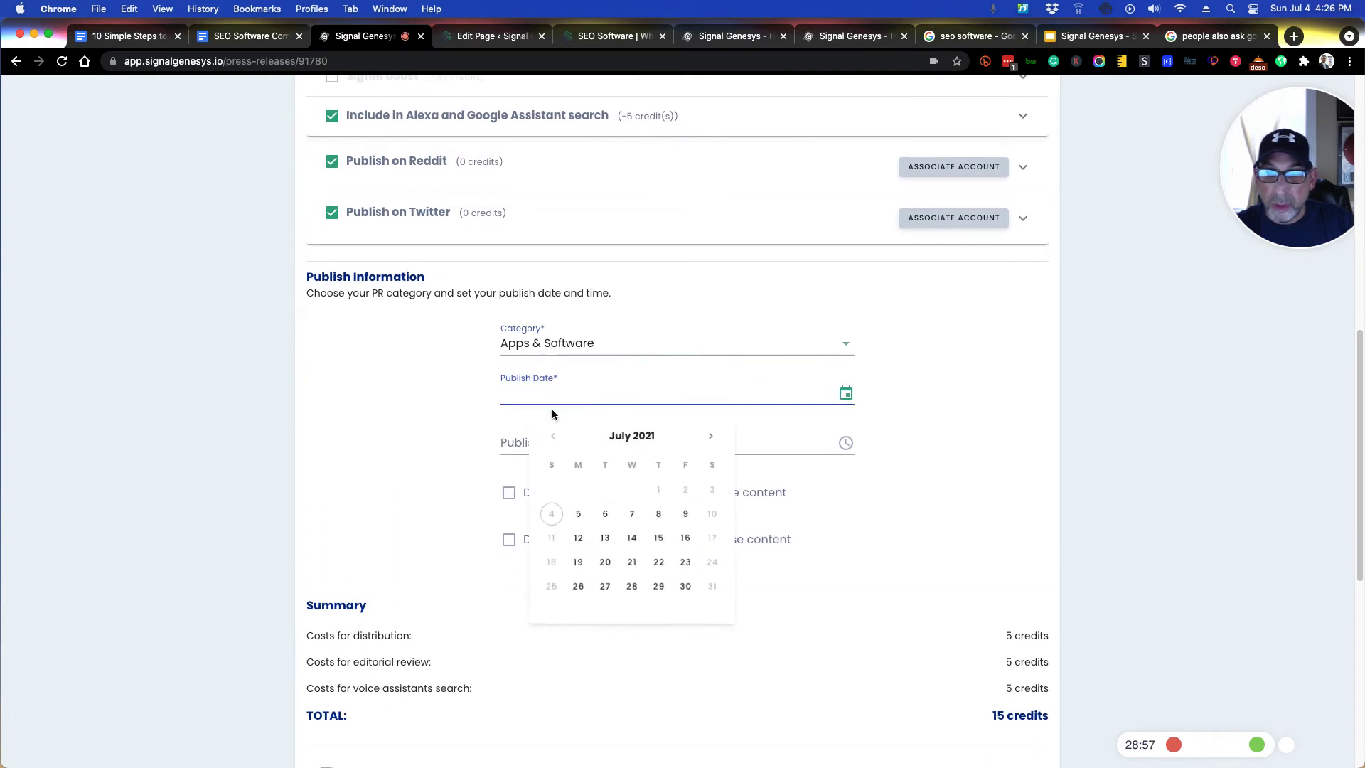
pyautogui.click(578, 513)
pyautogui.click(576, 452)
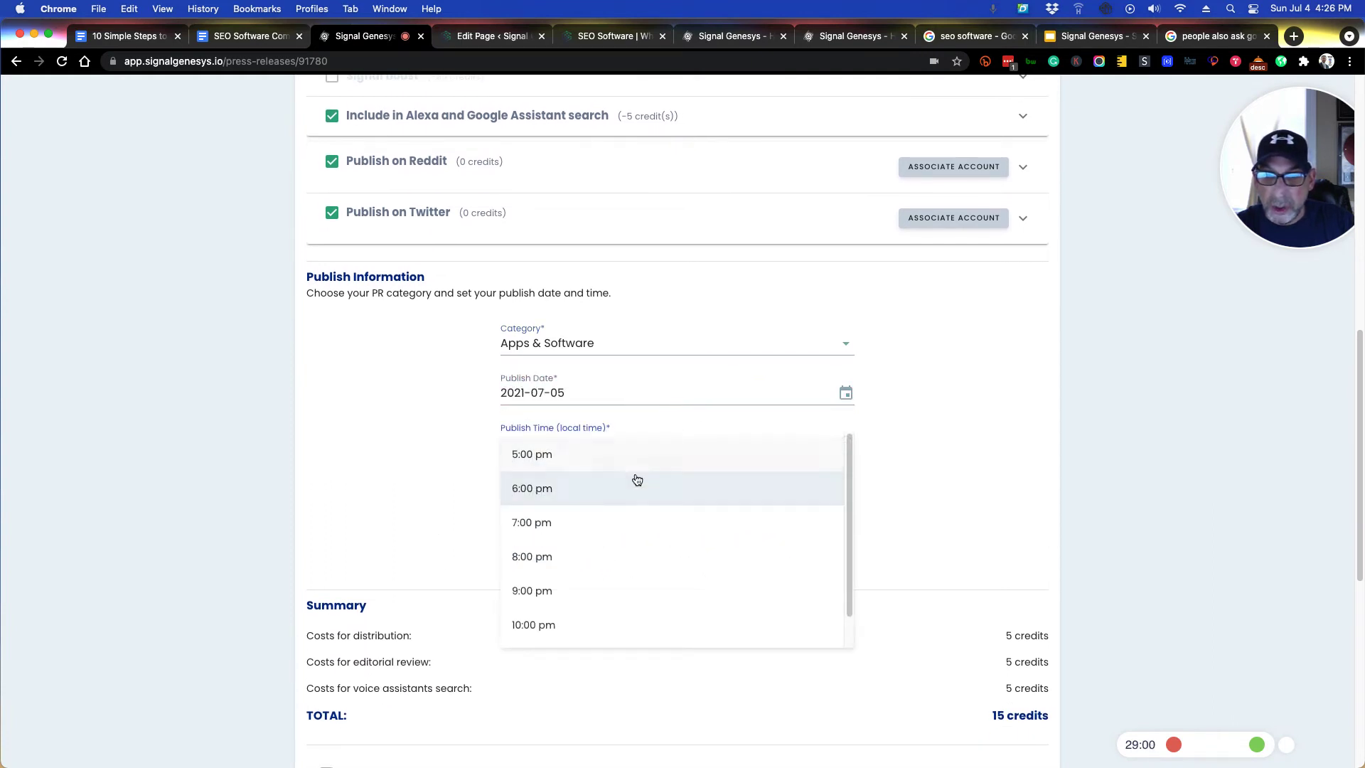
pyautogui.click(573, 463)
# - Enable displaying the original source in the press release, and copy the address of the Signal Genesys website's Media Room page
pyautogui.click(509, 570)
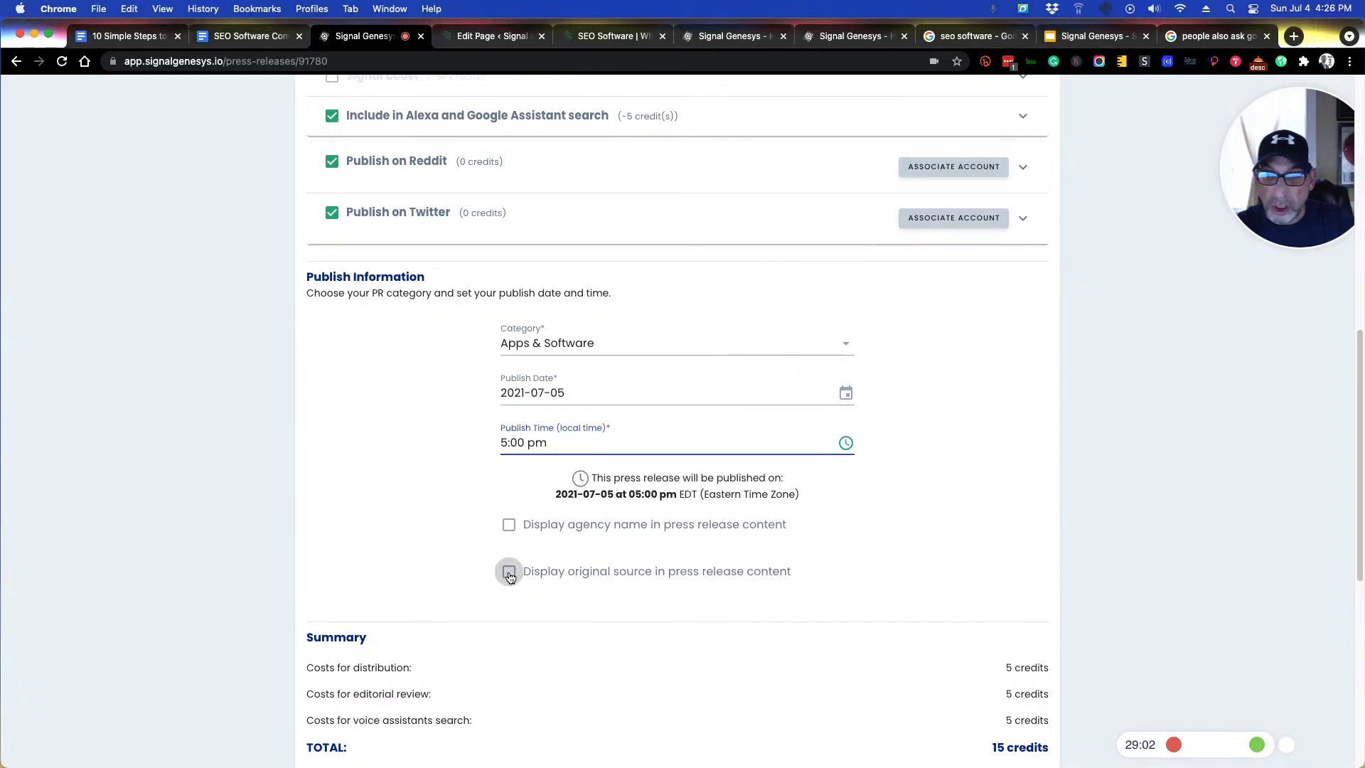
pyautogui.click(604, 36)
pyautogui.click(931, 160)
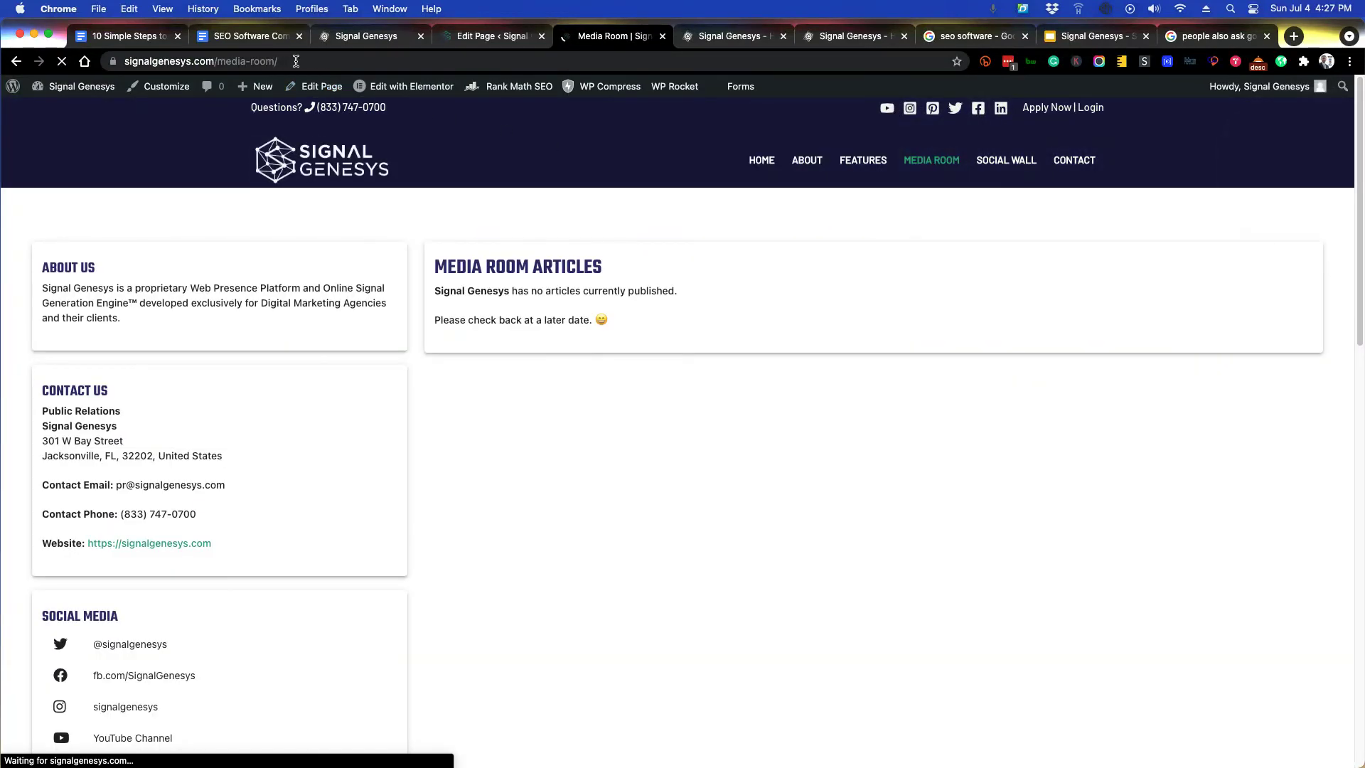
pyautogui.click(297, 61)
pyautogui.press('super+c')
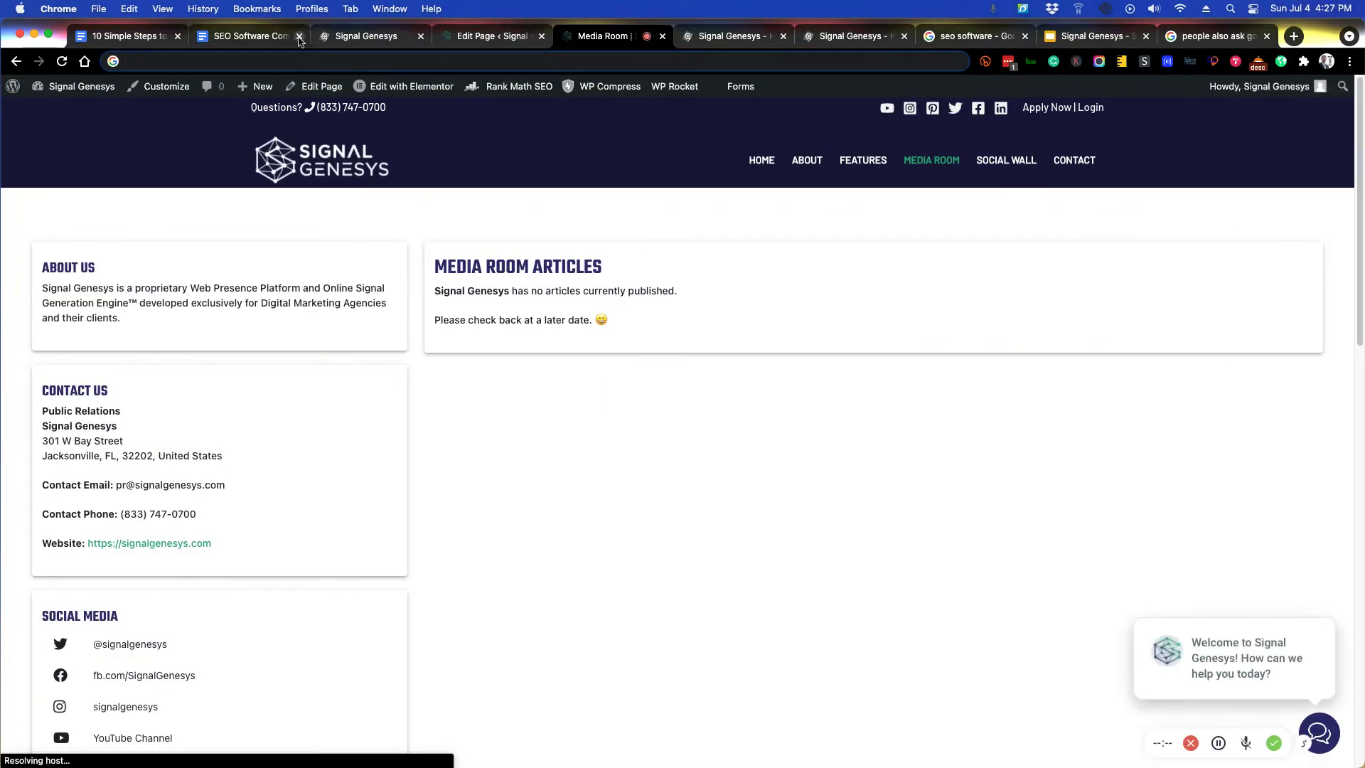
pyautogui.press('BackSpace')
pyautogui.click(346, 37)
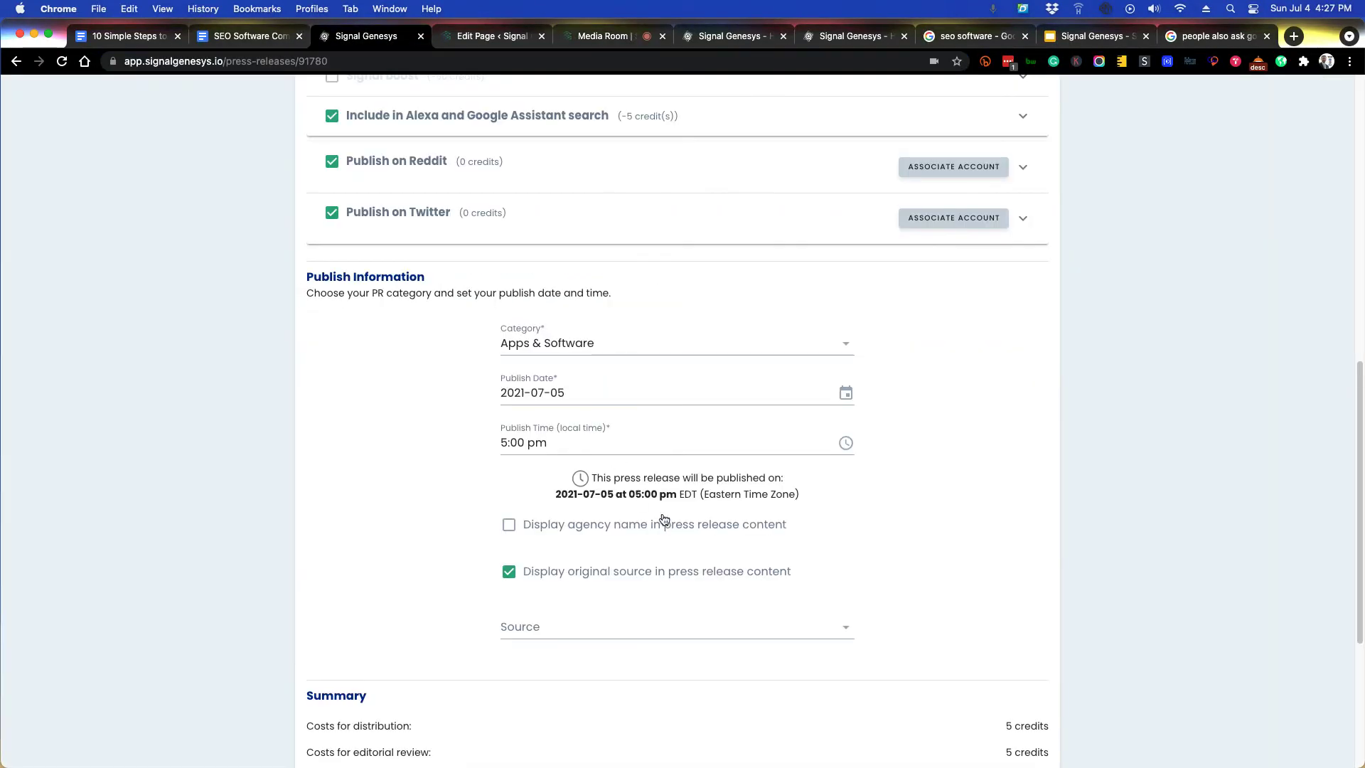
pyautogui.click(534, 632)
pyautogui.click(536, 636)
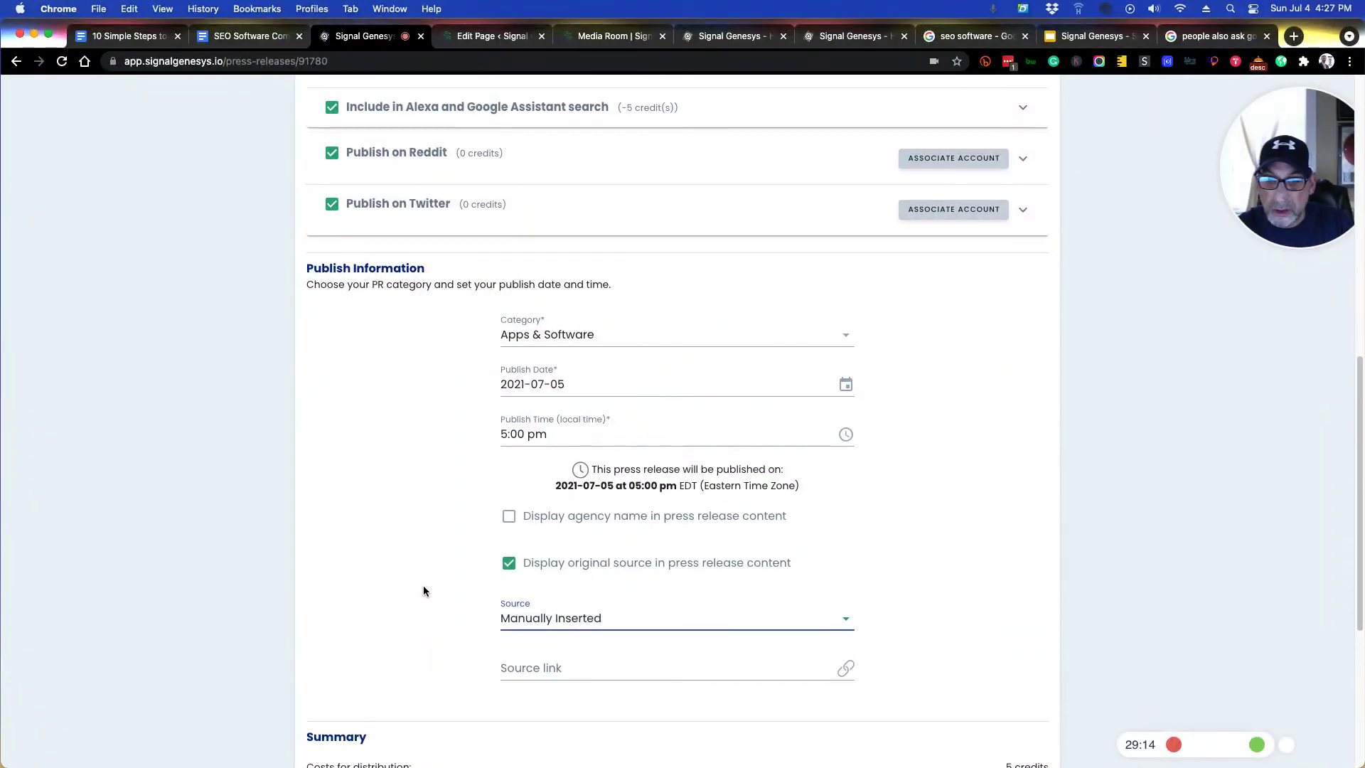
pyautogui.scroll(-3, 423, 586)
pyautogui.click(548, 458)
pyautogui.press('super+v')
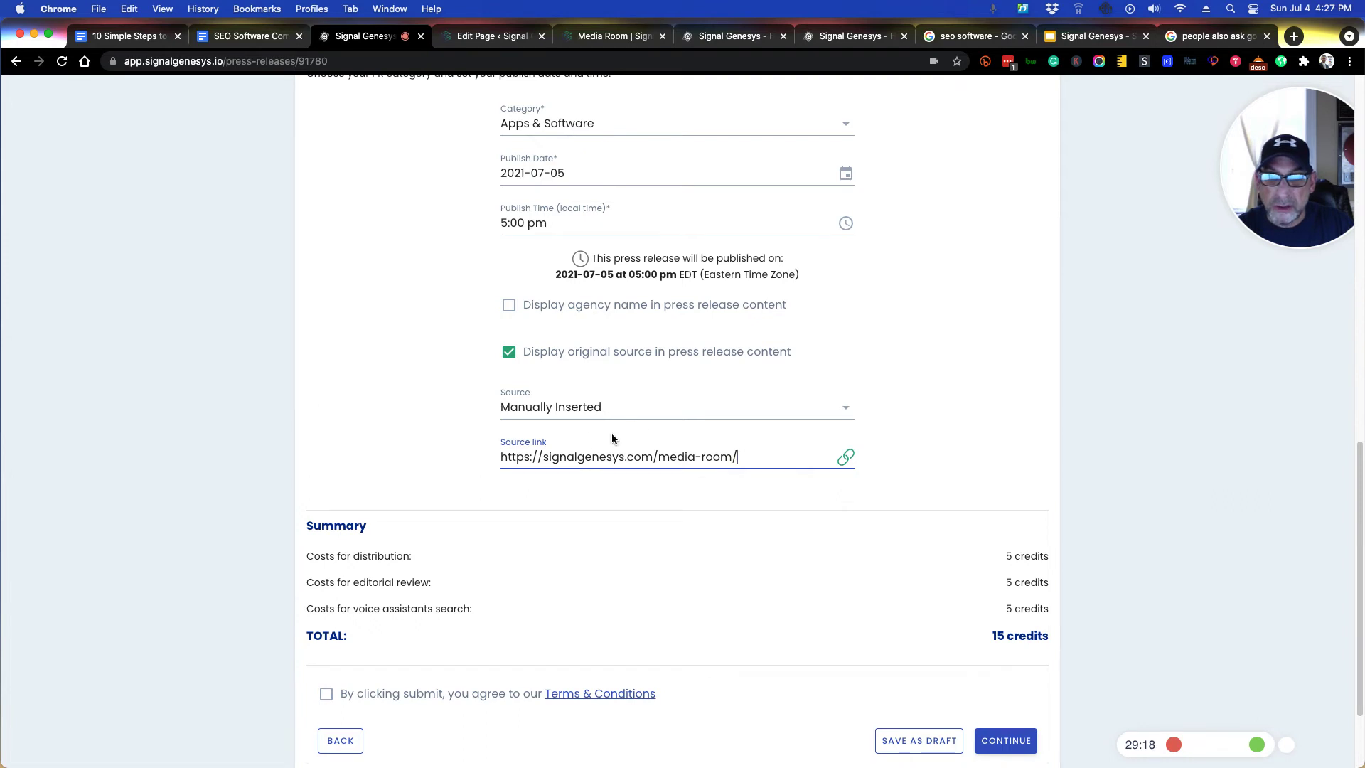
# - Check the chosen distribution, extra and publishing options, and agree to the Terms & Conditions
pyautogui.scroll(2, 404, 411)
pyautogui.scroll(8, 404, 410)
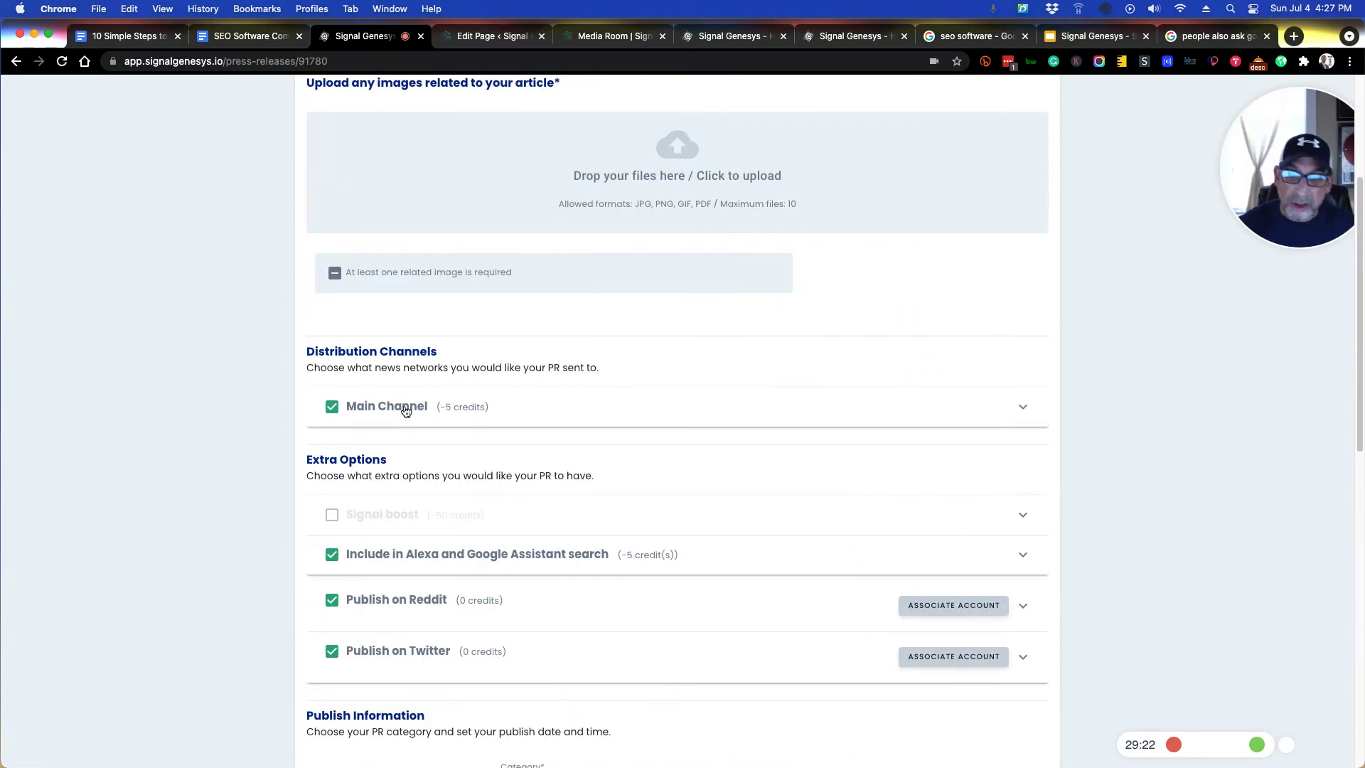
pyautogui.scroll(-3, 472, 472)
pyautogui.scroll(-3, 471, 475)
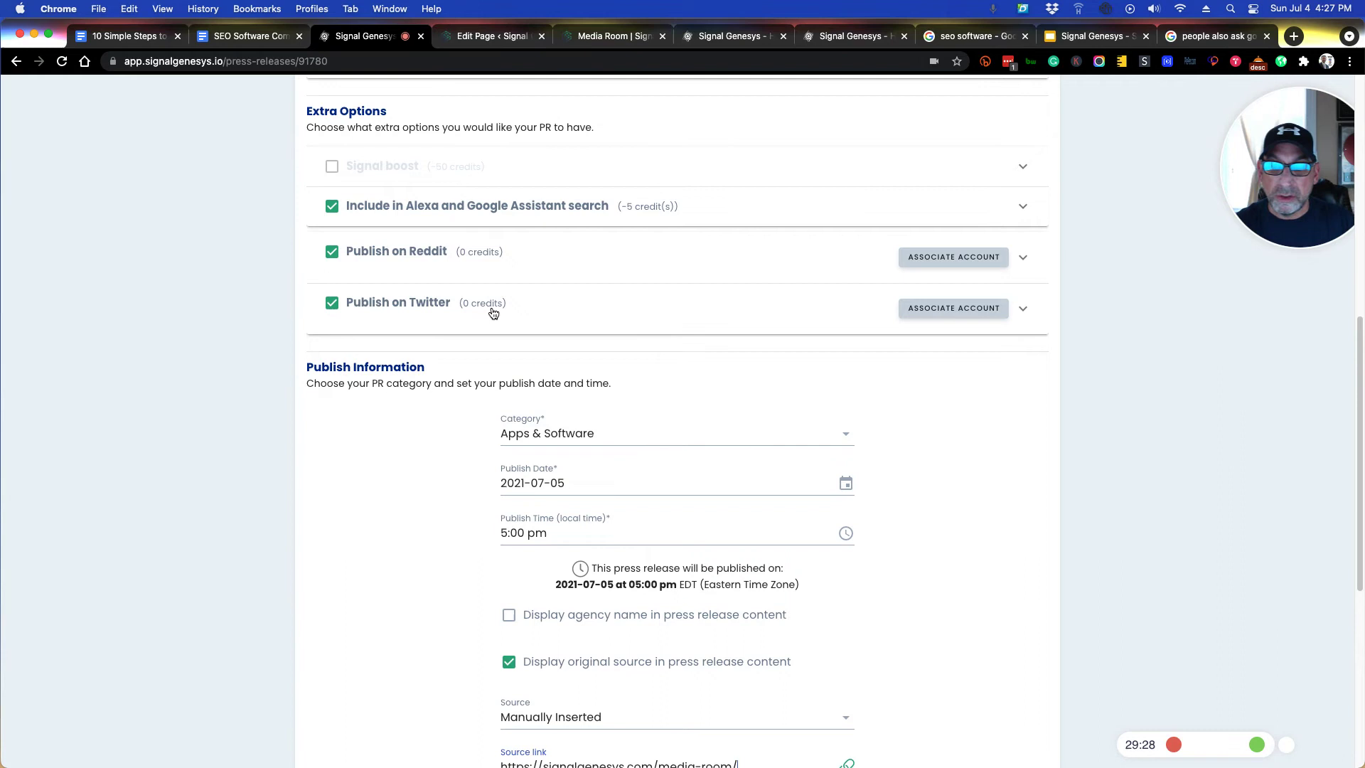
pyautogui.scroll(-6, 471, 343)
pyautogui.scroll(-2, 471, 343)
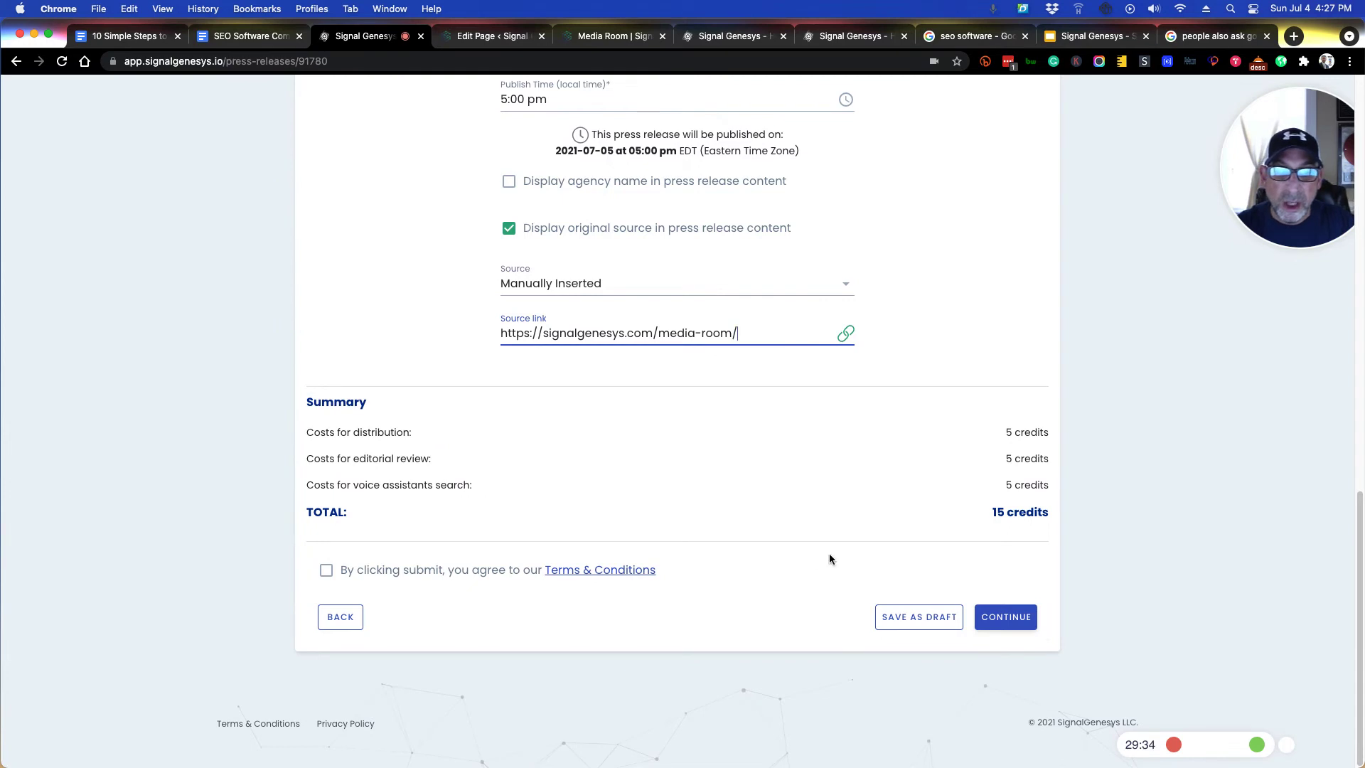
pyautogui.click(326, 570)
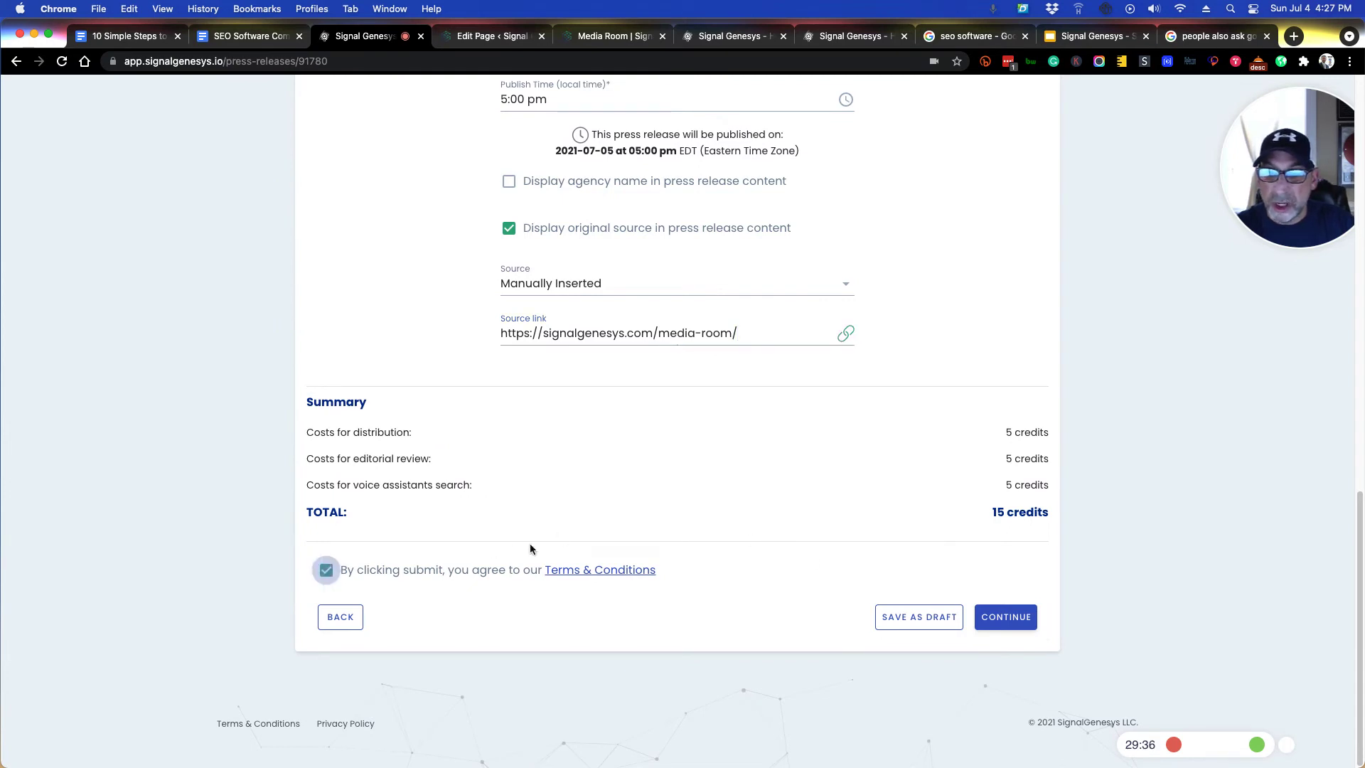
# - Upload the "Web Presence & Signal Generation Platform for Agencies" banner and the Signal Genesys logo image as related article images
pyautogui.scroll(1, 757, 547)
pyautogui.scroll(15, 757, 547)
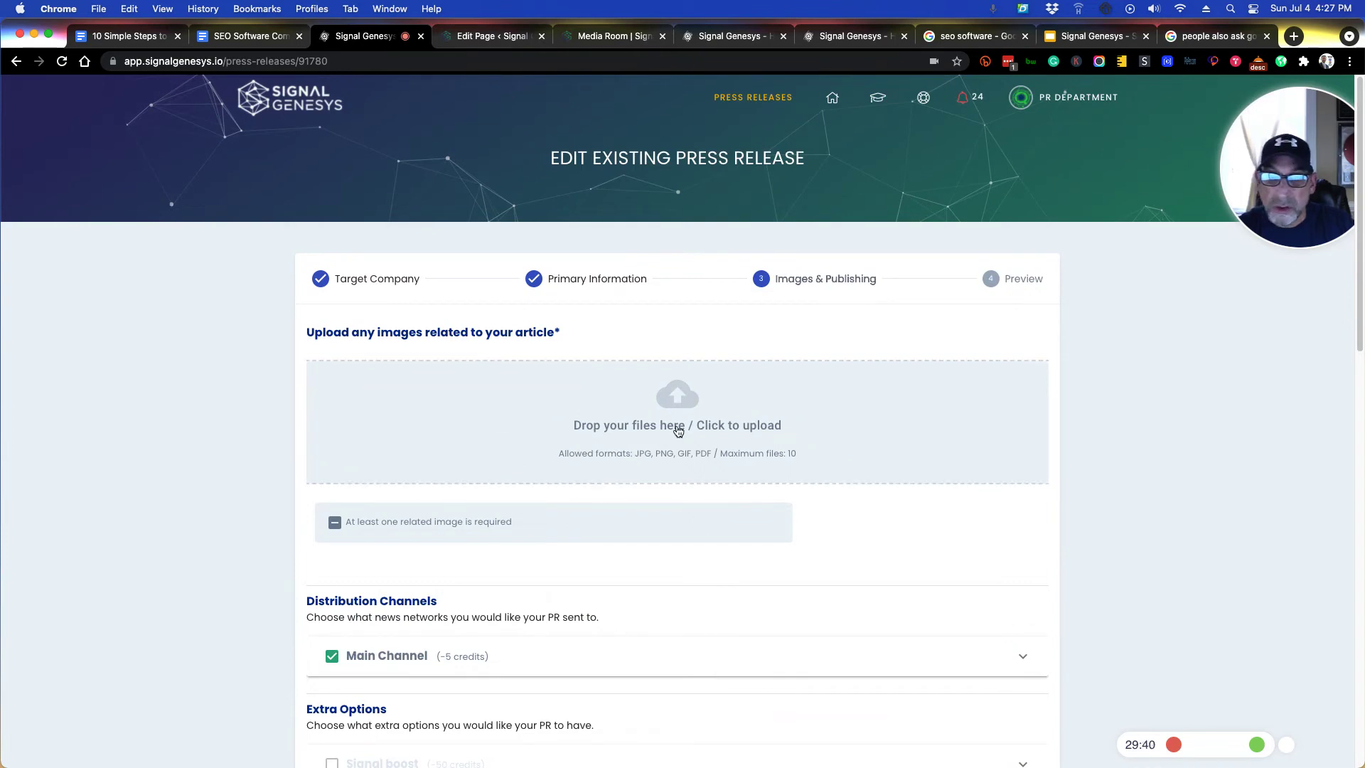
pyautogui.click(677, 430)
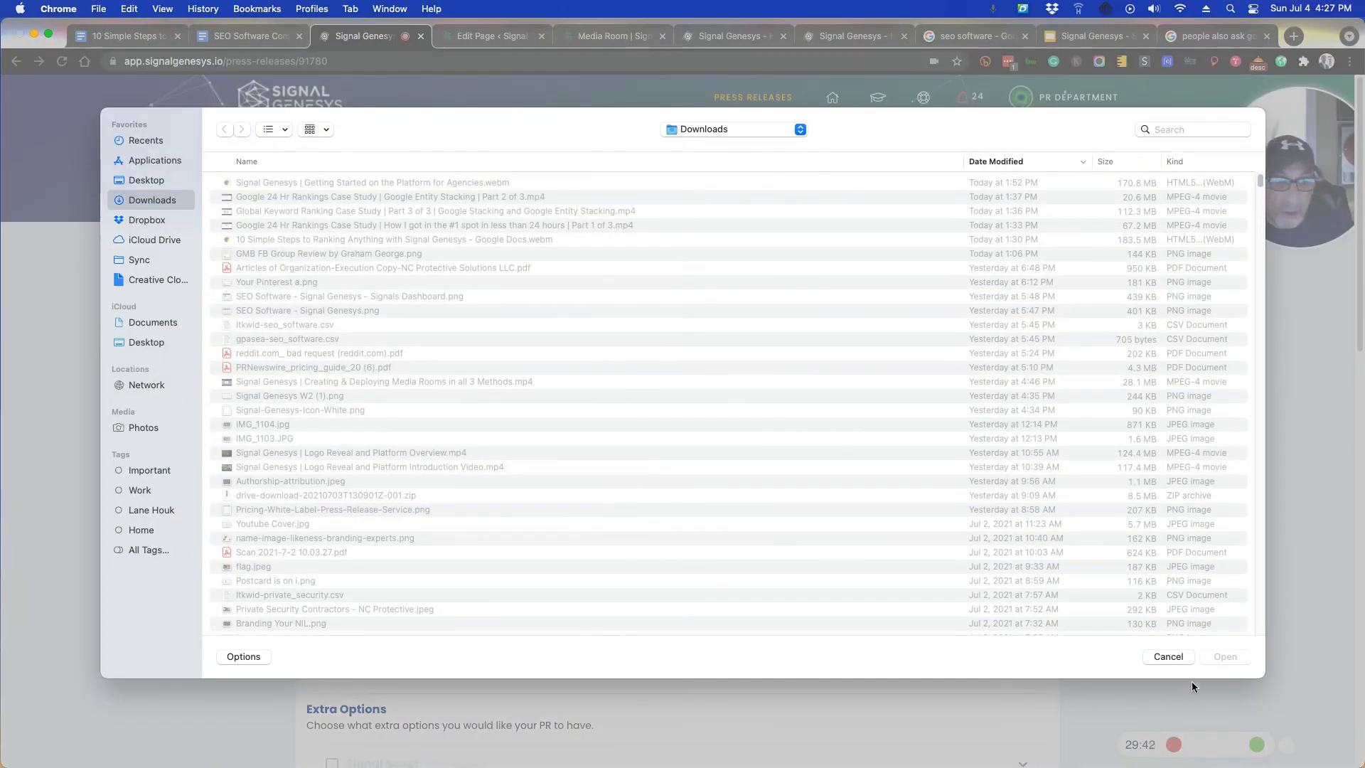
pyautogui.click(1170, 656)
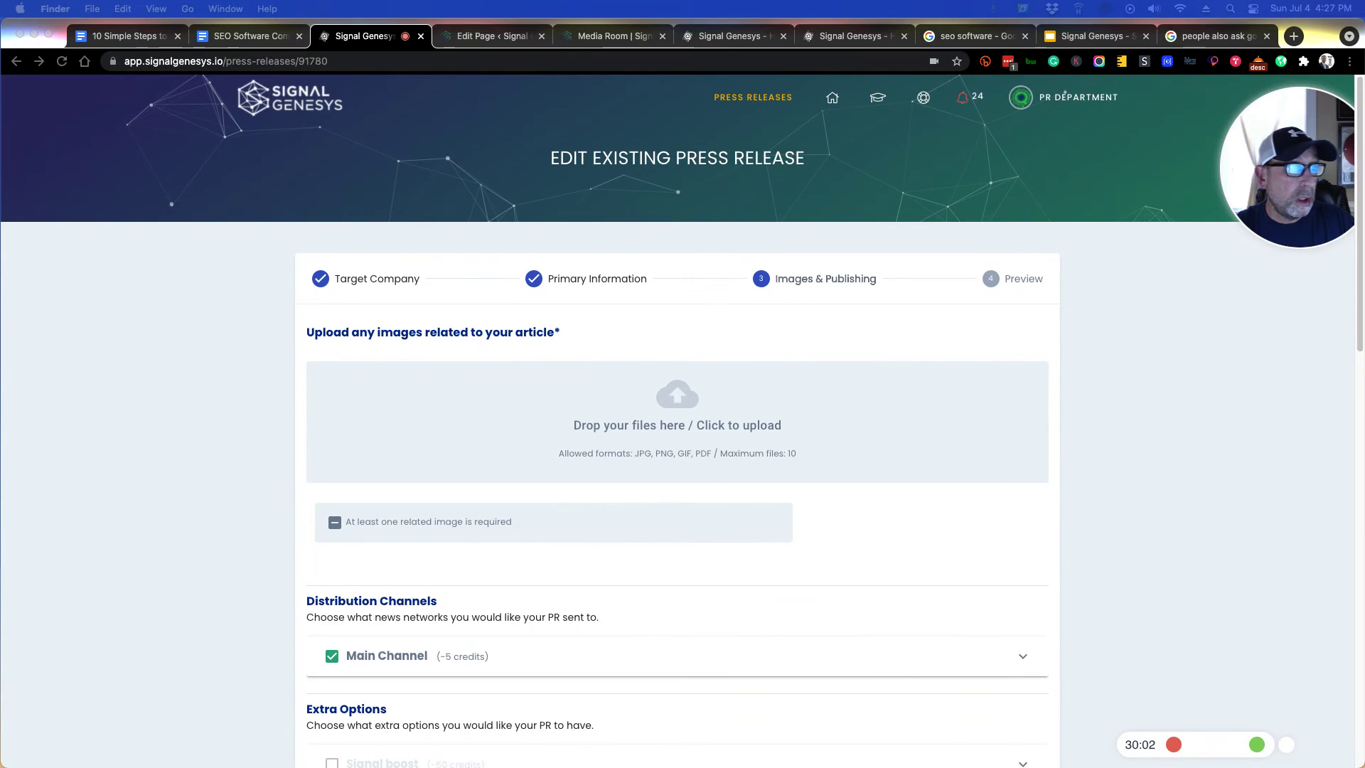
pyautogui.moveTo(1000, 298); pyautogui.dragTo(776, 435)
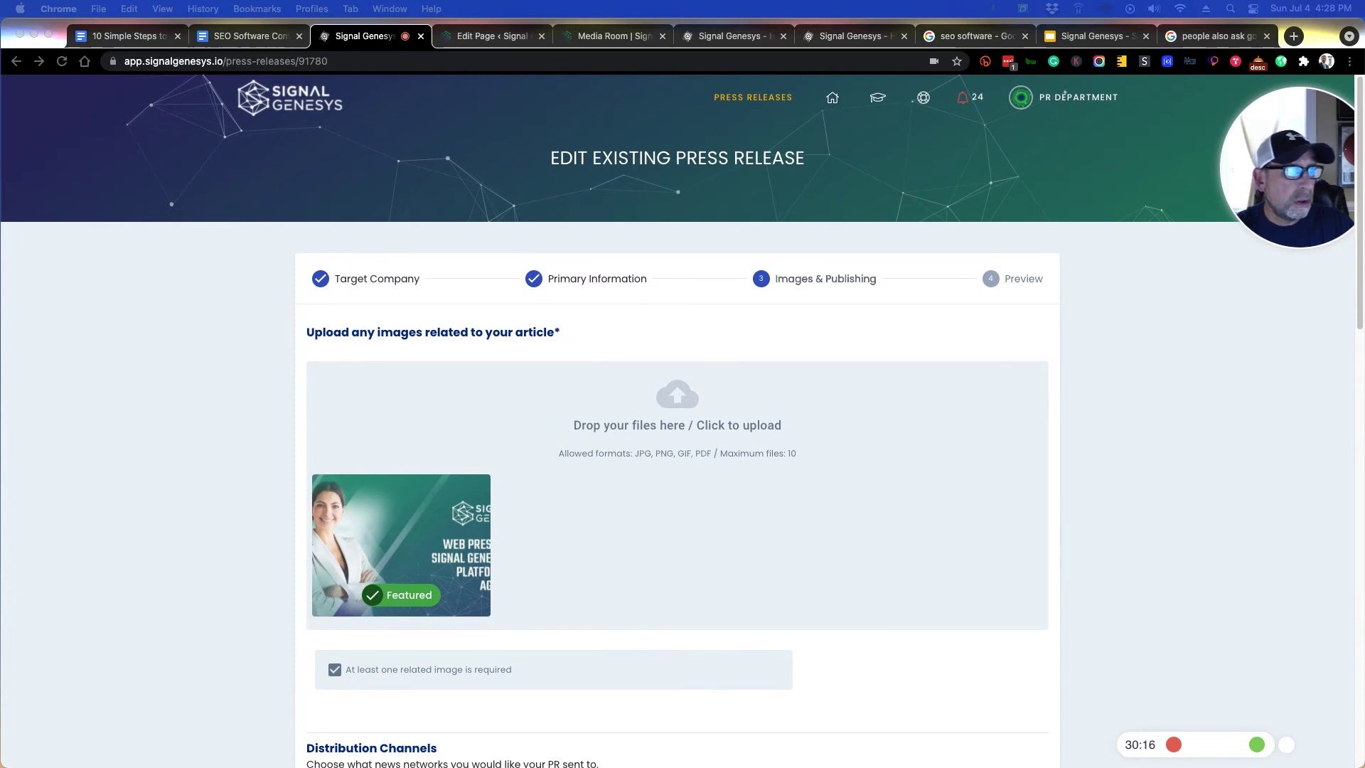
pyautogui.moveTo(1364, 441); pyautogui.dragTo(847, 539)
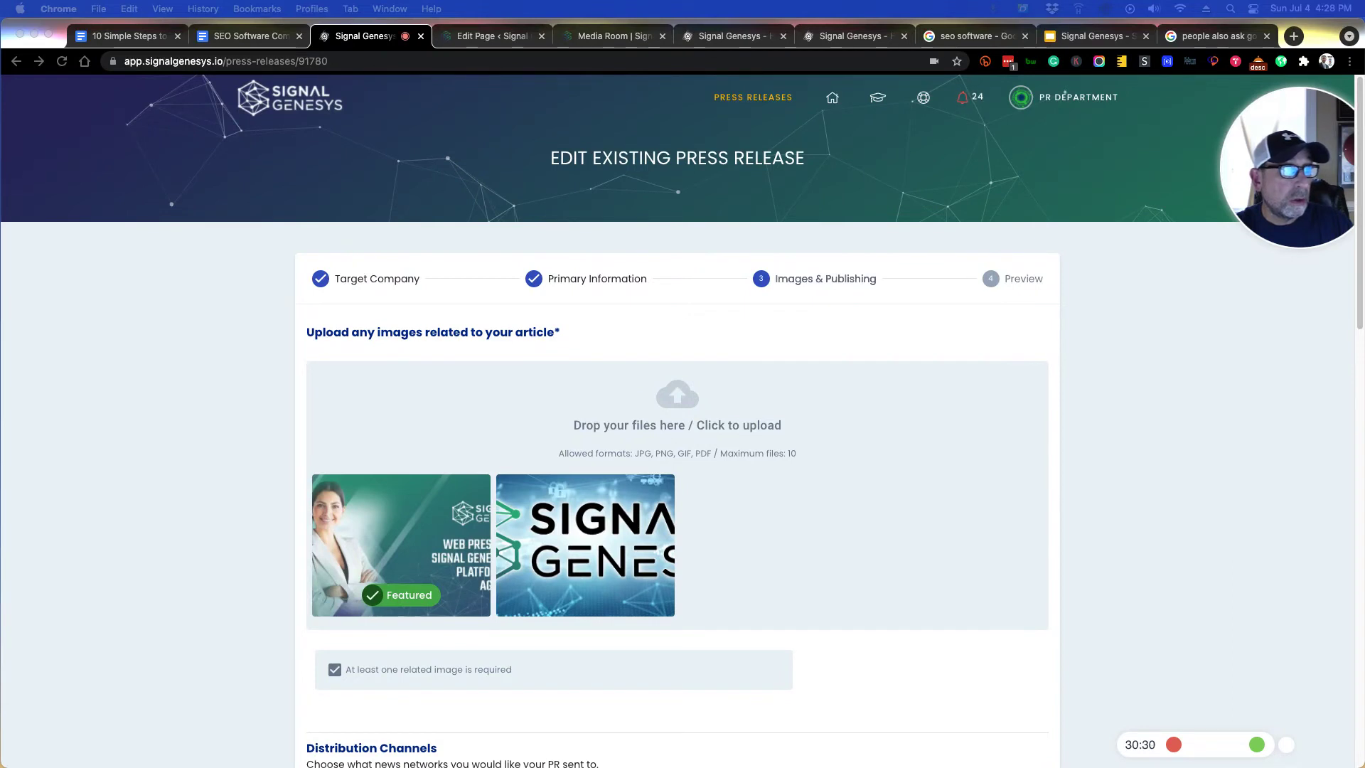
# - Retitle the "Web Presence & Signal Generation Platform for Agencies" banner image as "Signal Genesys - SEO Software Platform for Agencies"
pyautogui.click(437, 546)
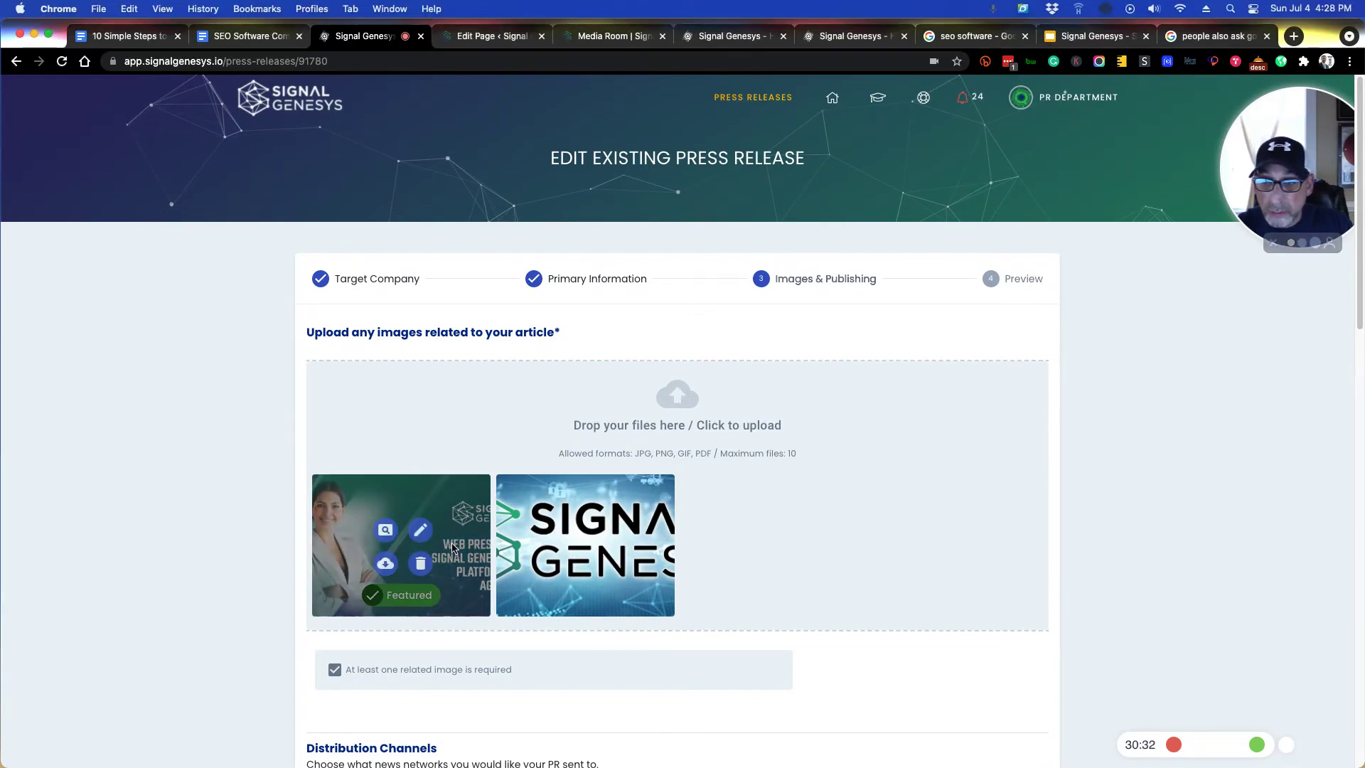
pyautogui.click(420, 532)
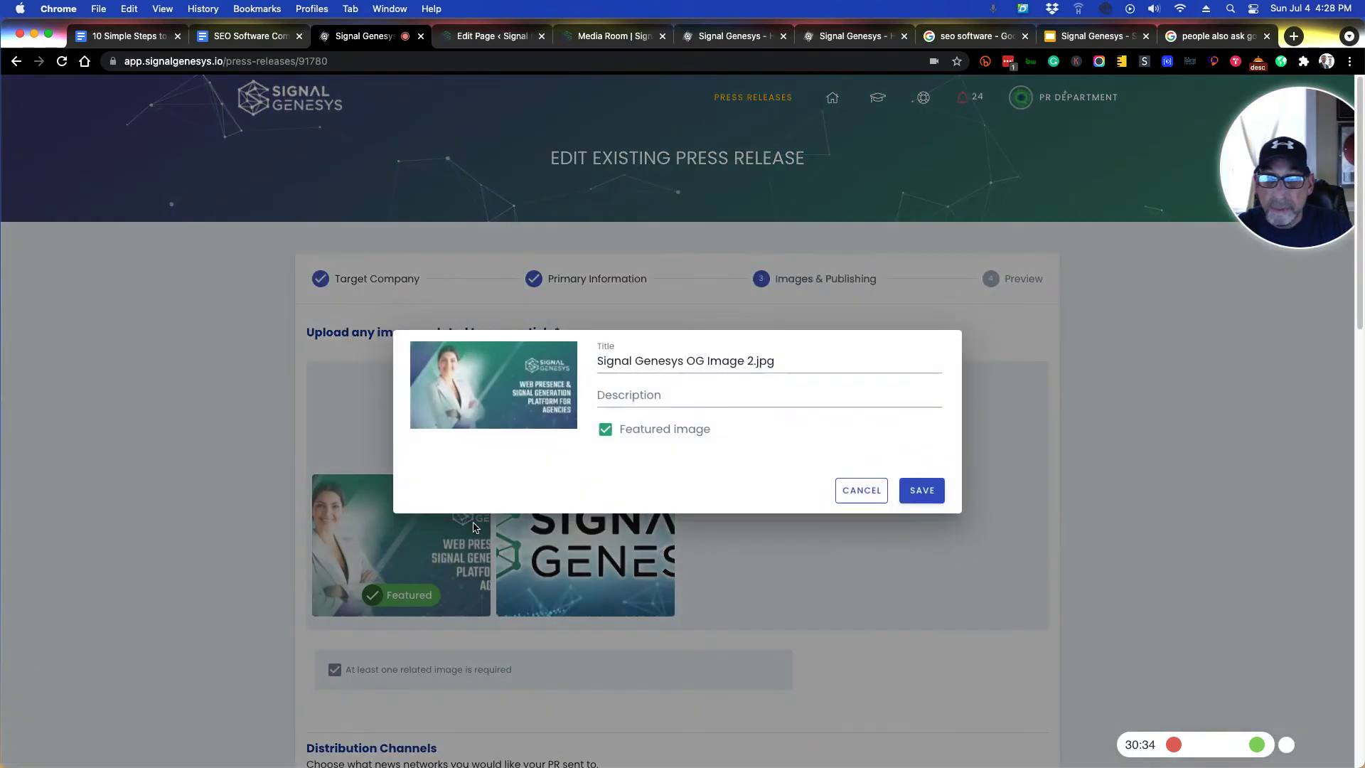
pyautogui.click(776, 366)
pyautogui.press('BackSpace')
pyautogui.press('BackSpace')
pyautogui.press('BackSpace')
pyautogui.press('BackSpace')
pyautogui.press('BackSpace')
pyautogui.press('BackSpace')
pyautogui.press('BackSpace')
pyautogui.press('BackSpace')
pyautogui.press('BackSpace')
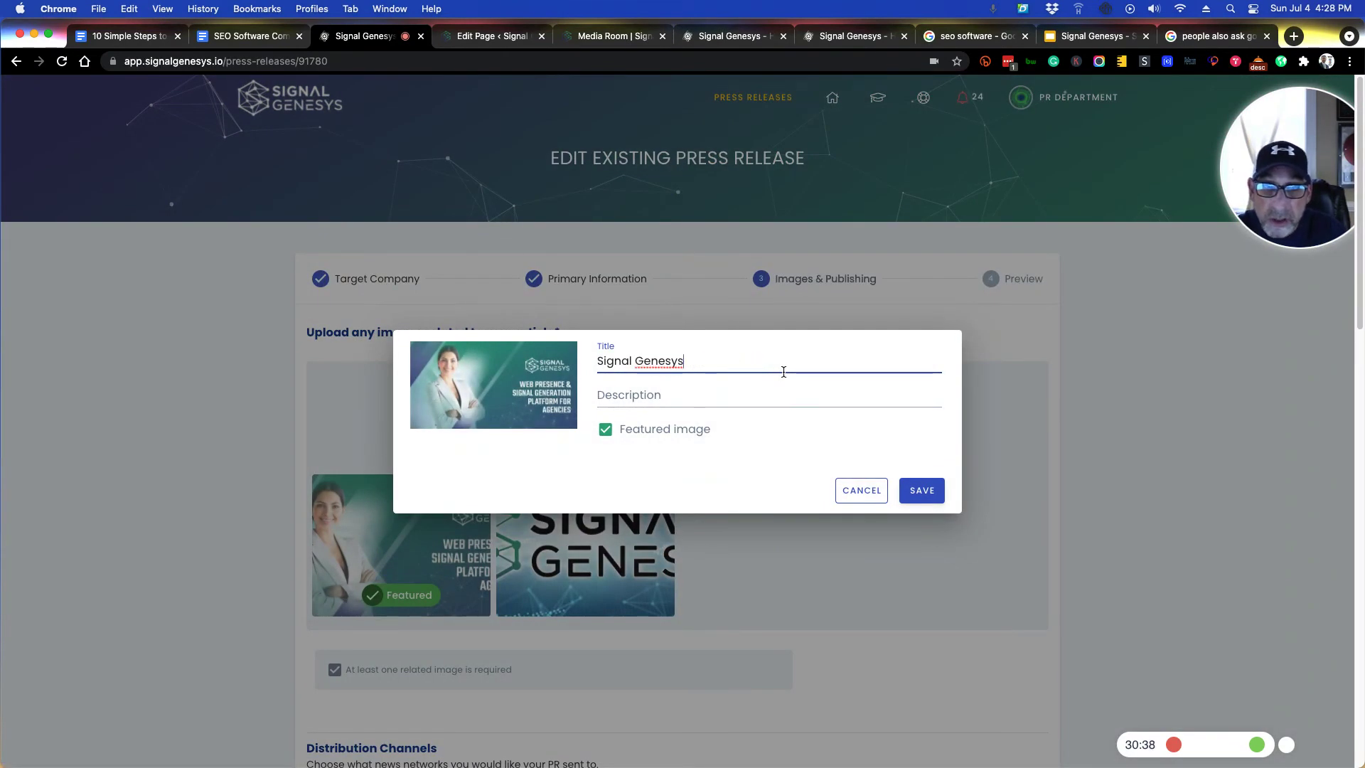
pyautogui.write('-')
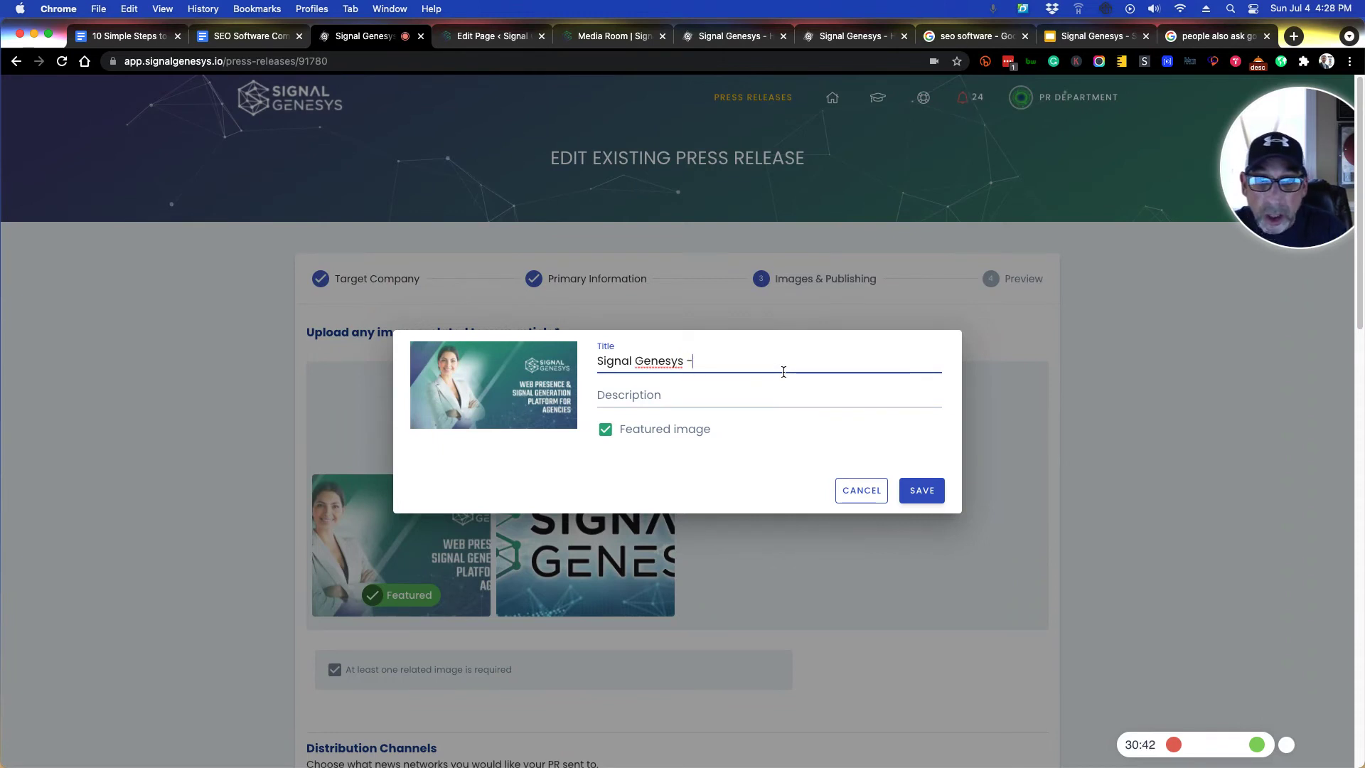
pyautogui.write(' SEO Software Platform fo')
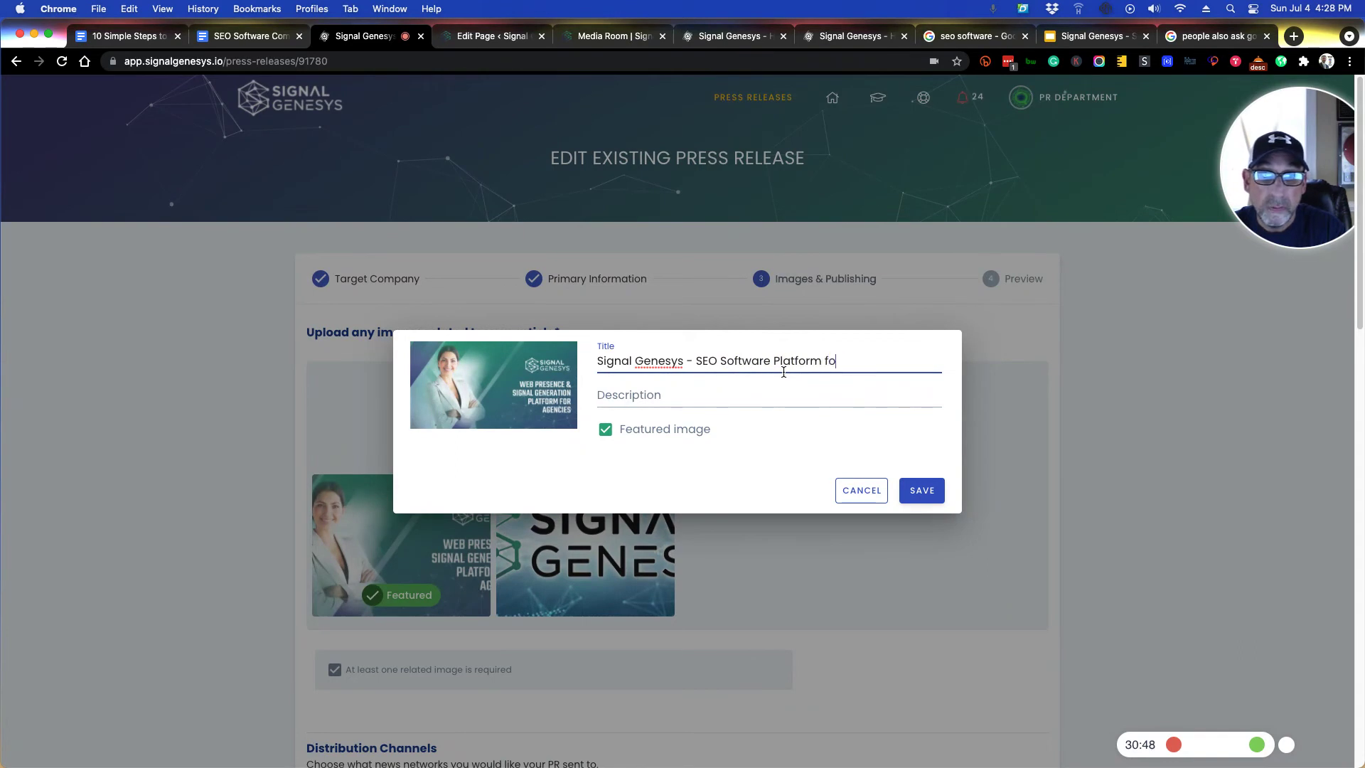
pyautogui.write('r Agencies')
# - Give the banner image the description "SEO software" and save its details
pyautogui.press('Tab')
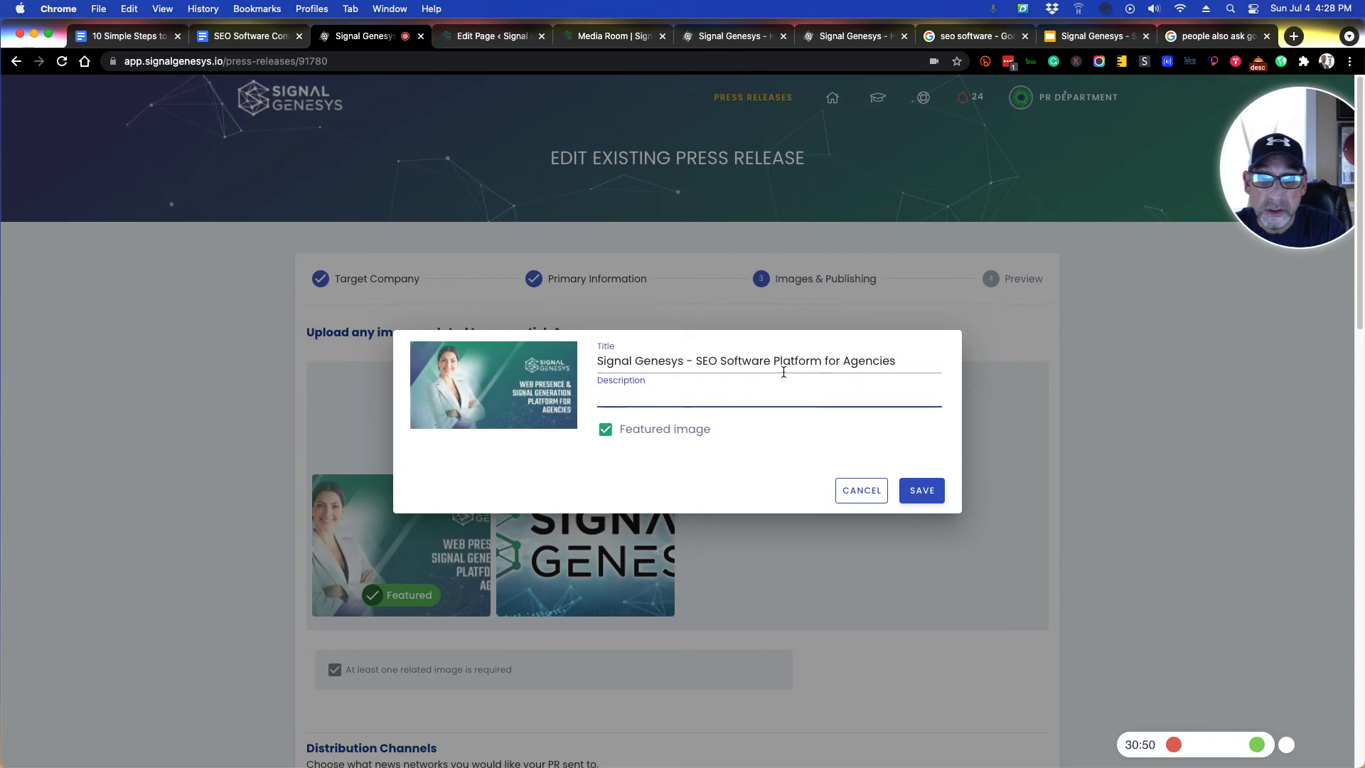
pyautogui.write('SEO sof')
pyautogui.press('BackSpace')
pyautogui.write('oftware')
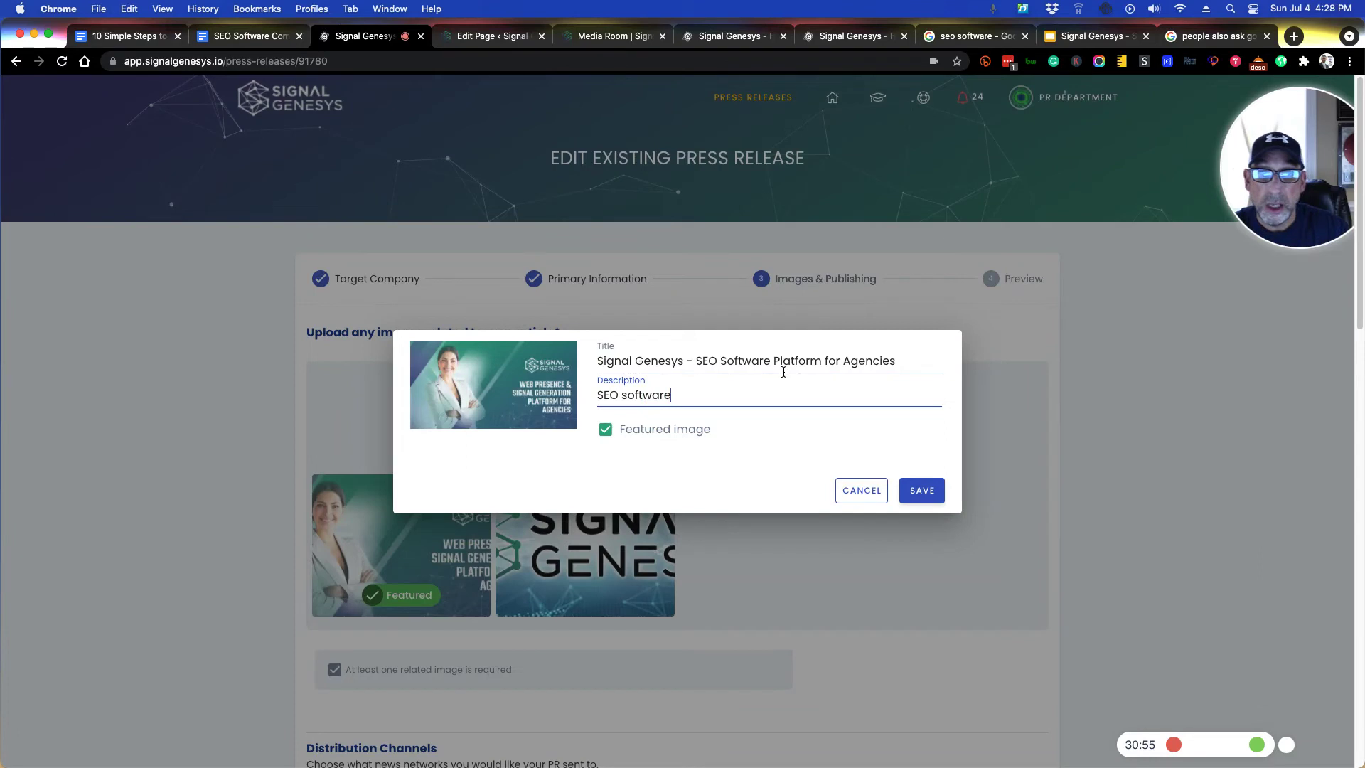
pyautogui.click(920, 491)
# - Retitle the Signal Genesys logo image as "White Label SEO software"
pyautogui.click(603, 531)
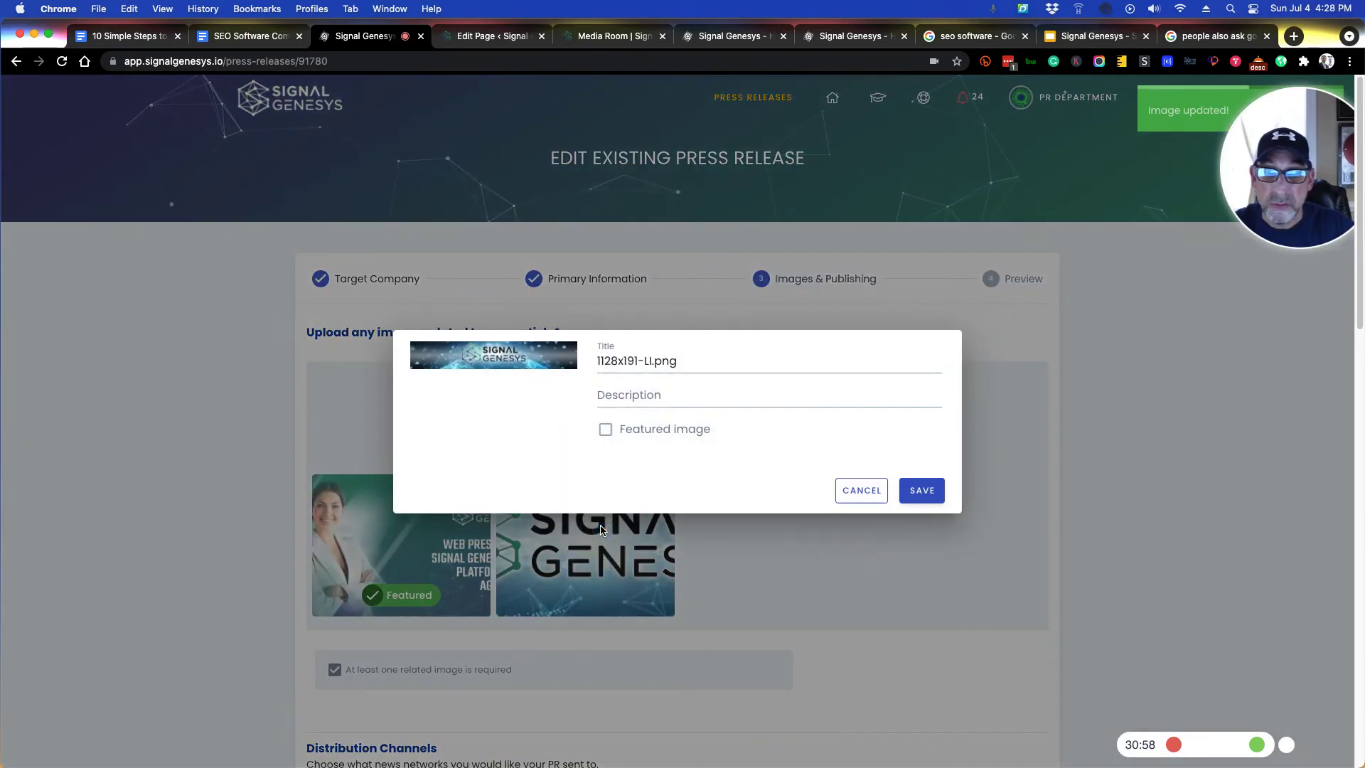
pyautogui.moveTo(698, 359); pyautogui.dragTo(605, 355)
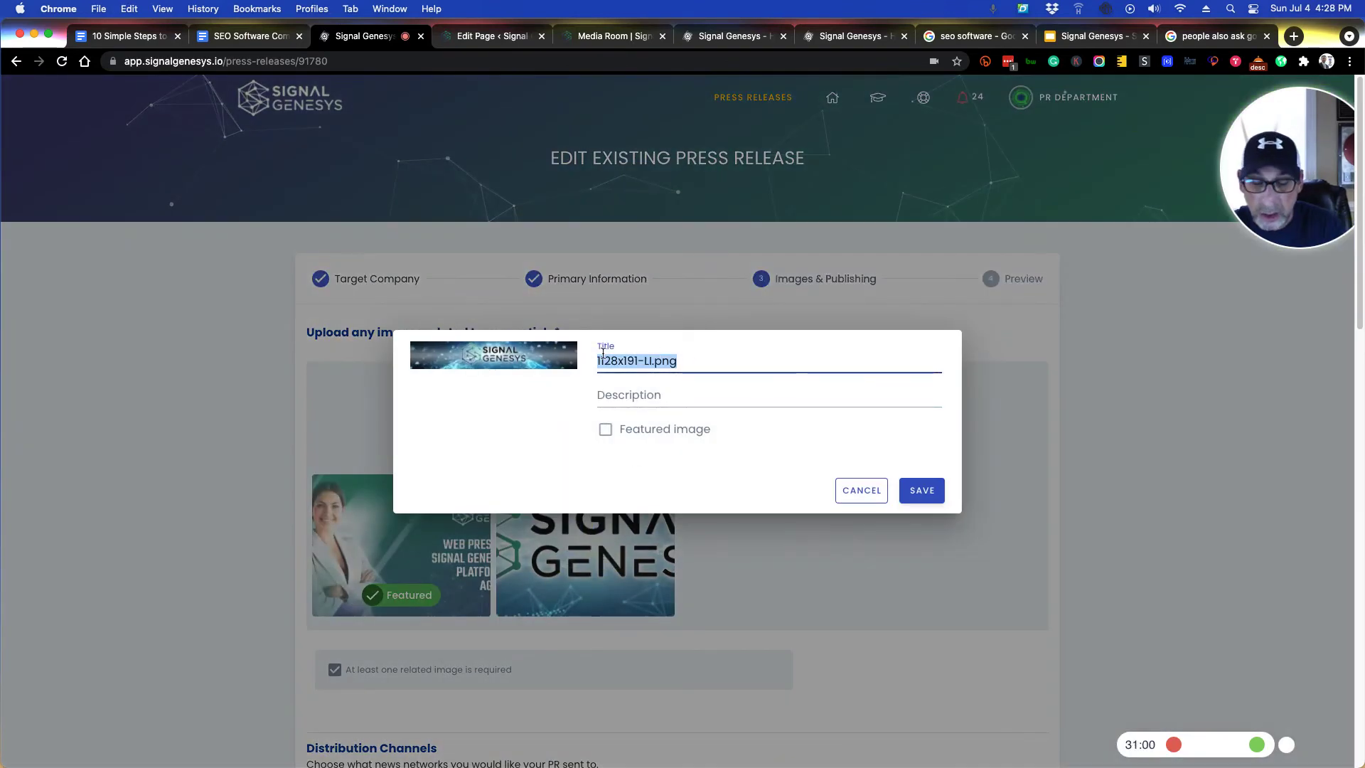
pyautogui.write('White Label SEO software')
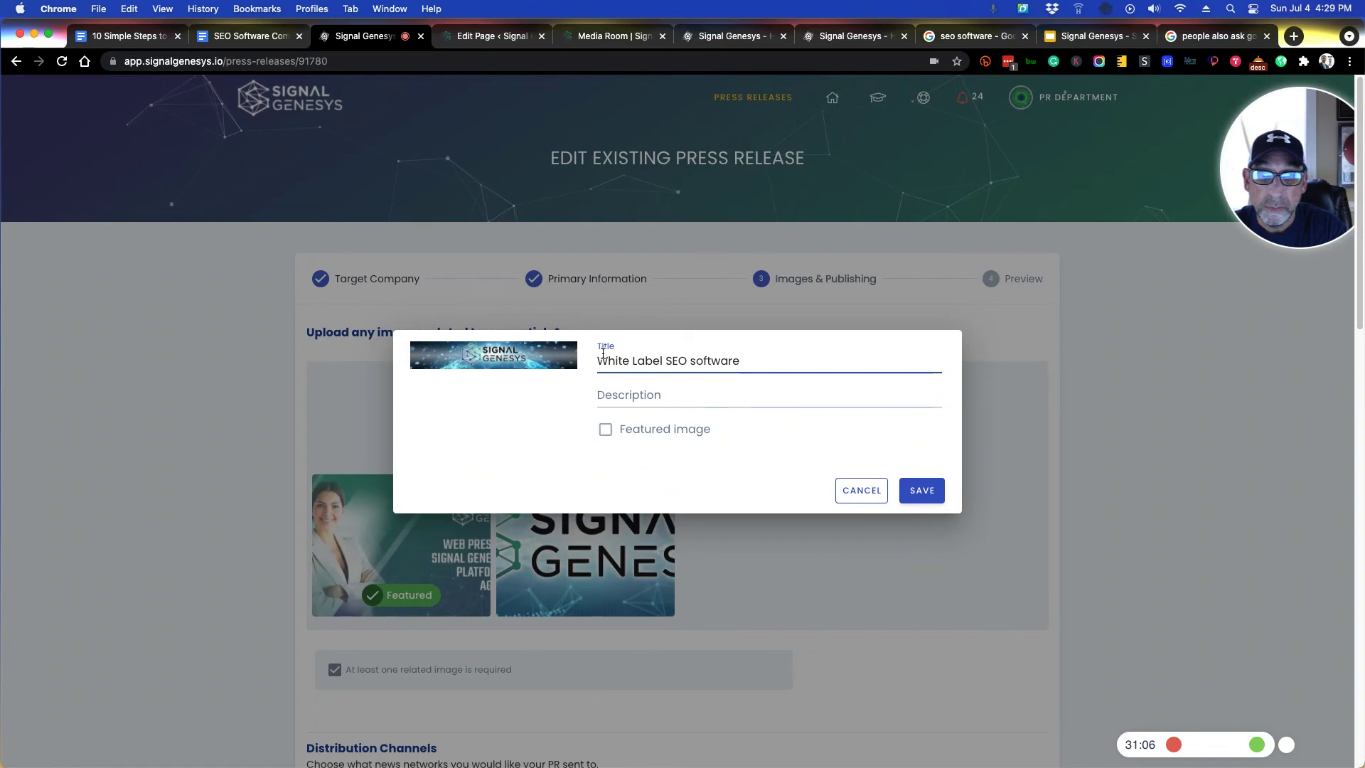
# - Give the logo image the description "White Label SEO software for agencies", reusing its title text, and save its details
pyautogui.click(628, 401)
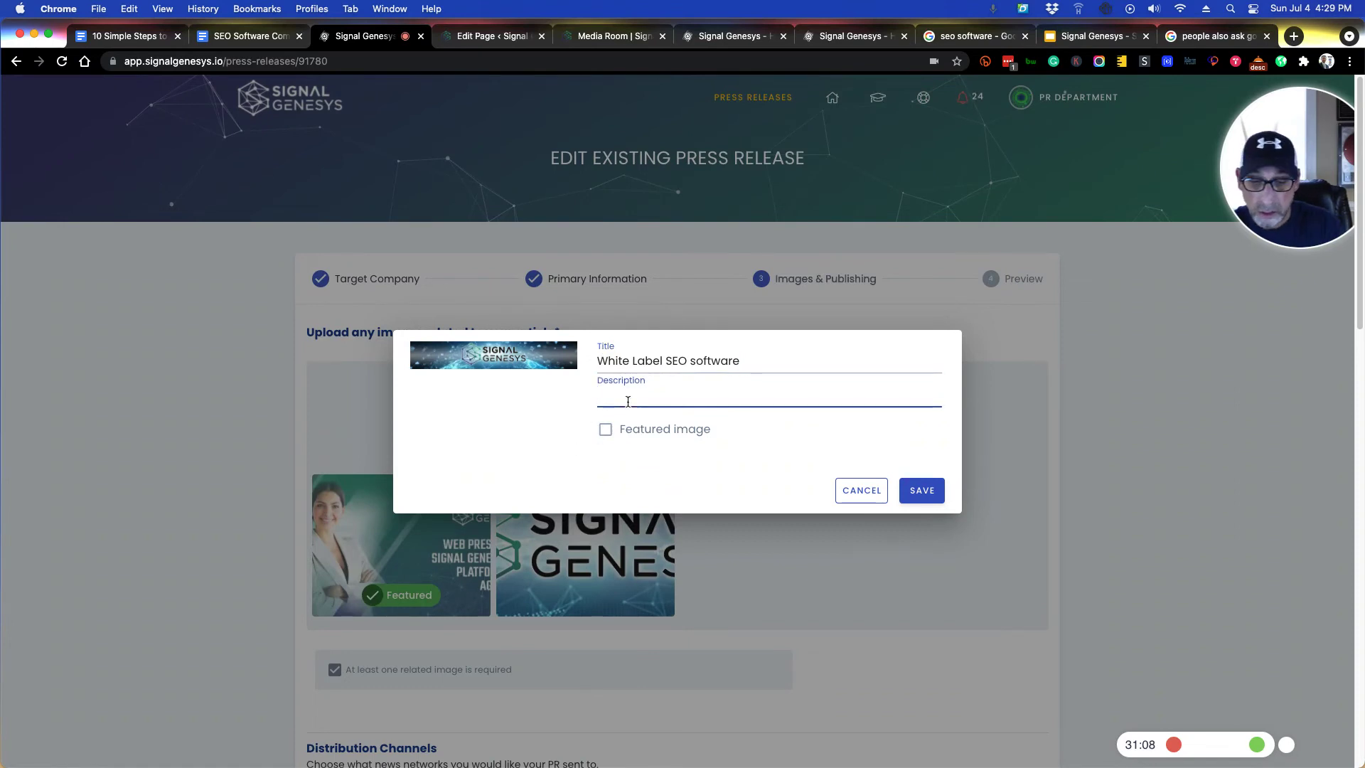
pyautogui.click(781, 364)
pyautogui.press('super+a')
pyautogui.press('super+x')
pyautogui.press('super+v')
pyautogui.click(708, 401)
pyautogui.press('super+v')
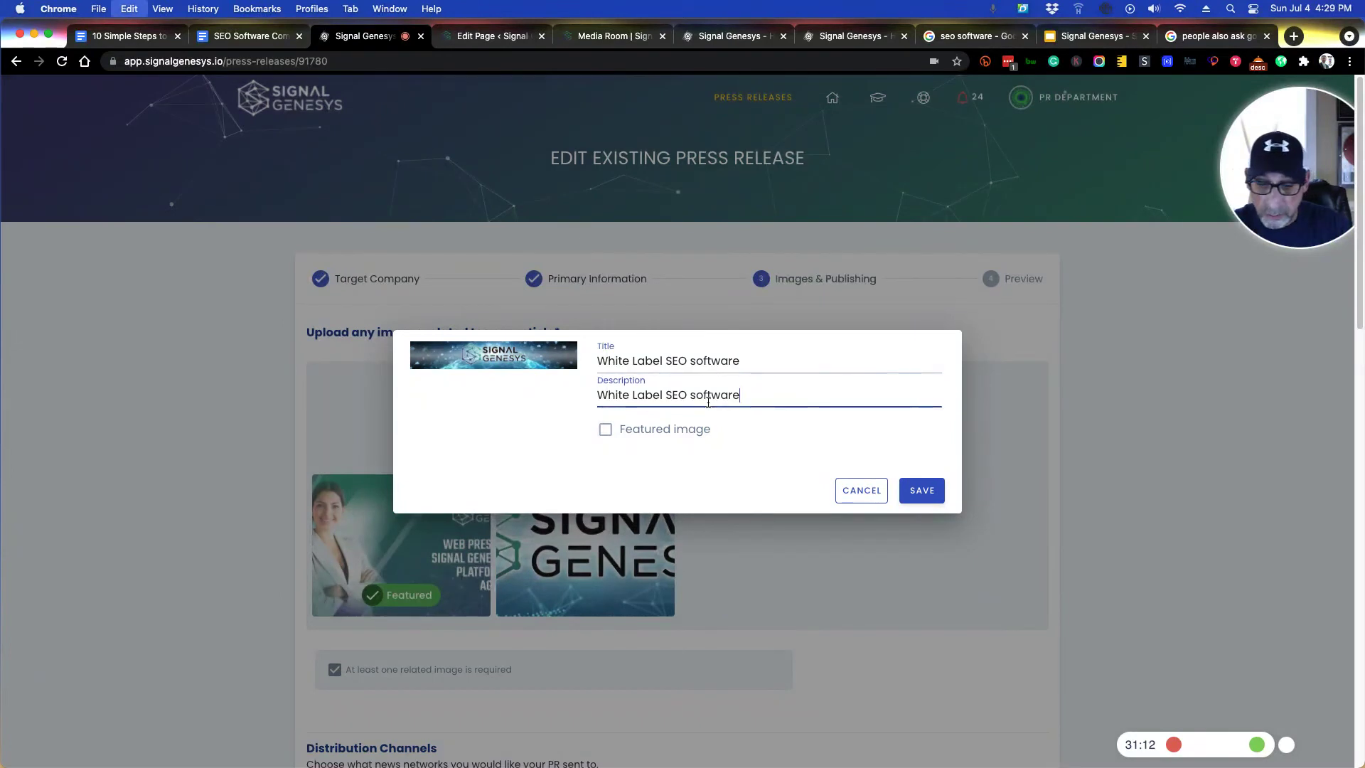
pyautogui.write('for agencies')
pyautogui.click(921, 491)
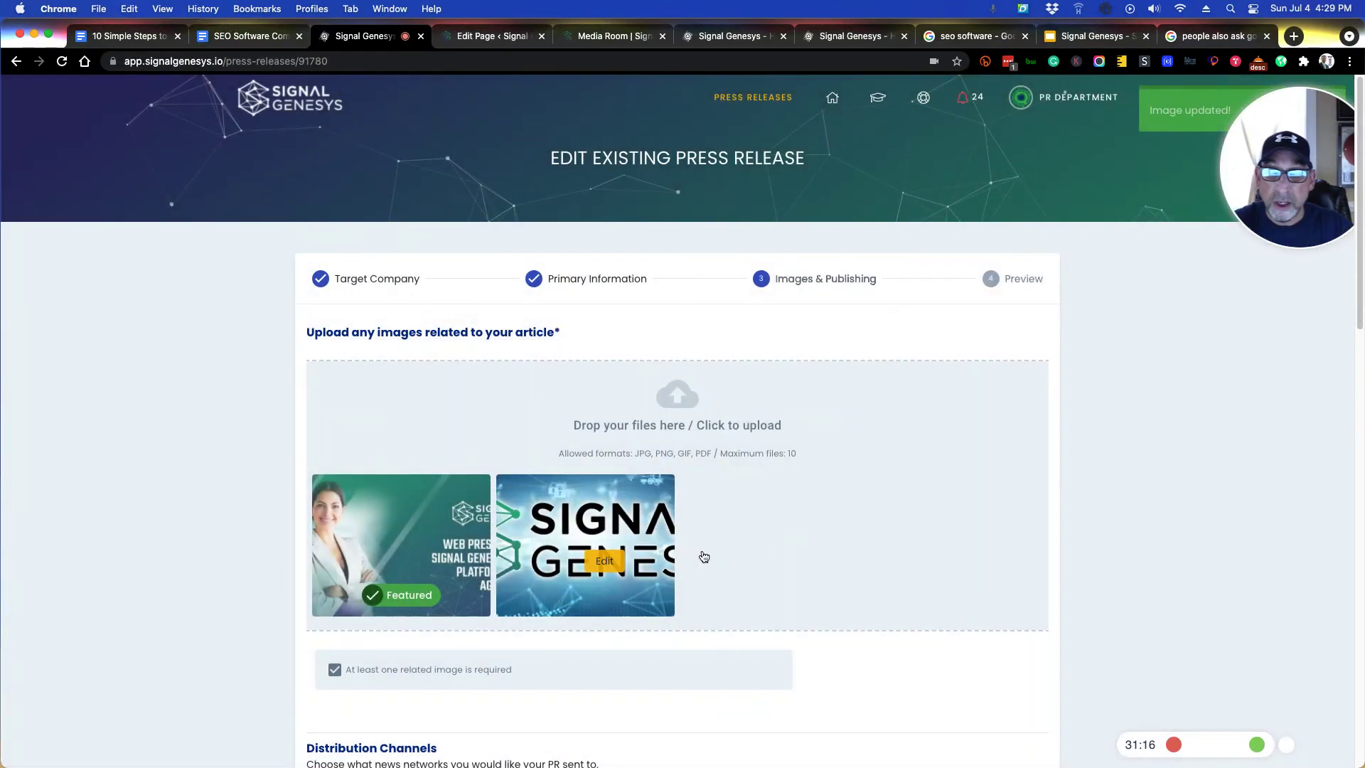
# - Make the Signal Genesys logo image the press release's featured image and save it
pyautogui.scroll(-2, 704, 557)
pyautogui.click(604, 494)
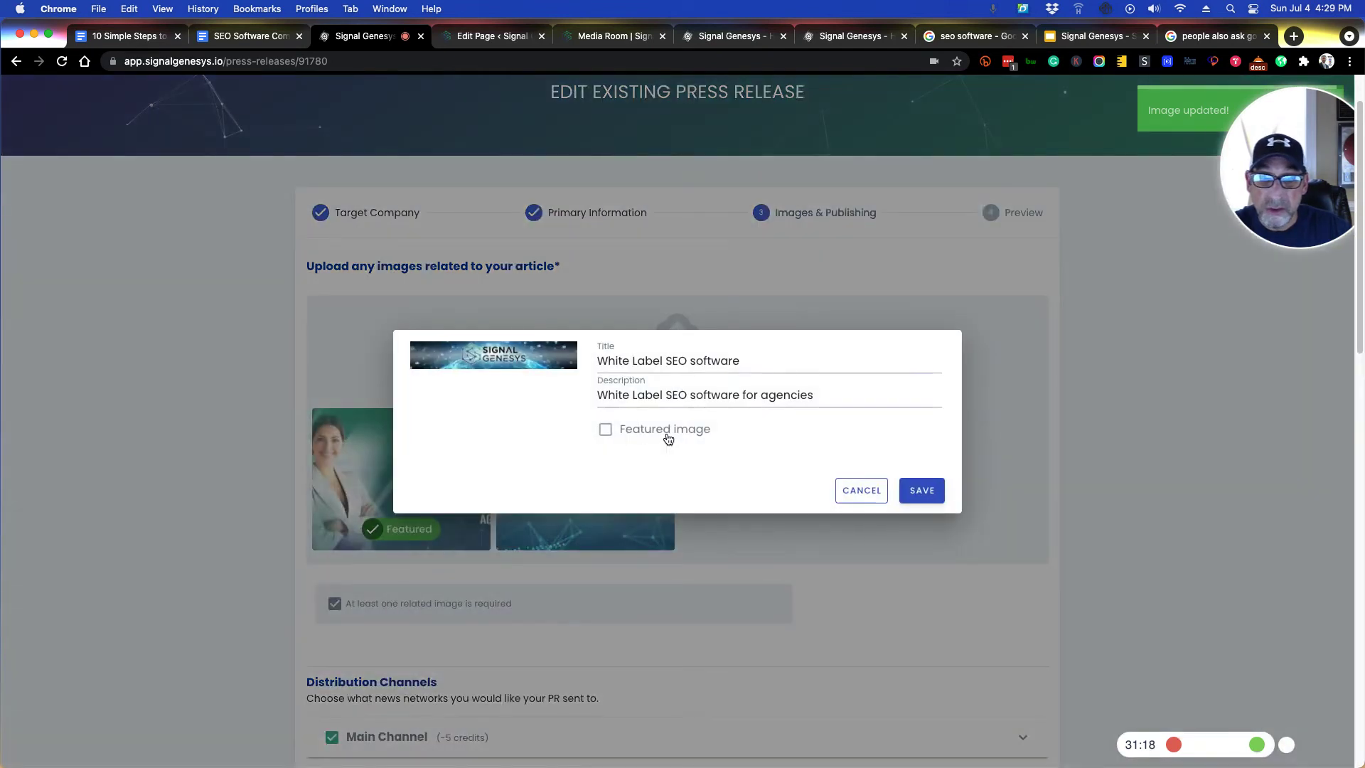
pyautogui.click(605, 429)
pyautogui.click(922, 490)
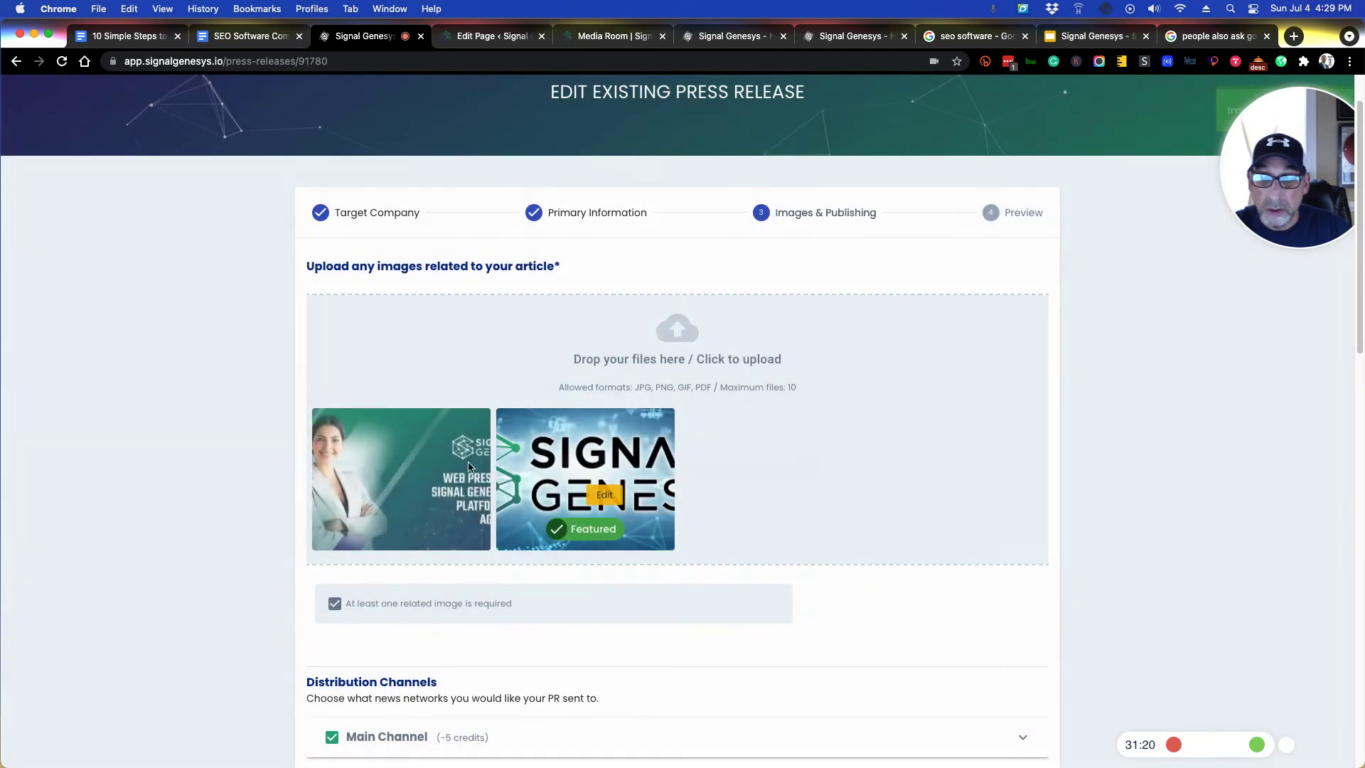
pyautogui.click(604, 494)
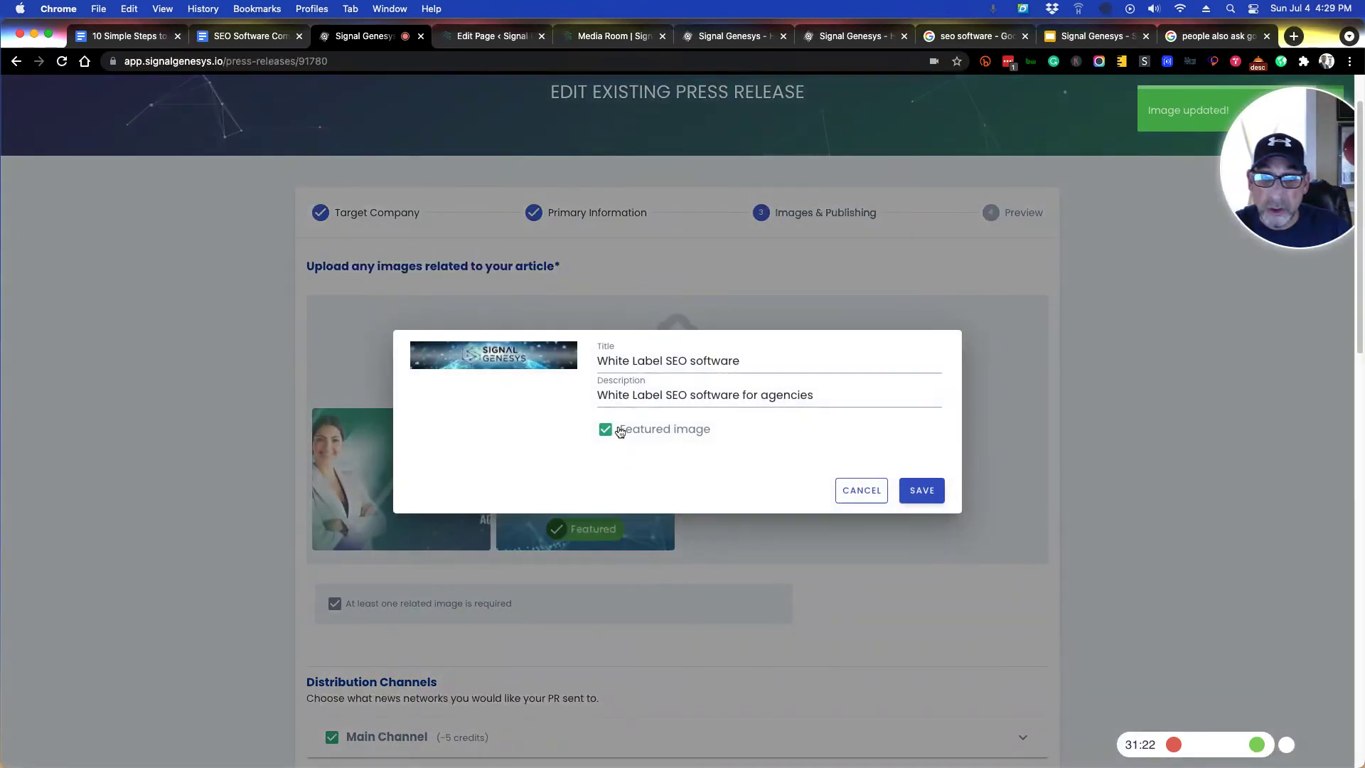
pyautogui.click(922, 491)
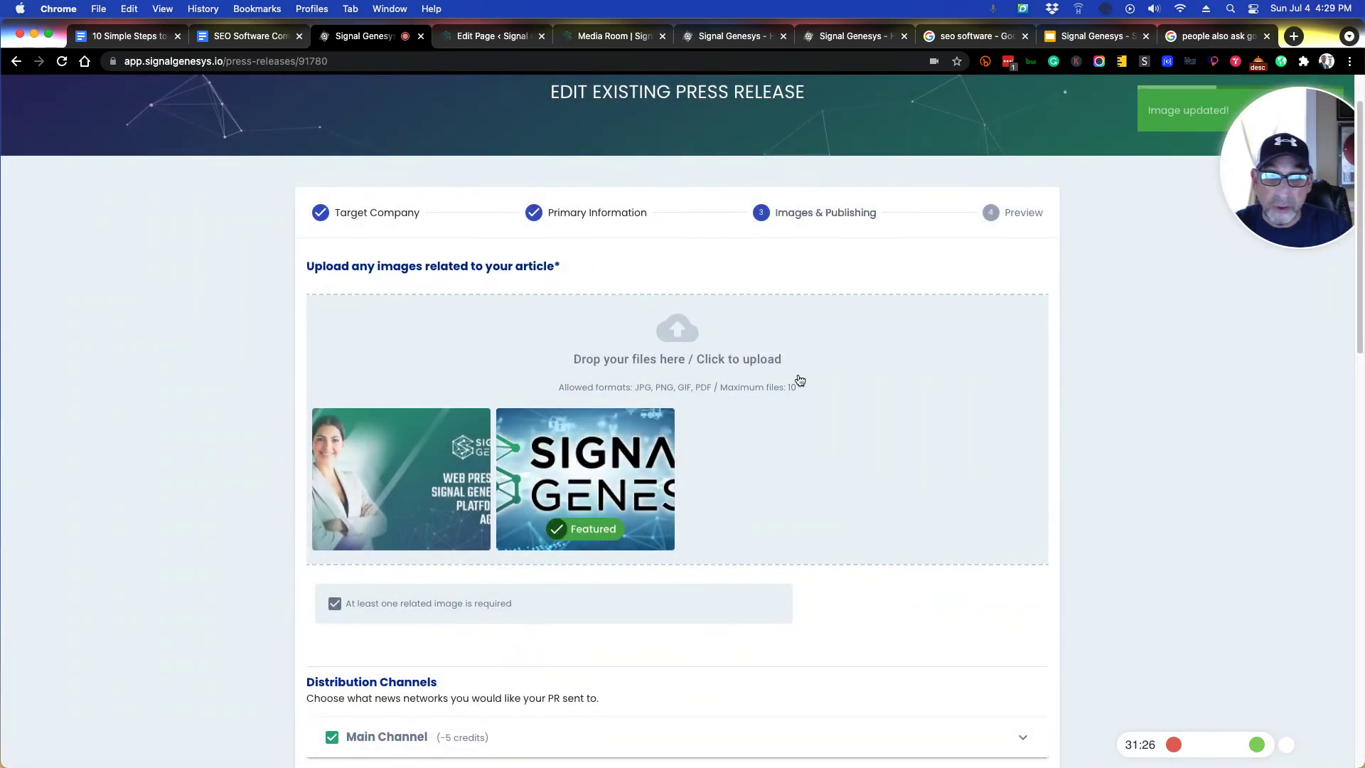
# - Check the publishing options and source link, and continue to the press release's preview
pyautogui.scroll(-2, 783, 495)
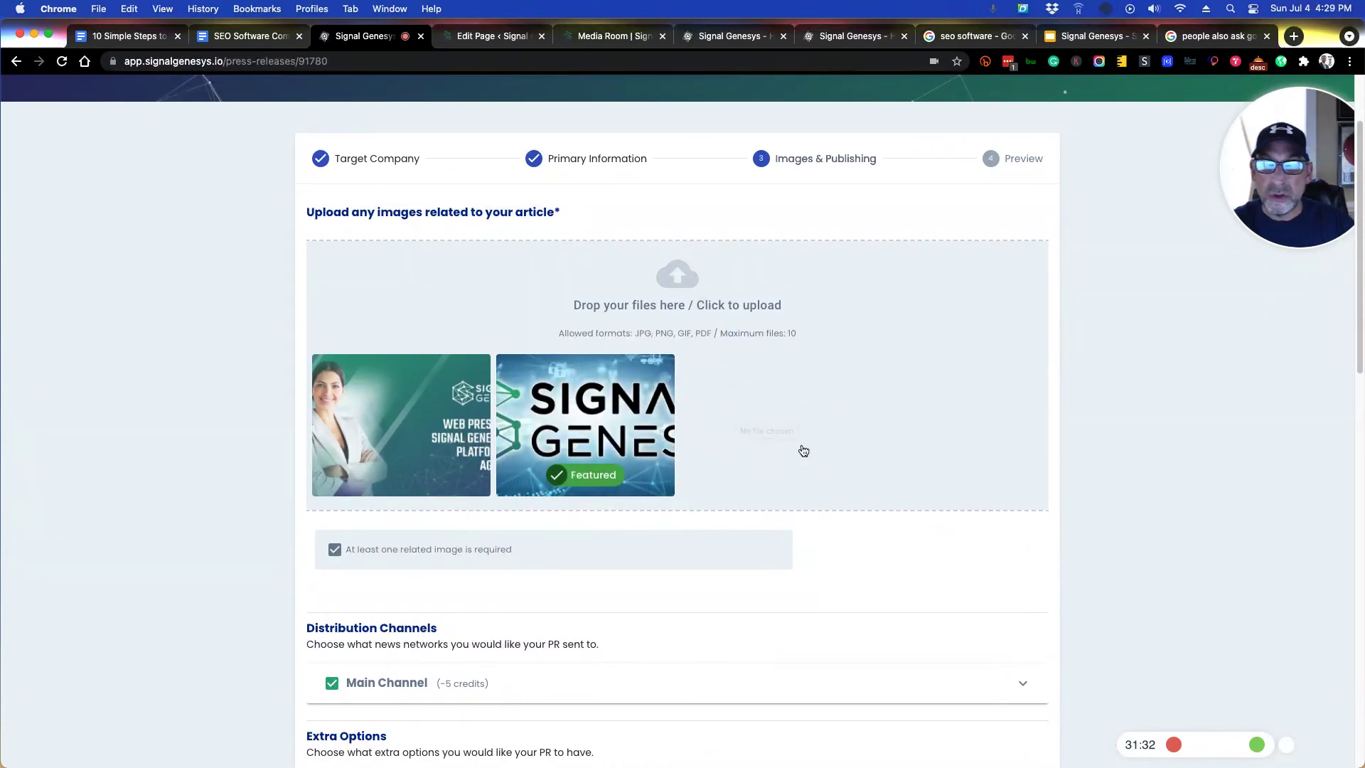
pyautogui.scroll(-5, 803, 451)
pyautogui.scroll(-3, 803, 475)
pyautogui.scroll(-2, 733, 446)
pyautogui.scroll(-10, 719, 427)
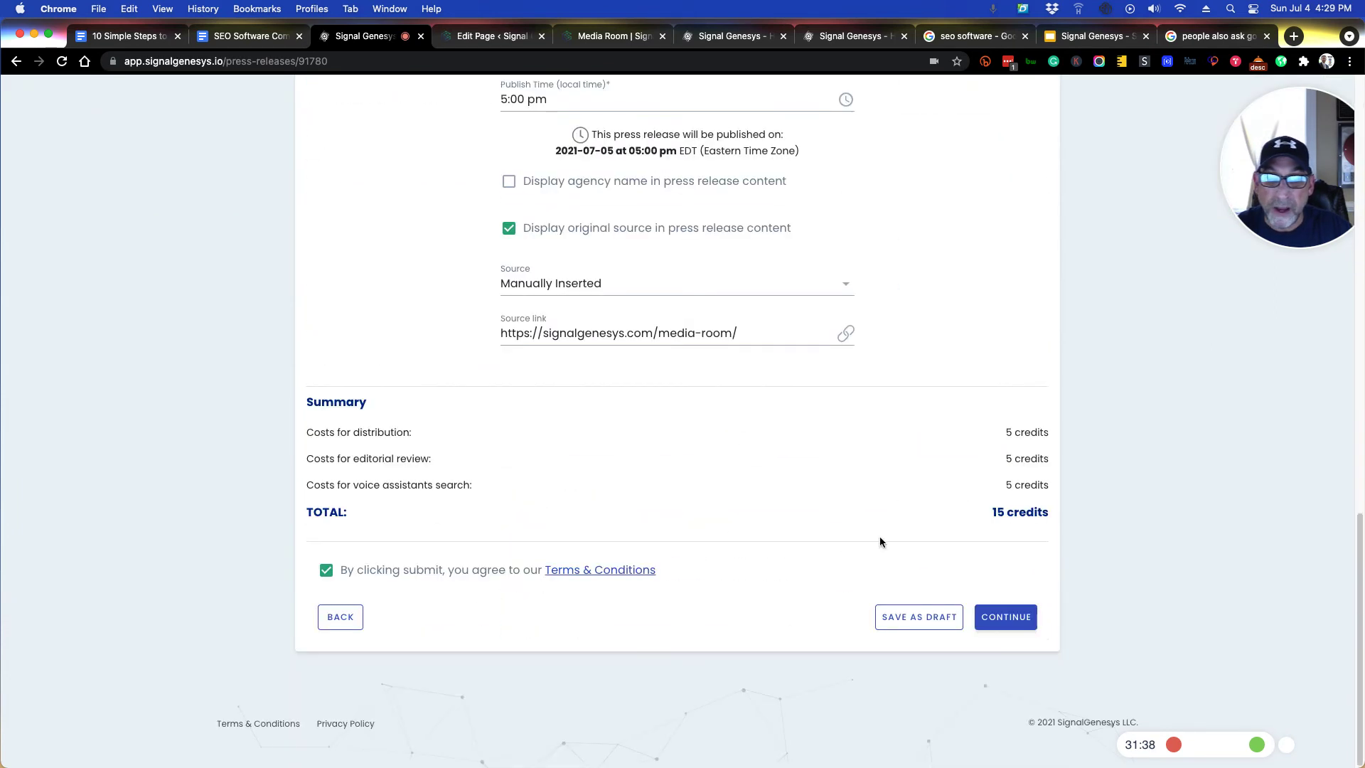
pyautogui.click(1013, 620)
# - Review the press release preview, examining the headline, banner image, embedded video, section headings and links
pyautogui.scroll(5, 1043, 455)
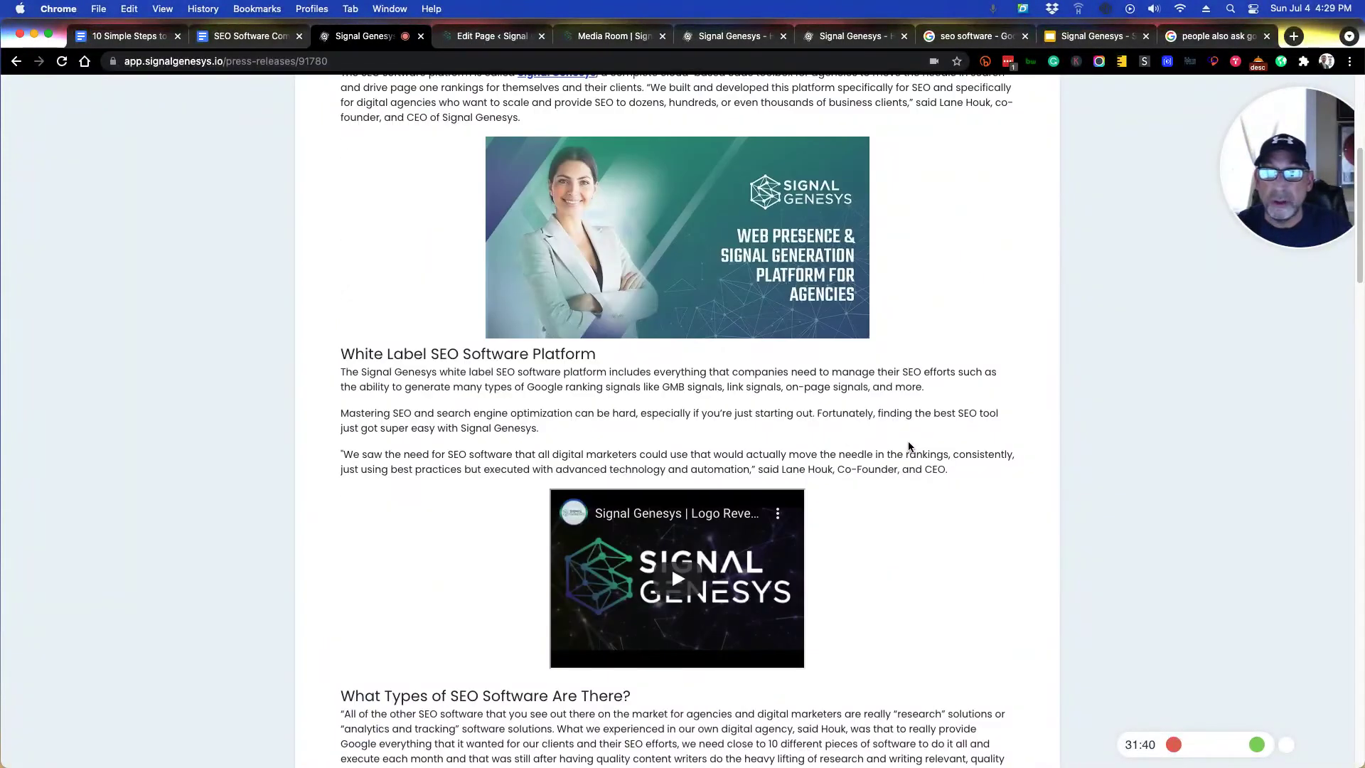
pyautogui.scroll(5, 909, 446)
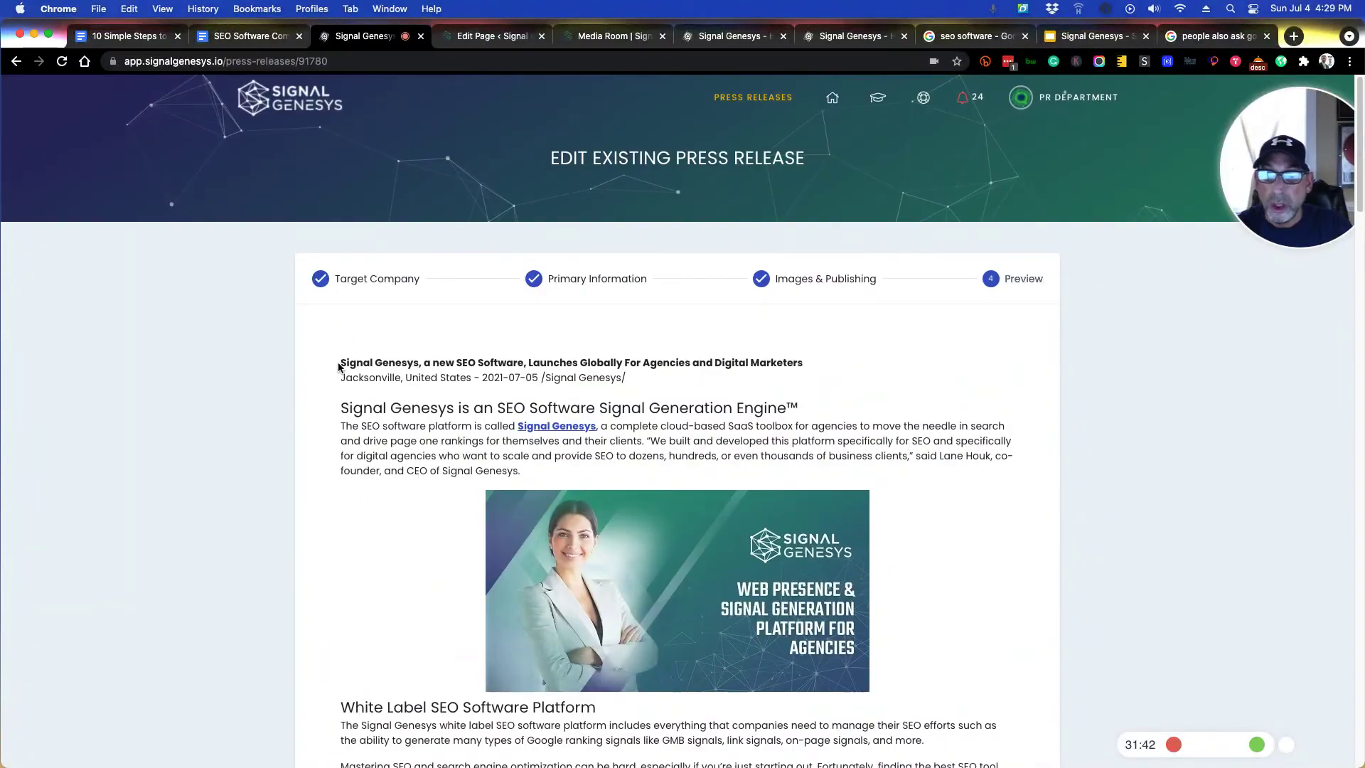
pyautogui.moveTo(339, 367); pyautogui.dragTo(693, 363)
pyautogui.click(297, 430)
pyautogui.scroll(-1, 297, 429)
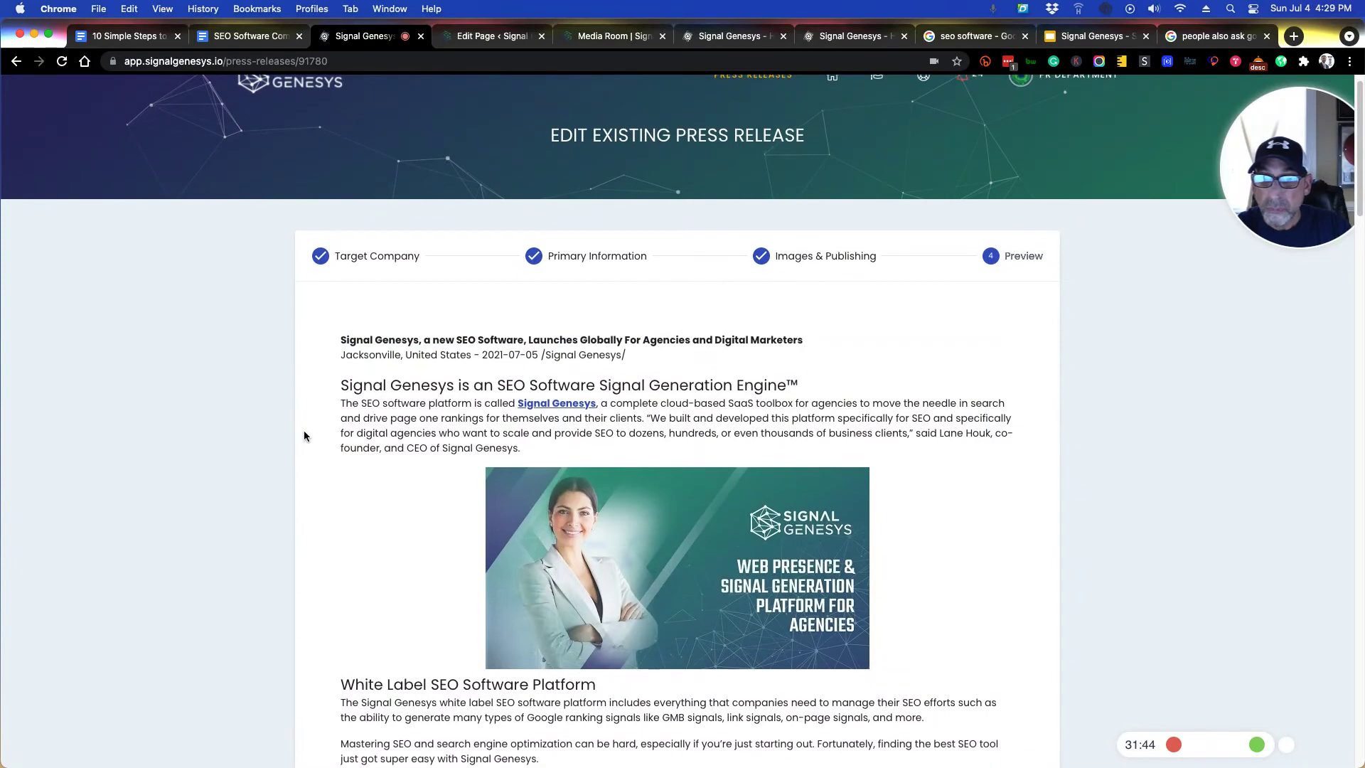
pyautogui.scroll(-5, 320, 391)
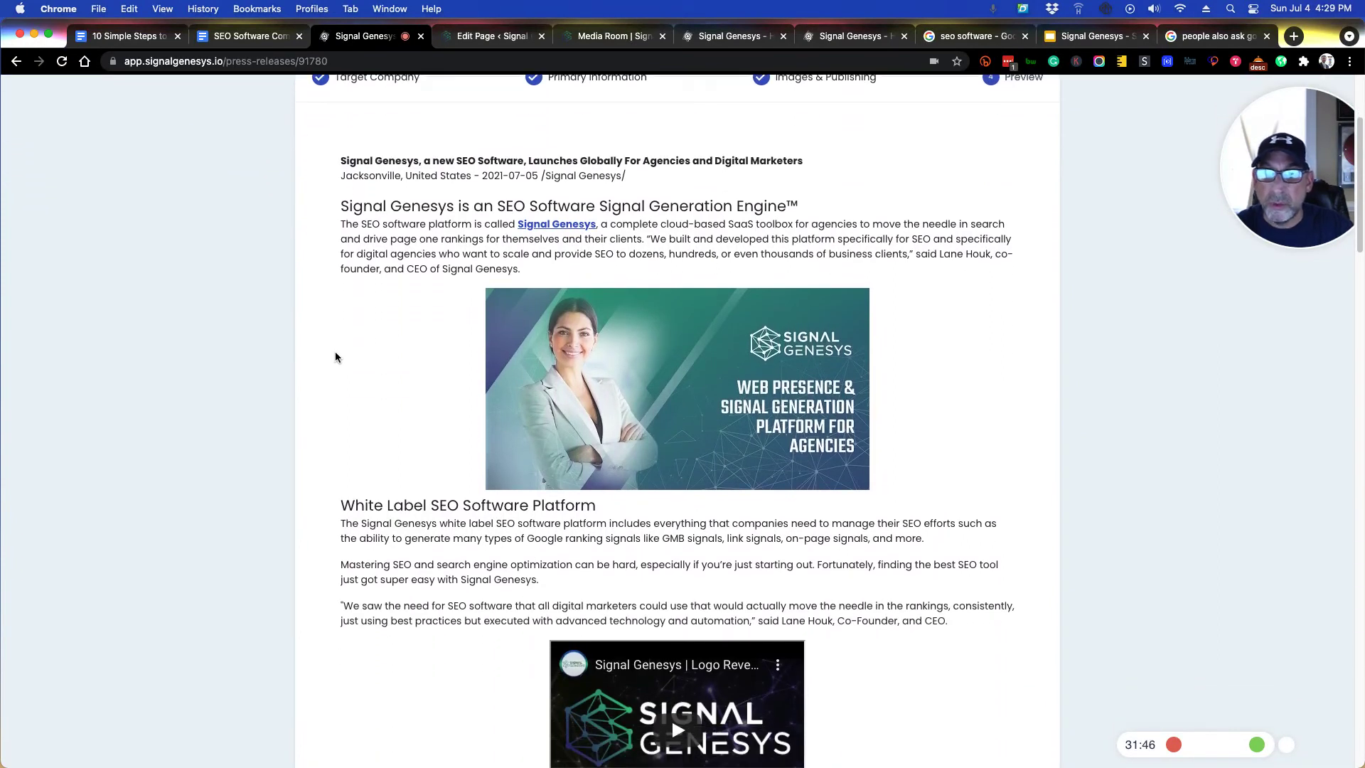
pyautogui.scroll(-1, 330, 360)
pyautogui.scroll(-2, 330, 360)
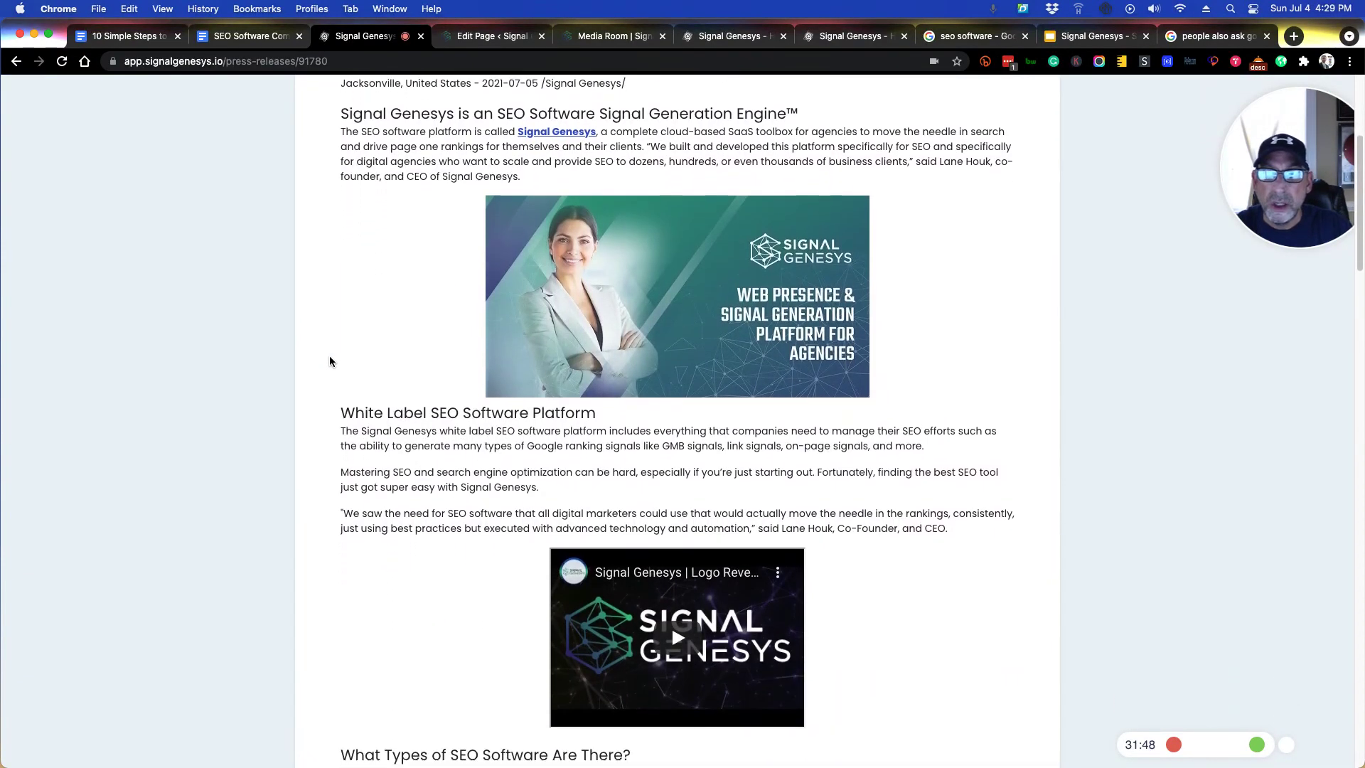
pyautogui.scroll(-3, 329, 361)
pyautogui.scroll(-4, 695, 352)
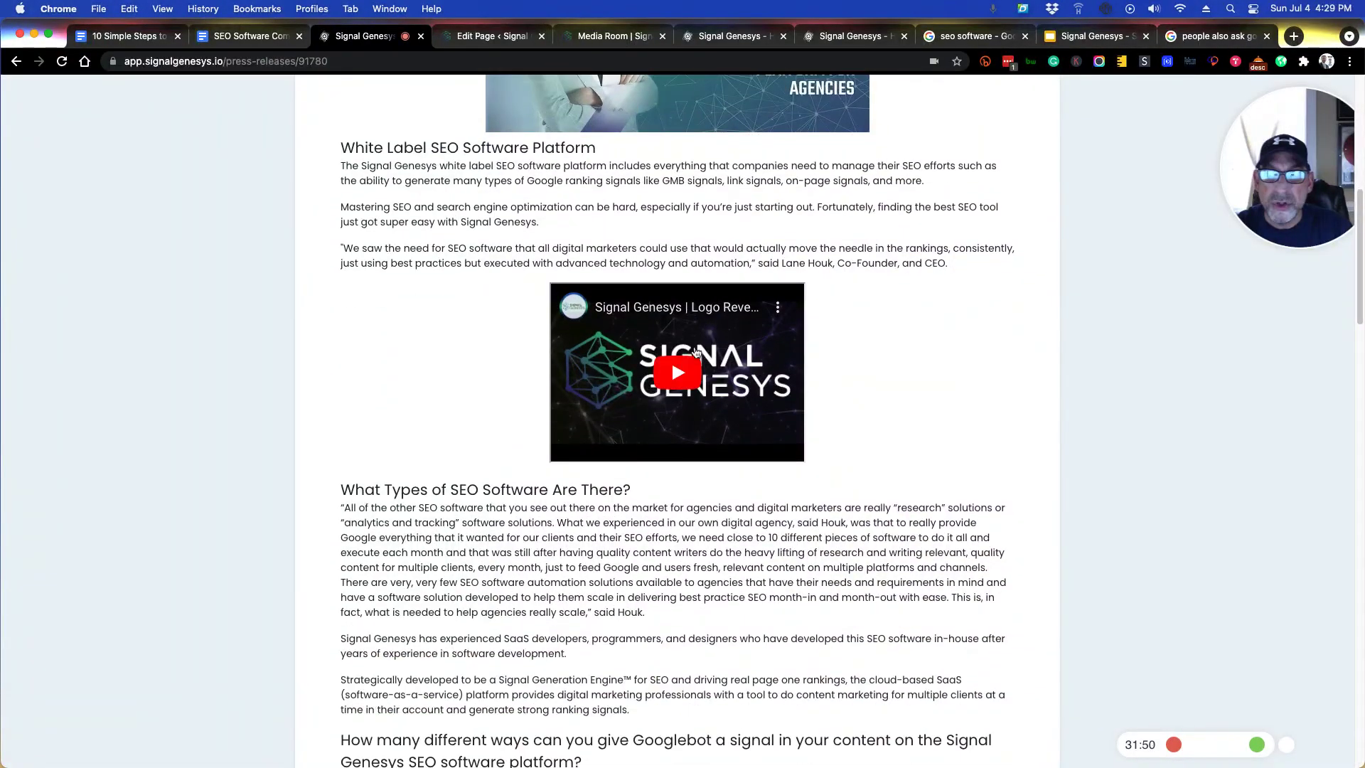
pyautogui.scroll(-3, 695, 352)
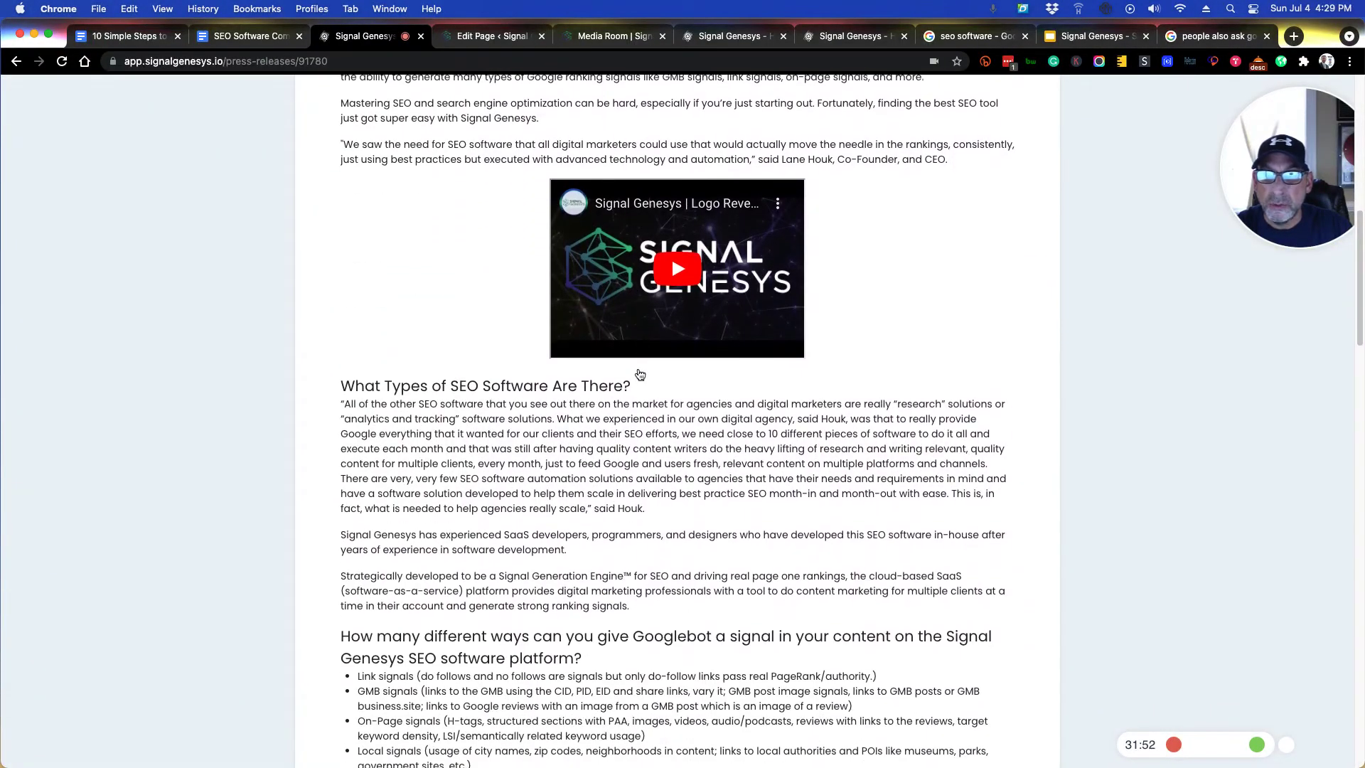
pyautogui.scroll(-6, 640, 374)
pyautogui.scroll(-12, 525, 517)
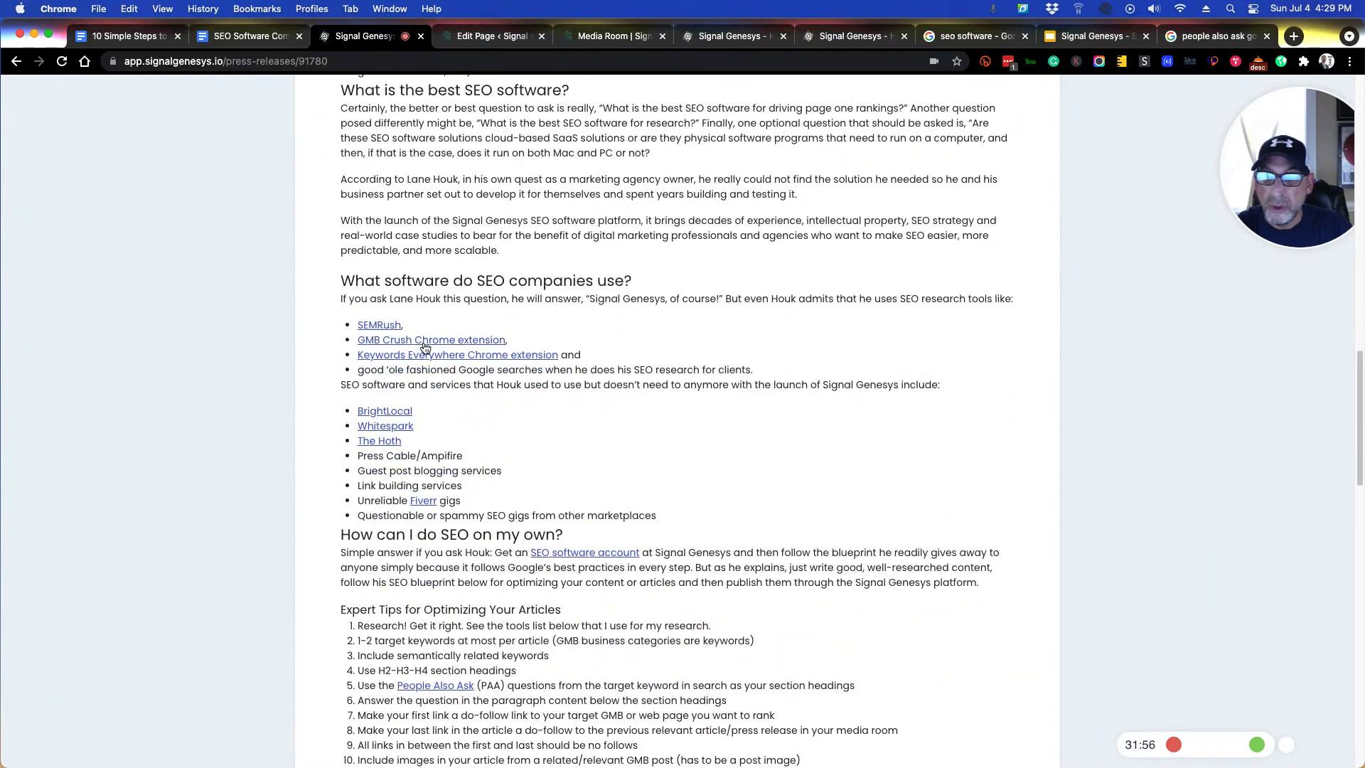
# - Return to the press release's Primary Information and show the anchor tag settings for the content's links
pyautogui.scroll(20, 425, 346)
pyautogui.click(602, 286)
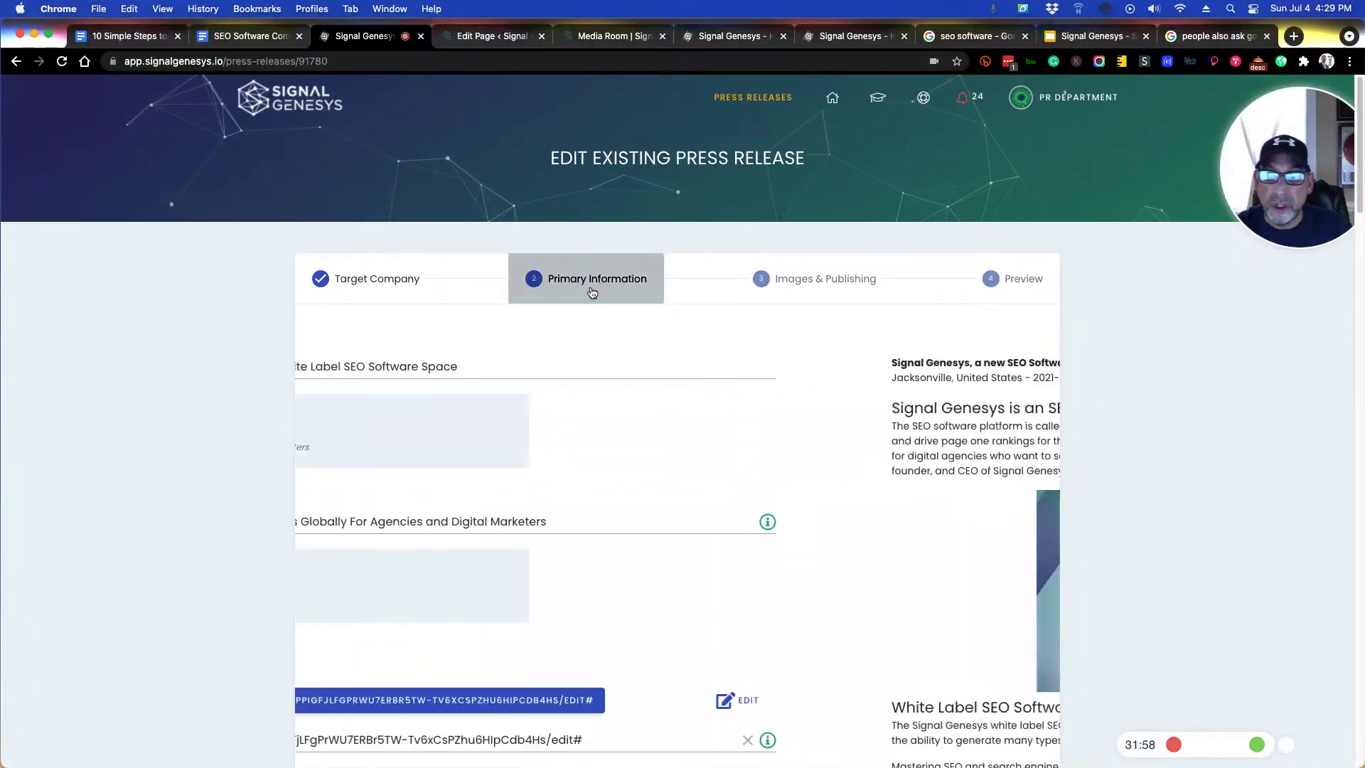
pyautogui.scroll(-10, 216, 451)
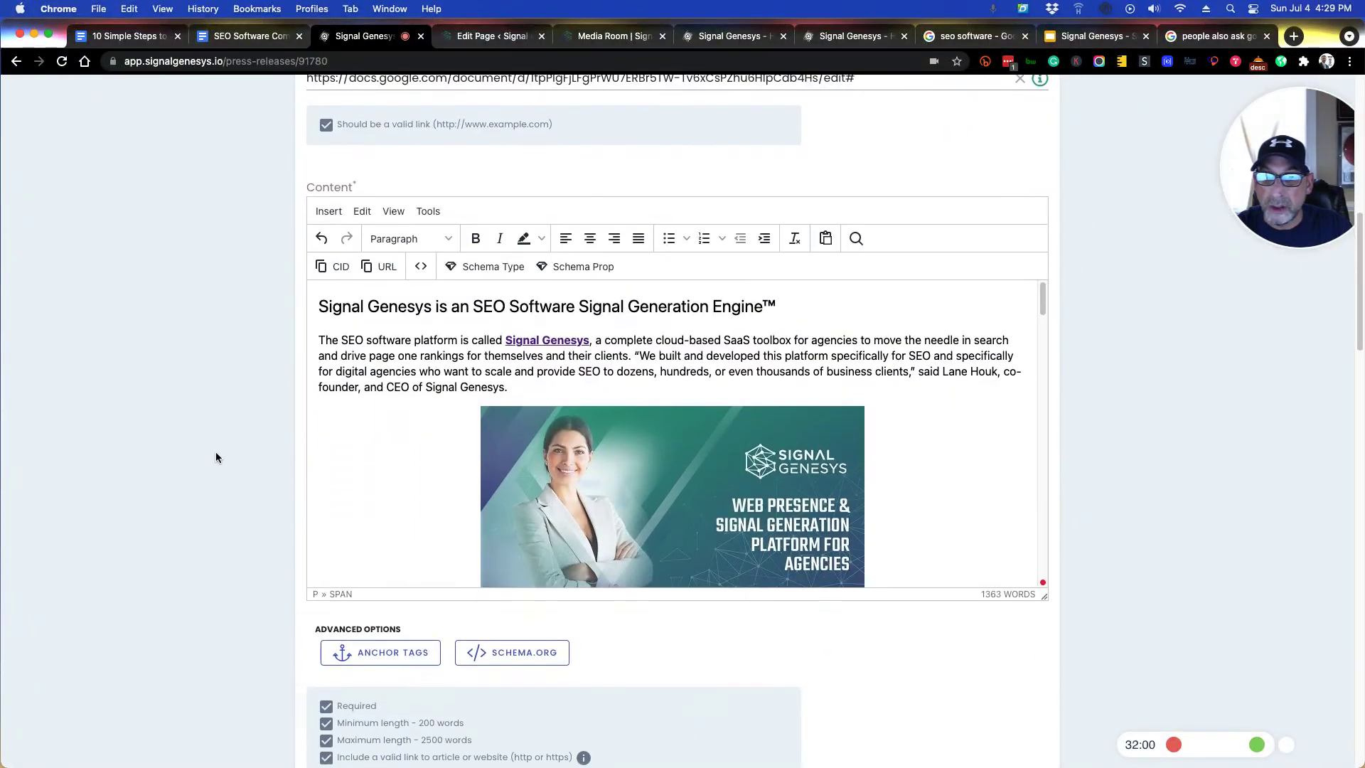
pyautogui.scroll(-8, 215, 450)
pyautogui.click(373, 263)
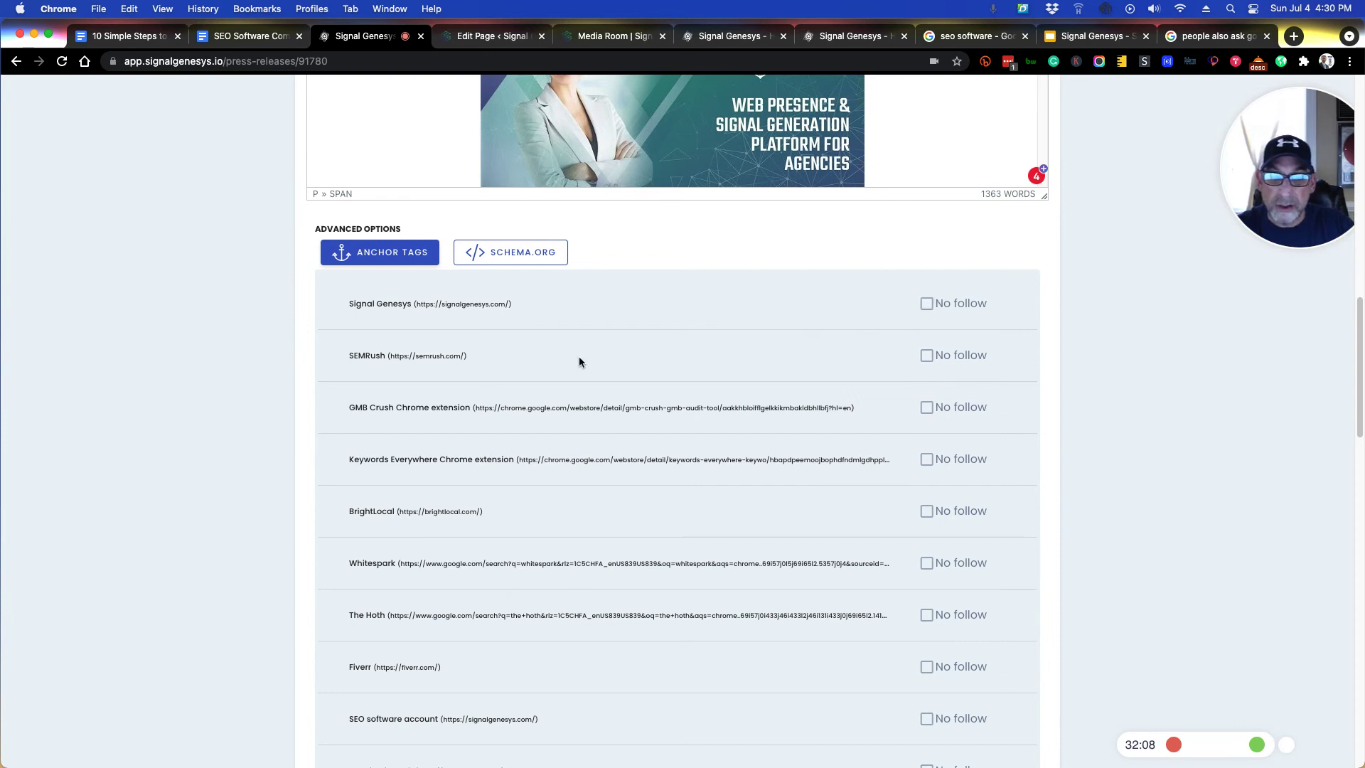
# - Mark the SEMRush, GMB Crush, Keywords Everywhere, BrightLocal, Whitespark, The Hoth and Fiverr links as no follow
pyautogui.click(927, 355)
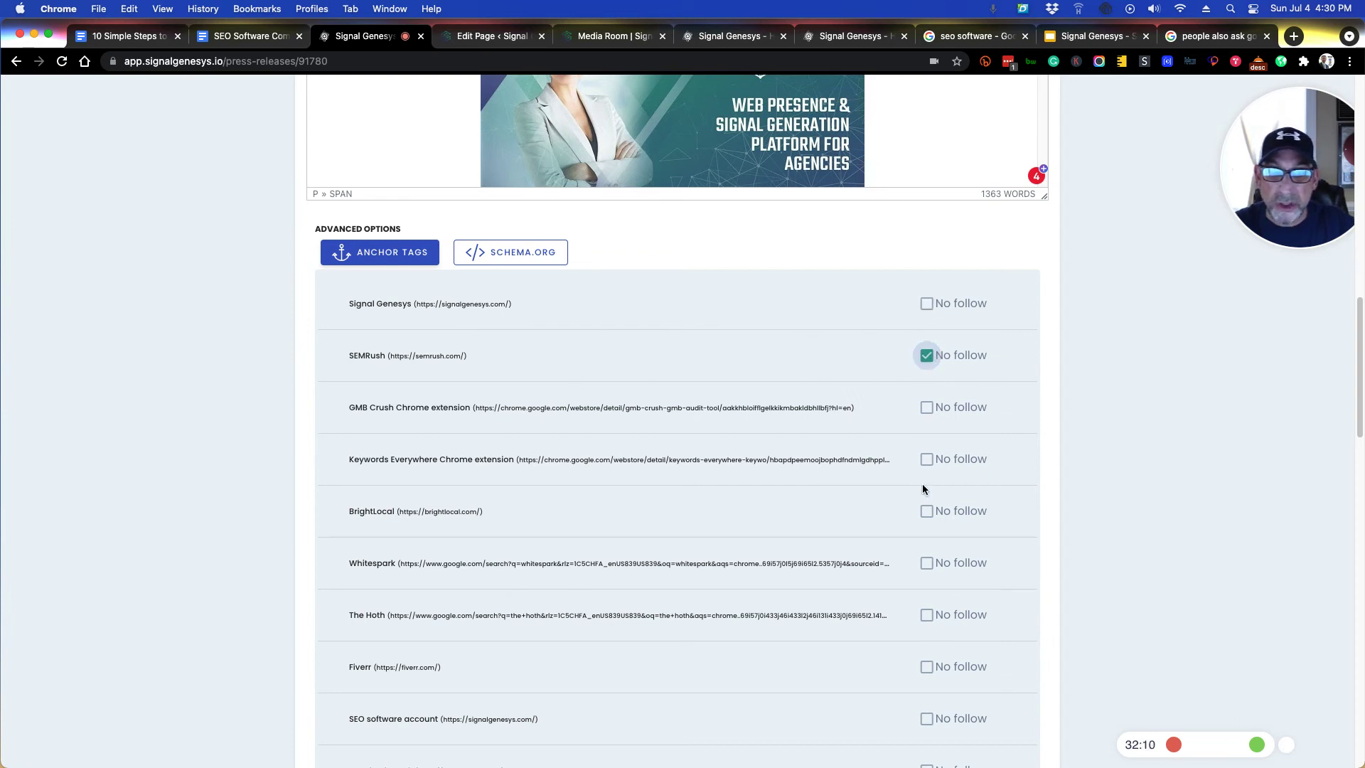
pyautogui.click(929, 410)
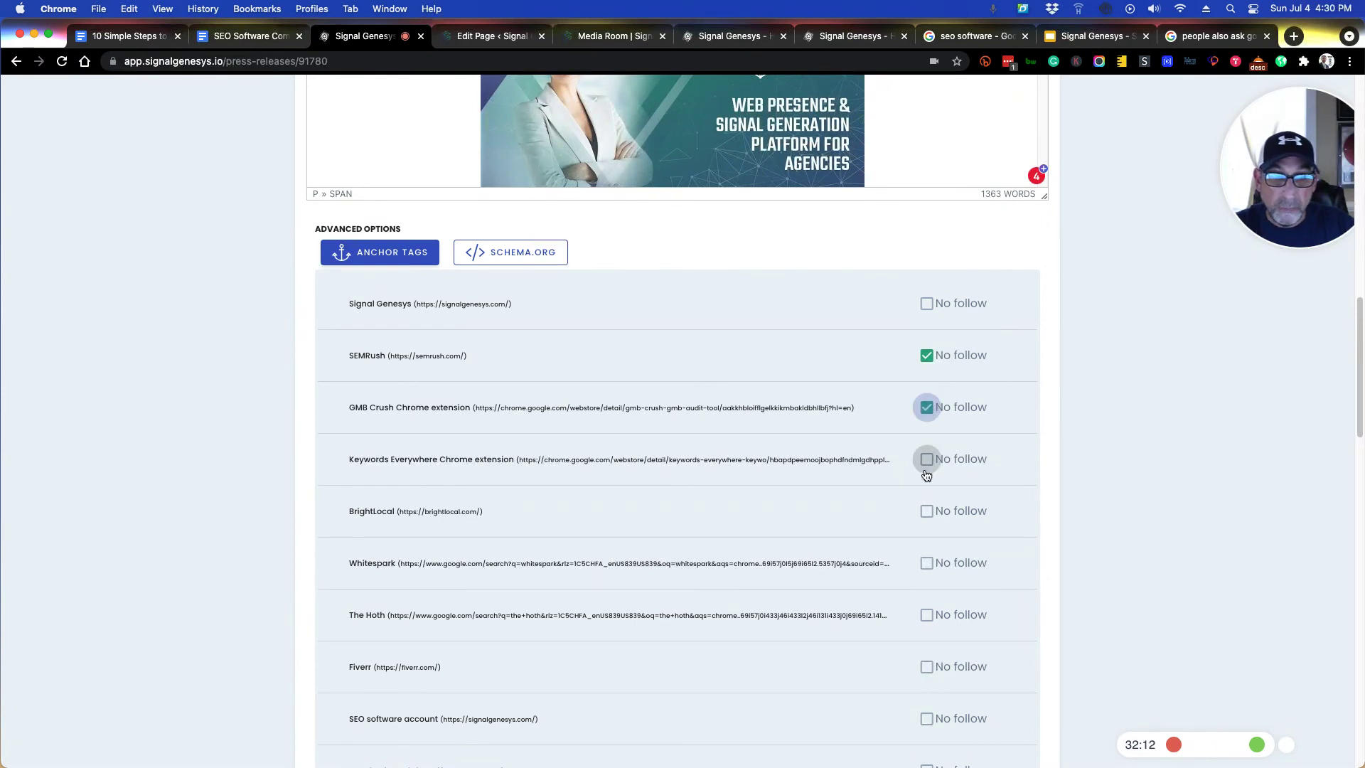
pyautogui.click(926, 461)
pyautogui.click(924, 519)
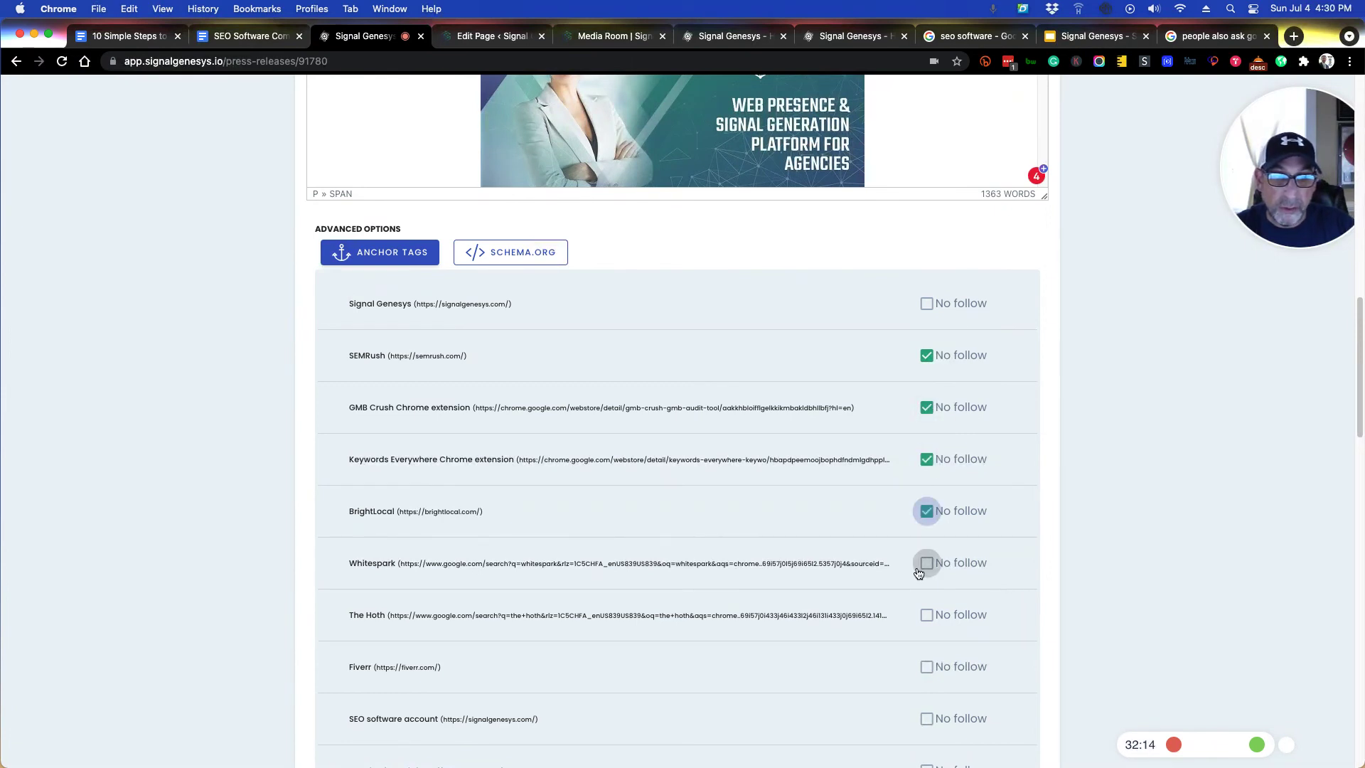
pyautogui.click(920, 571)
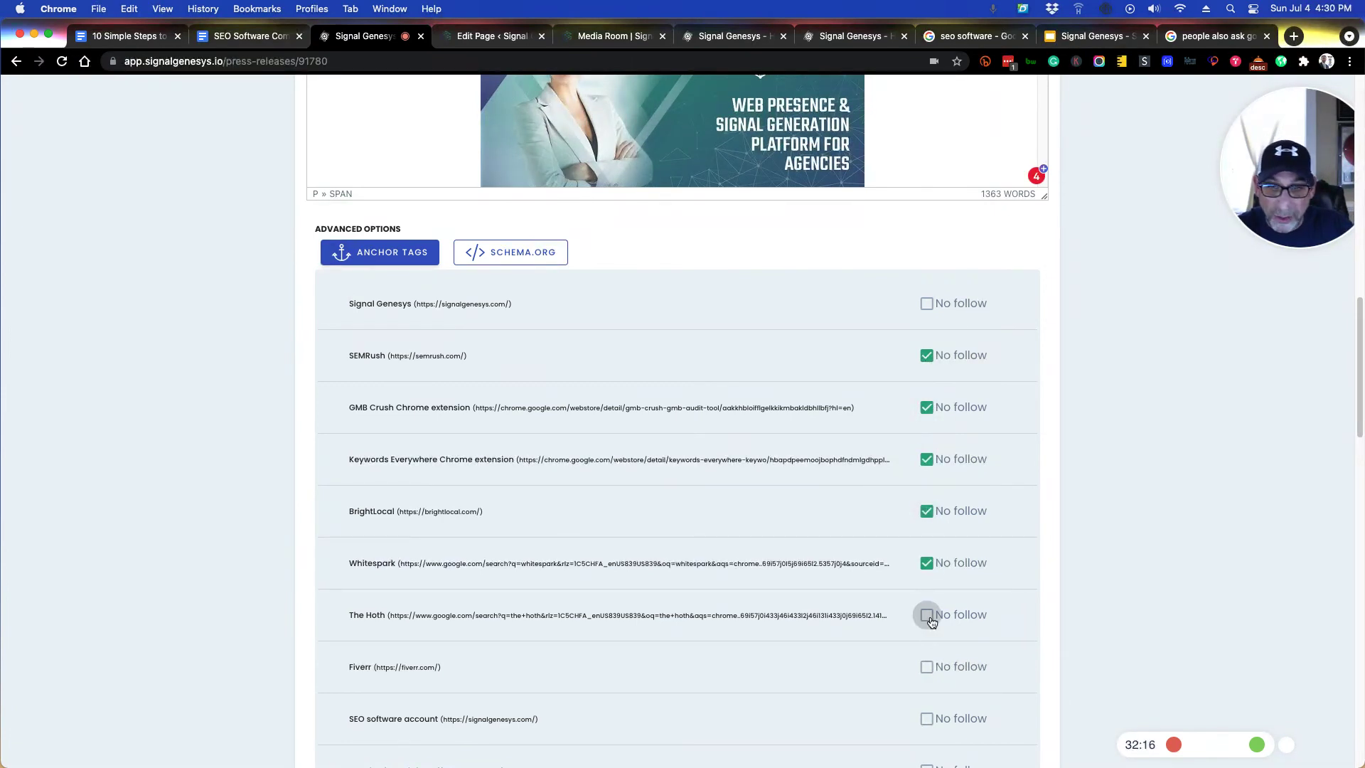
pyautogui.scroll(-3, 978, 614)
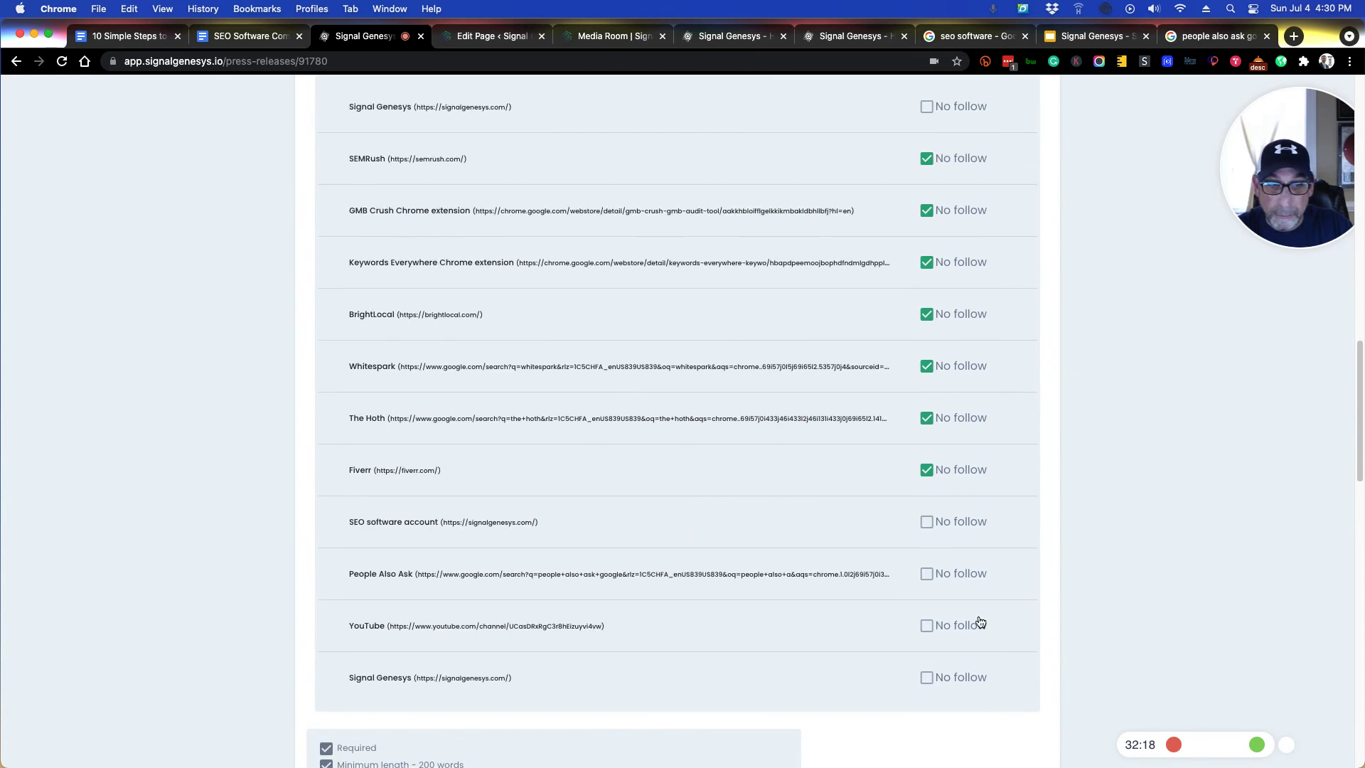
# - Mark the SEO software account, People Also Ask and last Signal Genesys links as no follow
pyautogui.click(927, 524)
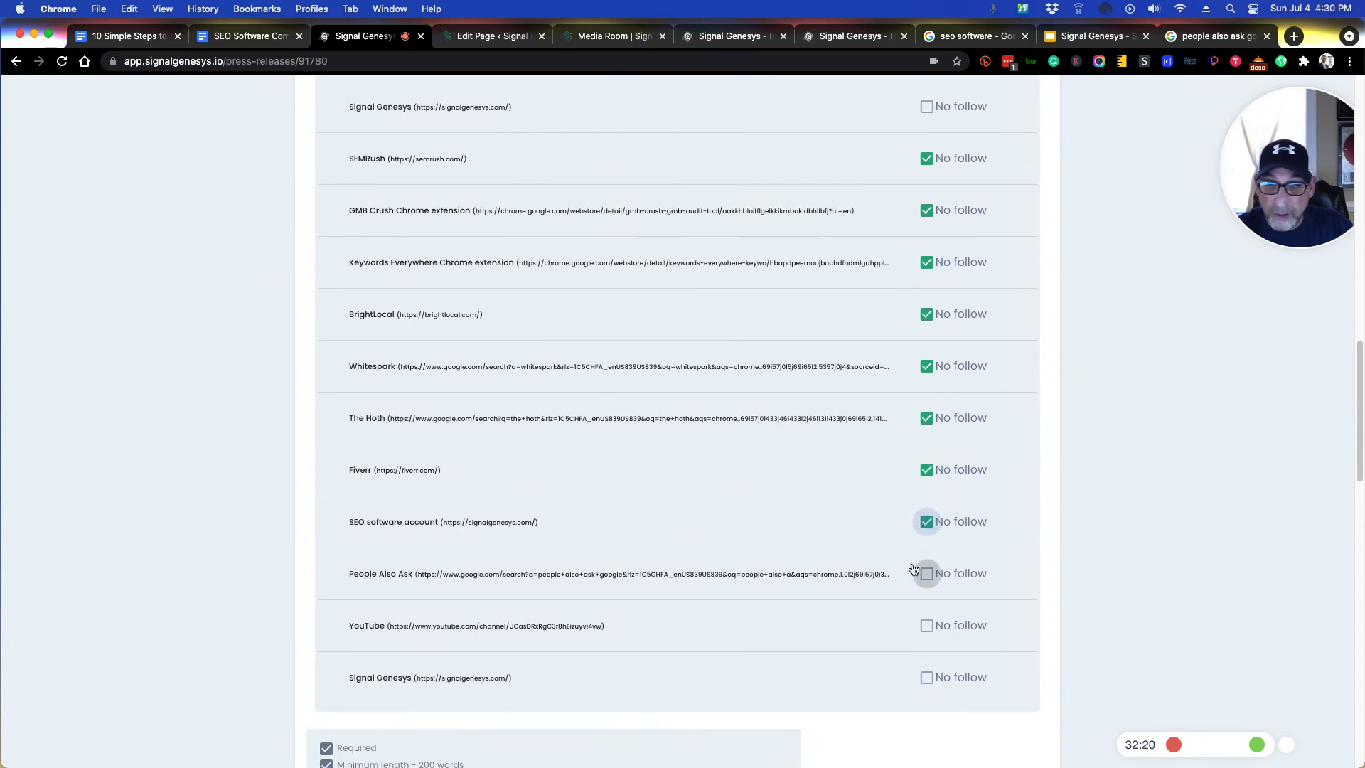
pyautogui.moveTo(351, 522); pyautogui.dragTo(583, 531)
pyautogui.scroll(5, 620, 535)
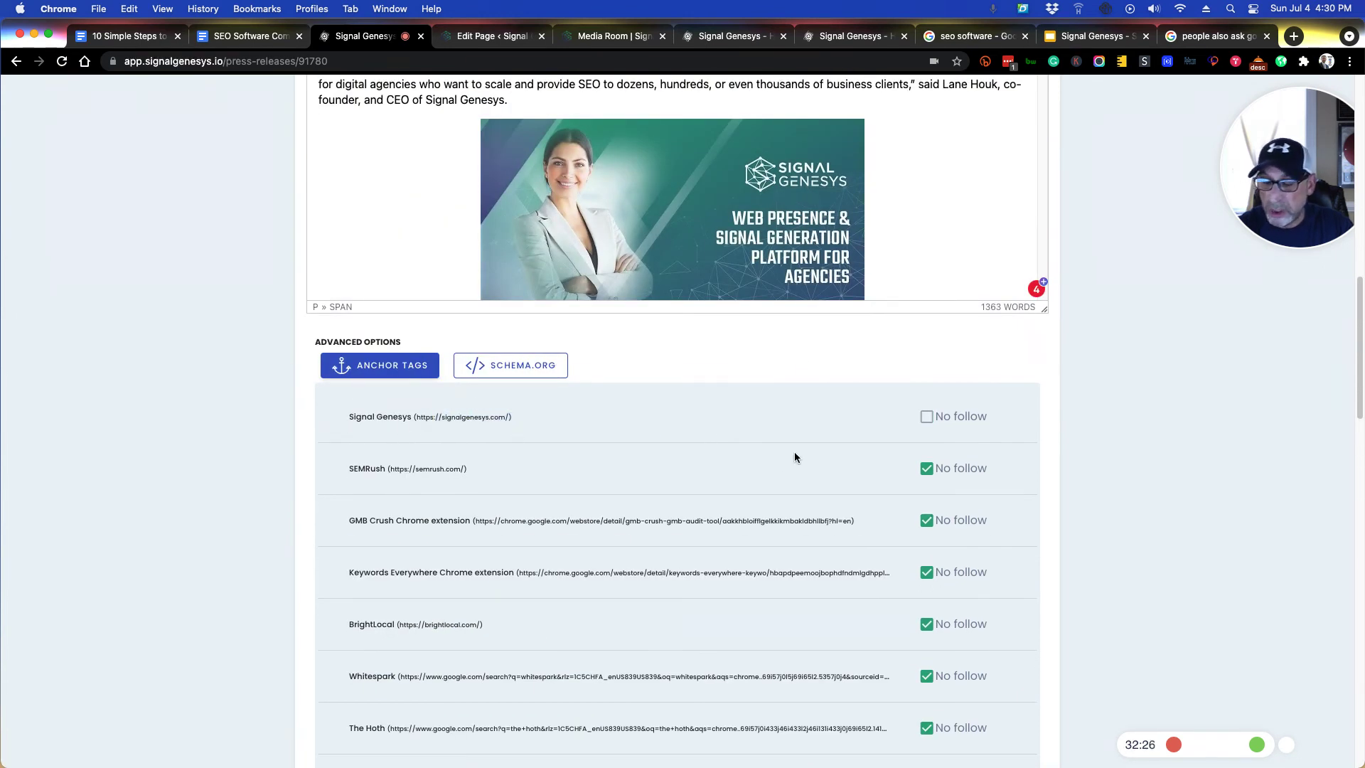
pyautogui.scroll(-6, 825, 514)
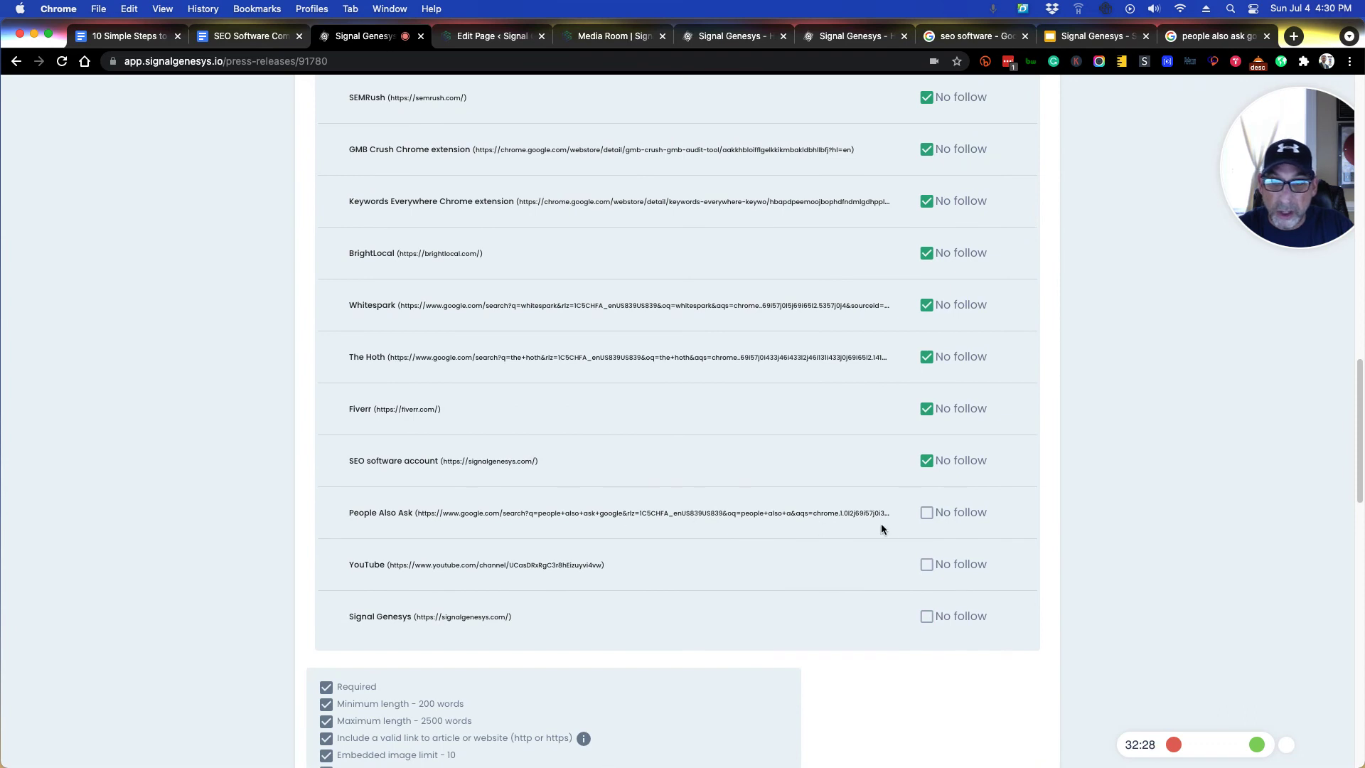
pyautogui.click(926, 513)
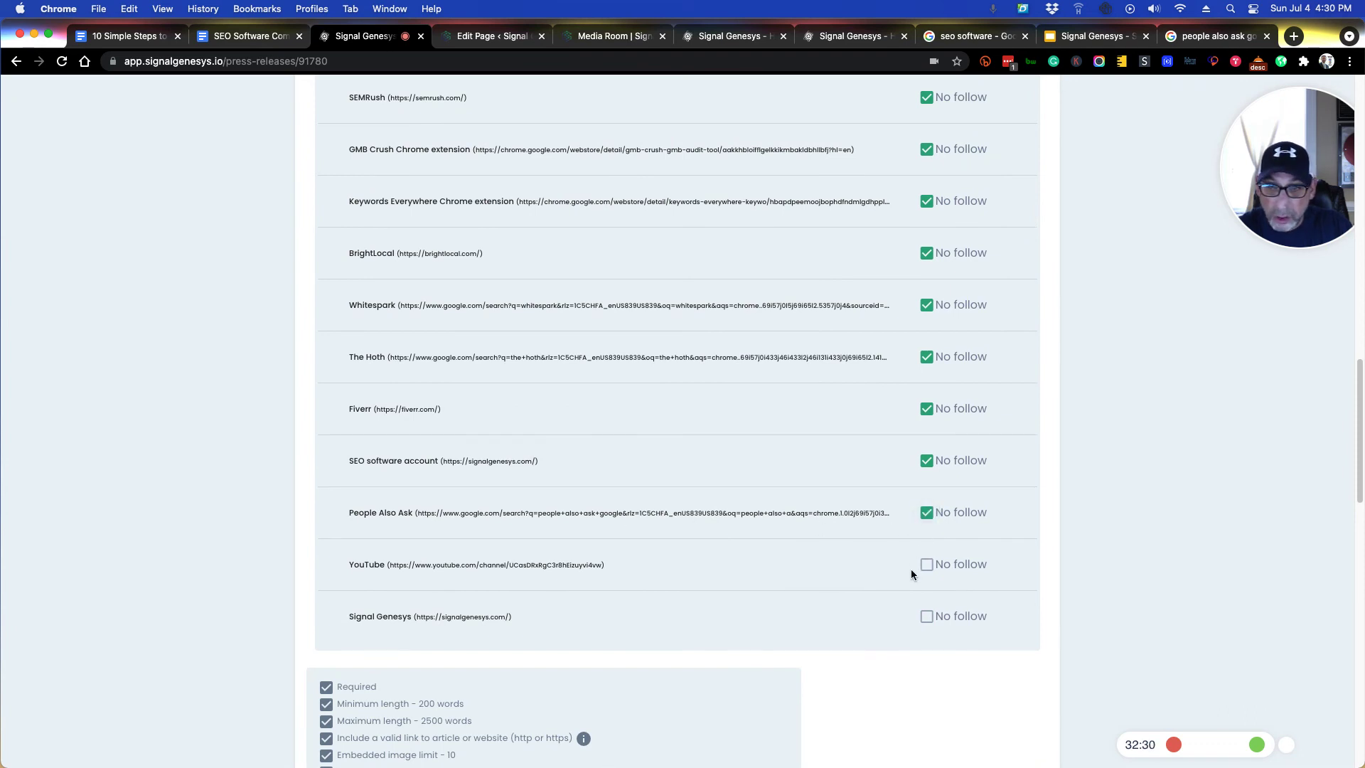
pyautogui.click(926, 617)
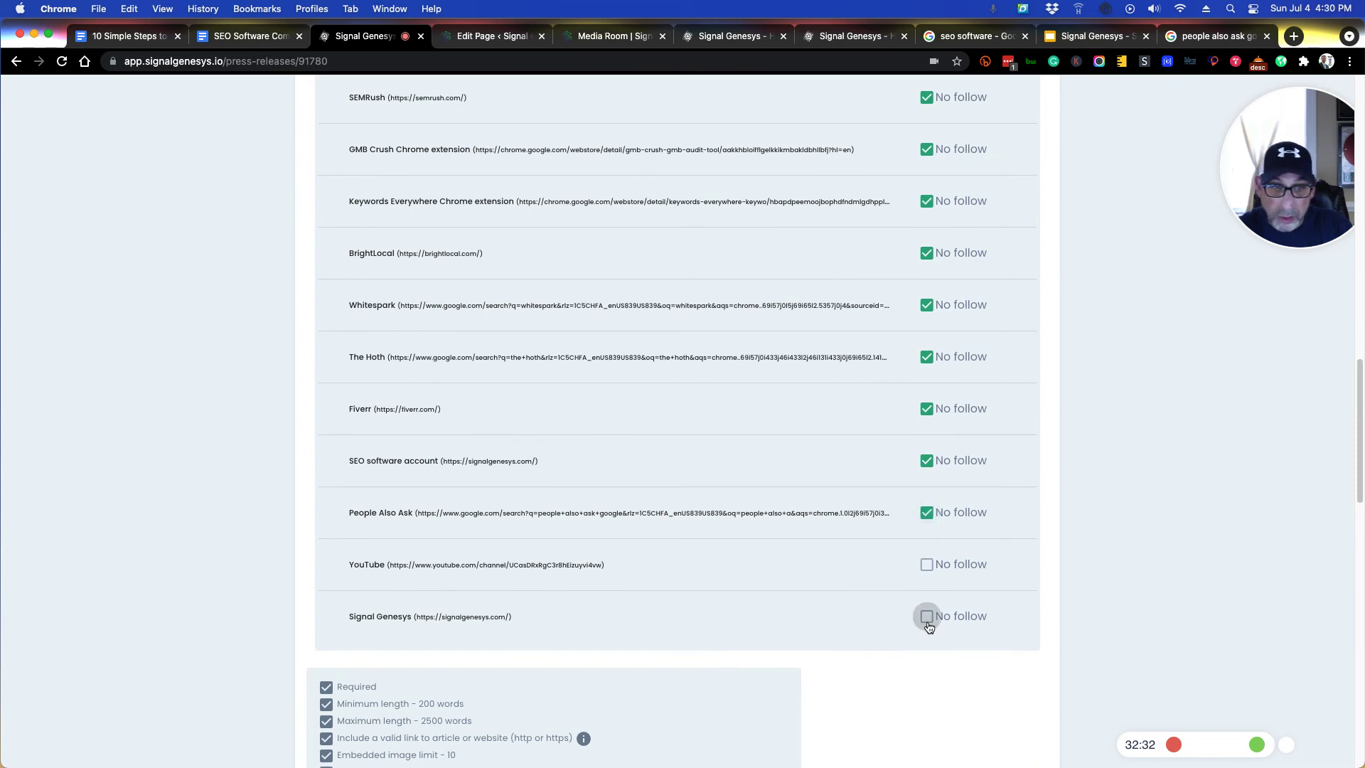
pyautogui.scroll(-2, 832, 579)
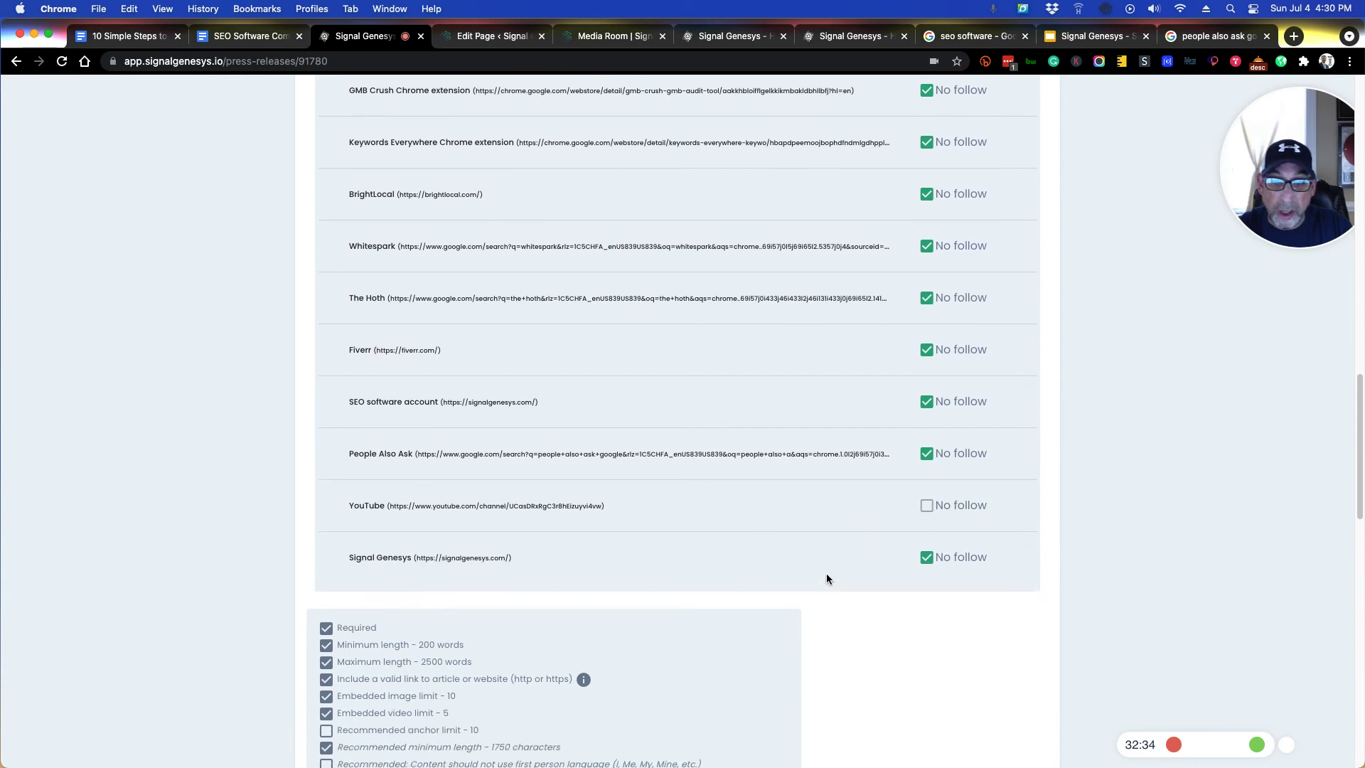
# - Review the no-follow settings of all anchor tags, along with the content requirements and the summary
pyautogui.scroll(-2, 519, 552)
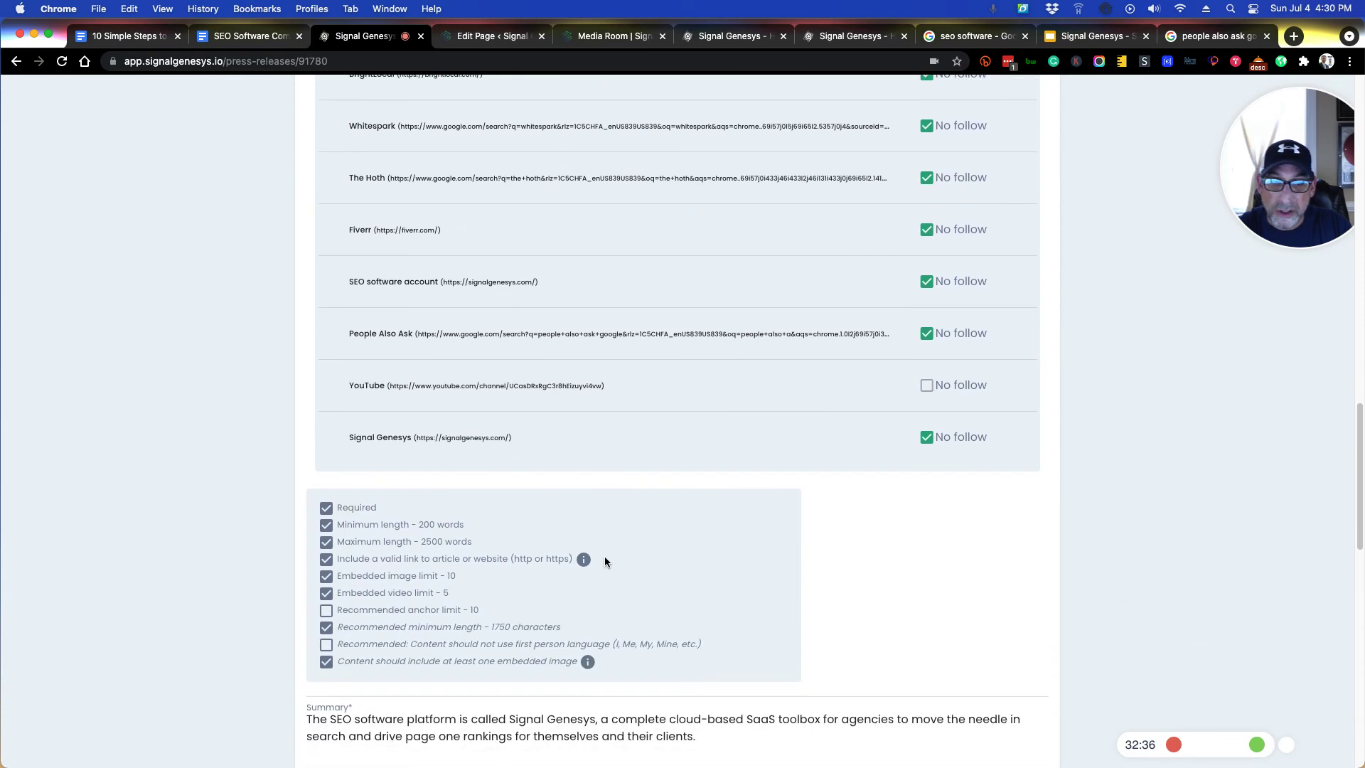
pyautogui.scroll(15, 611, 540)
pyautogui.scroll(-16, 645, 565)
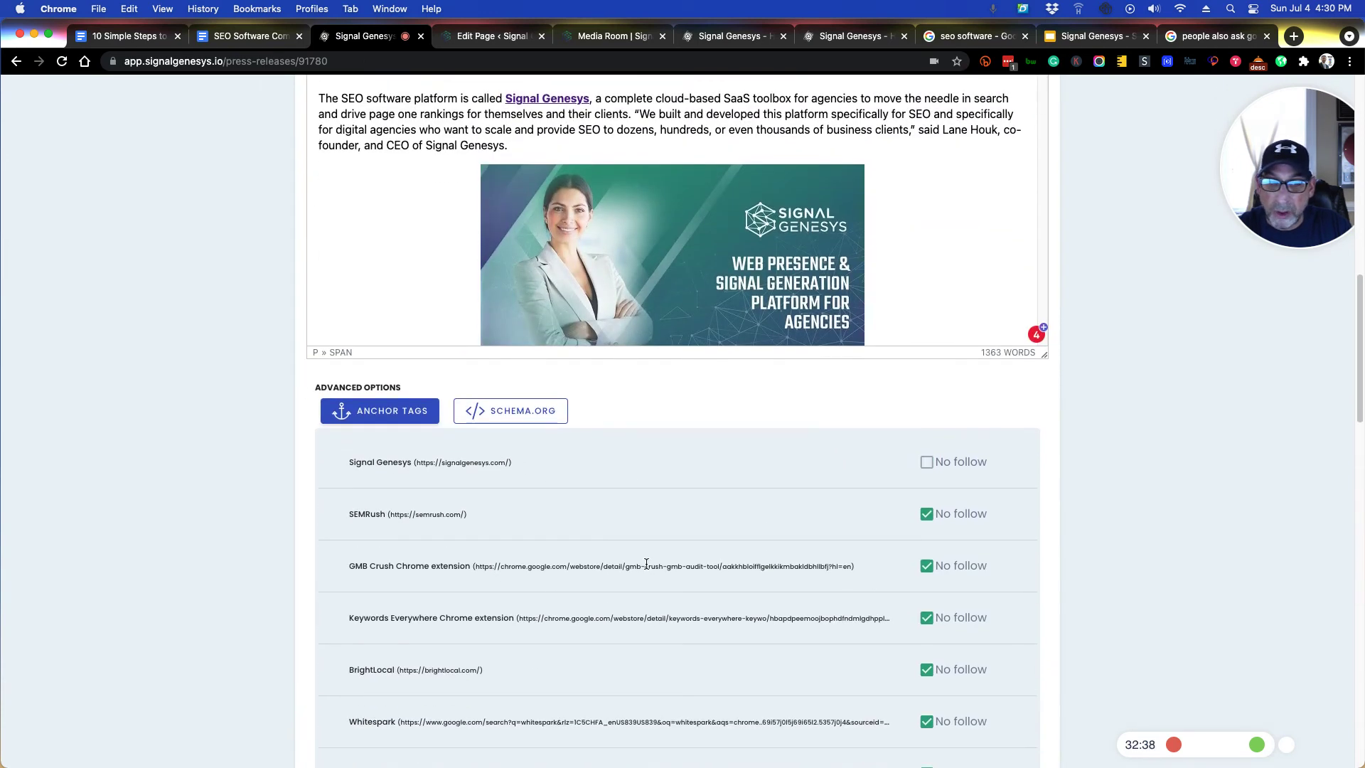
pyautogui.scroll(-4, 645, 568)
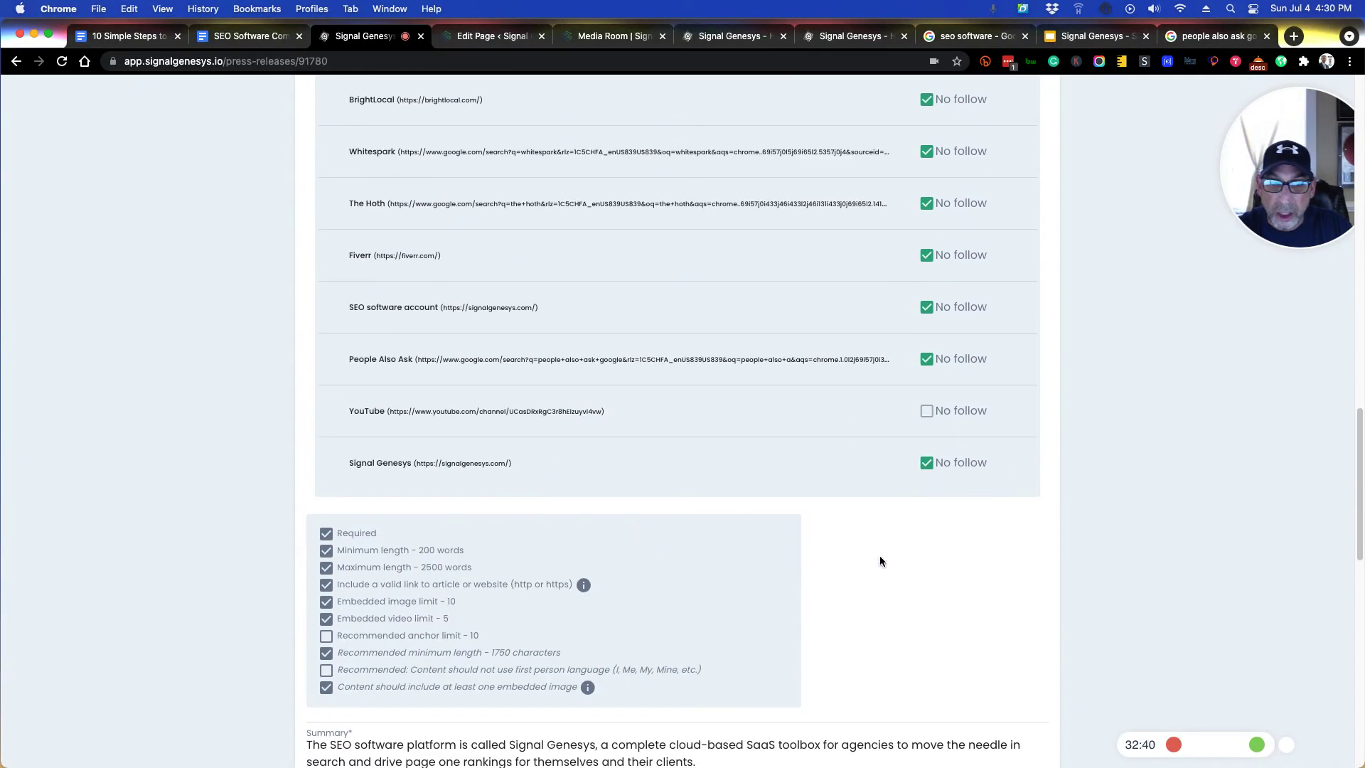
pyautogui.scroll(-9, 875, 542)
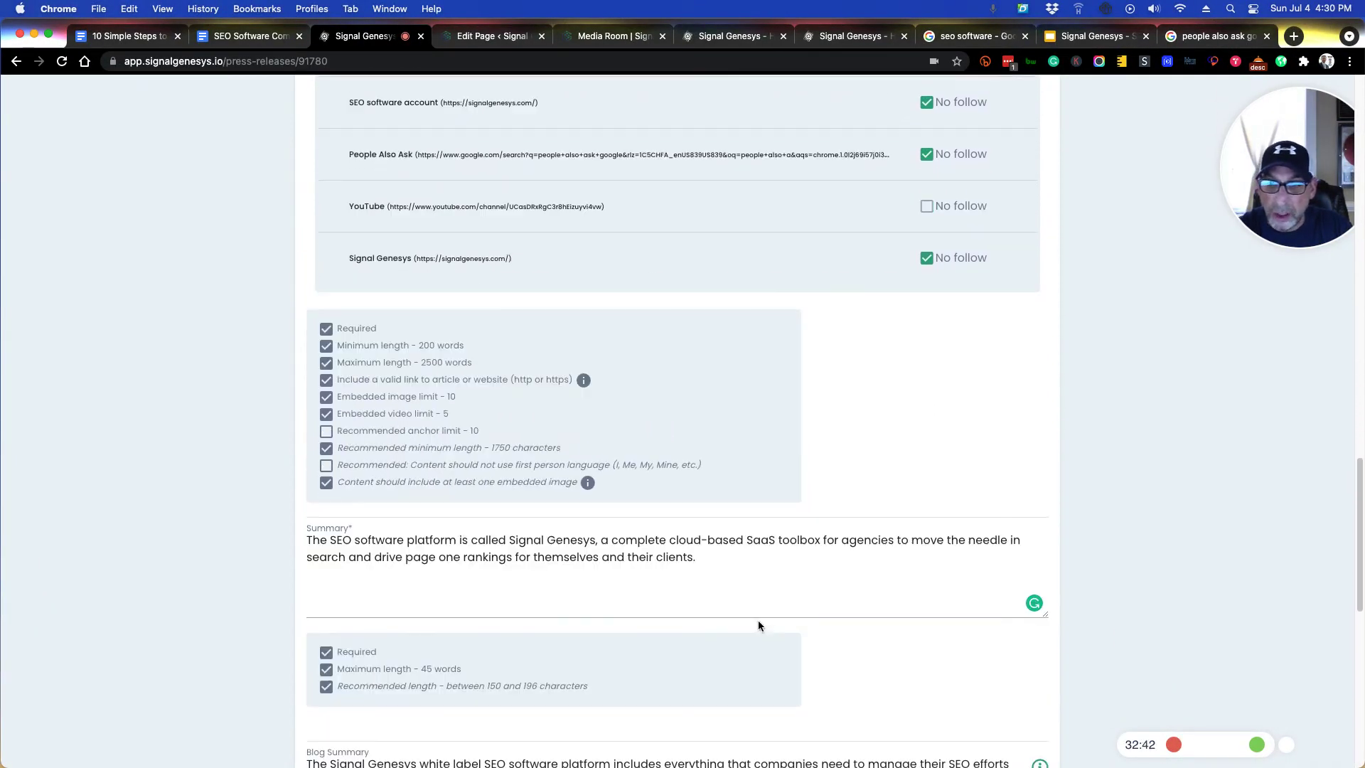
pyautogui.scroll(-4, 757, 622)
pyautogui.scroll(15, 757, 621)
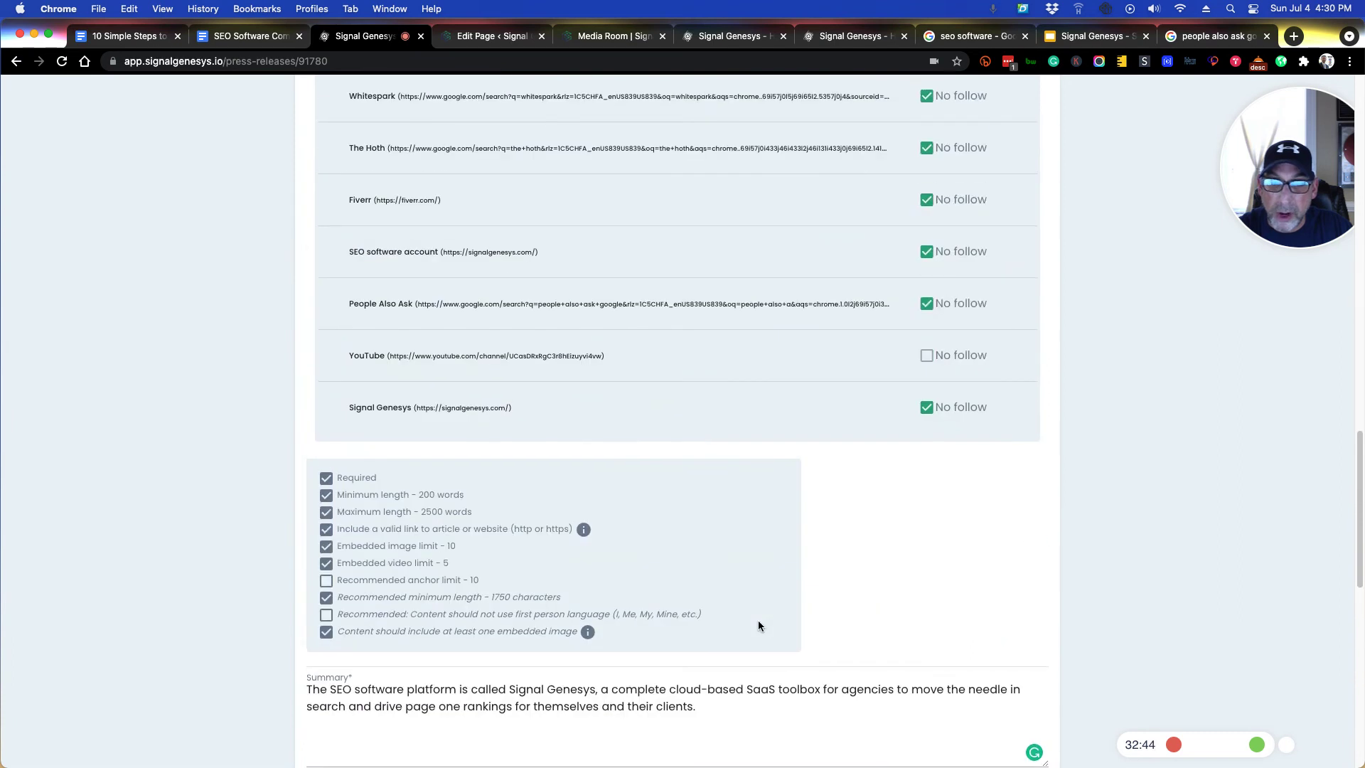
pyautogui.scroll(9, 758, 625)
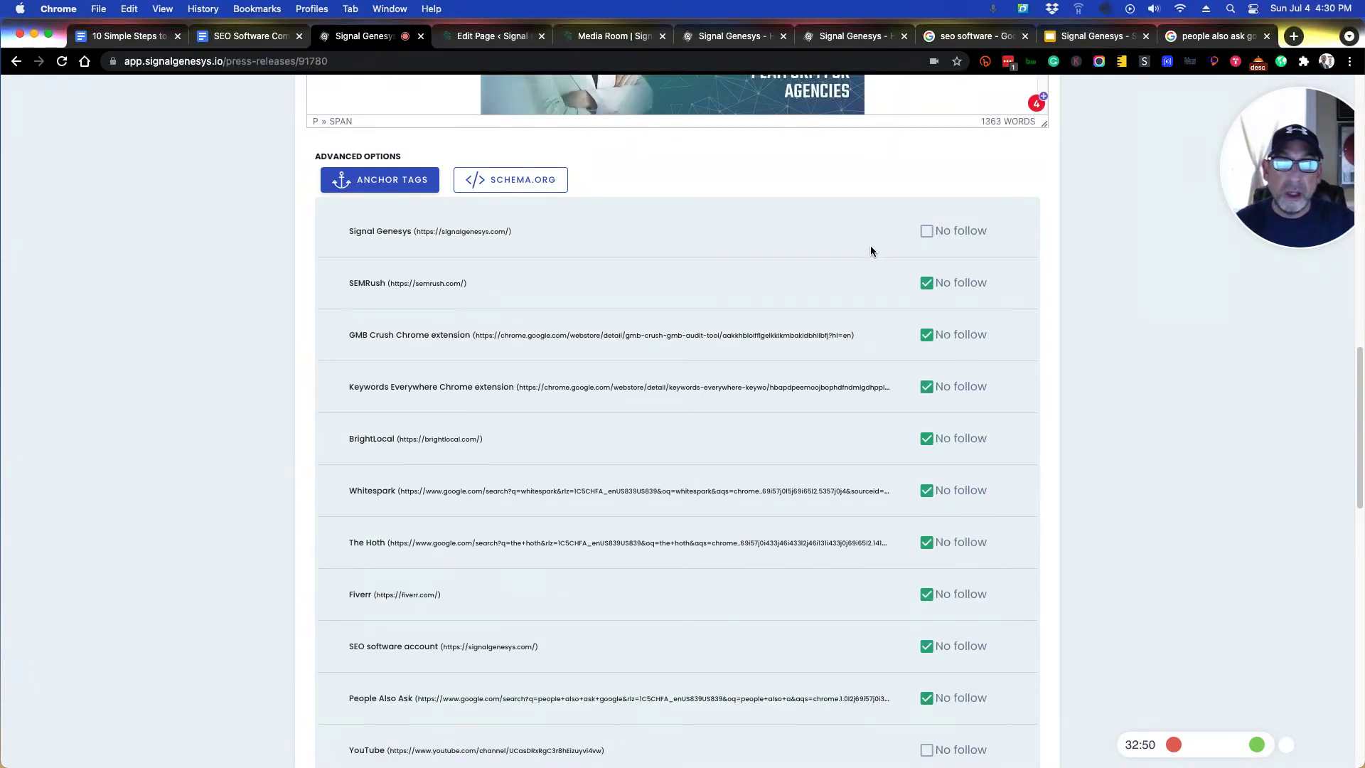
pyautogui.scroll(-16, 816, 235)
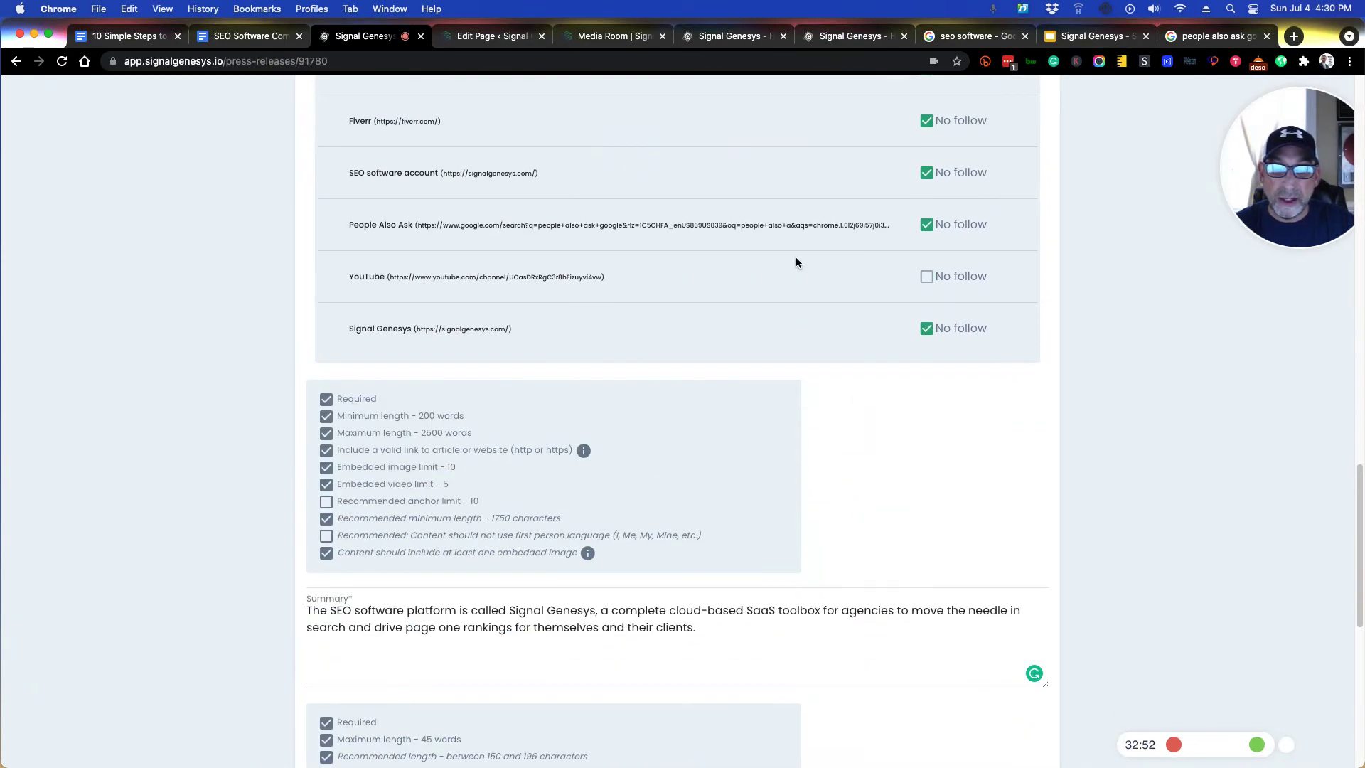
pyautogui.scroll(15, 778, 330)
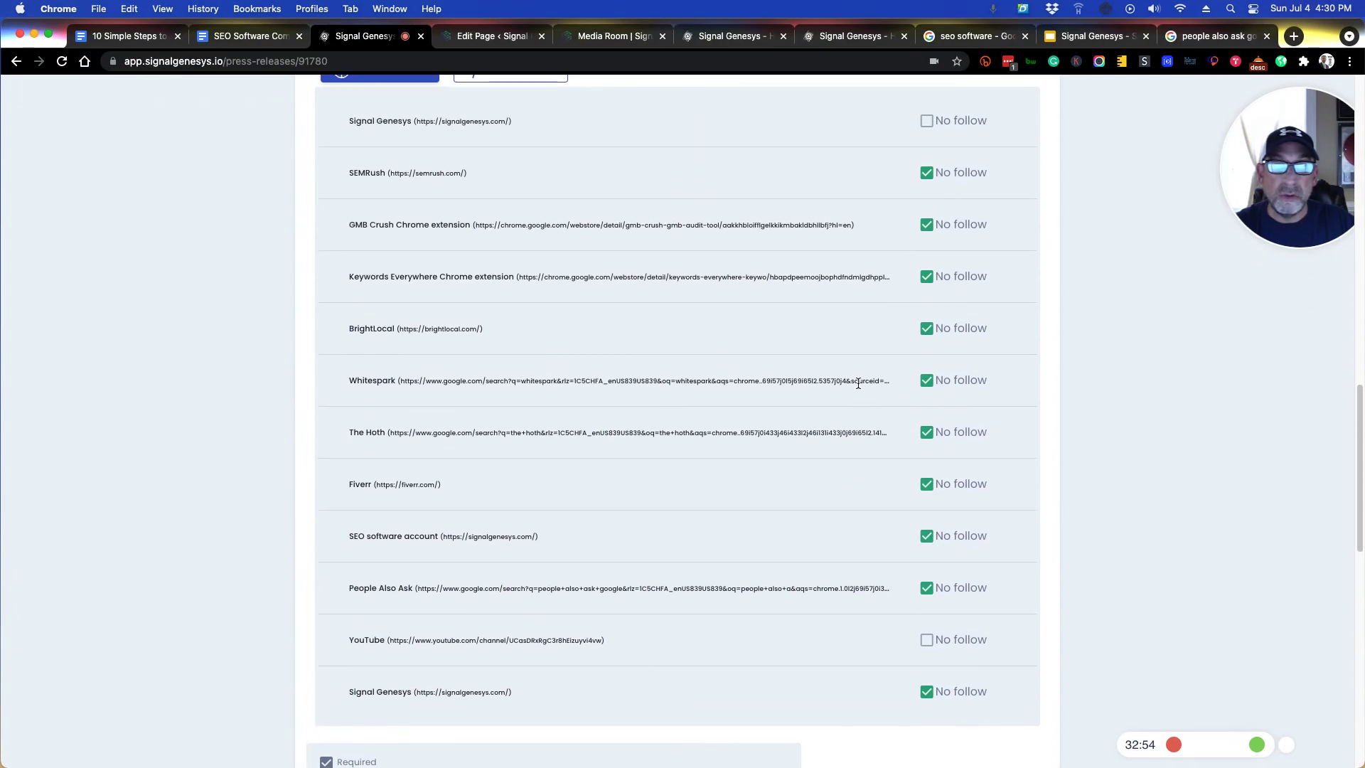
pyautogui.scroll(-4, 932, 497)
pyautogui.click(939, 607)
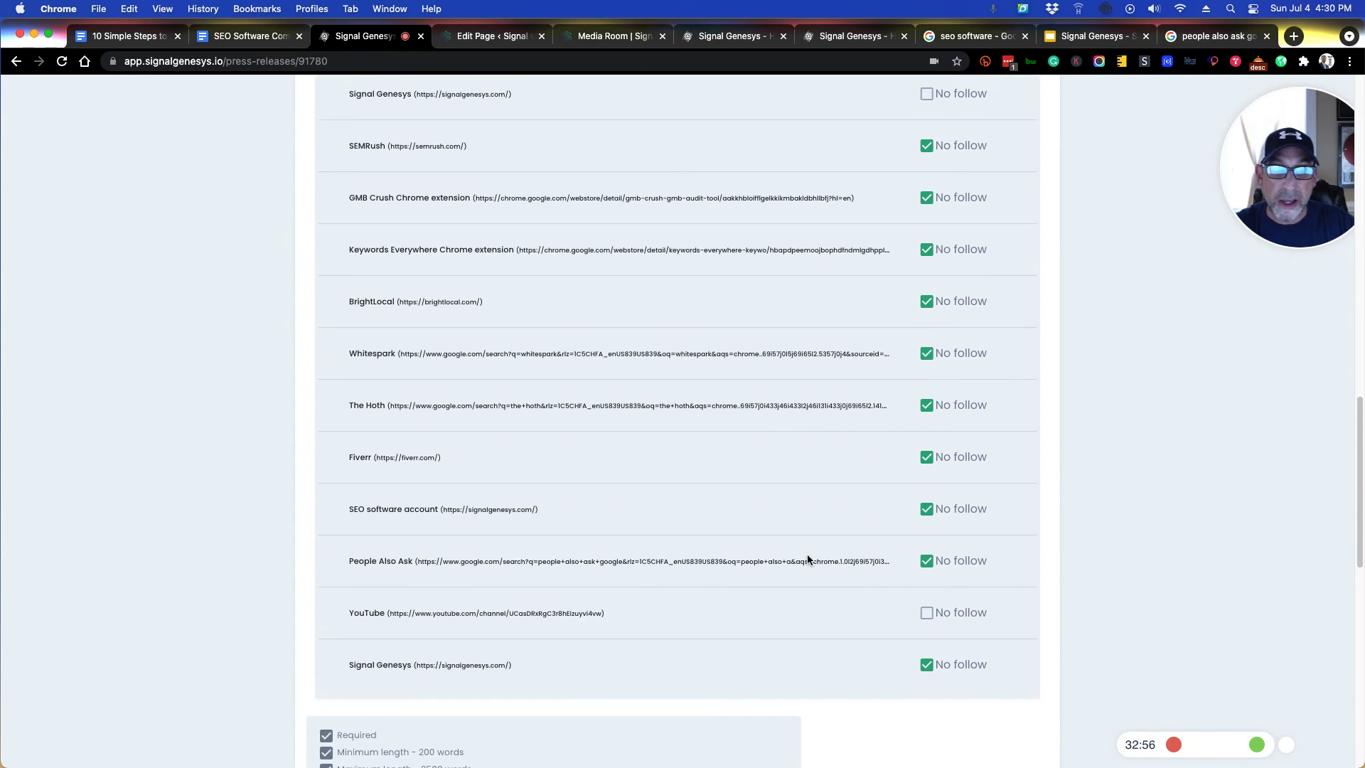
pyautogui.scroll(10, 807, 559)
pyautogui.scroll(-4, 935, 491)
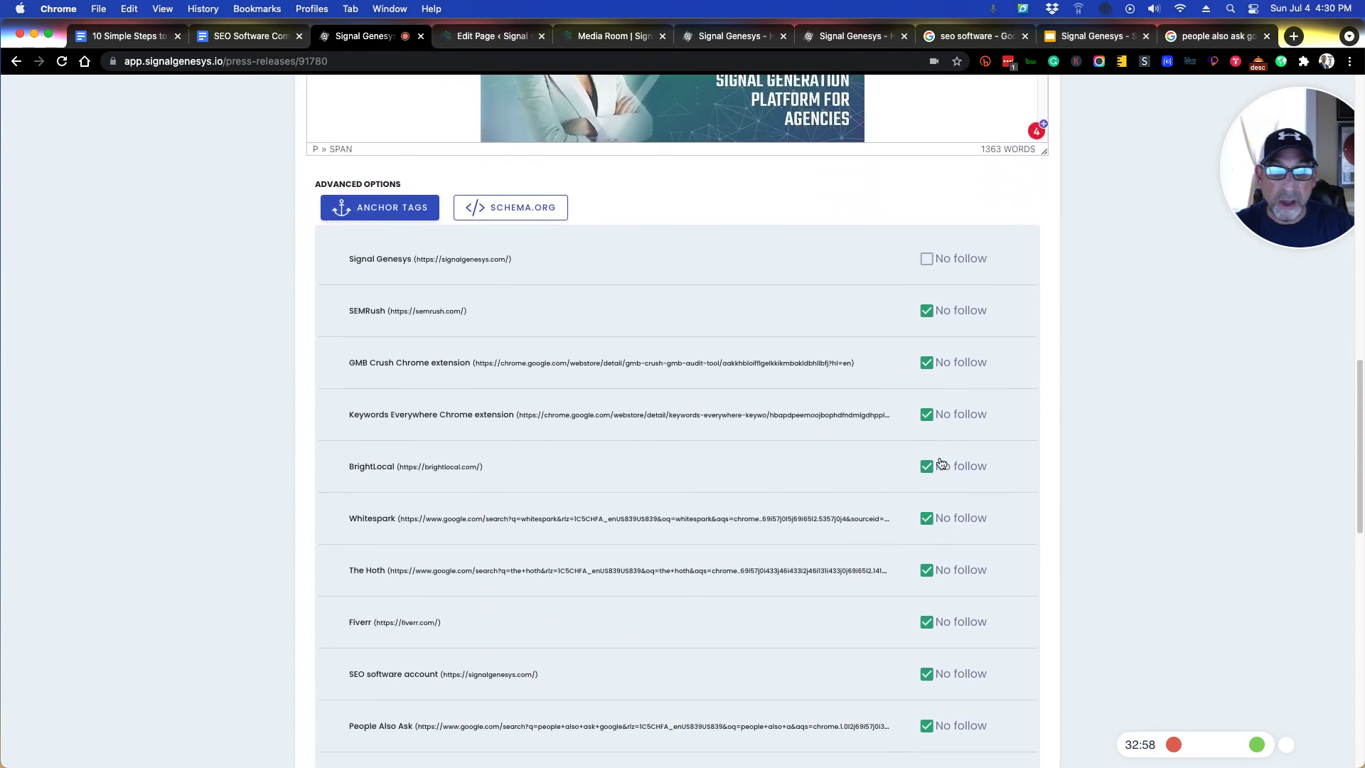
pyautogui.scroll(-3, 810, 533)
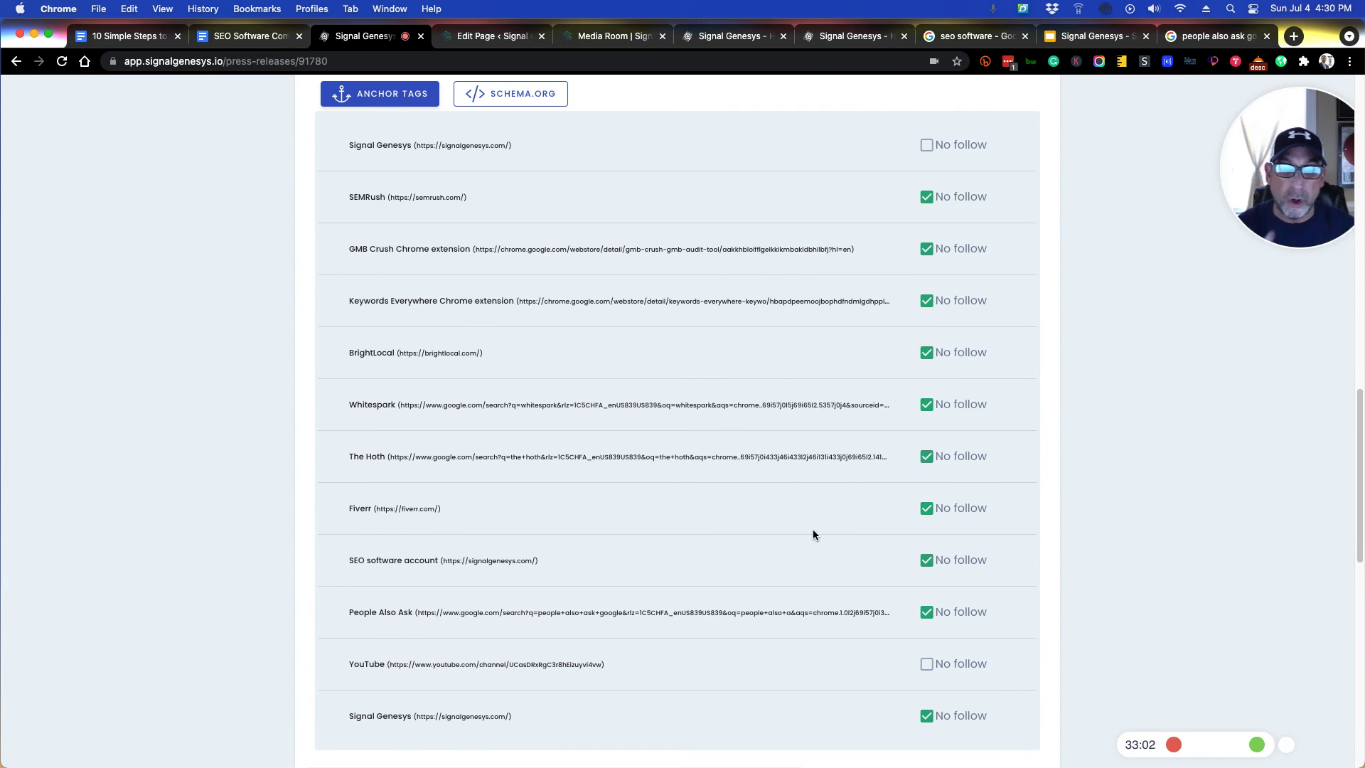
pyautogui.scroll(-3, 812, 531)
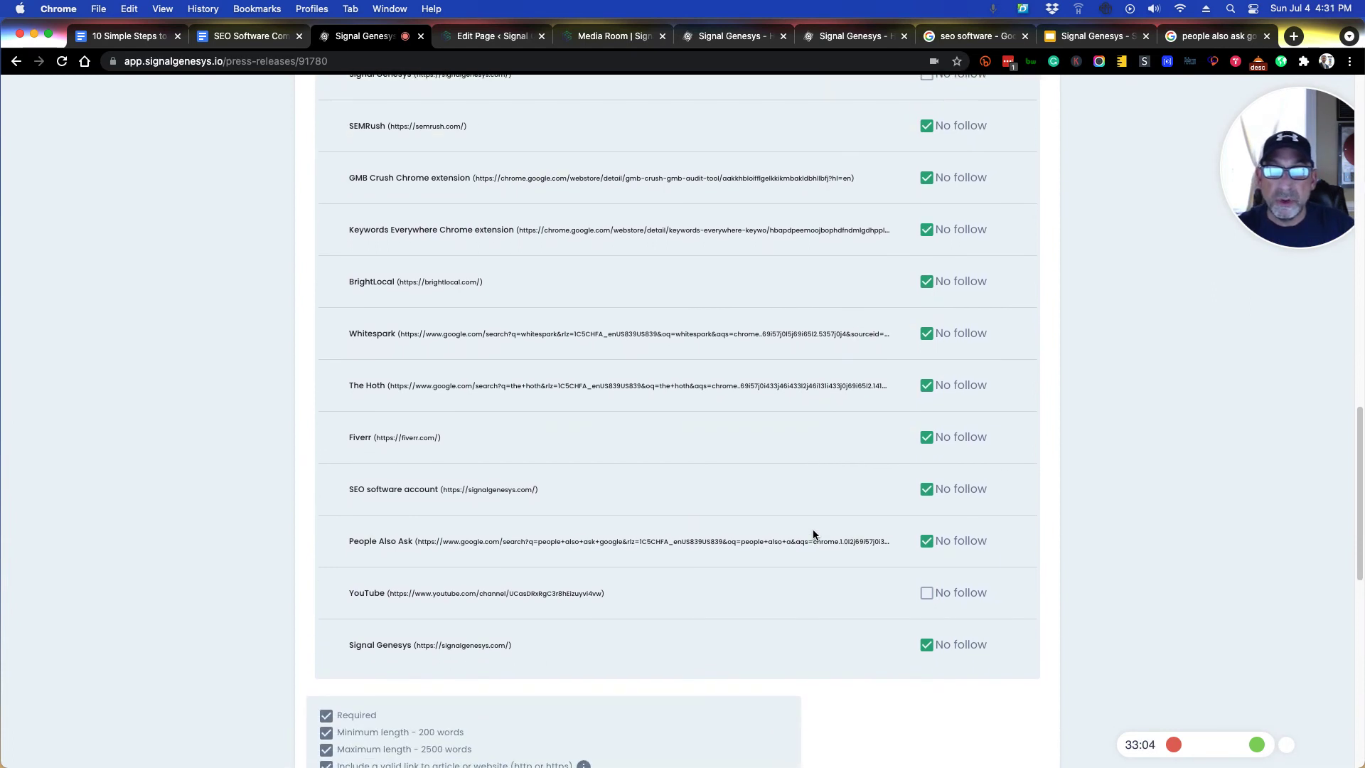
pyautogui.scroll(-4, 810, 533)
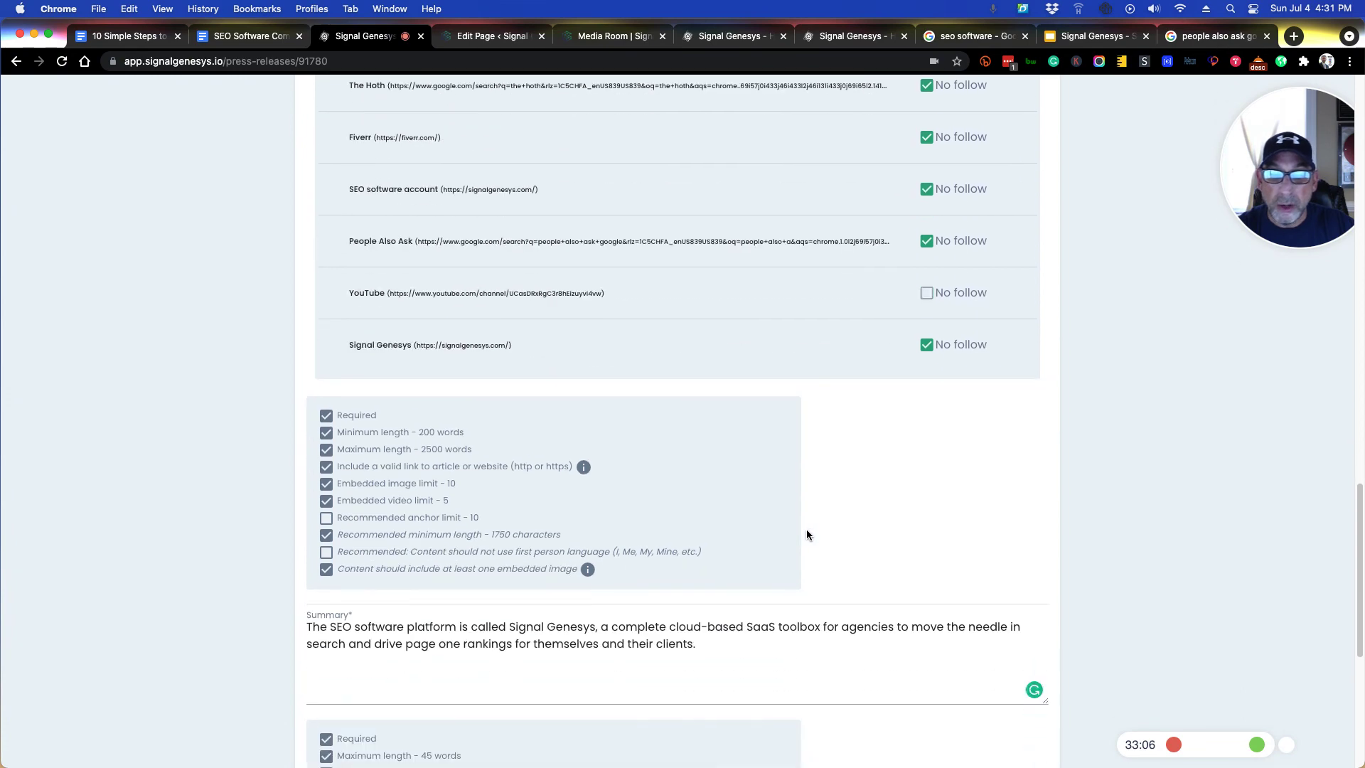
pyautogui.scroll(12, 806, 534)
# - Continue through the publishing settings to the press release's preview and examine the article down to its contact information
pyautogui.scroll(-15, 807, 533)
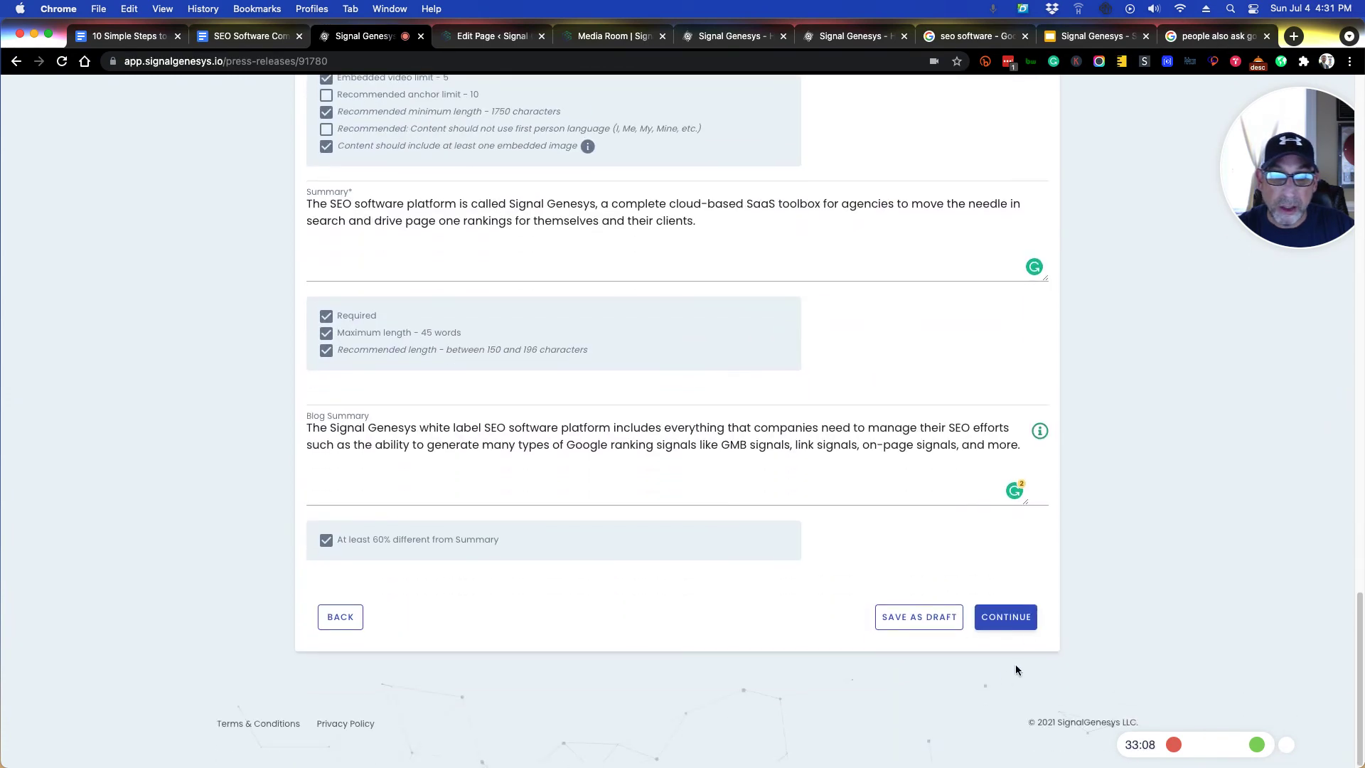
pyautogui.click(1012, 618)
pyautogui.scroll(3, 988, 623)
pyautogui.scroll(10, 928, 573)
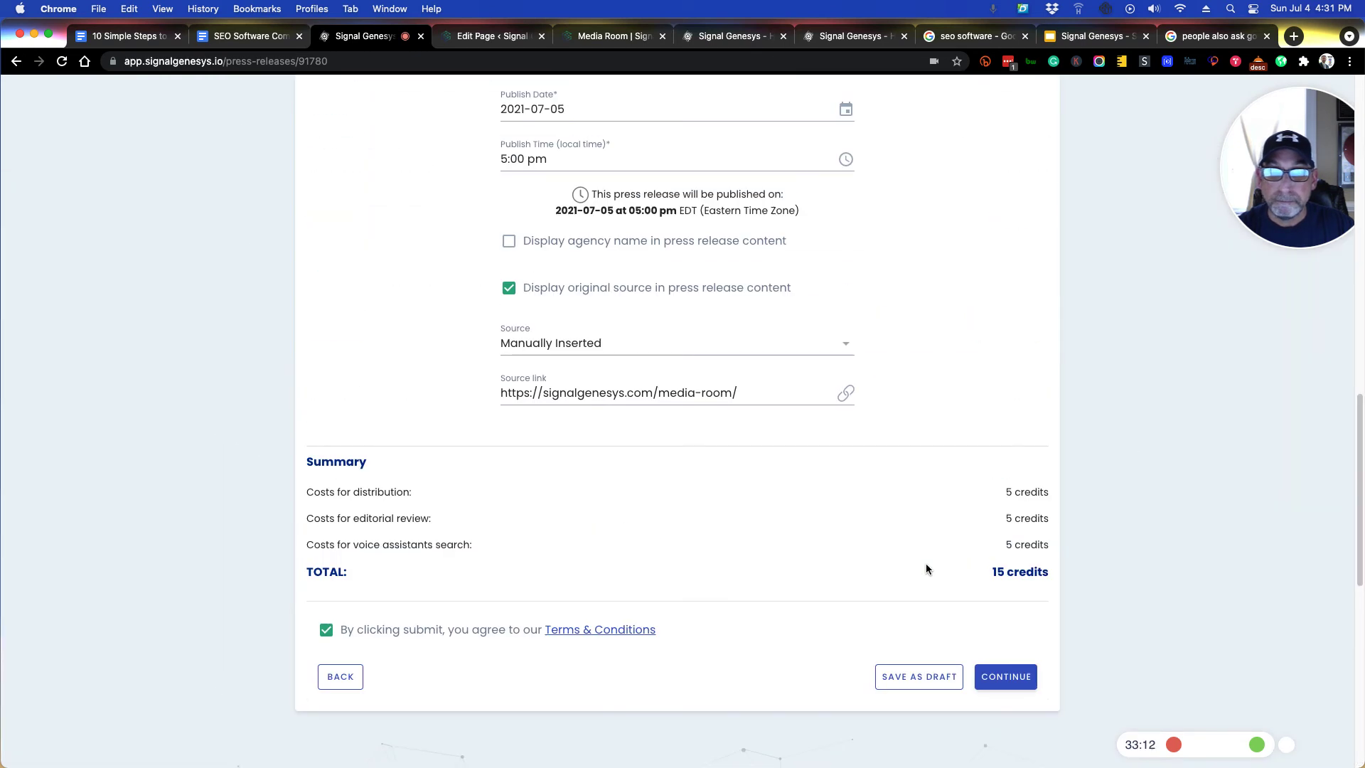
pyautogui.click(1008, 677)
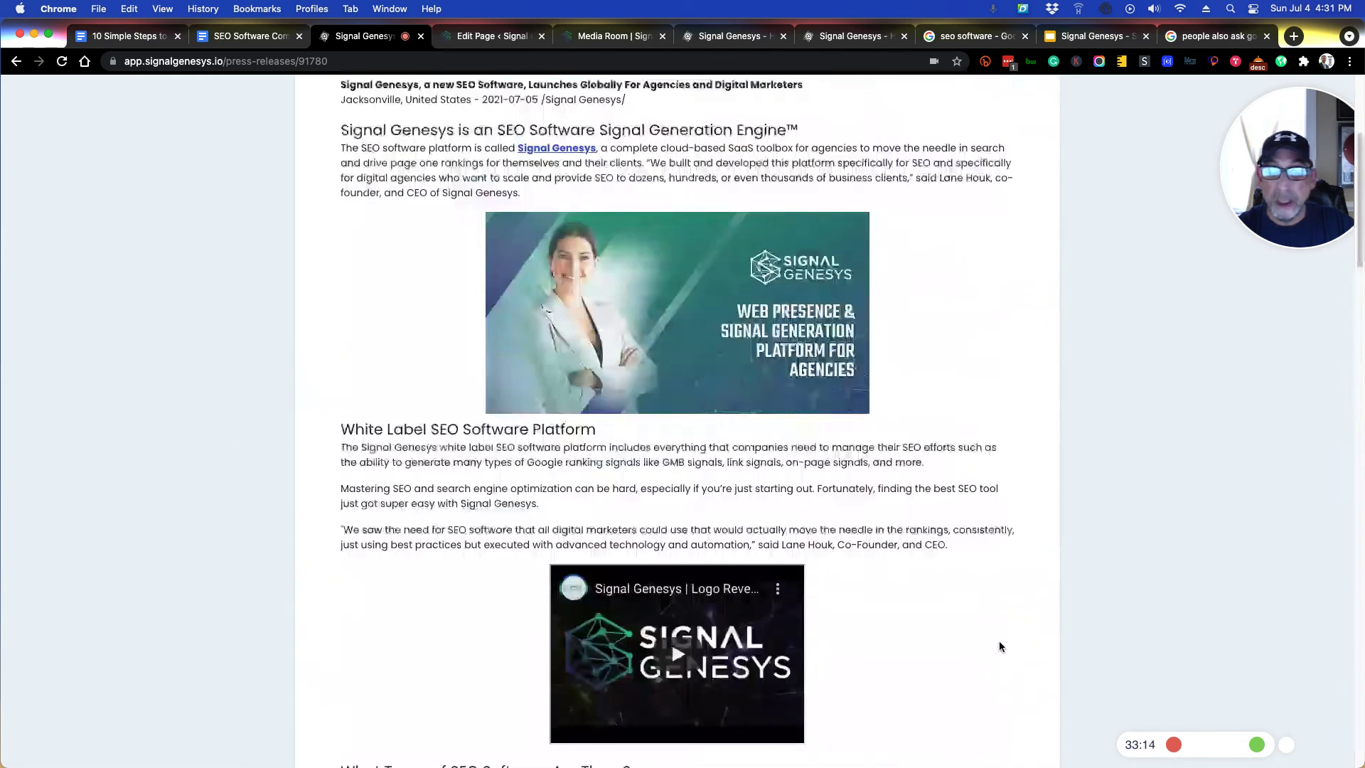
pyautogui.scroll(-15, 1000, 646)
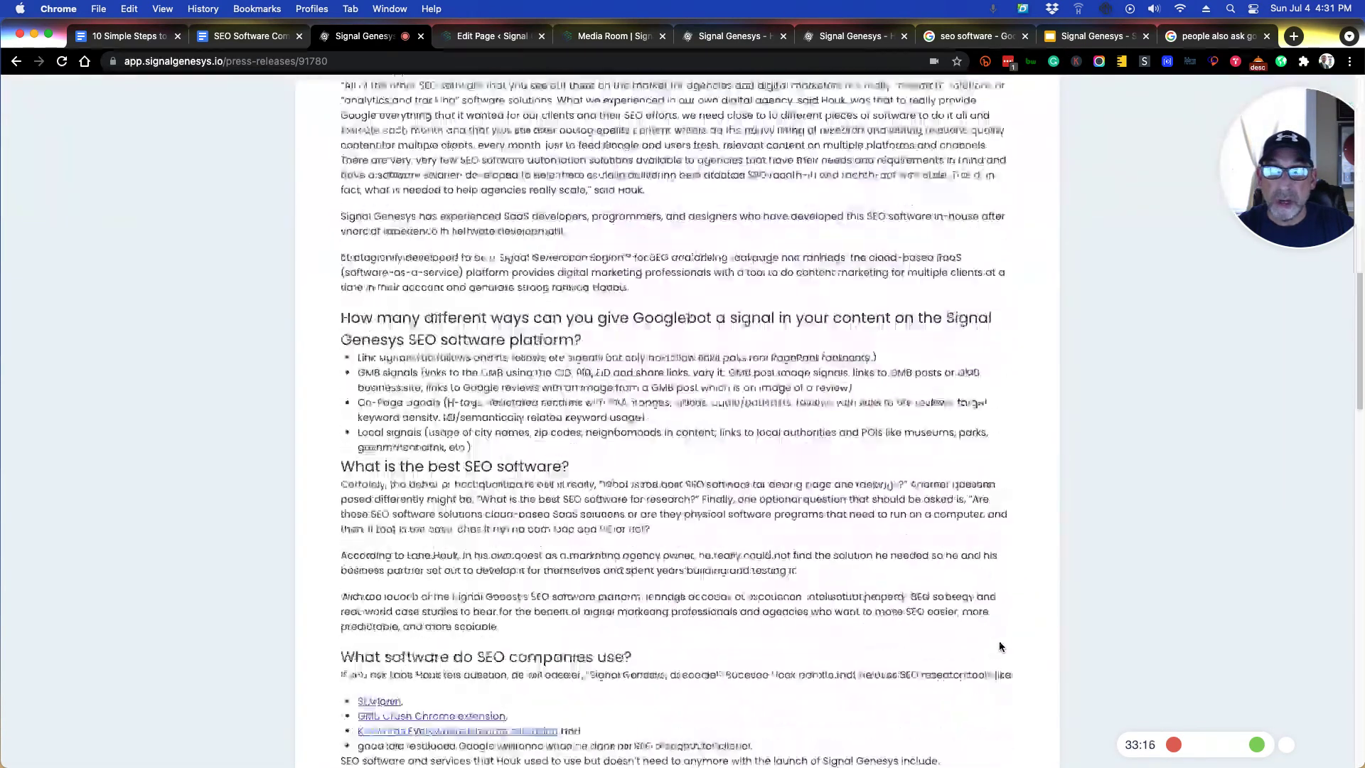
pyautogui.scroll(-20, 1000, 645)
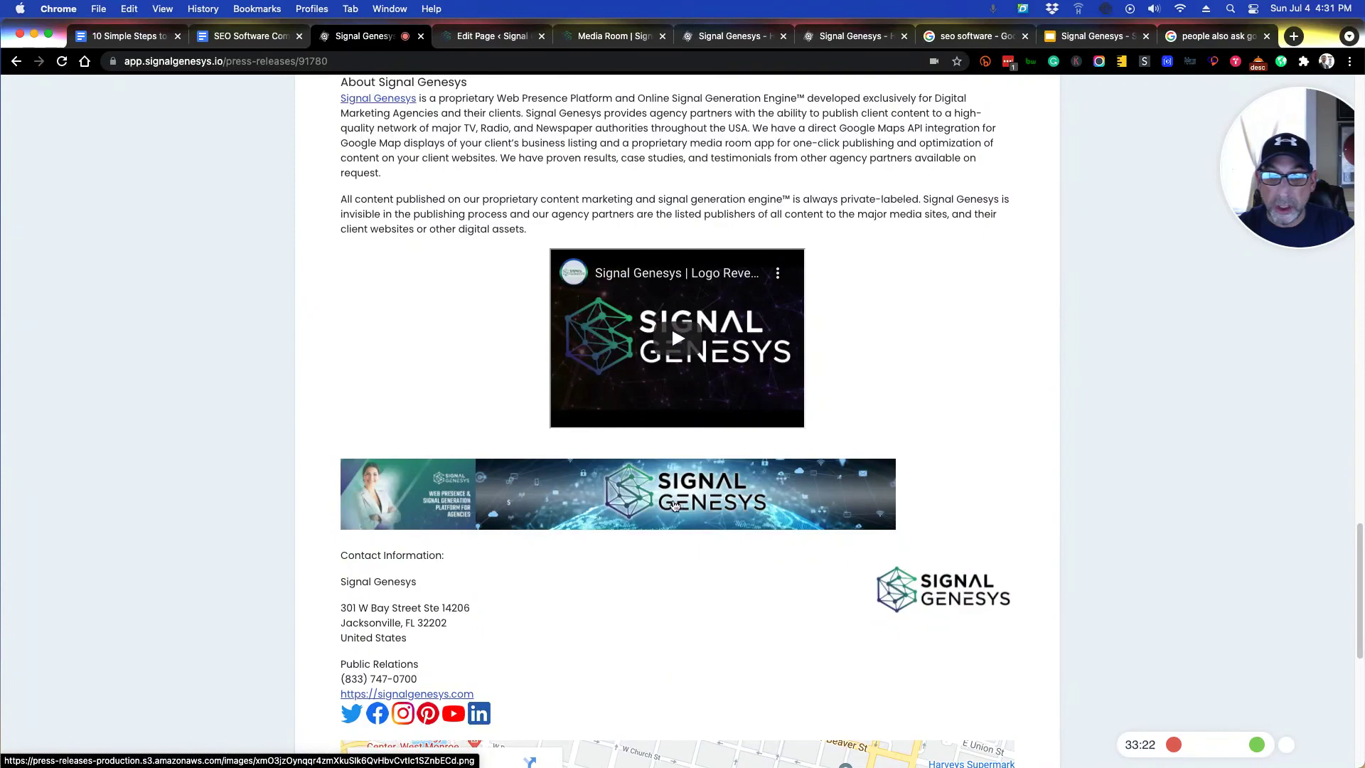
pyautogui.scroll(15, 738, 517)
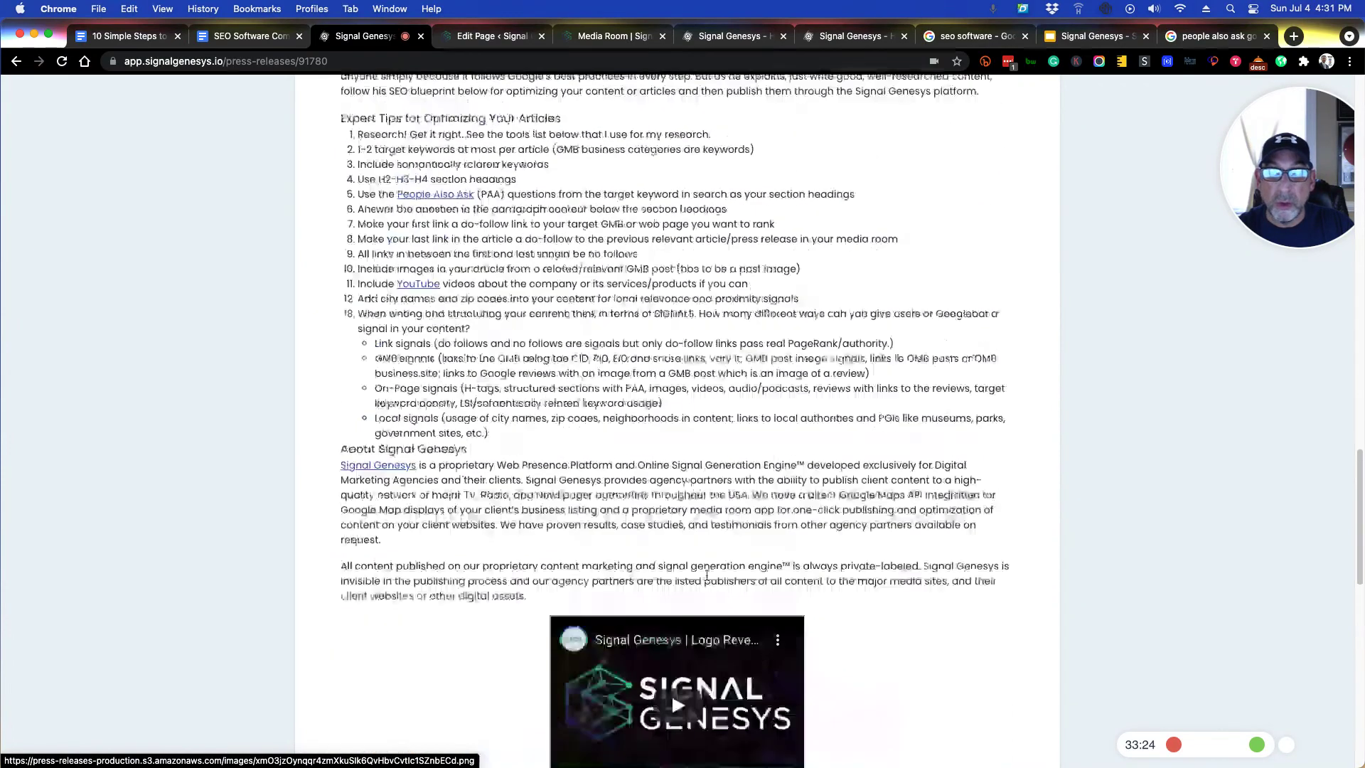
pyautogui.scroll(15, 714, 567)
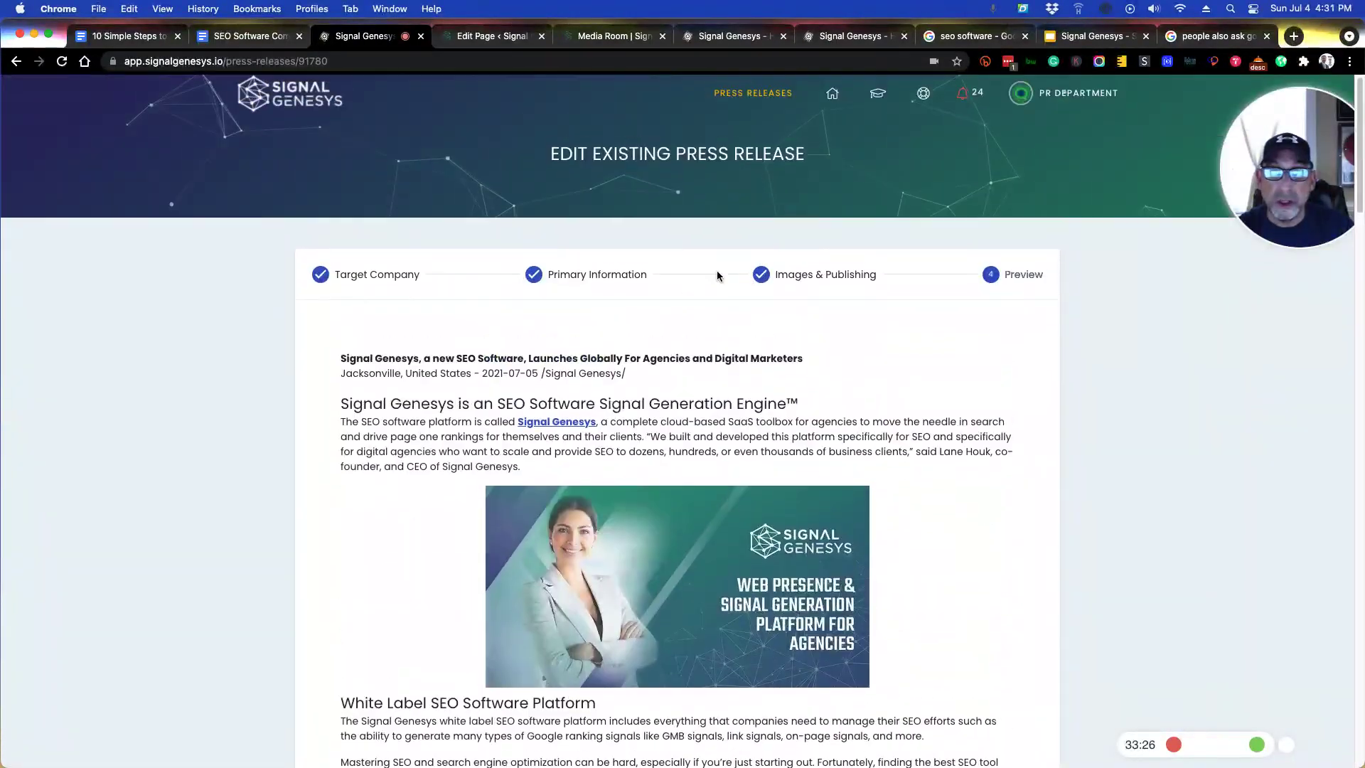
# - Return to Images & Publishing and examine the featured logo image's options, the distribution channels and the publish information
pyautogui.click(811, 282)
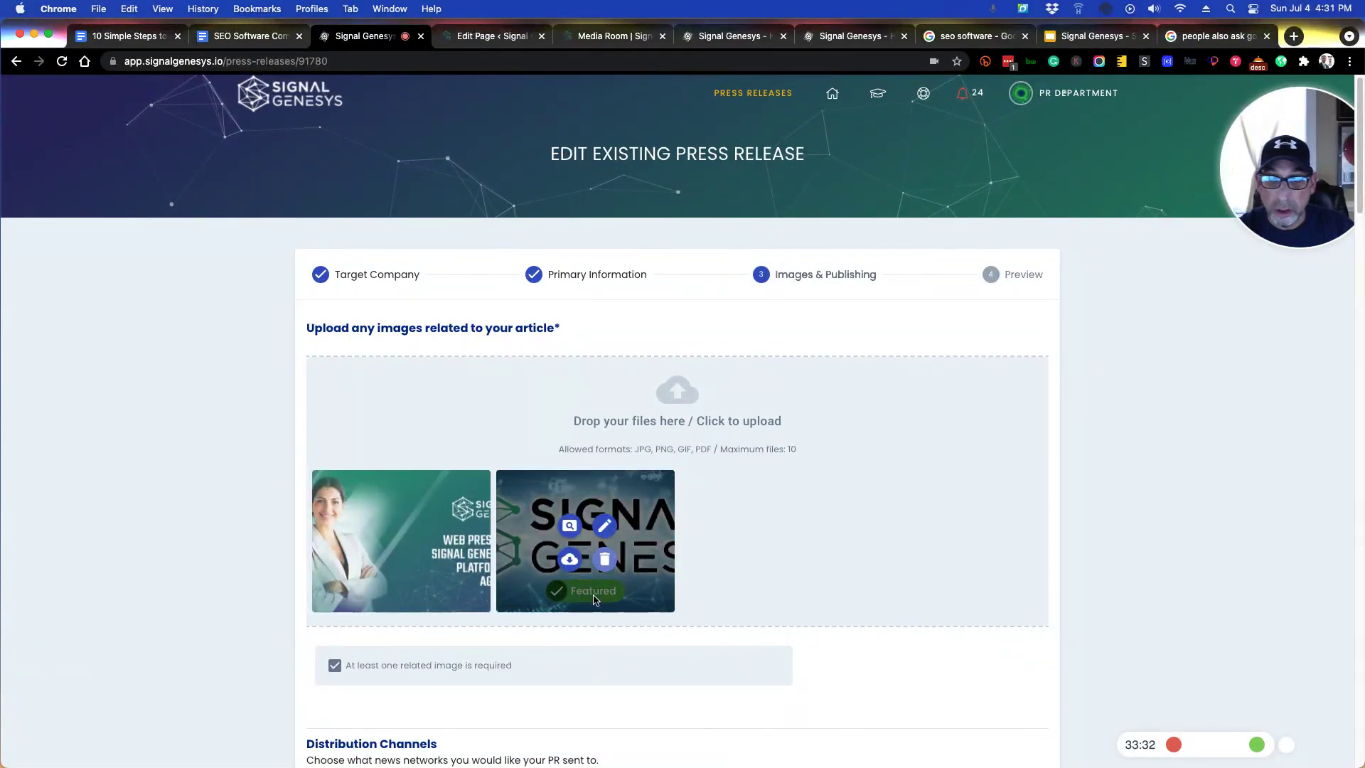
pyautogui.scroll(-3, 612, 553)
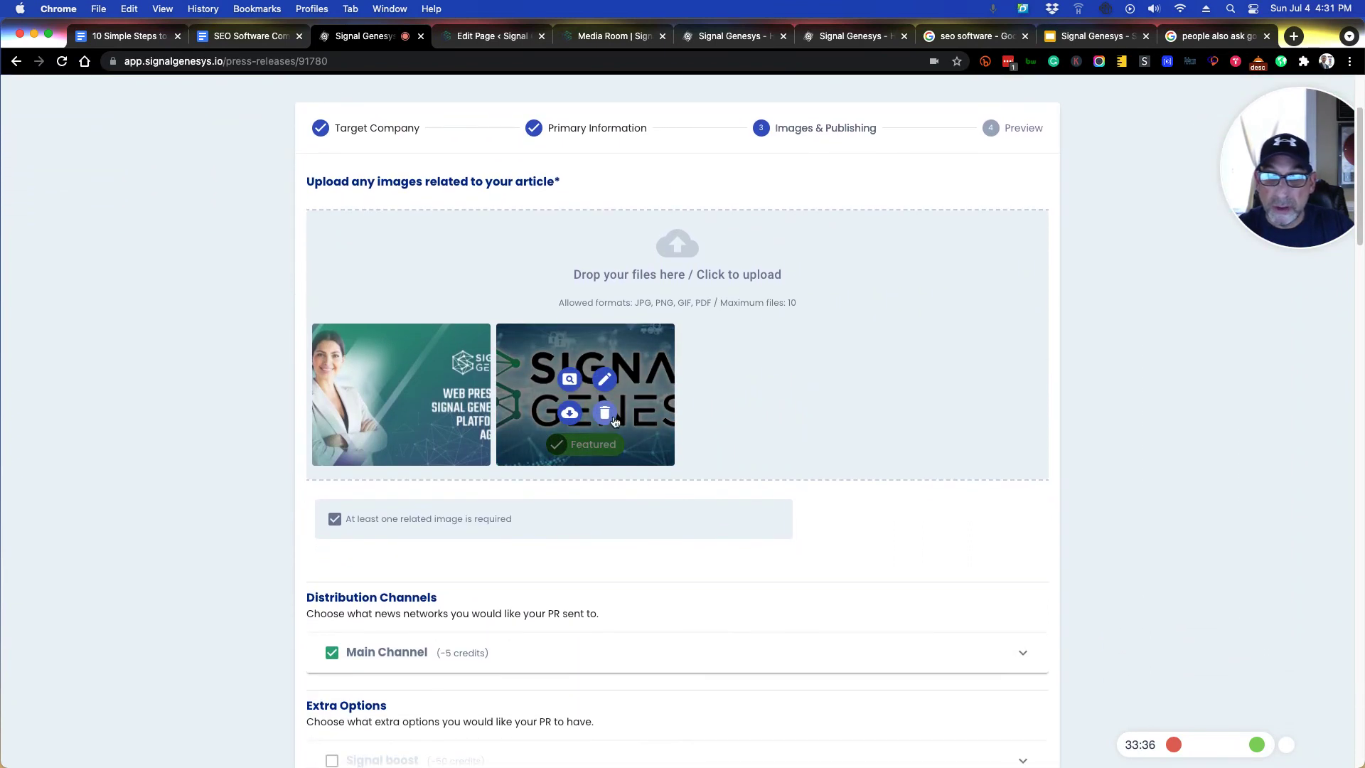
pyautogui.scroll(-2, 716, 452)
pyautogui.moveTo(621, 264)
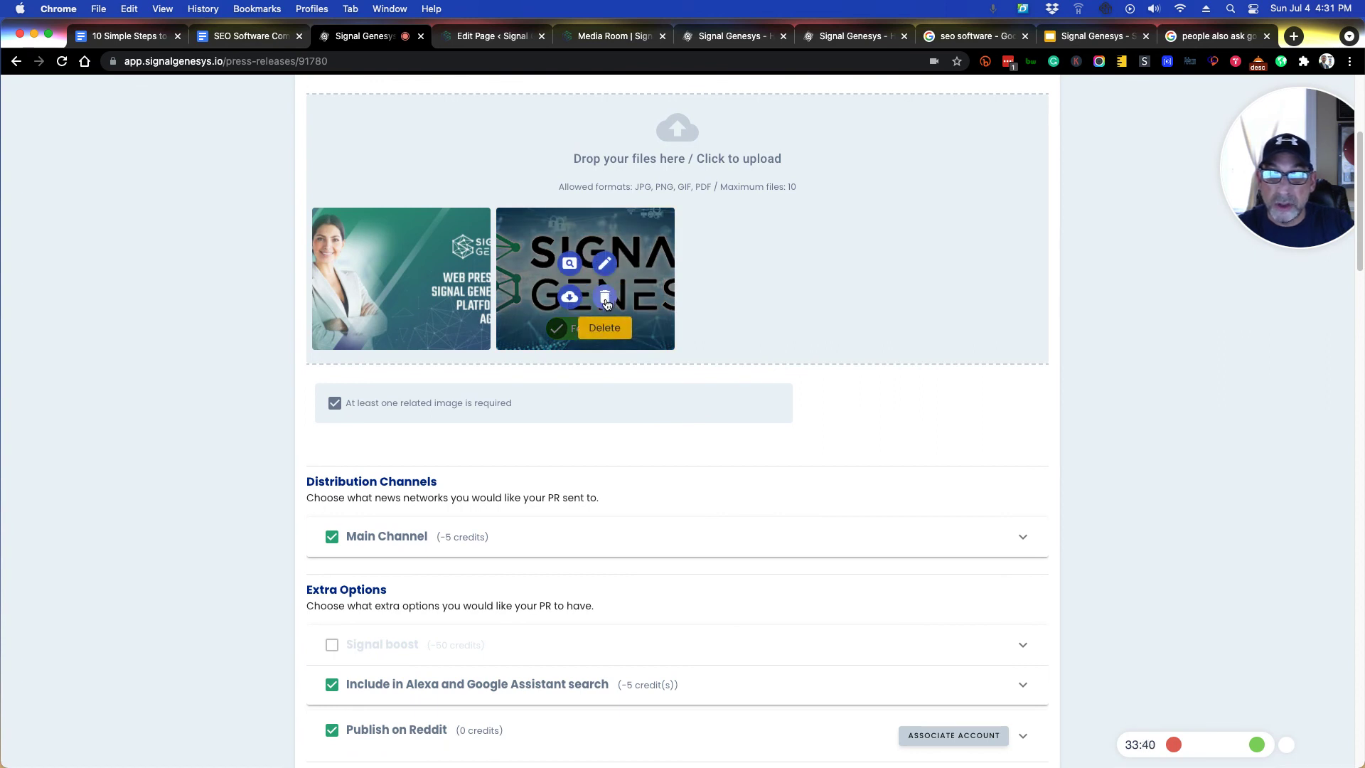
pyautogui.scroll(-1, 761, 302)
pyautogui.scroll(-15, 765, 306)
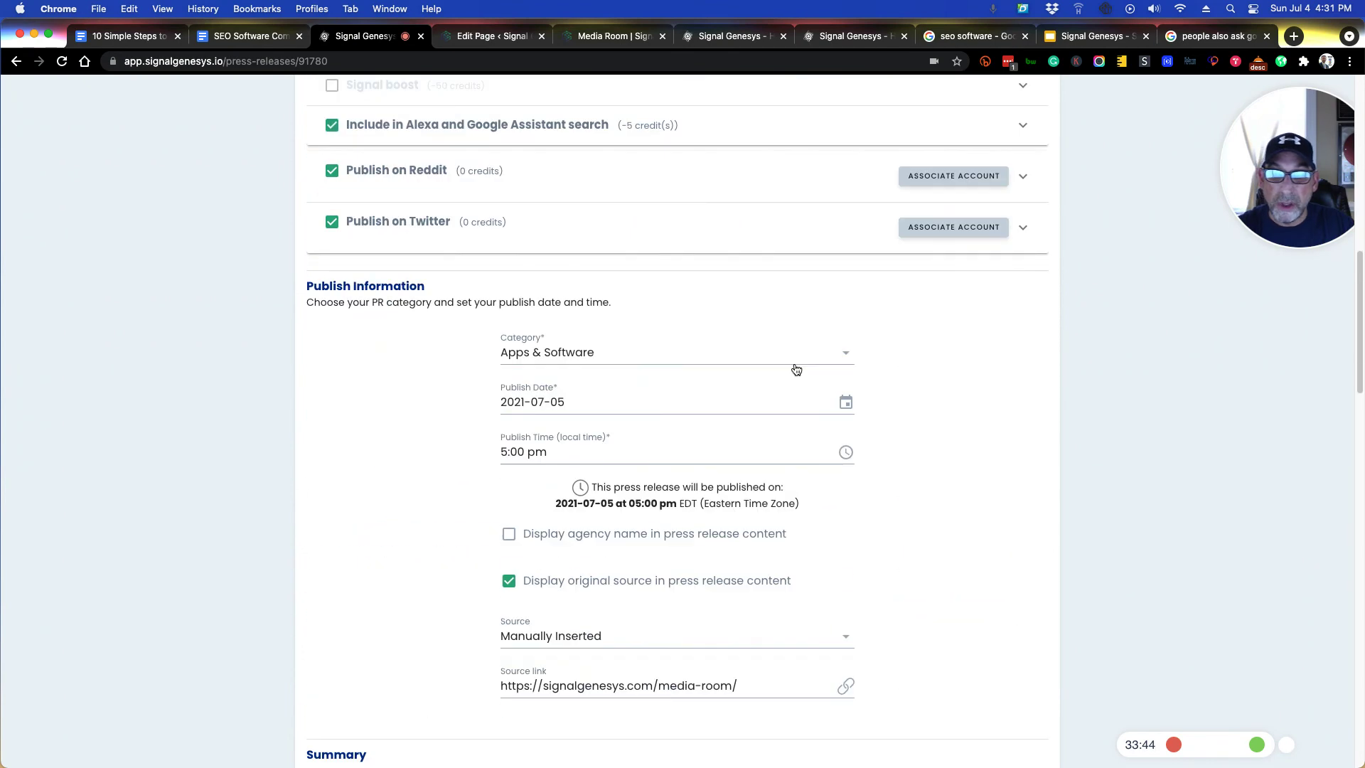
# - Review the press release's publishing details and cost summary, and examine the opening of the SEO Software Company article in Google Docs
pyautogui.scroll(-3, 800, 405)
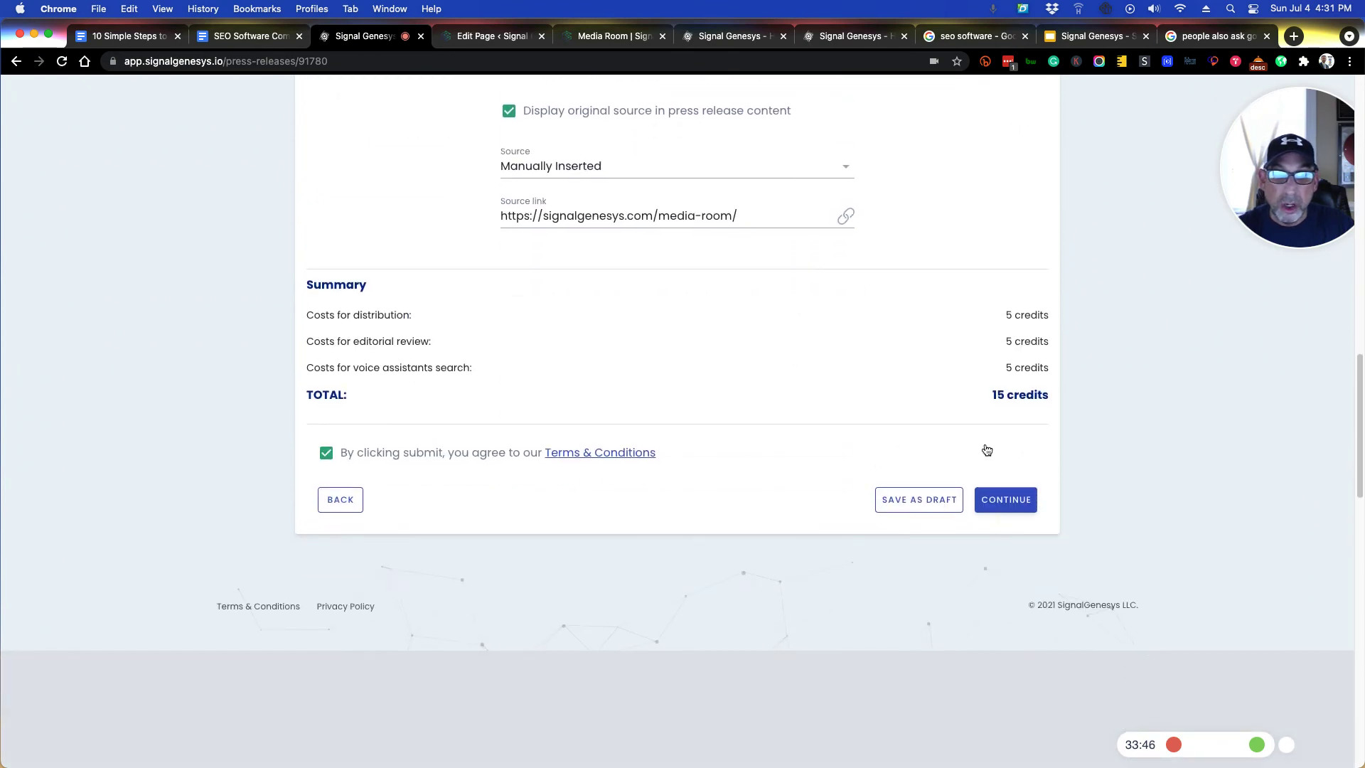
pyautogui.scroll(20, 664, 510)
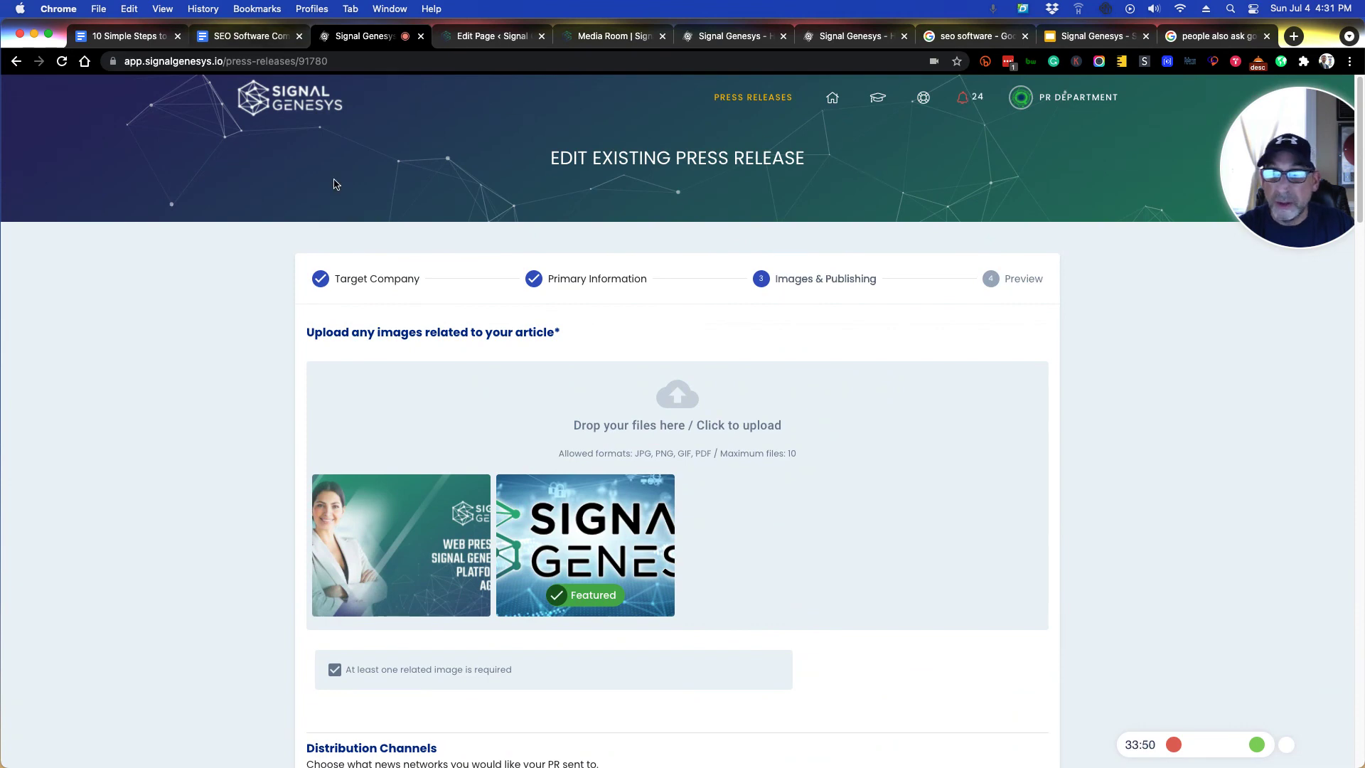
pyautogui.click(253, 37)
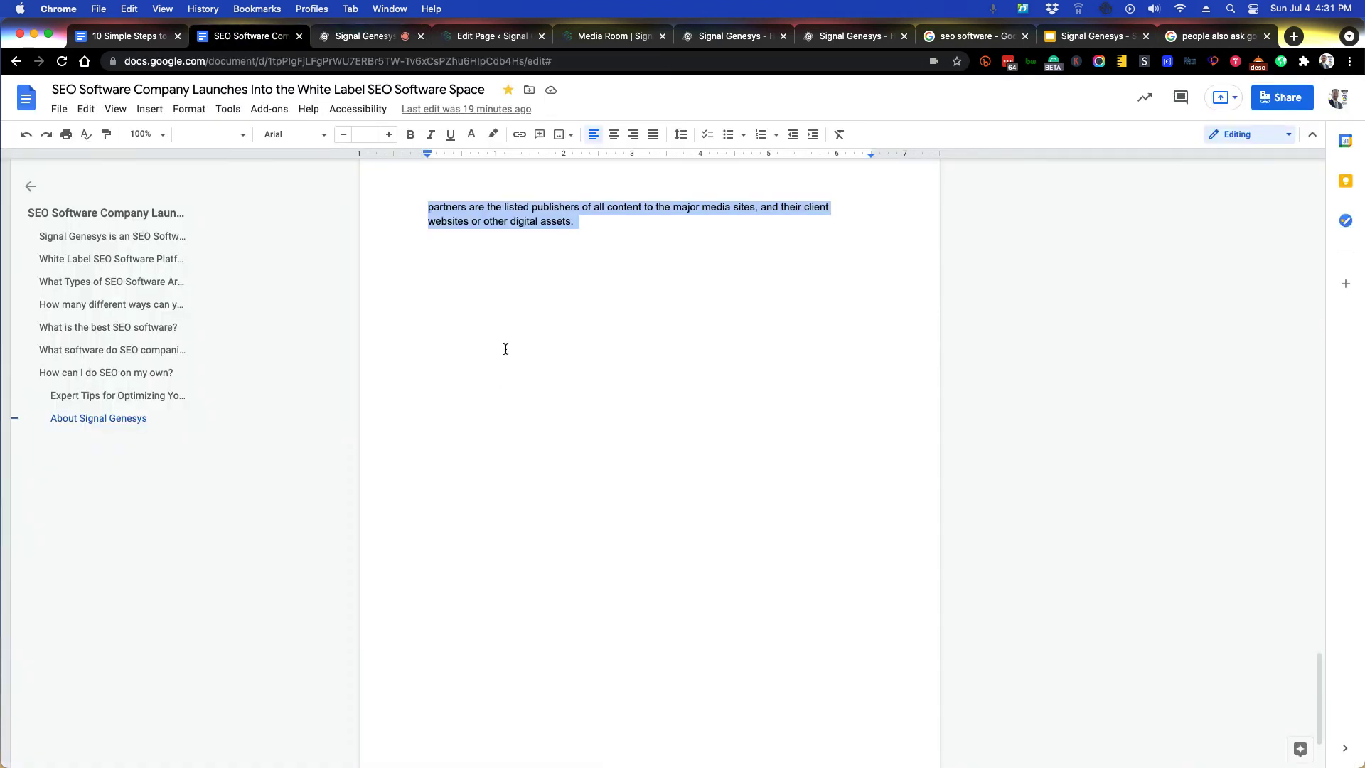
pyautogui.scroll(20, 490, 351)
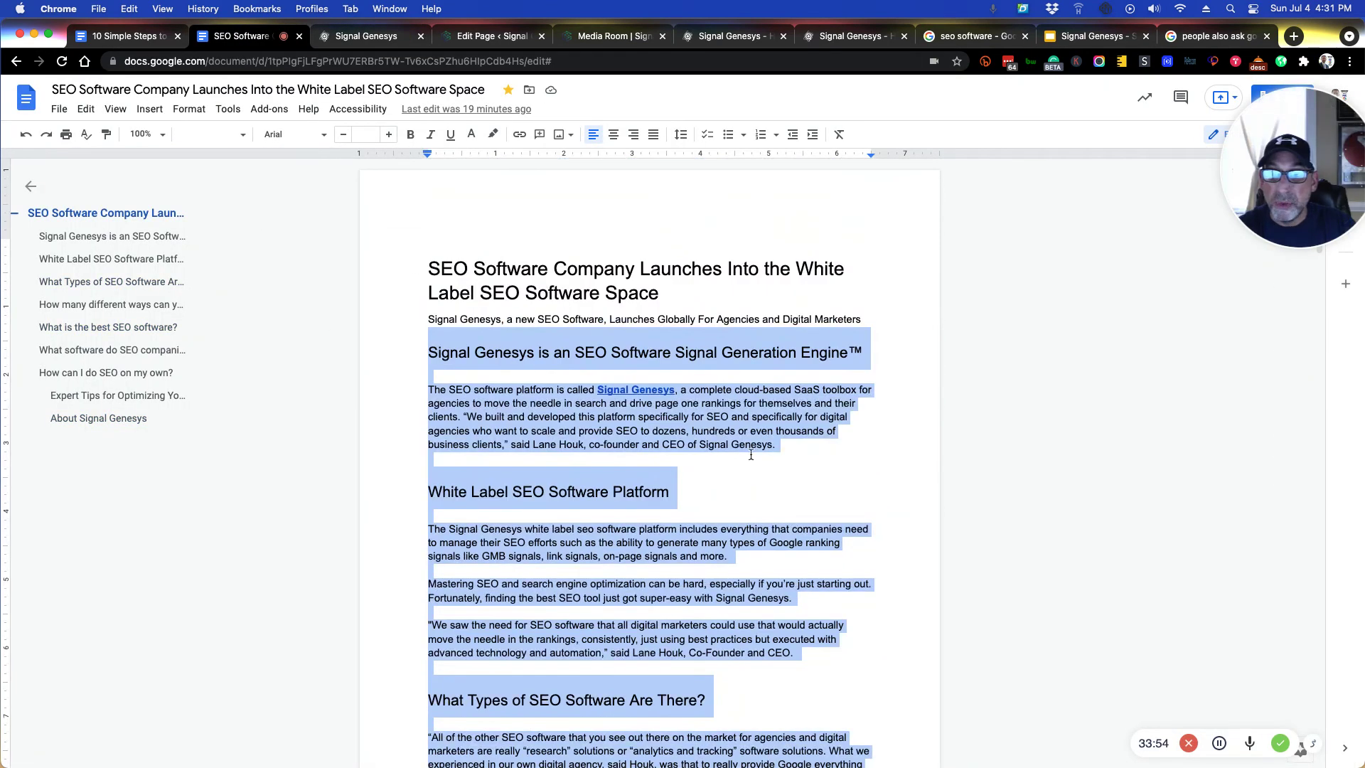
pyautogui.click(736, 453)
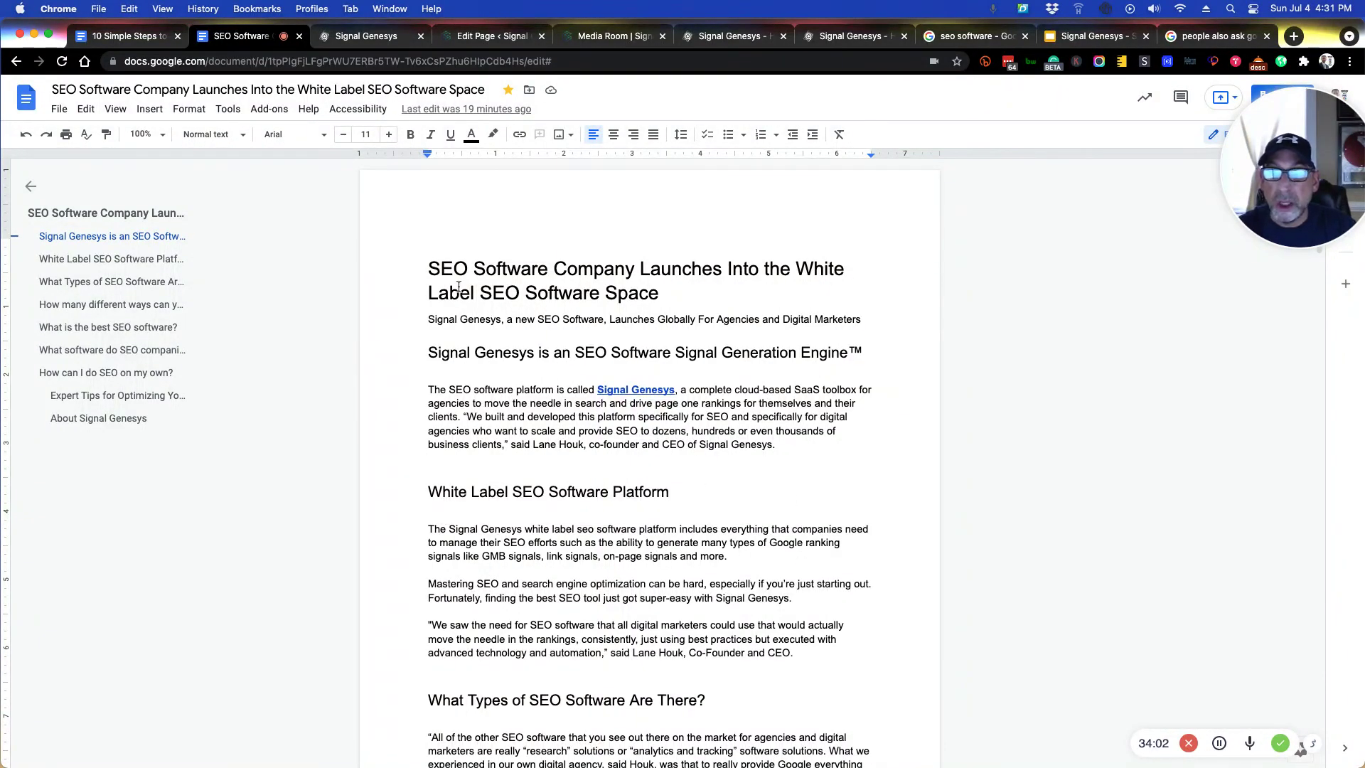
# - Open the 10 Simple Steps document and review the expert tips on keywords, section headings, People Also Ask questions and the first do-follow link
pyautogui.click(129, 37)
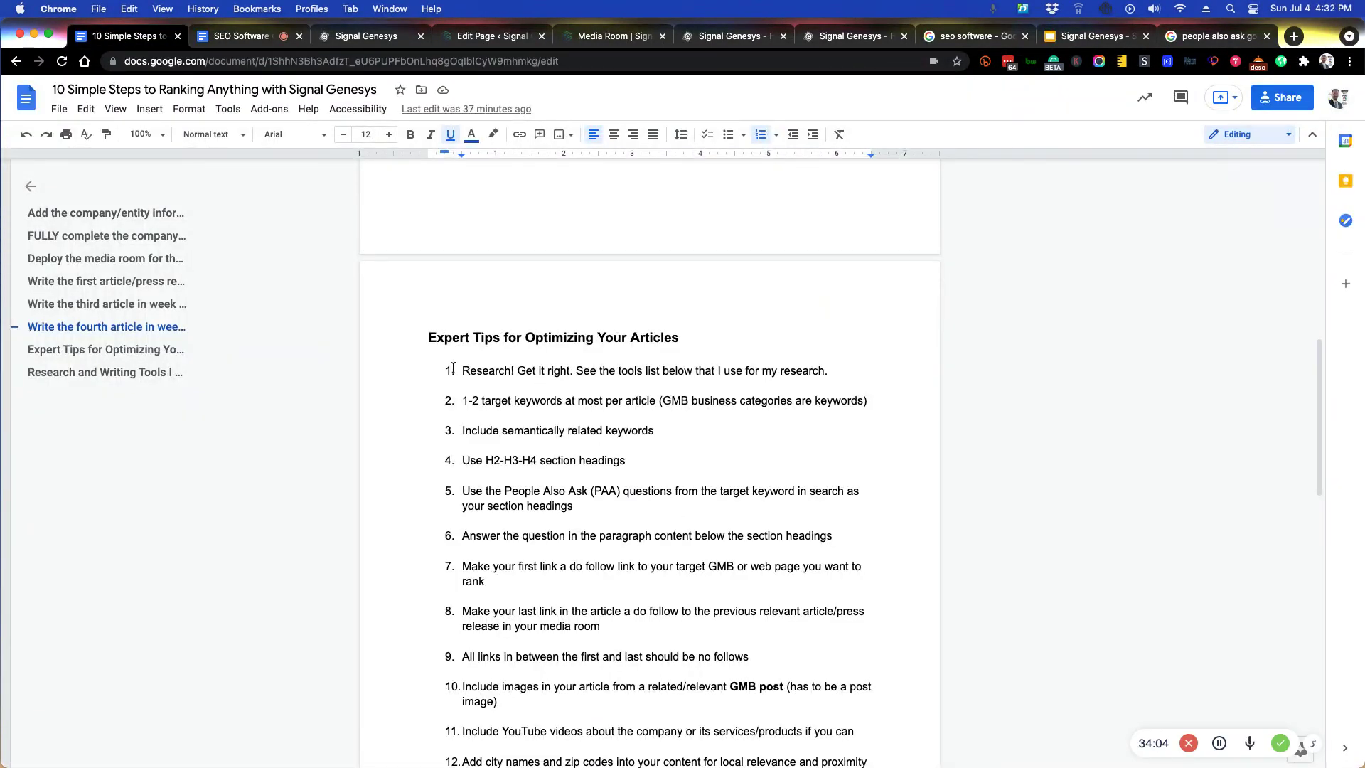
pyautogui.scroll(-3, 497, 373)
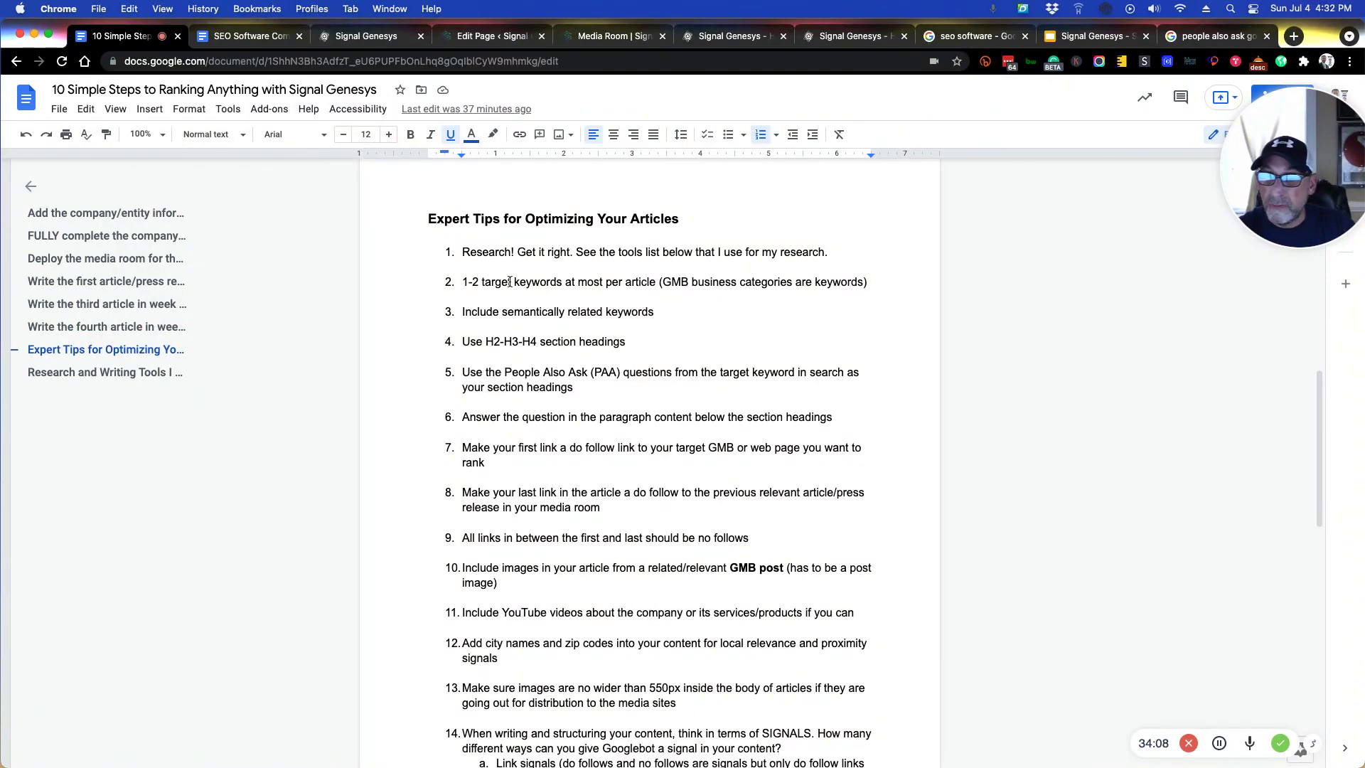
pyautogui.scroll(-1, 536, 299)
pyautogui.moveTo(463, 317); pyautogui.dragTo(578, 367)
pyautogui.moveTo(495, 353); pyautogui.dragTo(609, 354)
pyautogui.scroll(-2, 506, 350)
pyautogui.moveTo(496, 323); pyautogui.dragTo(585, 323)
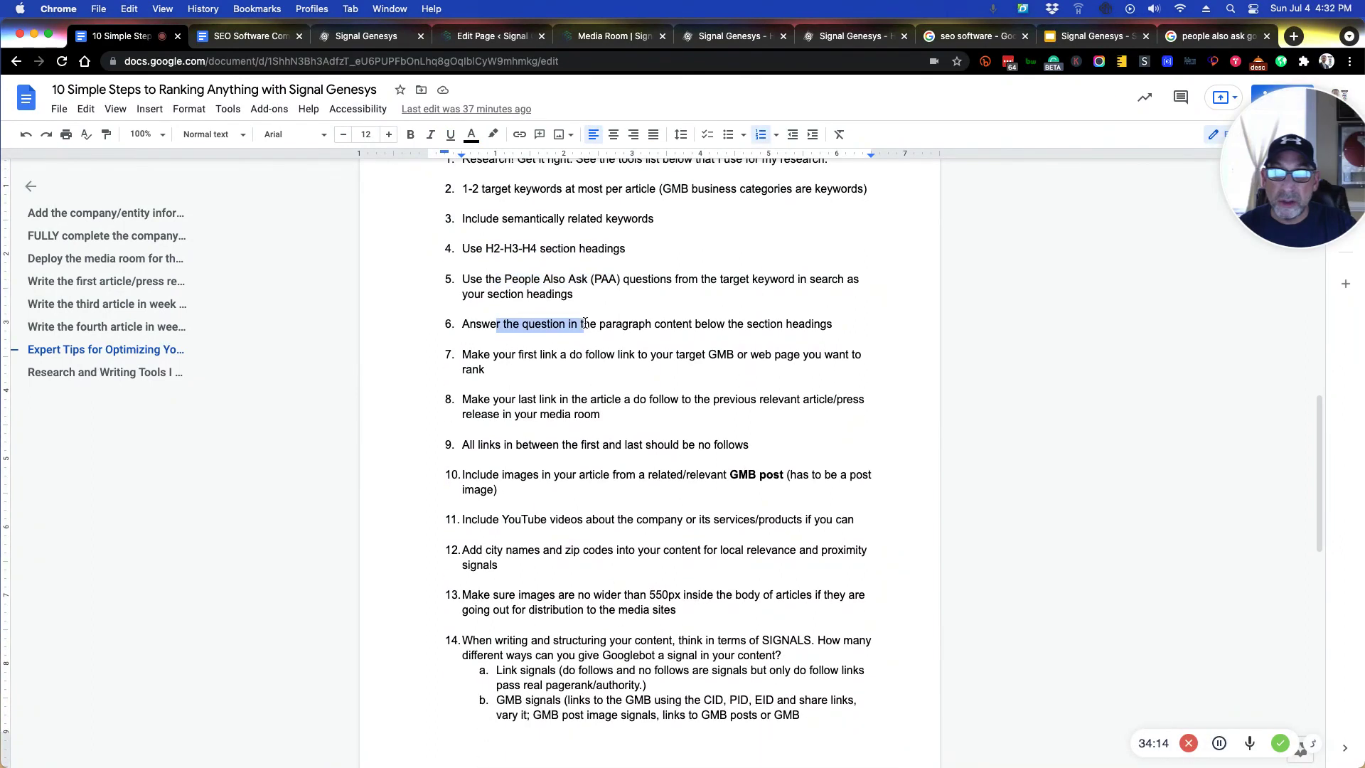
pyautogui.moveTo(511, 354); pyautogui.dragTo(640, 357)
pyautogui.scroll(-2, 607, 430)
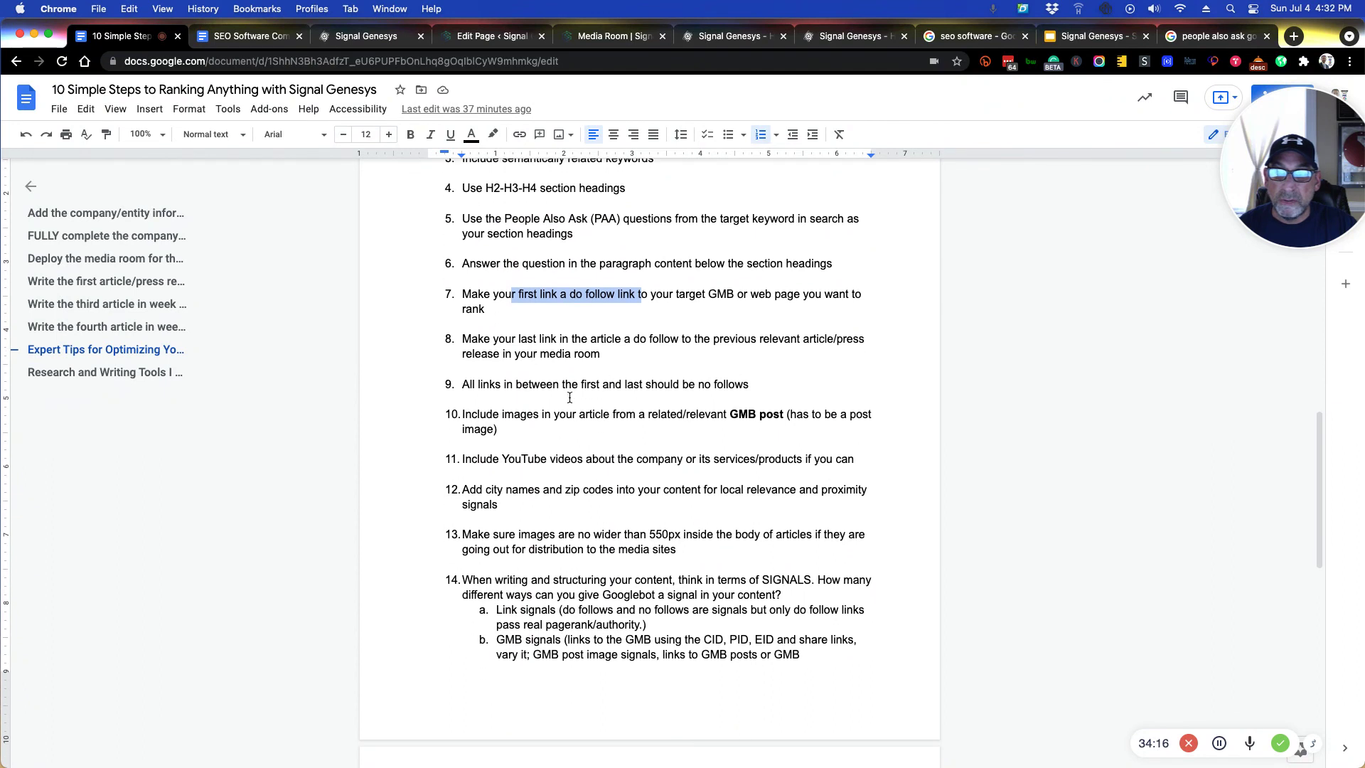
# - Review the expert tips on the last do-follow link, no-follow links, images, YouTube videos, city names and zip codes
pyautogui.moveTo(511, 324); pyautogui.dragTo(603, 346)
pyautogui.scroll(-2, 604, 396)
pyautogui.scroll(-1, 604, 396)
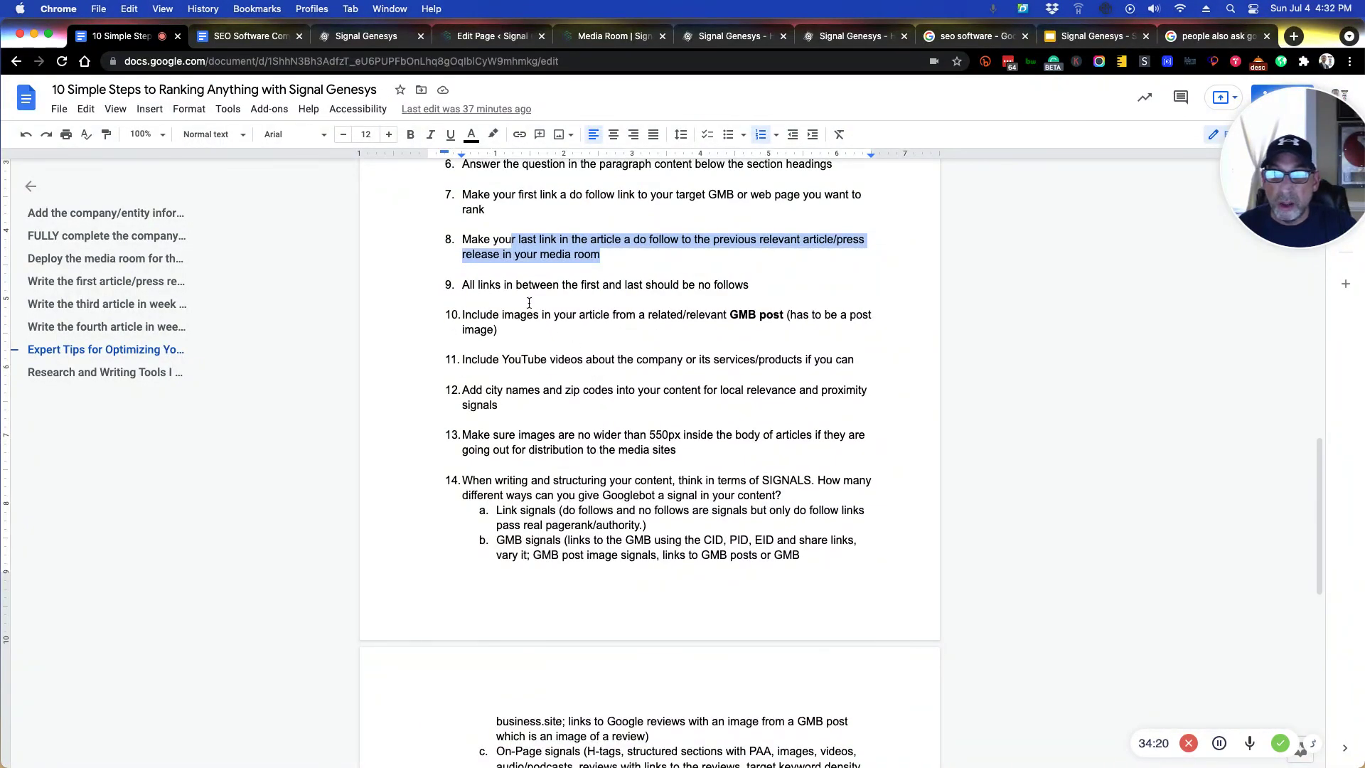
pyautogui.moveTo(517, 285); pyautogui.dragTo(561, 285)
pyautogui.scroll(-2, 562, 304)
pyautogui.click(563, 316)
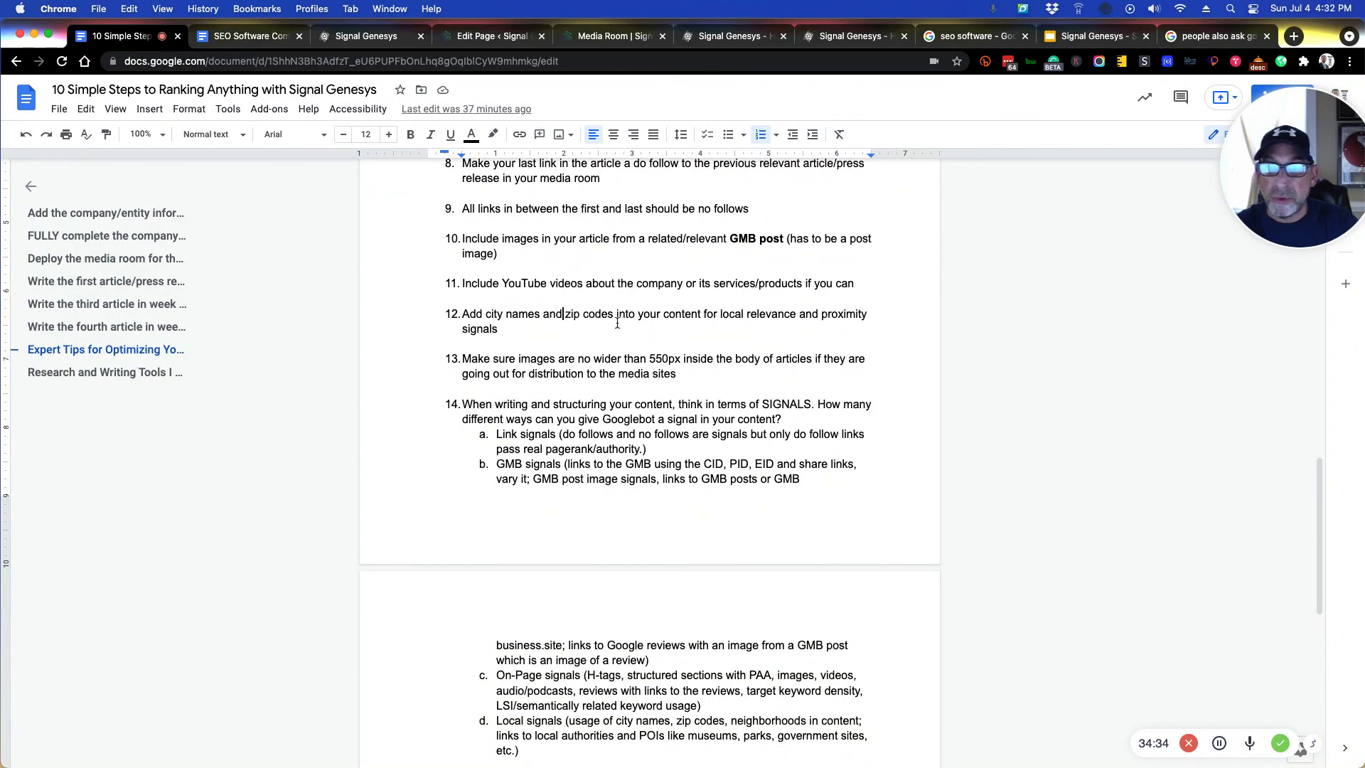
# - Examine the tips on link, GMB, on-page and local signals, along with the research tools and case study video links
pyautogui.scroll(-1, 642, 481)
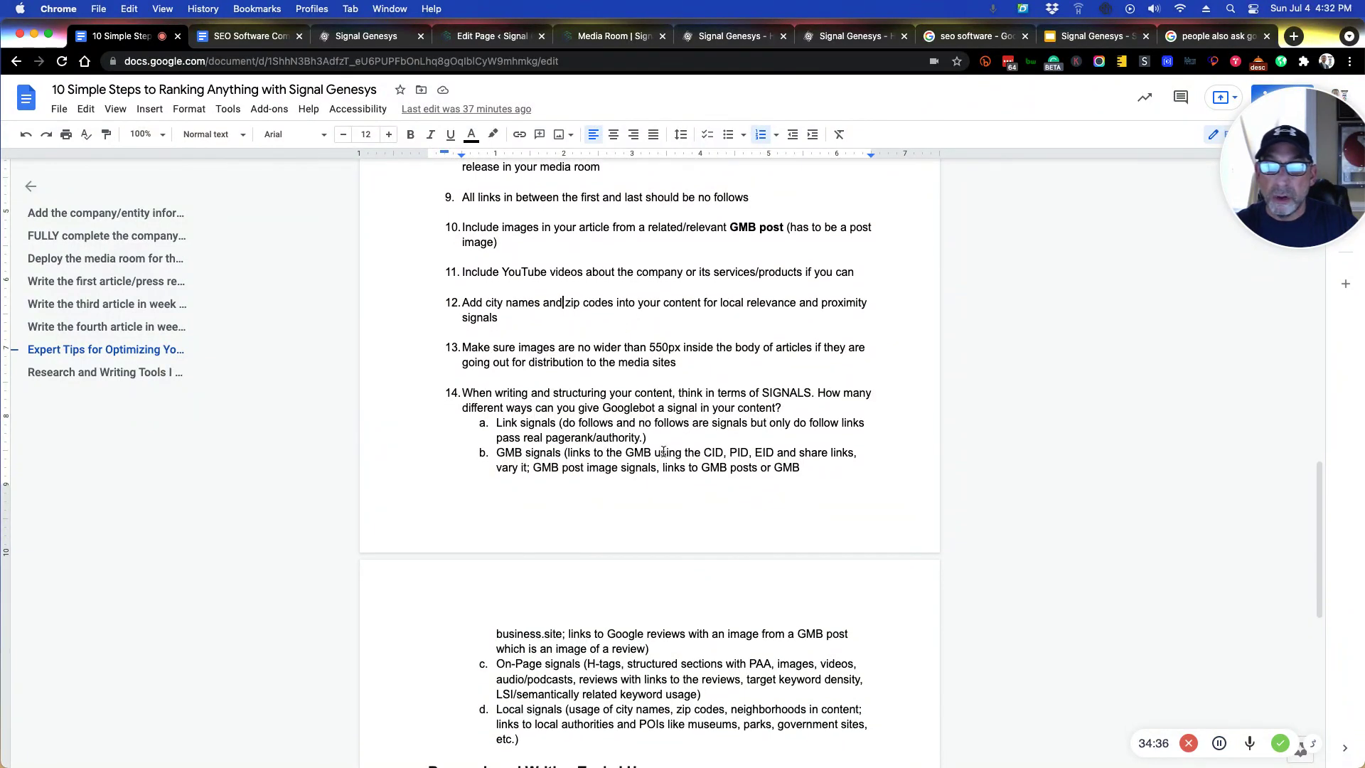
pyautogui.scroll(-5, 659, 438)
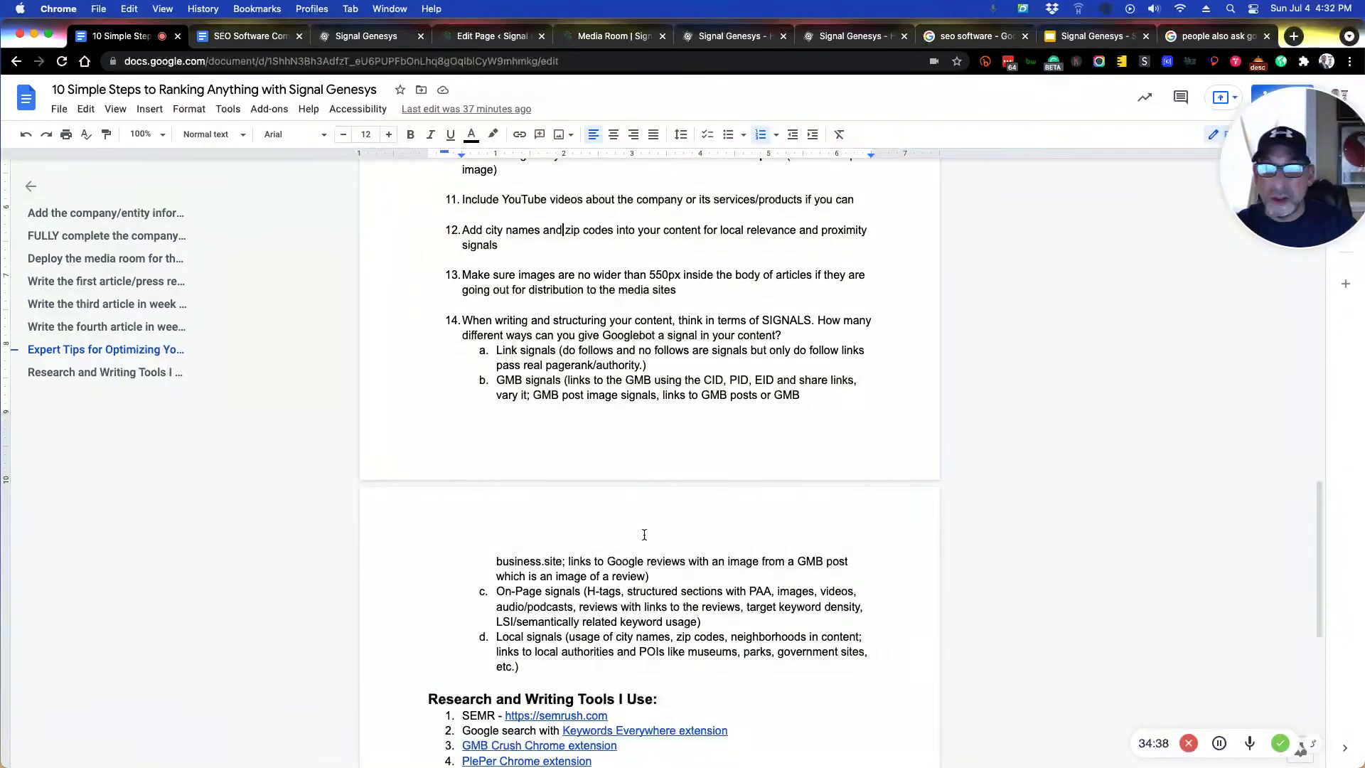
pyautogui.moveTo(674, 616); pyautogui.dragTo(852, 627)
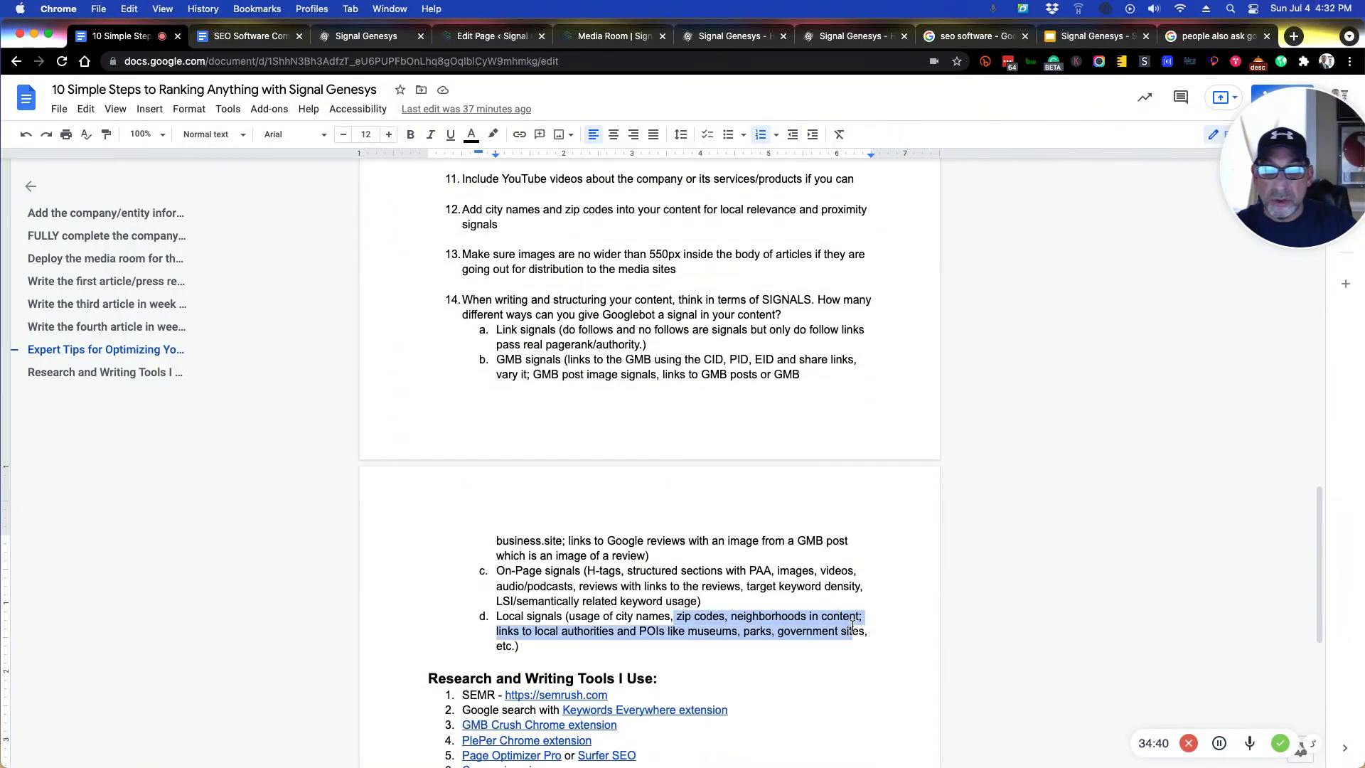
pyautogui.click(642, 627)
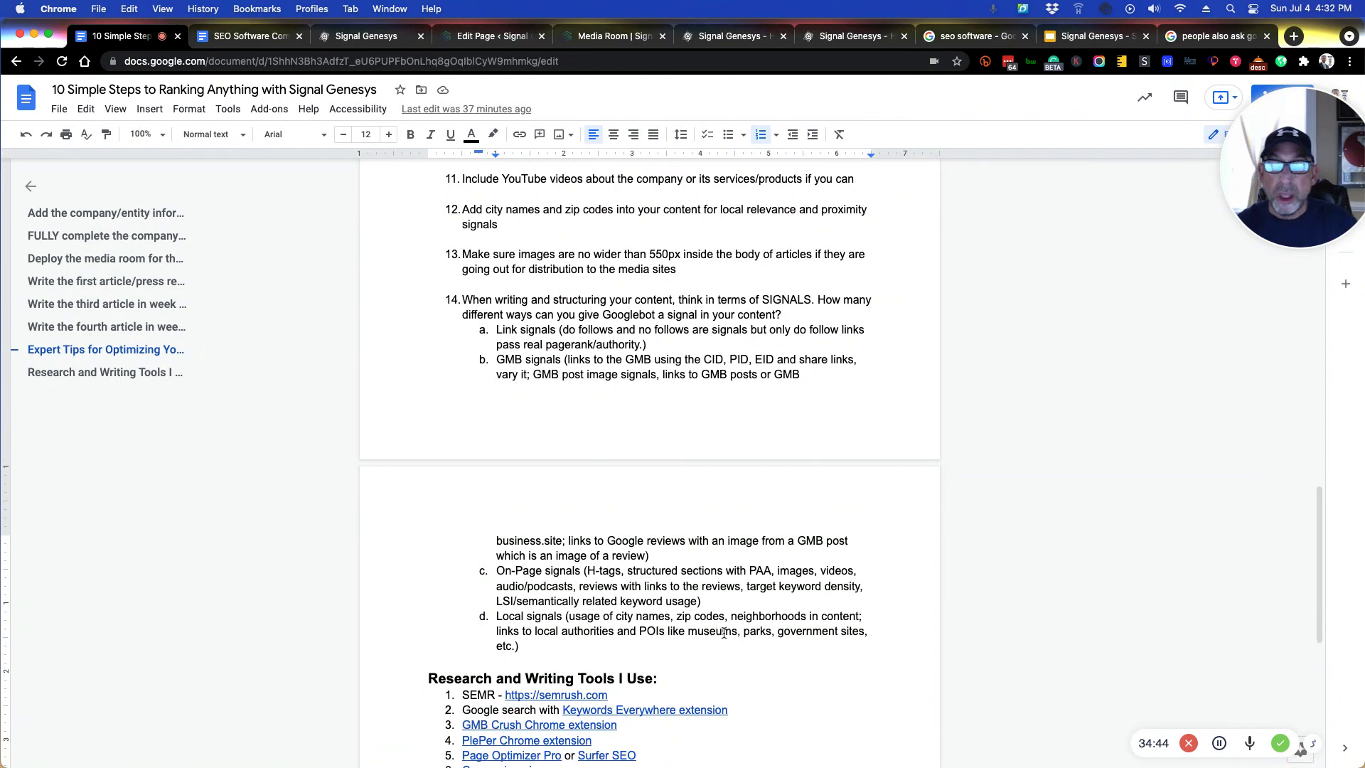
pyautogui.scroll(-2, 724, 632)
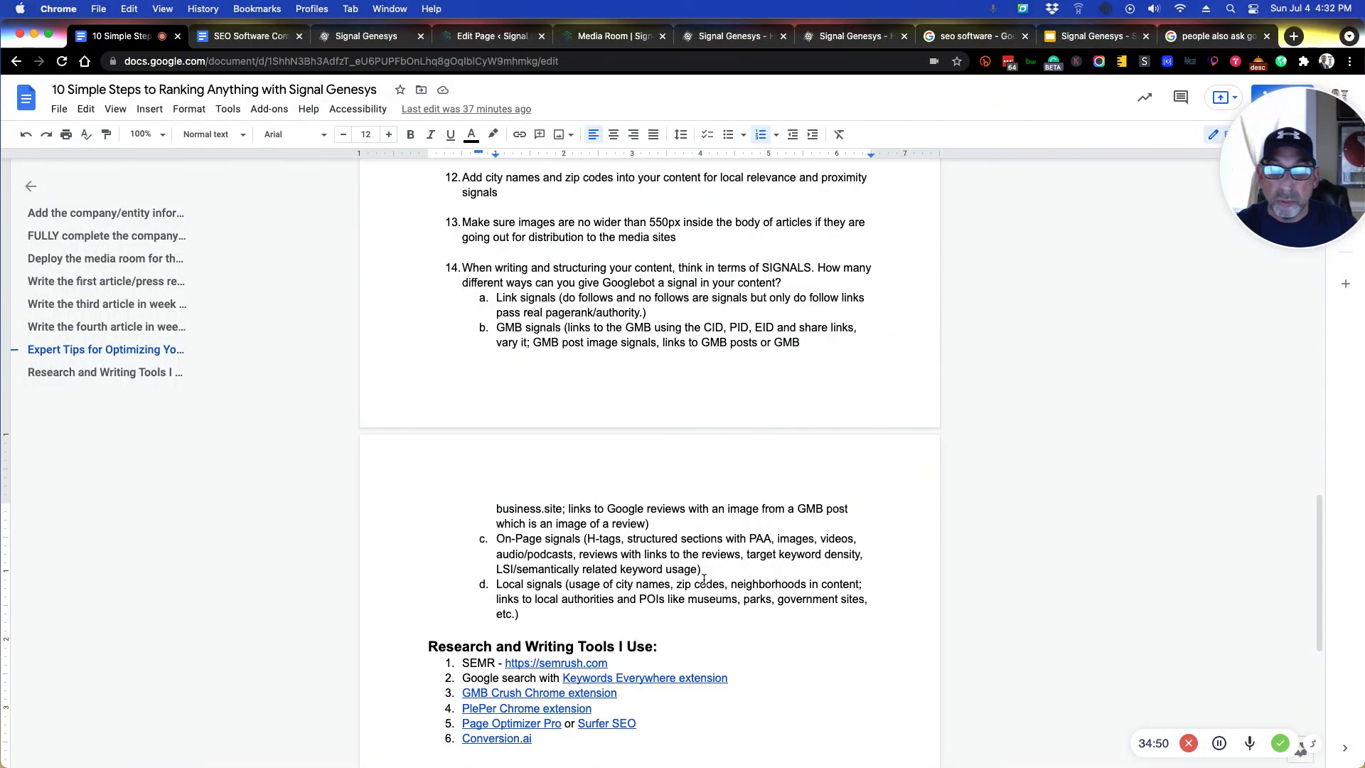
pyautogui.scroll(-1, 686, 519)
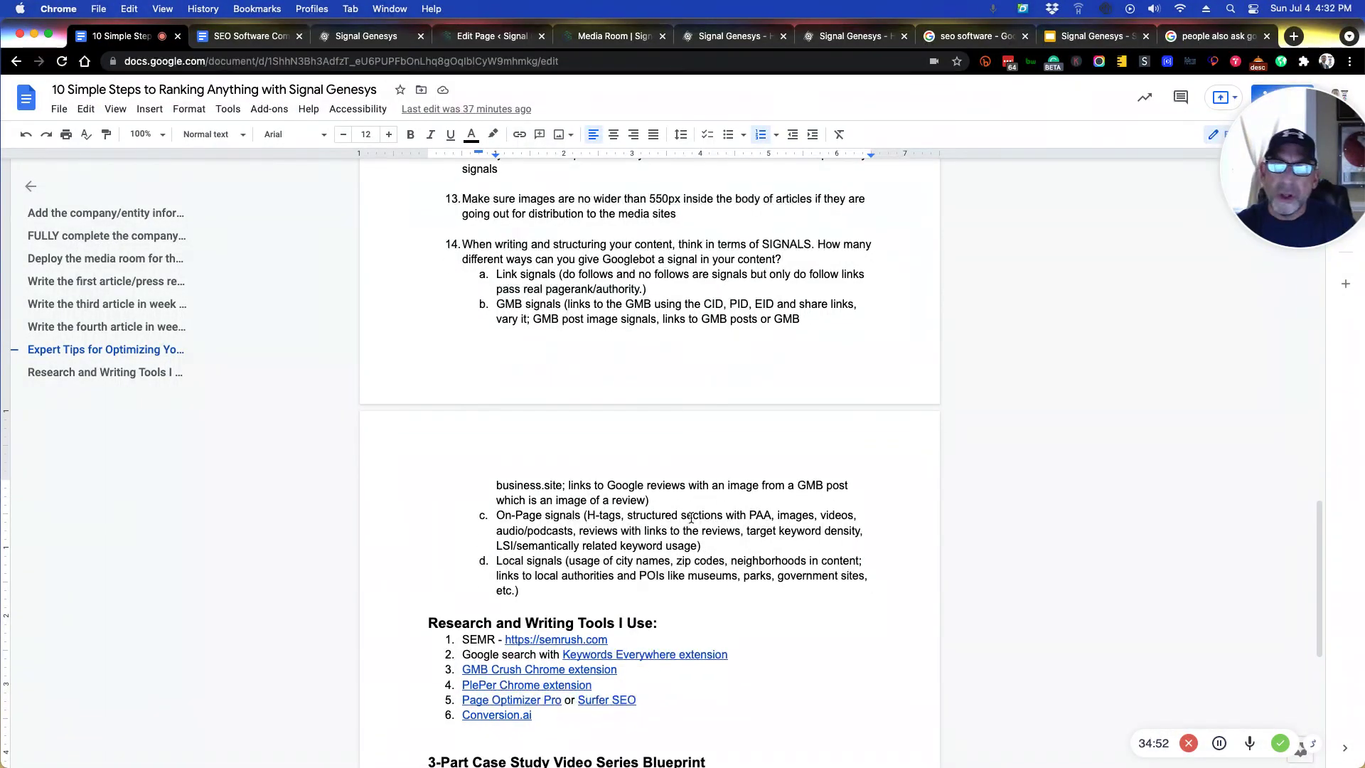
pyautogui.scroll(-1, 691, 517)
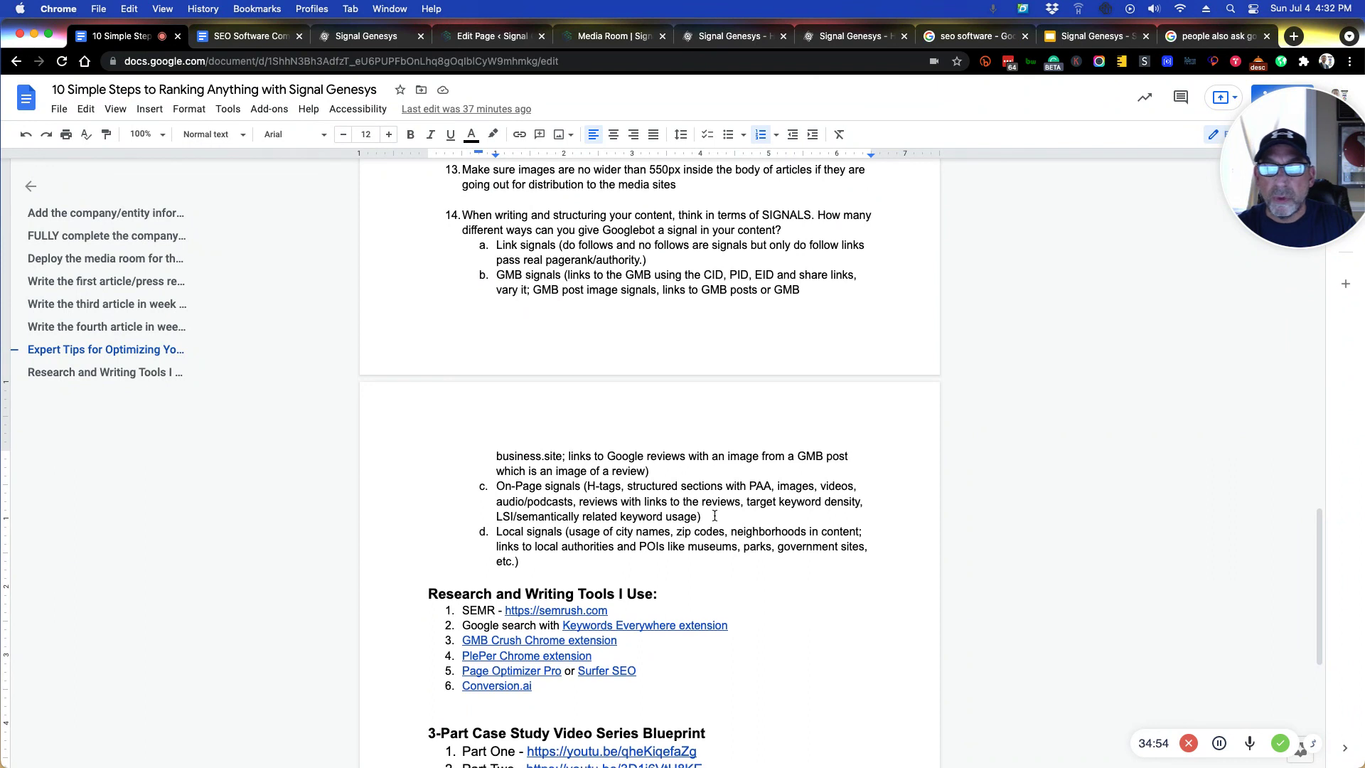
pyautogui.scroll(-3, 715, 516)
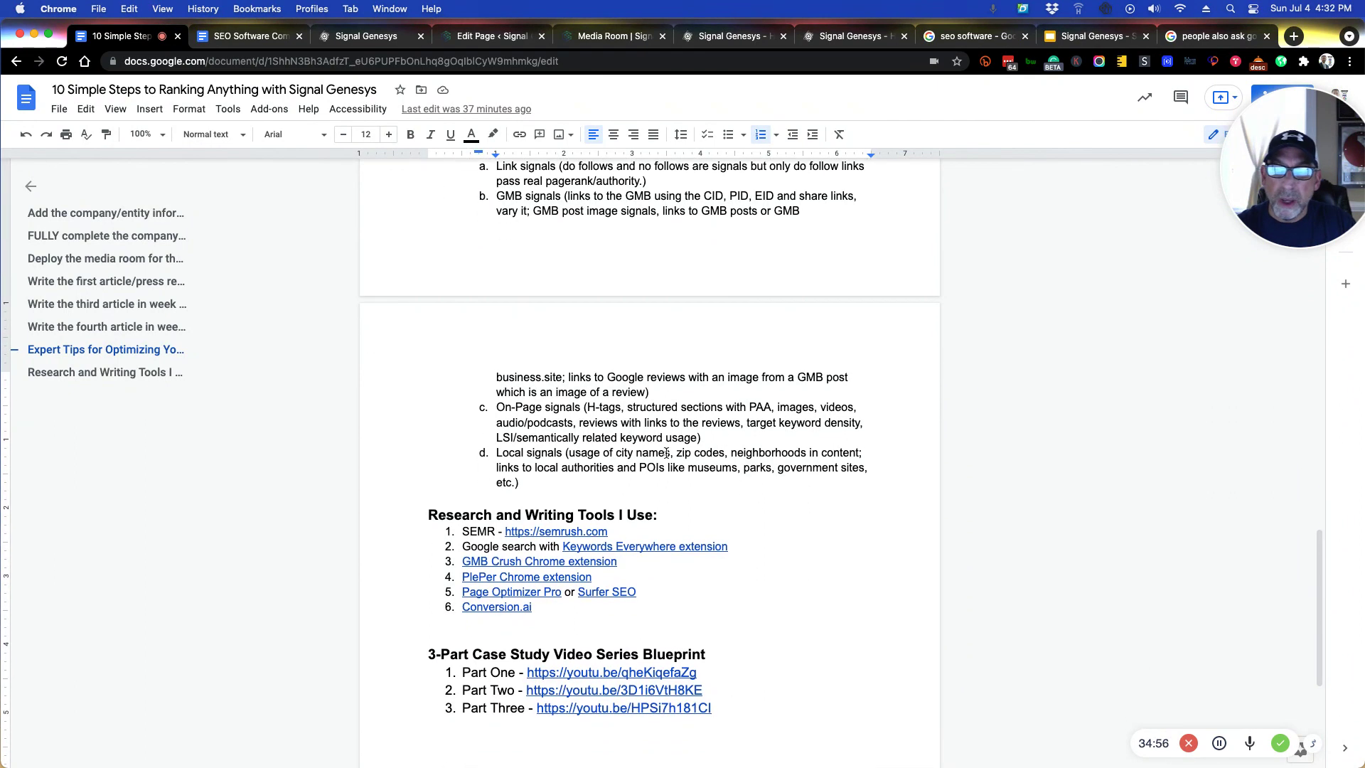
# - Review the 10-step ranking workflow at the document's beginning and return to the press release's Images & Publishing page in Signal Genesys
pyautogui.scroll(1, 716, 475)
pyautogui.scroll(20, 720, 476)
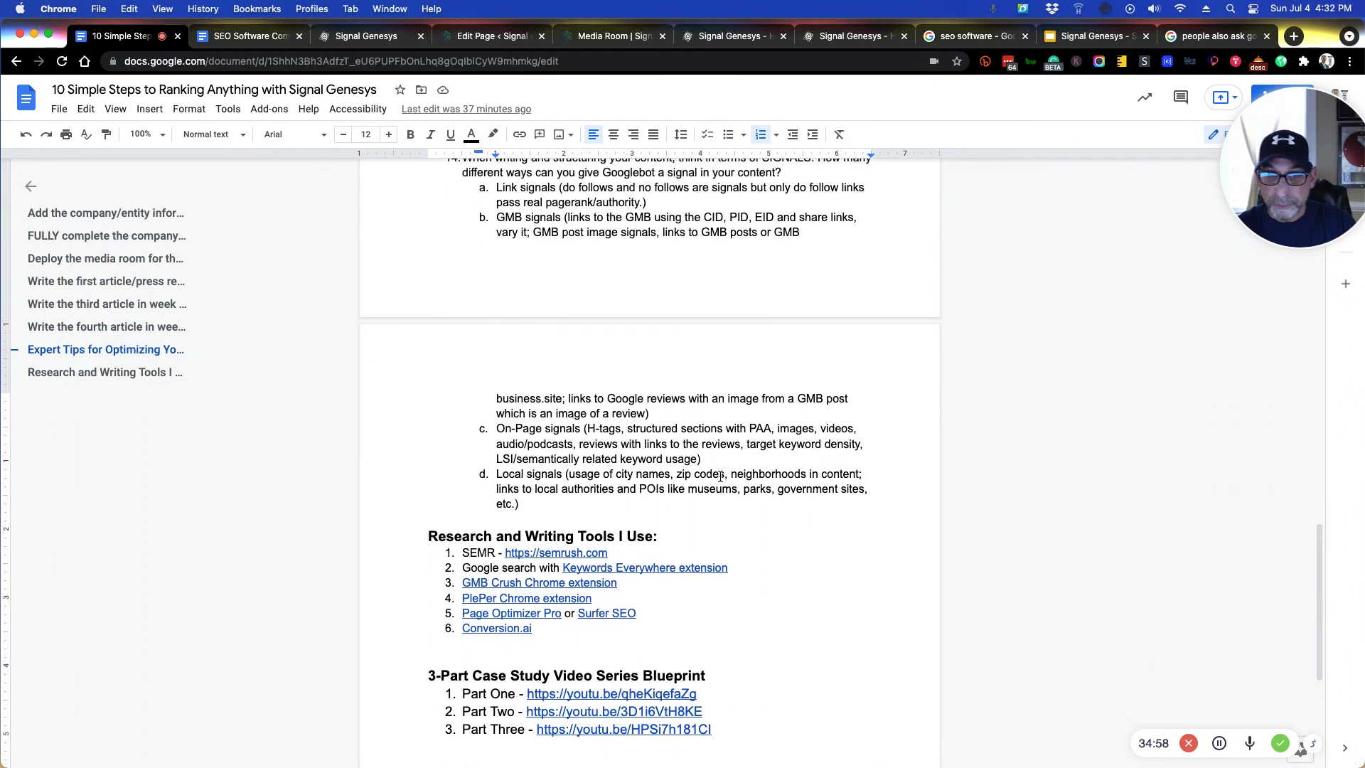
pyautogui.scroll(20, 720, 480)
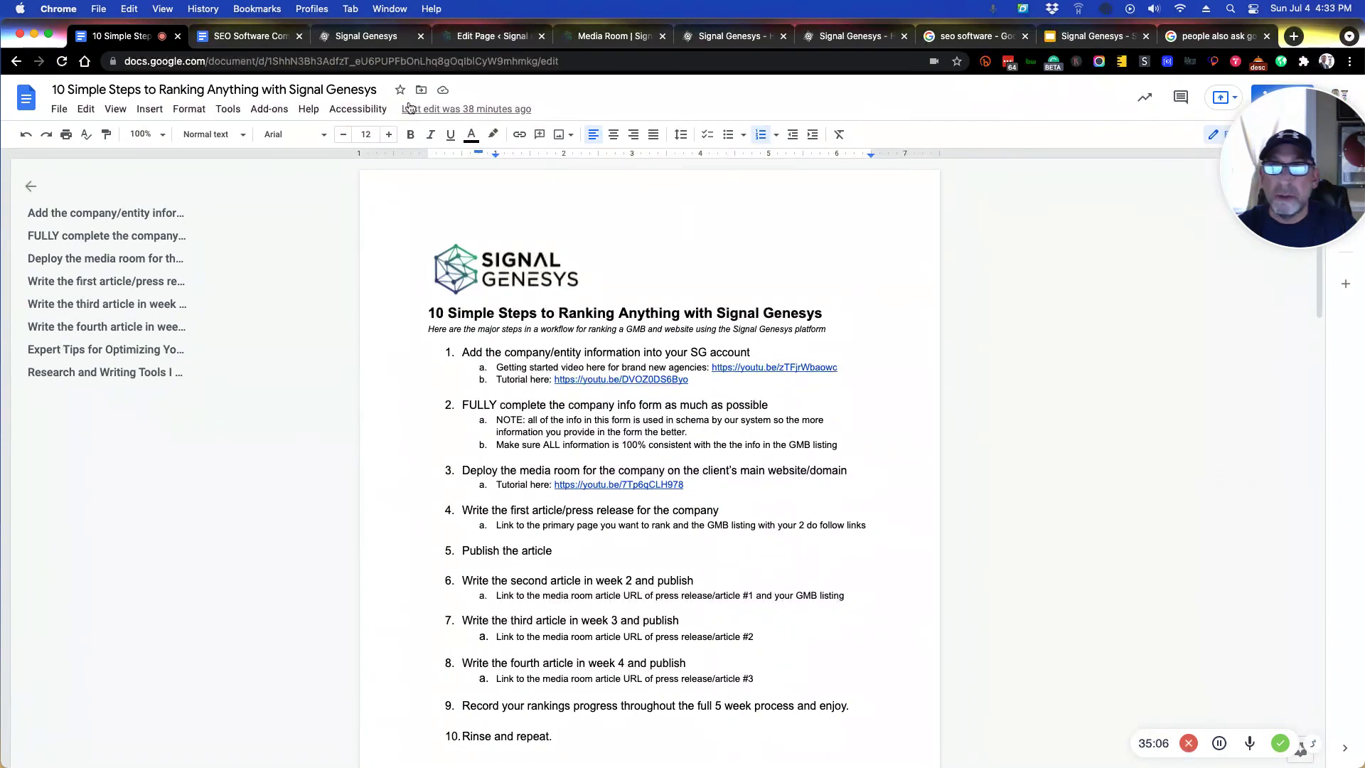
pyautogui.click(355, 39)
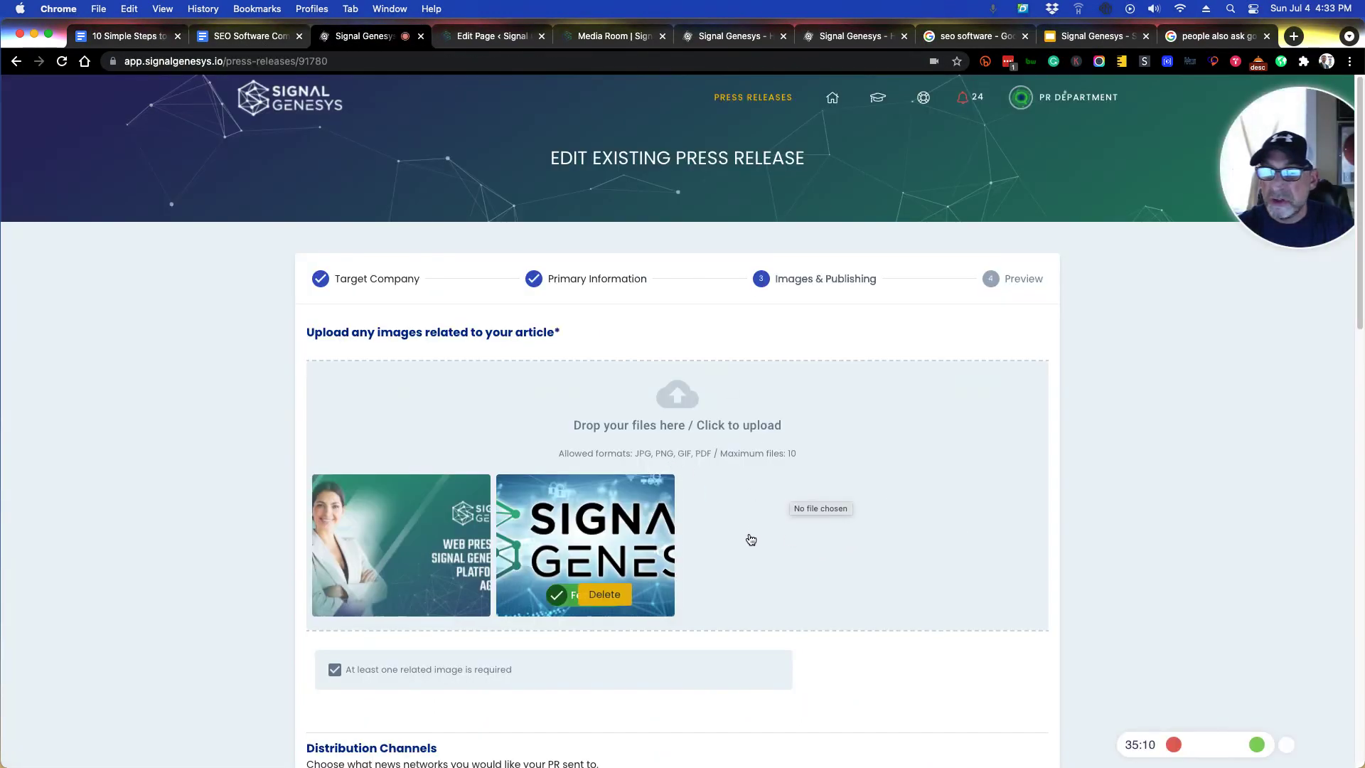
pyautogui.scroll(-1, 745, 548)
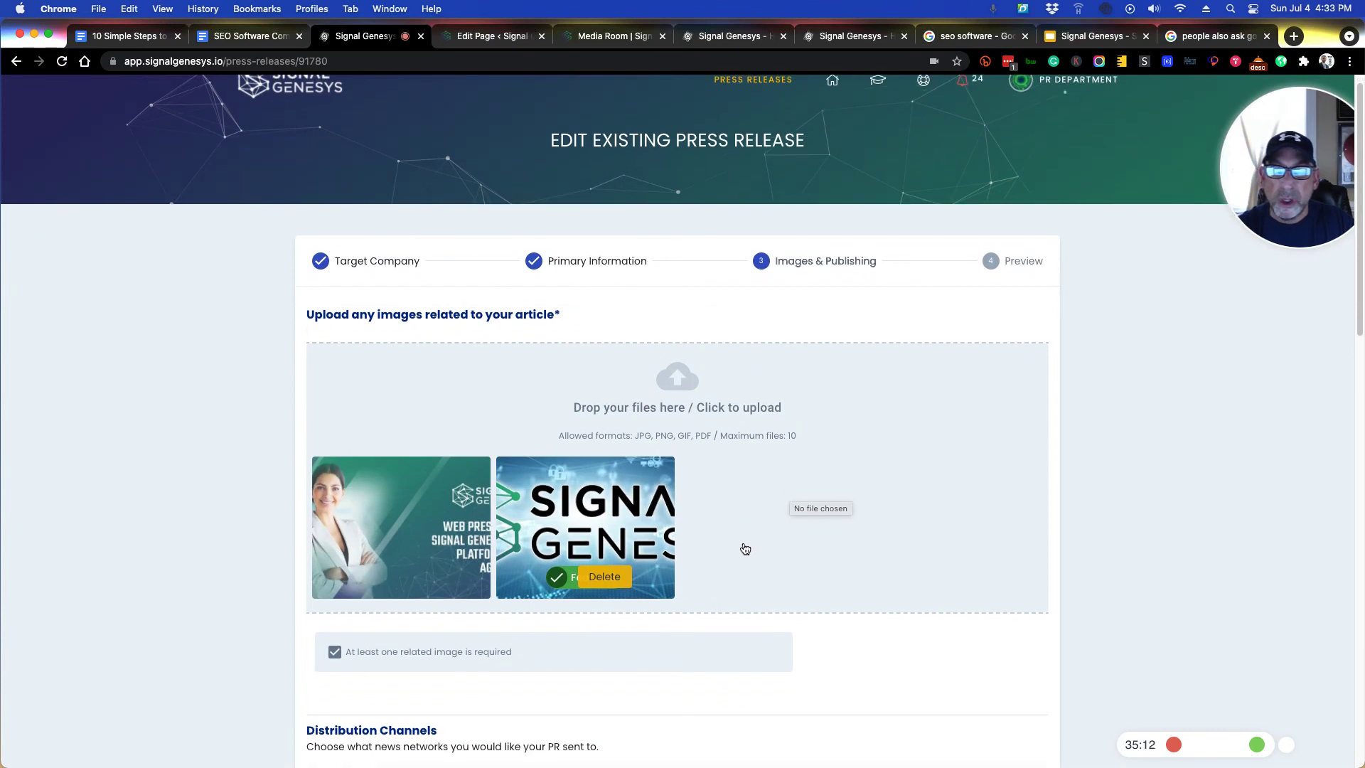